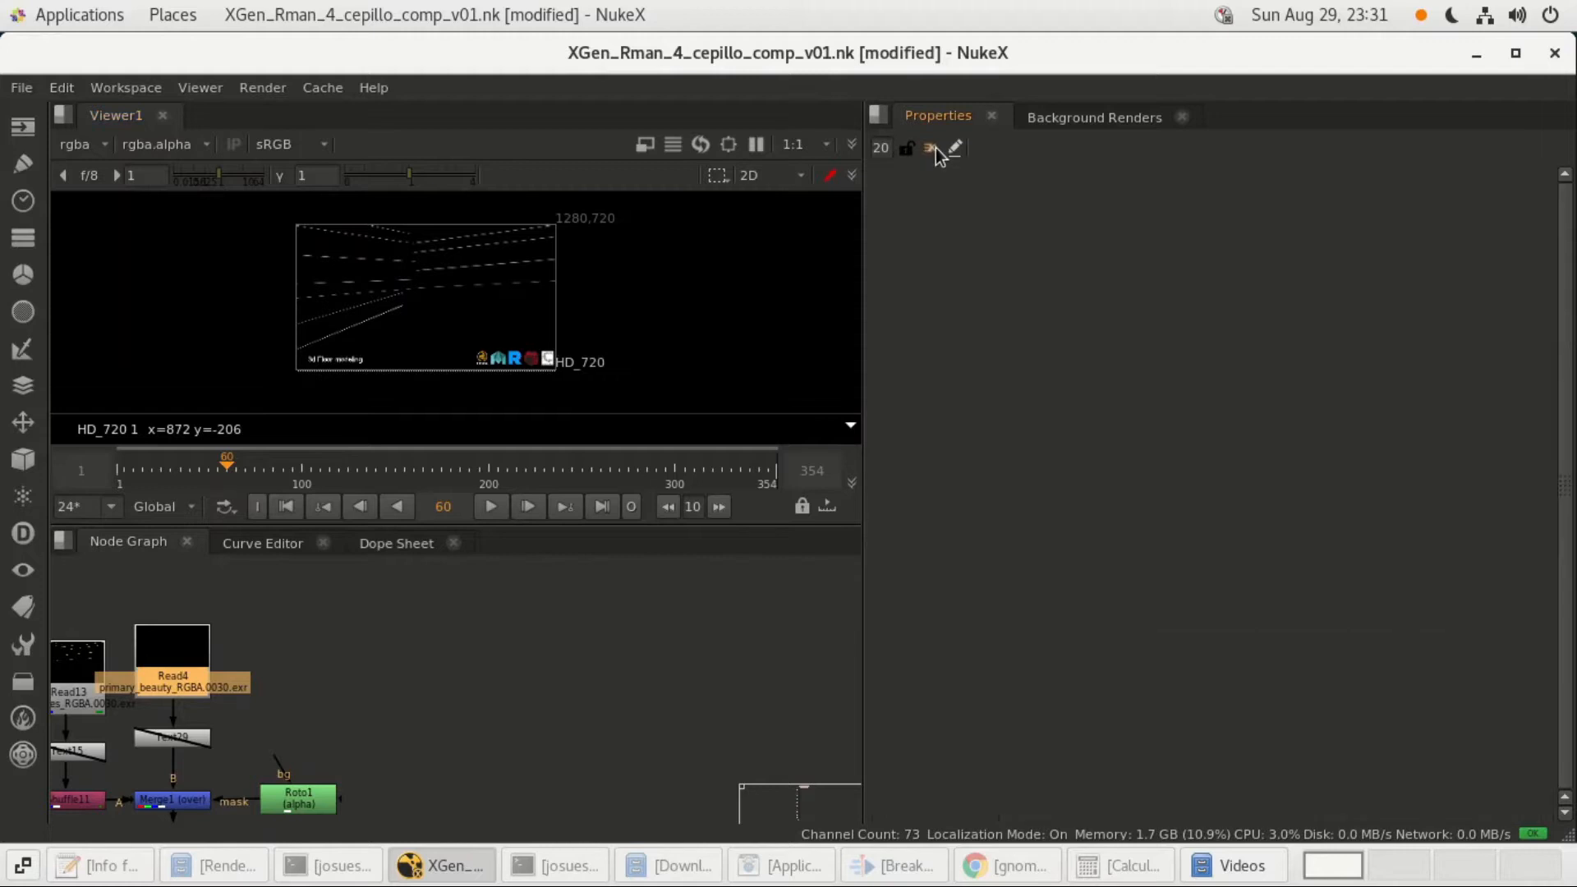
Go back to frame 1, open the properties of Read4 and Read13, and enter 1 as Read4's first frame.
left_click(289, 509)
mouse_move(284, 603)
middle_mouse_down()
mouse_move(393, 629)
mouse_move(474, 593)
middle_mouse_up()
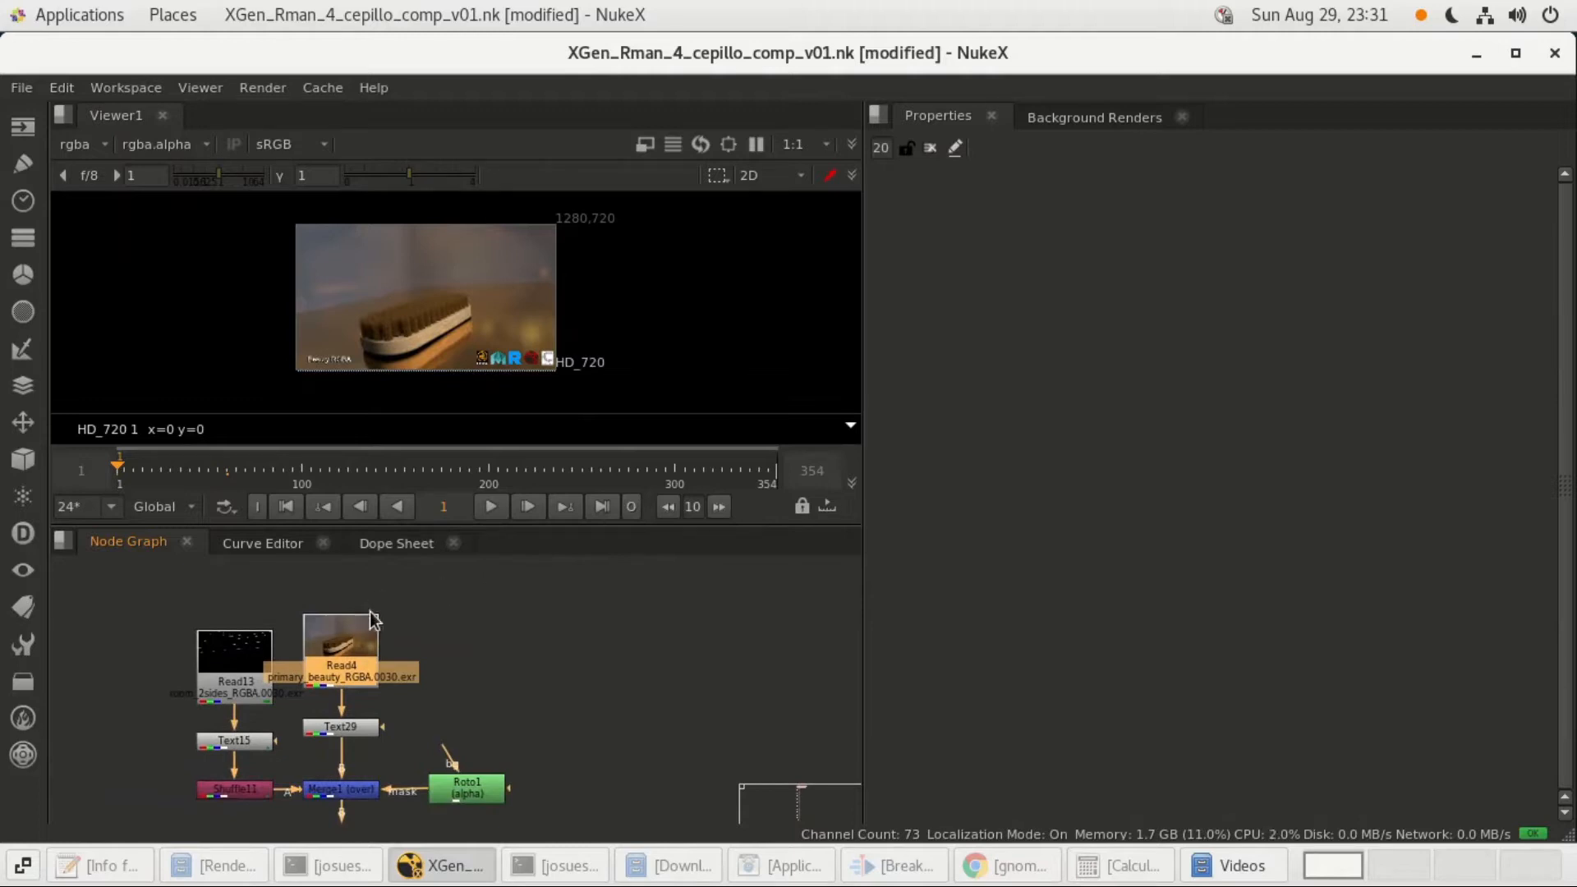
double_click(356, 680)
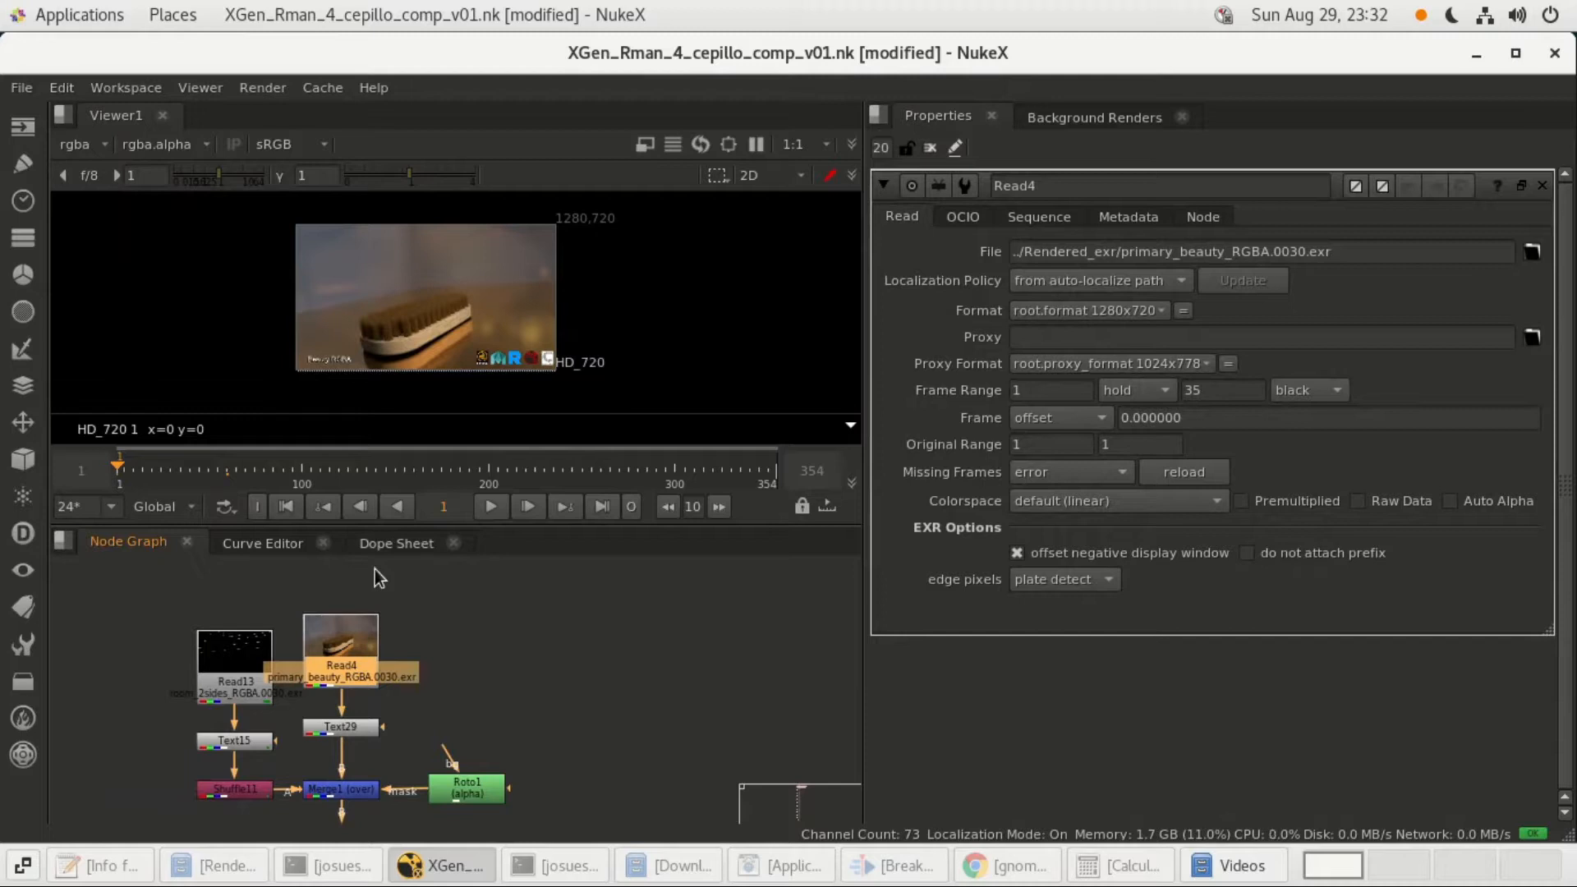
double_click(249, 692)
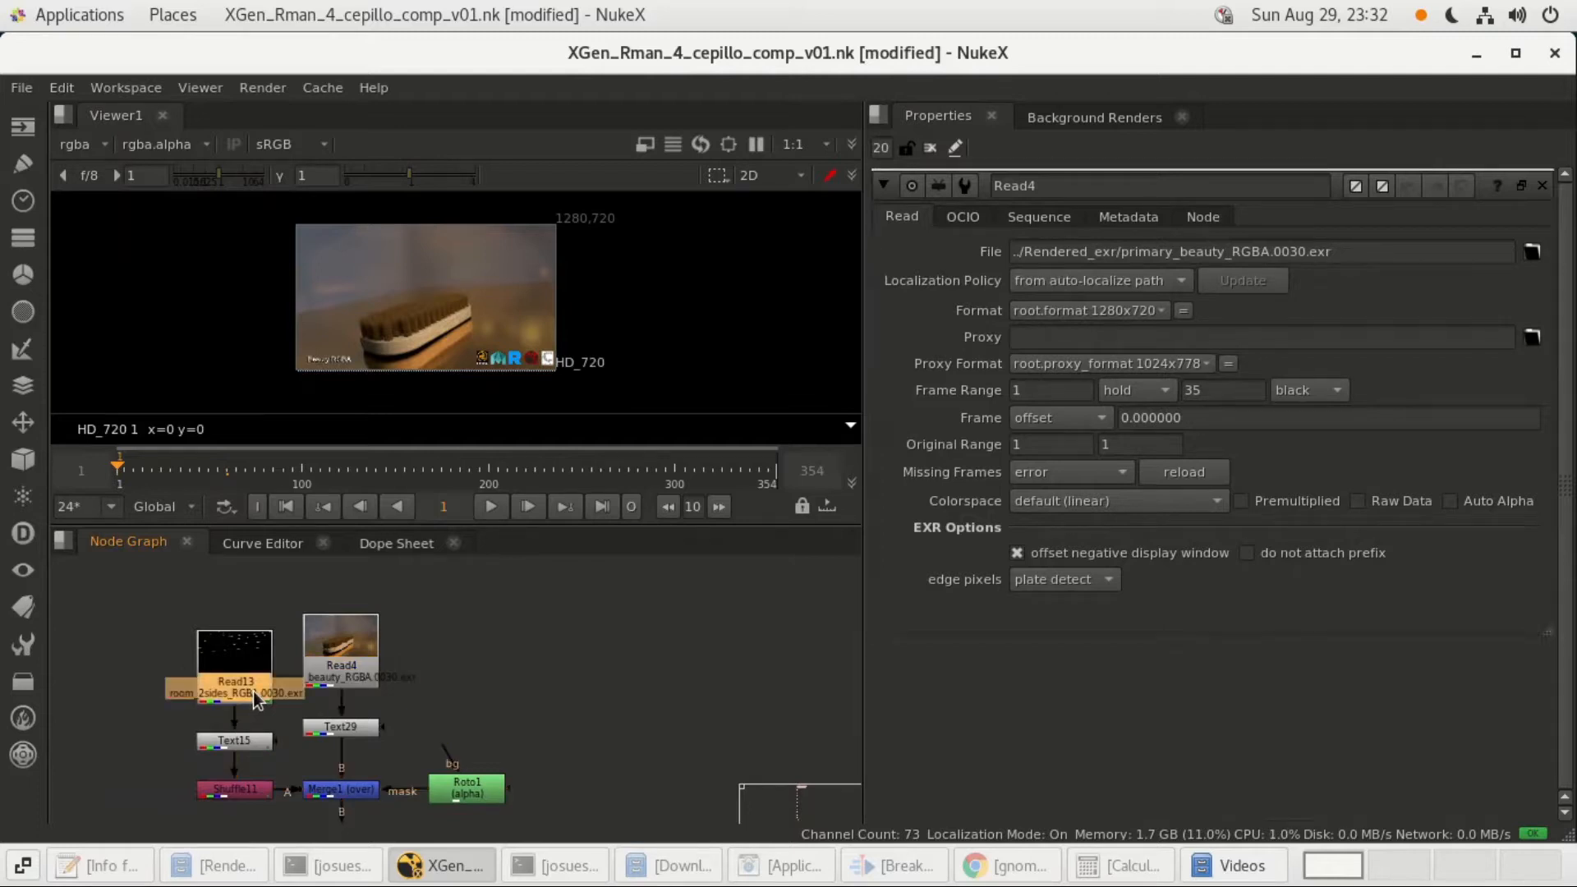
scroll(1382, 728, "down", 3)
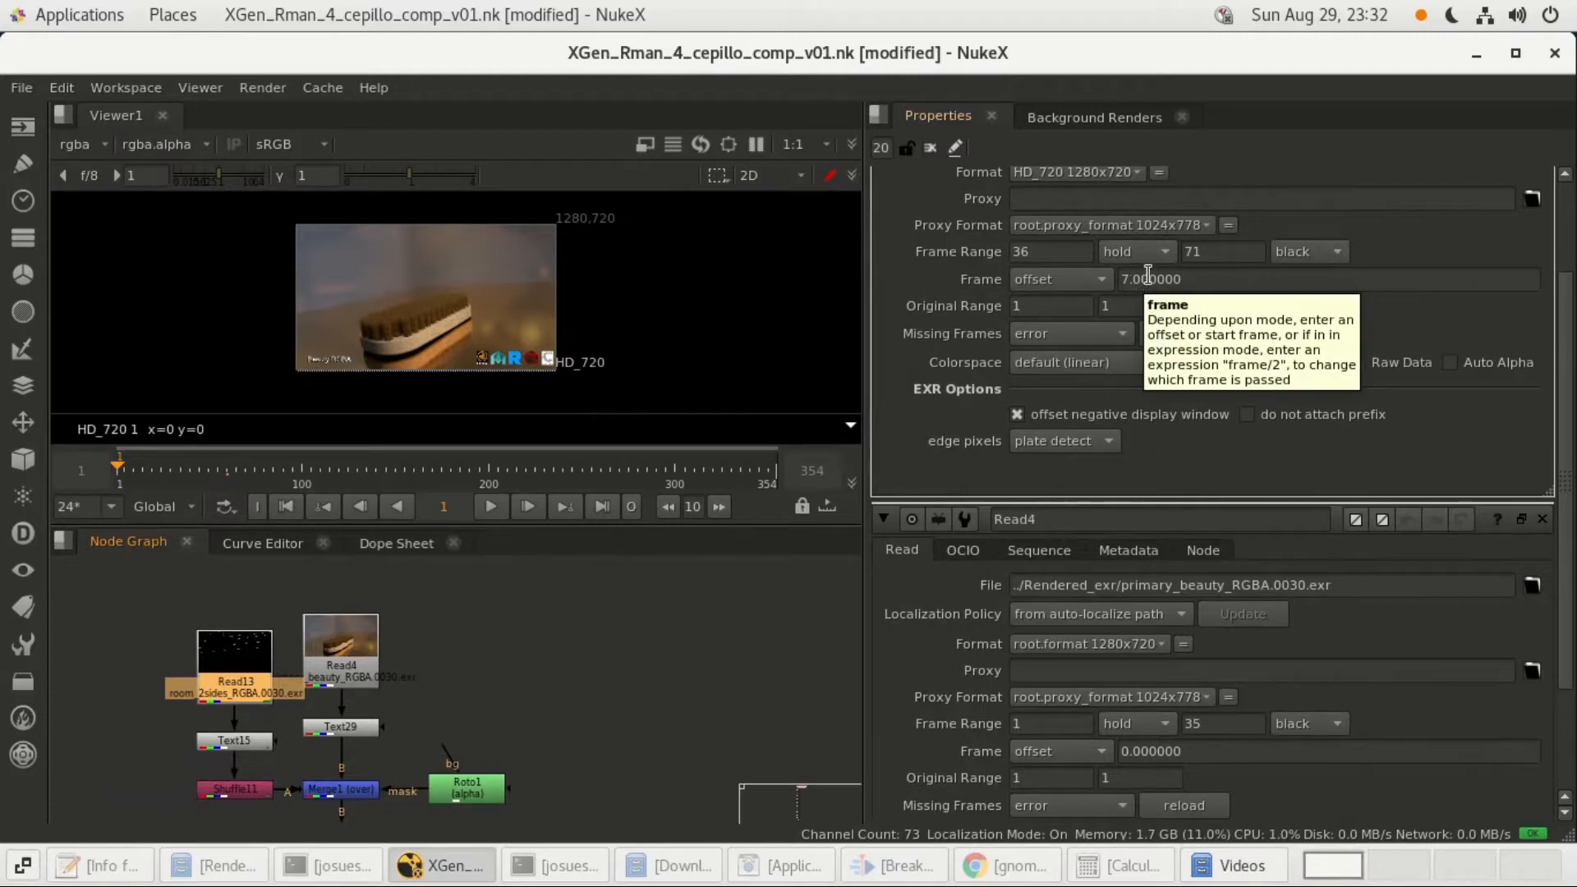
left_click(1017, 723)
type("1")
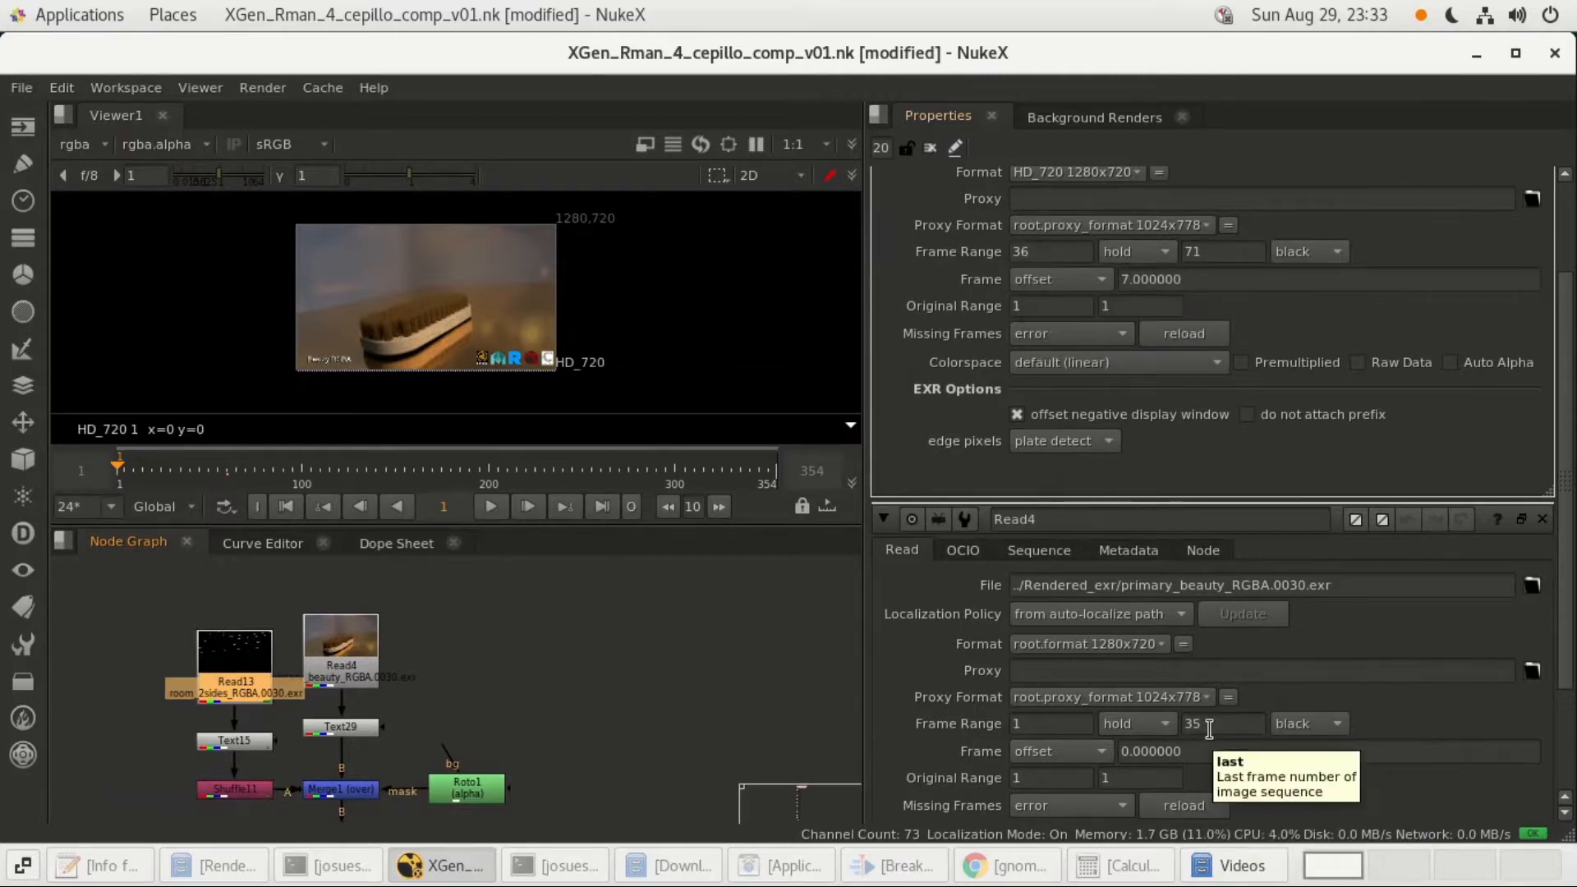
Show both Read clips in the Dope Sheet and scrub the timeline to frame 36.
left_click(392, 546)
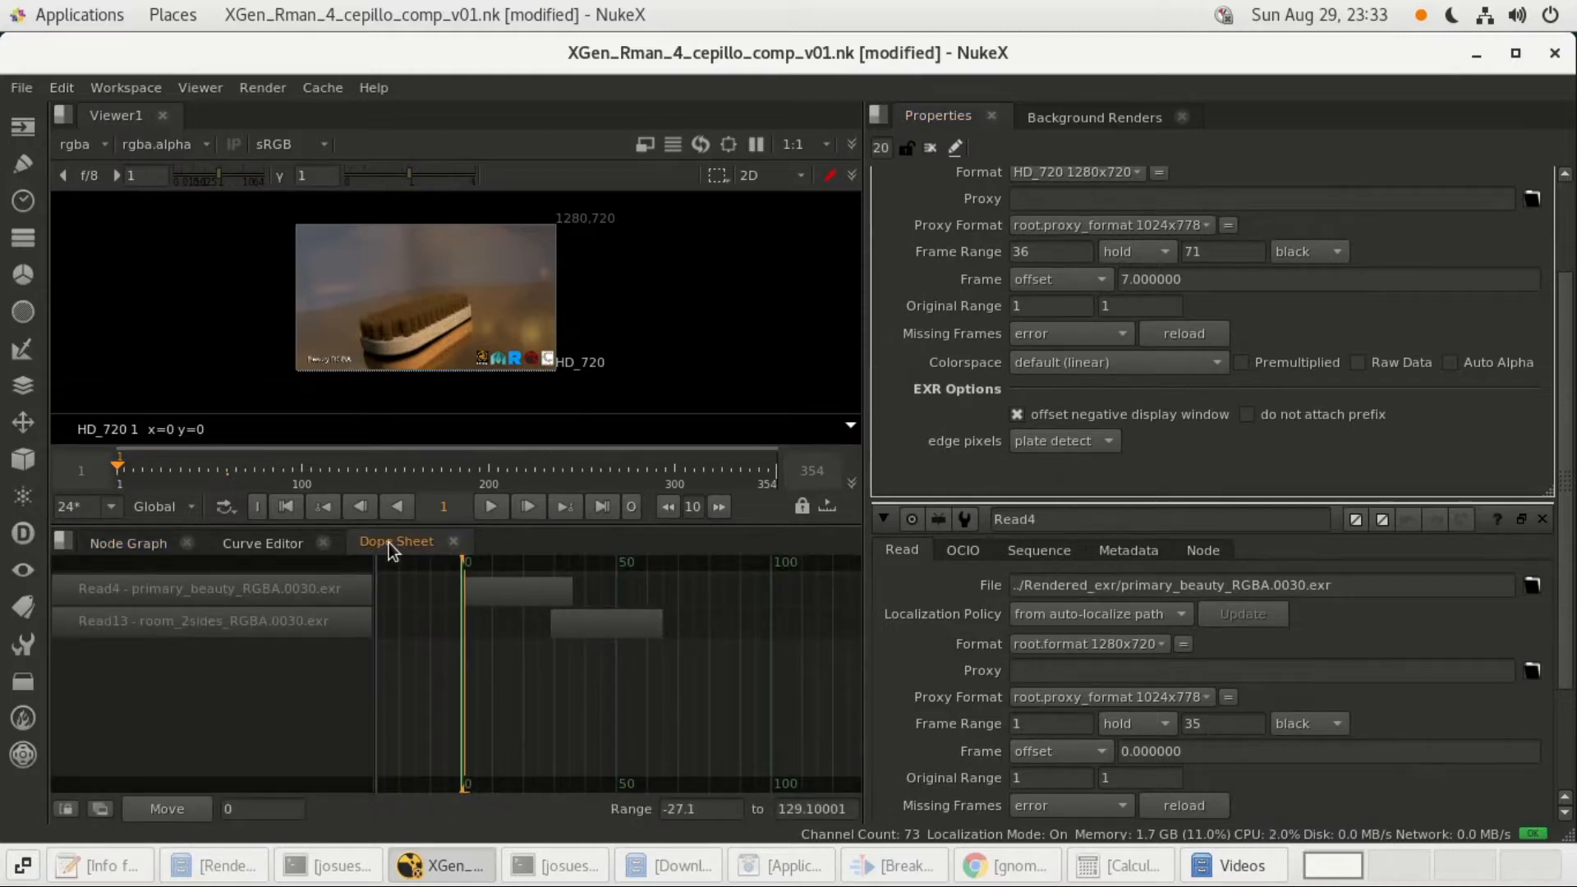
scroll(535, 630, "up", 4)
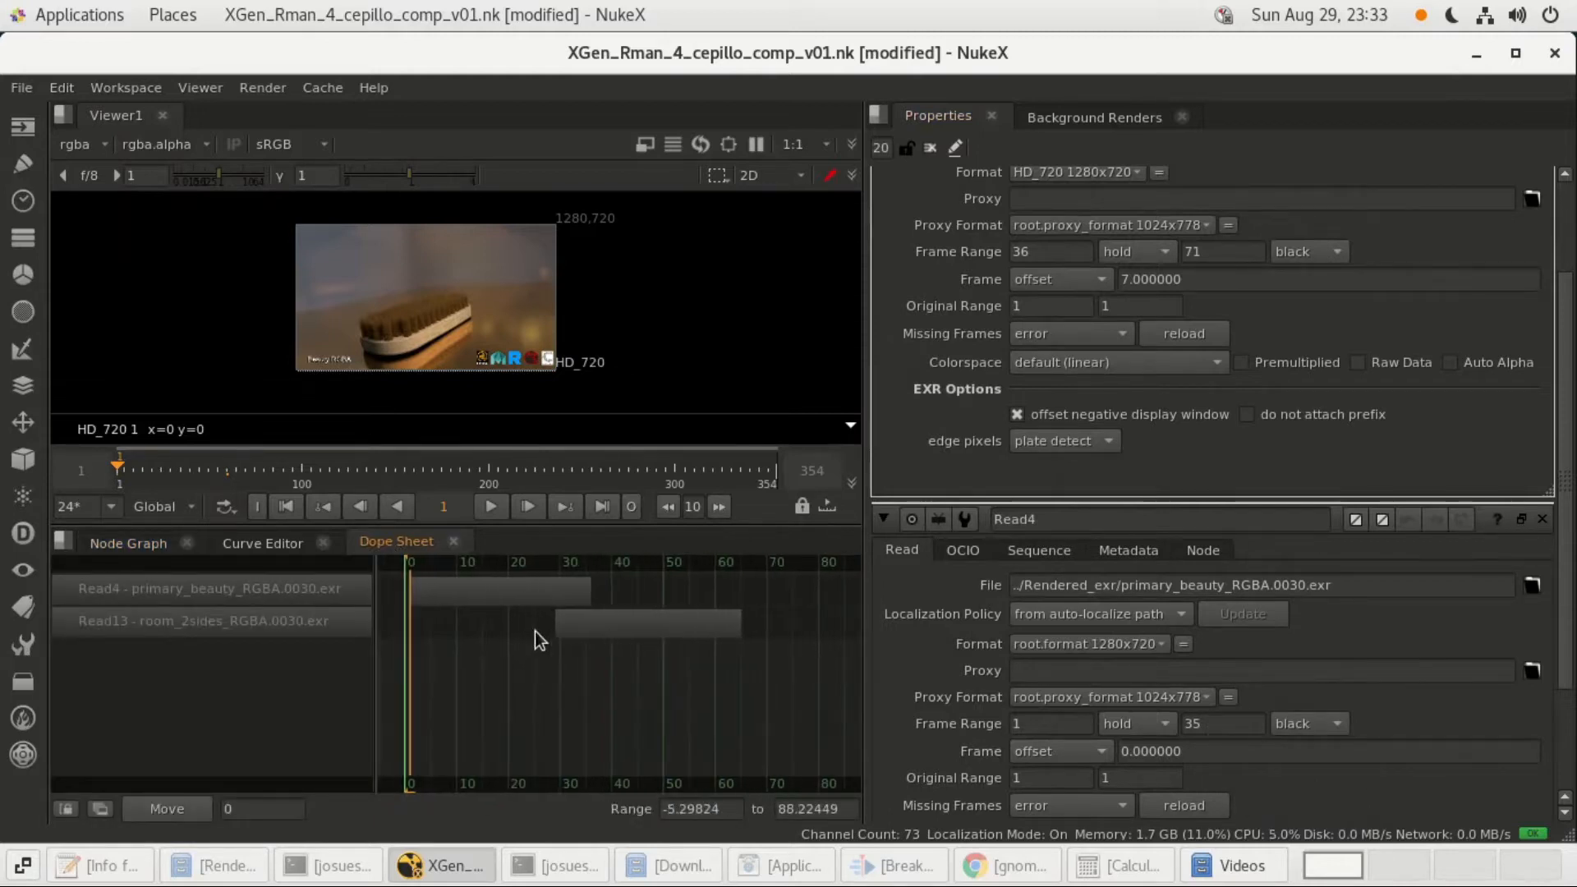
left_click_drag(413, 562, 589, 561)
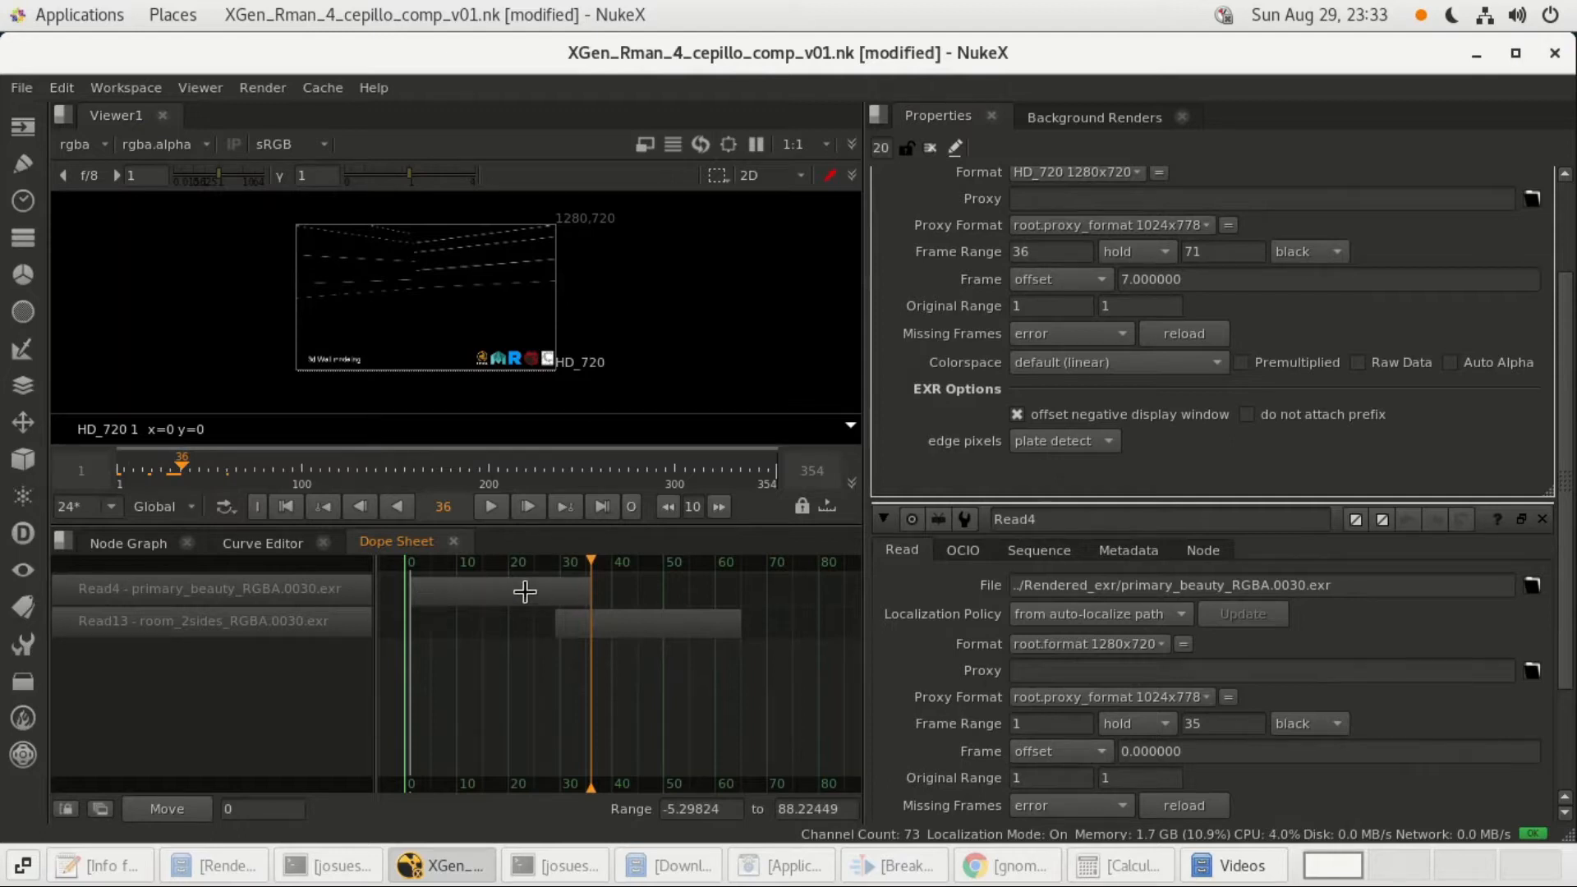
left_click(136, 542)
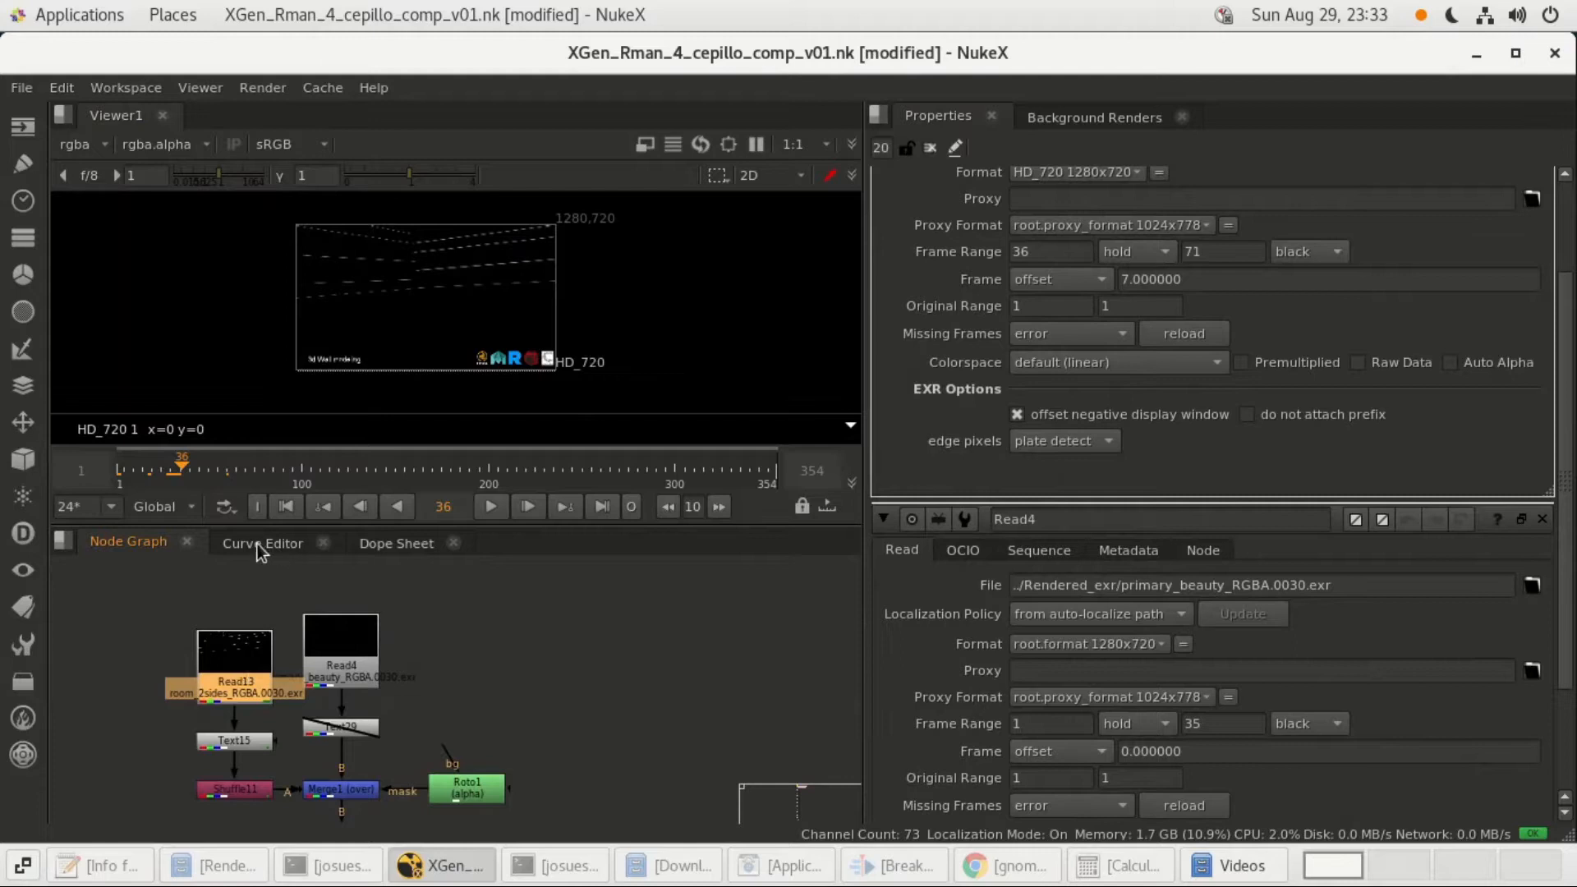
left_click(392, 545)
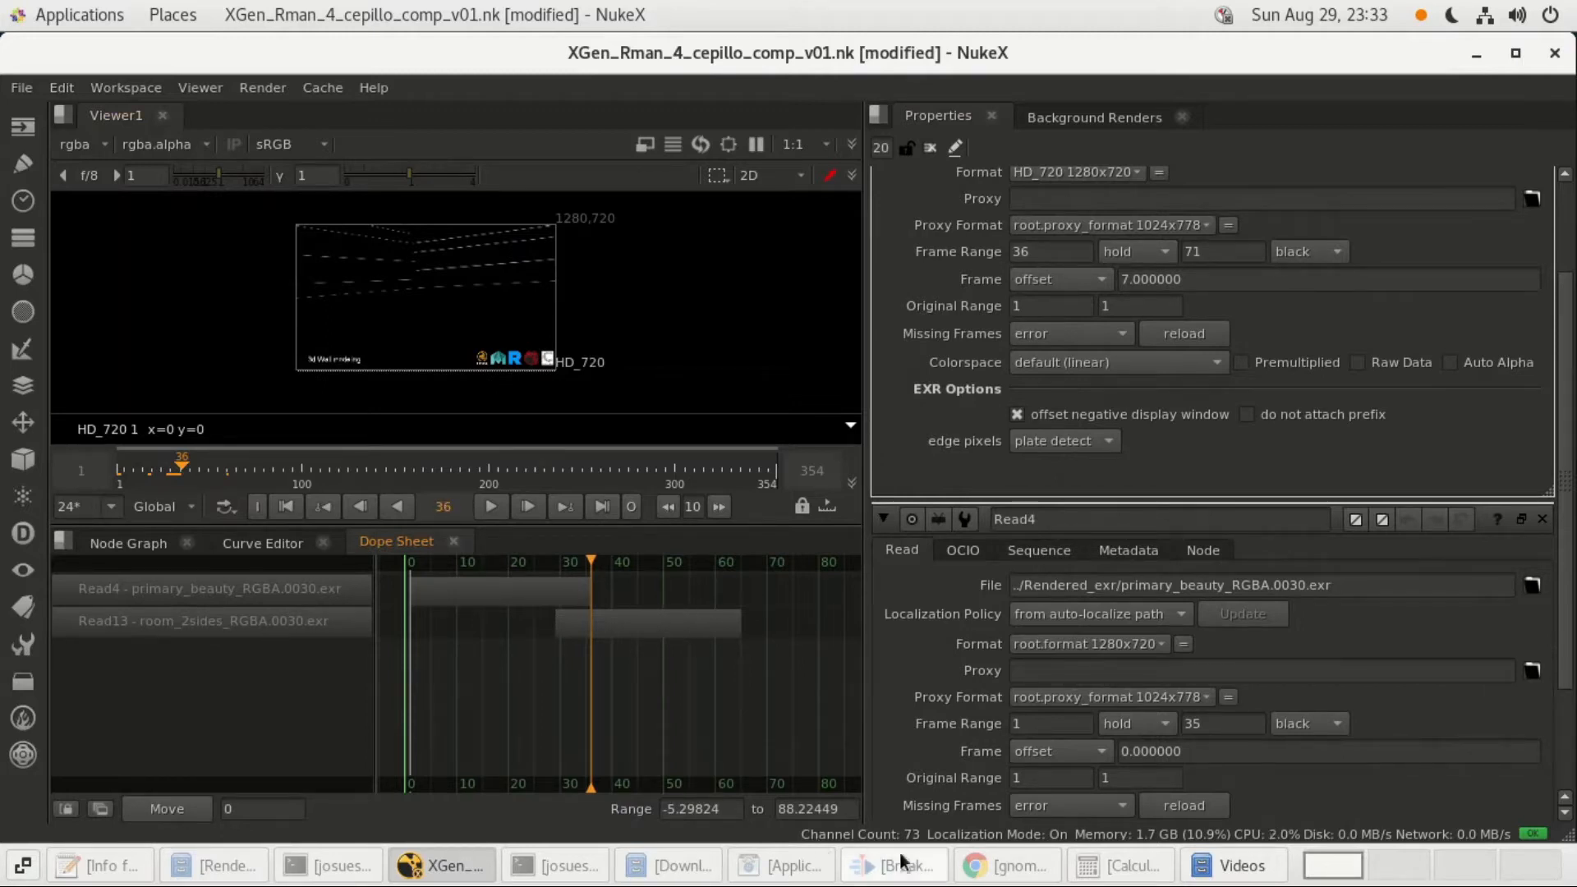
Switch to the Calculator and add 36+35 to work out Read13's last frame.
left_click(1117, 865)
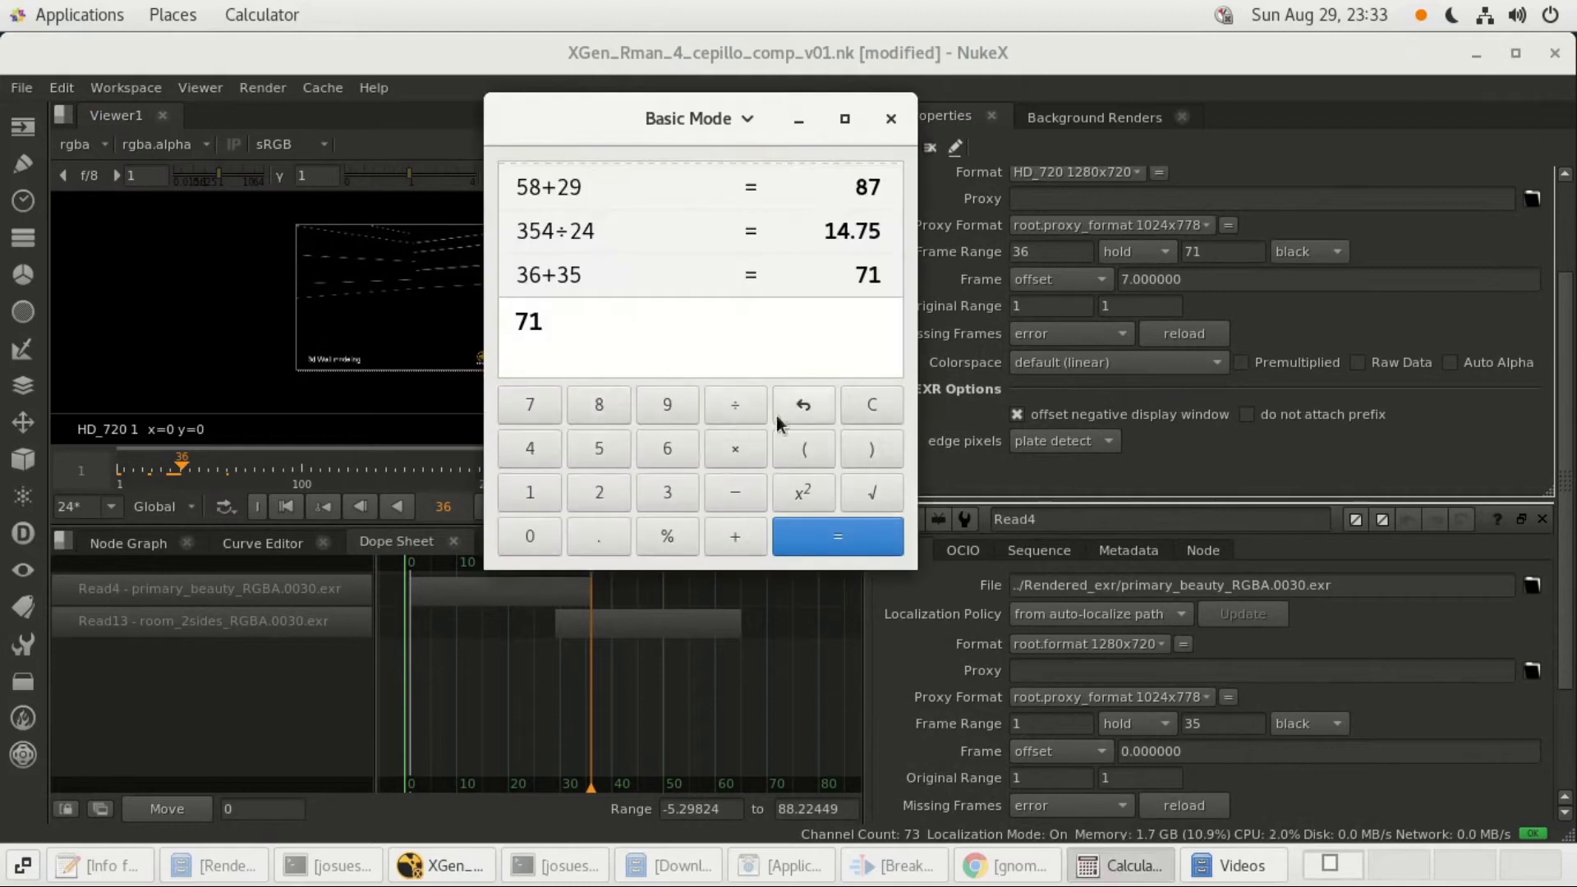
left_click(869, 409)
left_click(667, 494)
left_click(667, 449)
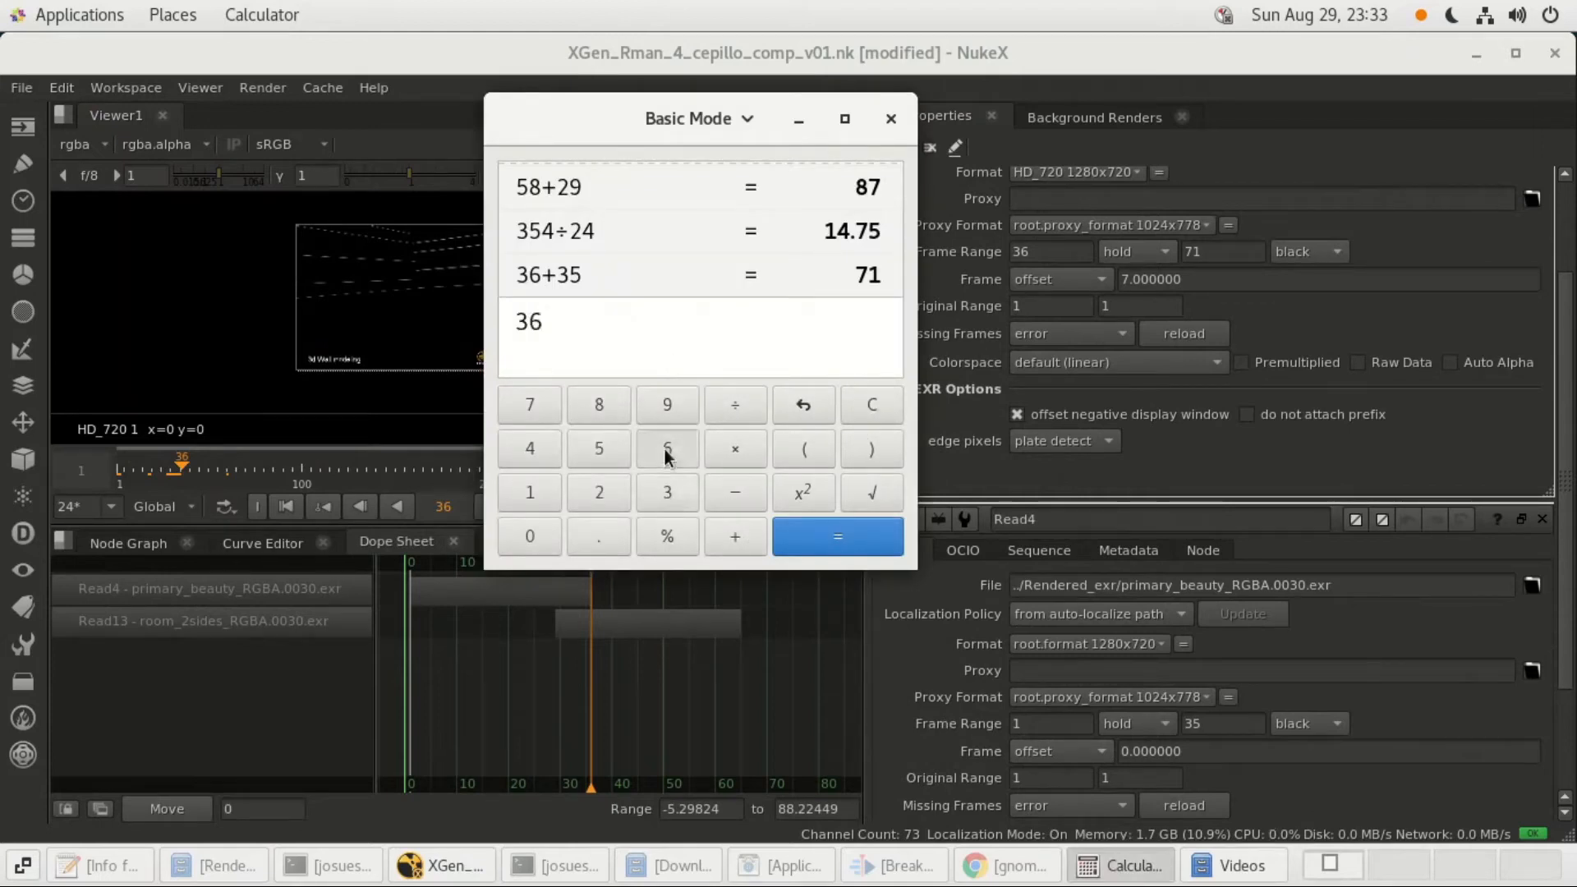
left_click(735, 537)
left_click(667, 492)
left_click(599, 450)
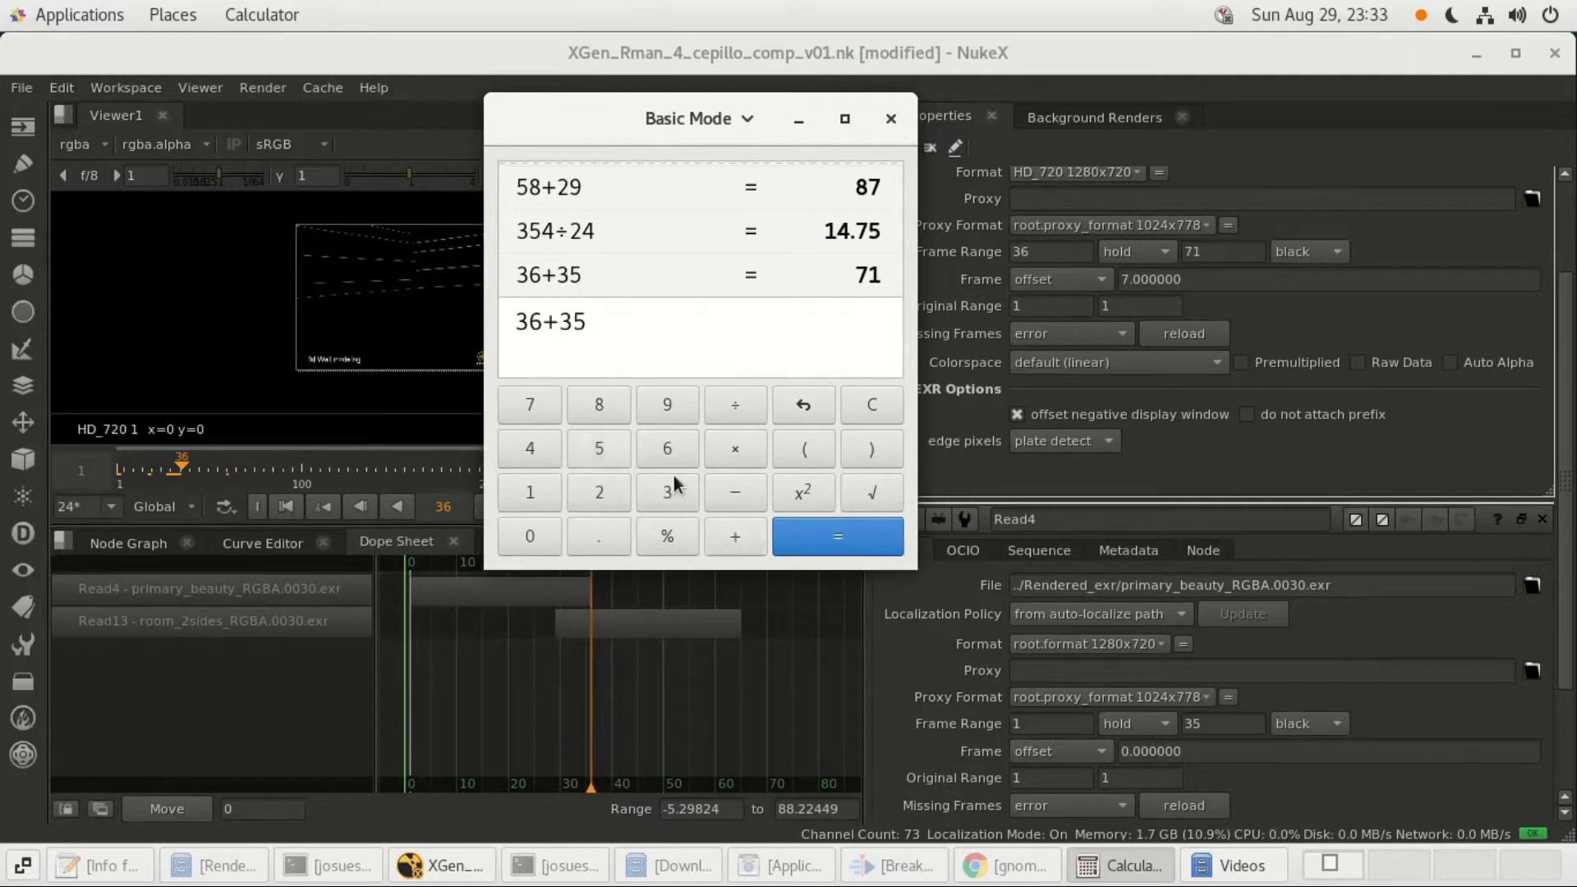
left_click(834, 542)
left_click_drag(582, 128, 509, 111)
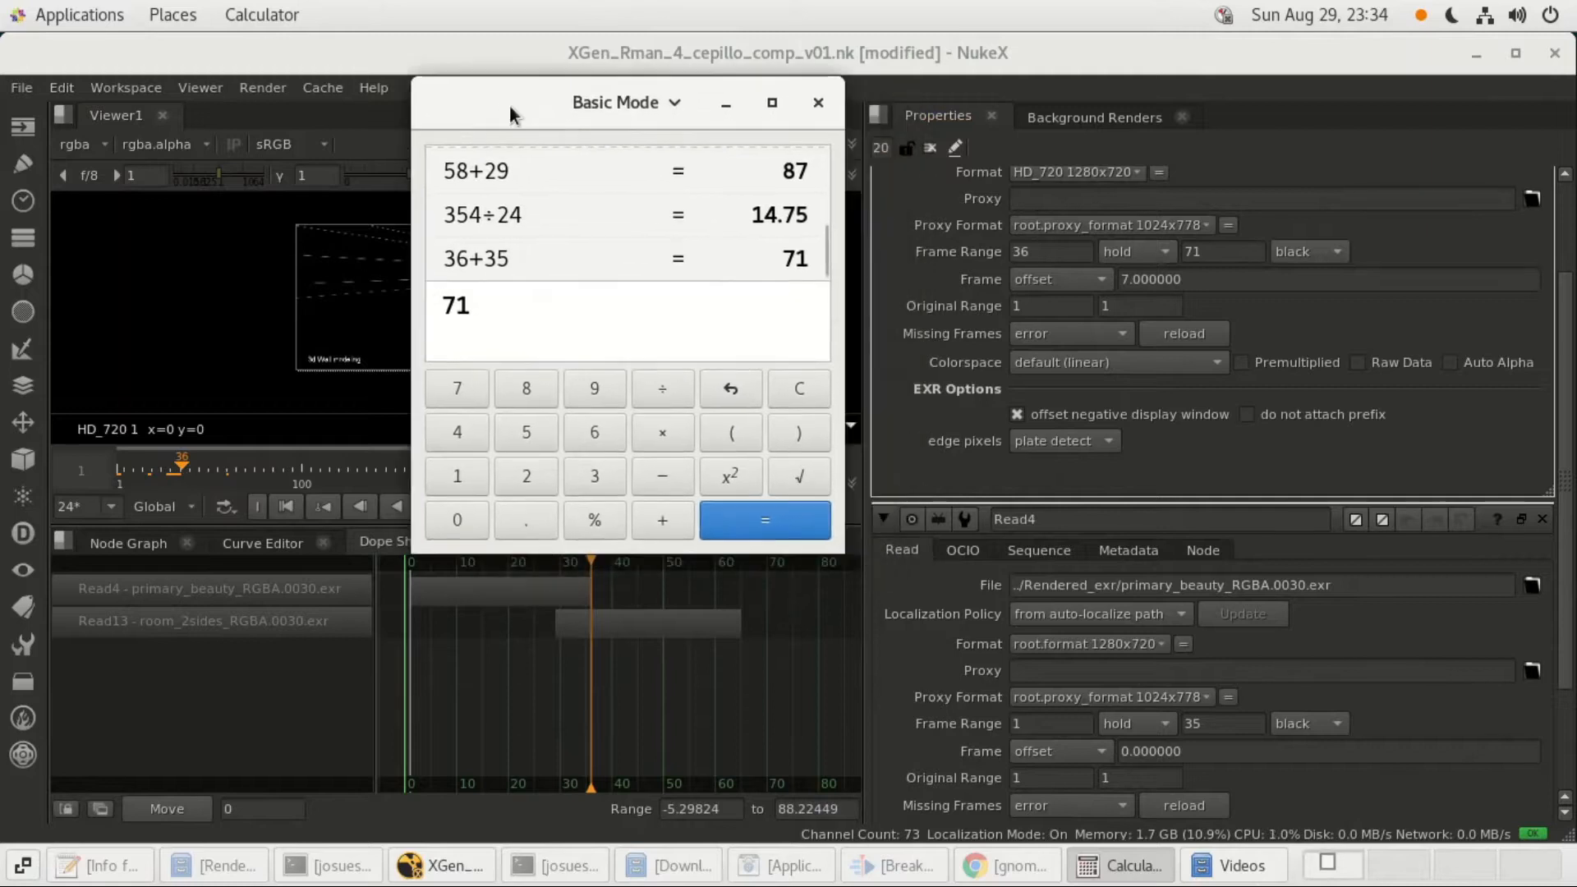
Return to NukeX, review Read13's frame range and offset, and select the Read13 clip in the Dope Sheet.
scroll(1061, 401, "up", 3)
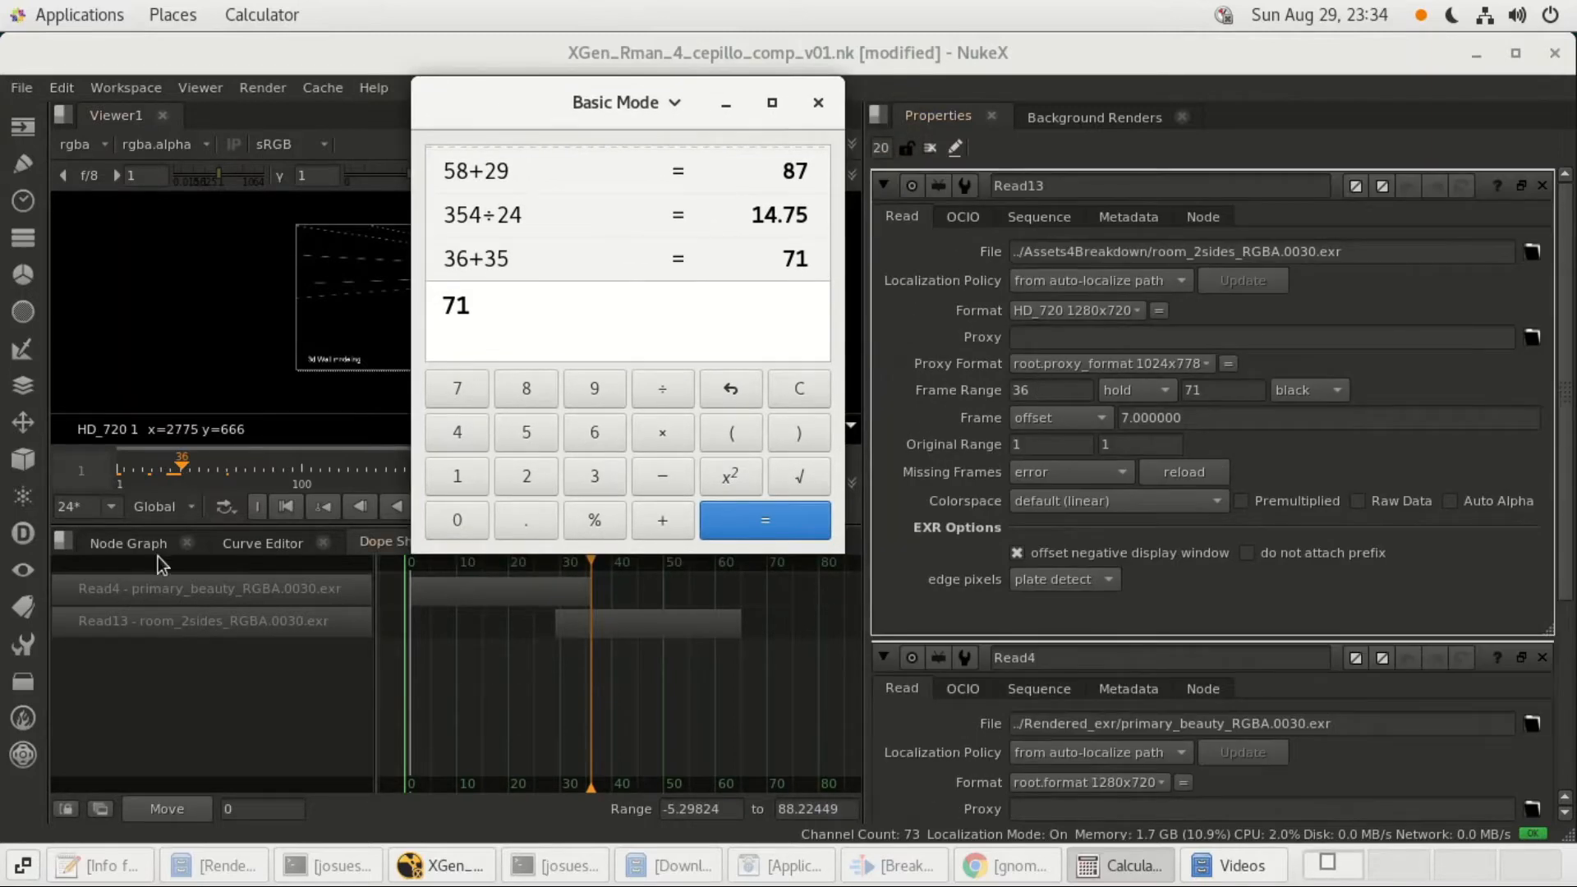
left_click(131, 542)
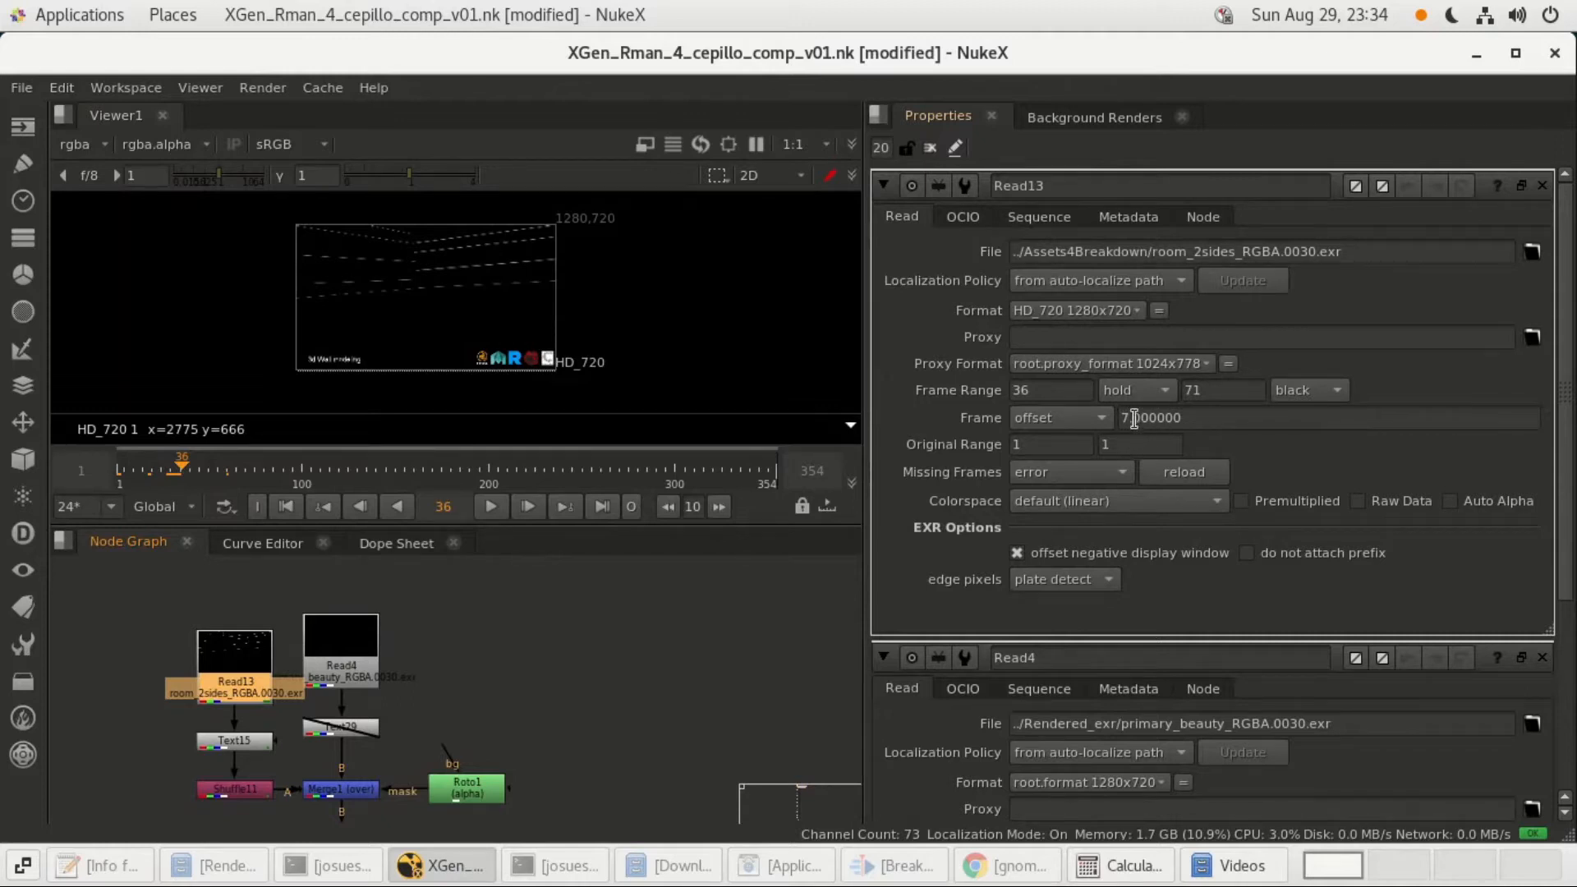
left_click(391, 545)
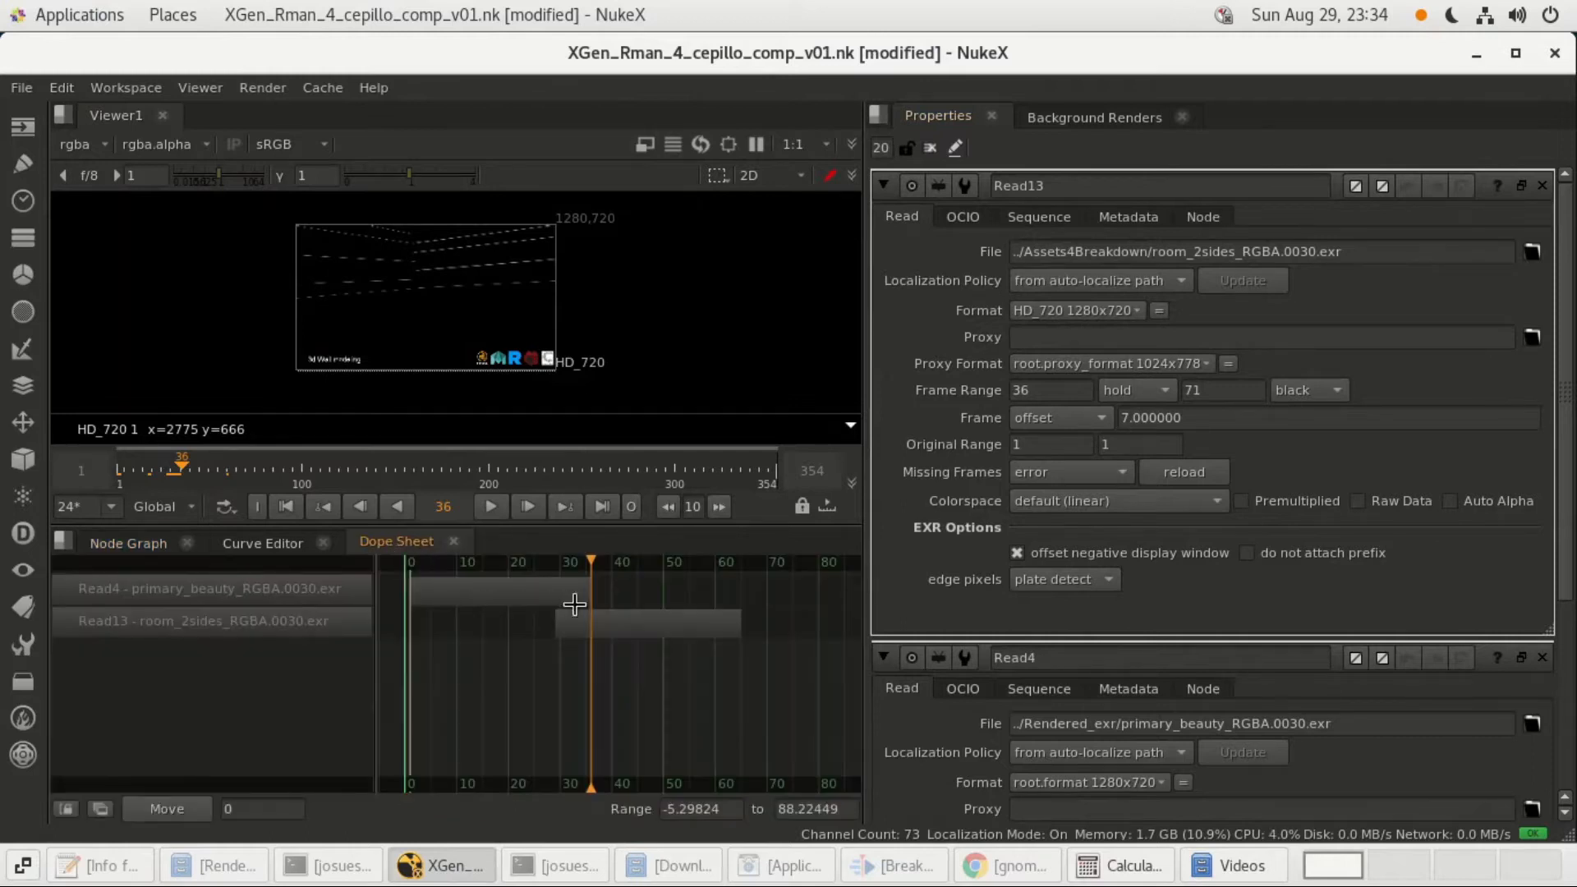
scroll(569, 606, "up", 5)
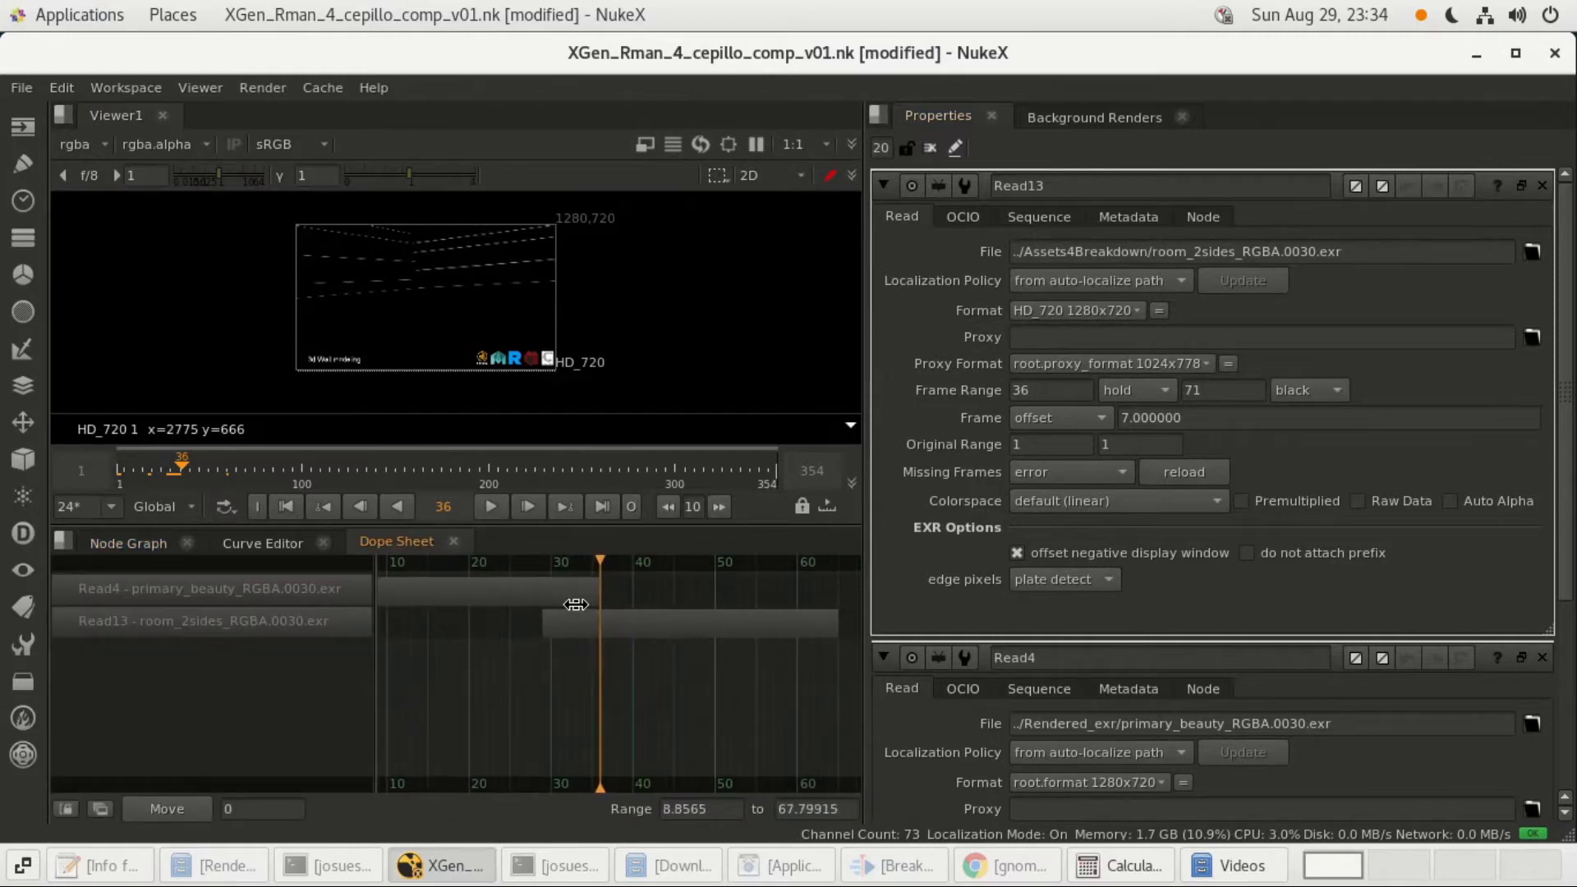
scroll(581, 604, "up", 1)
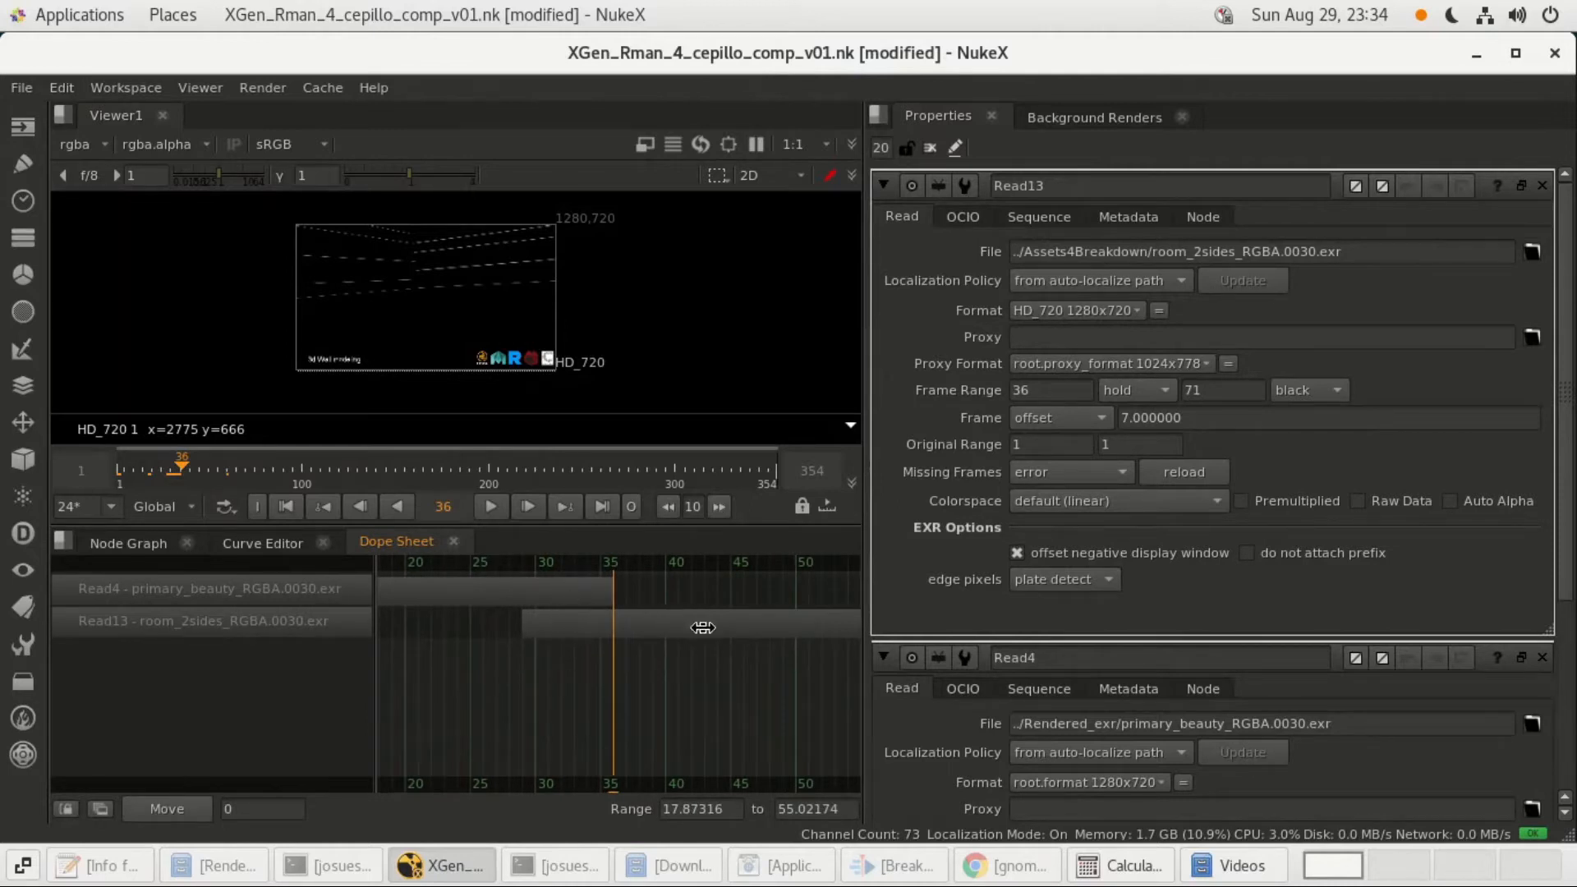
left_click(647, 625)
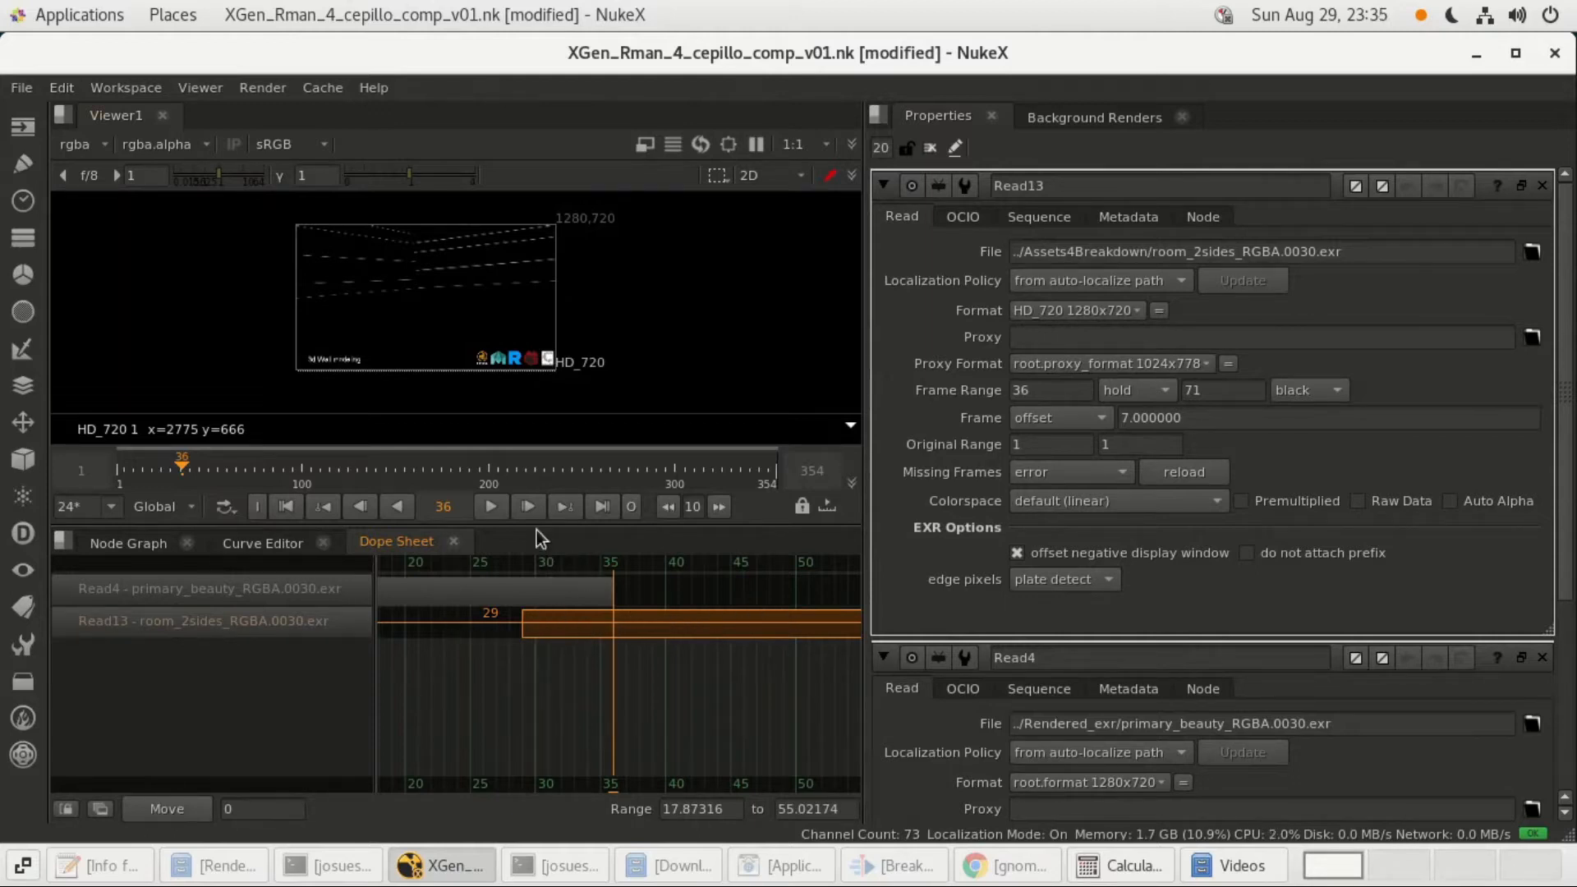
Step backward frame by frame from the end of Read4 to frame 29, where the wipe transition starts.
left_click(362, 506)
left_click(361, 506)
left_click(361, 506)
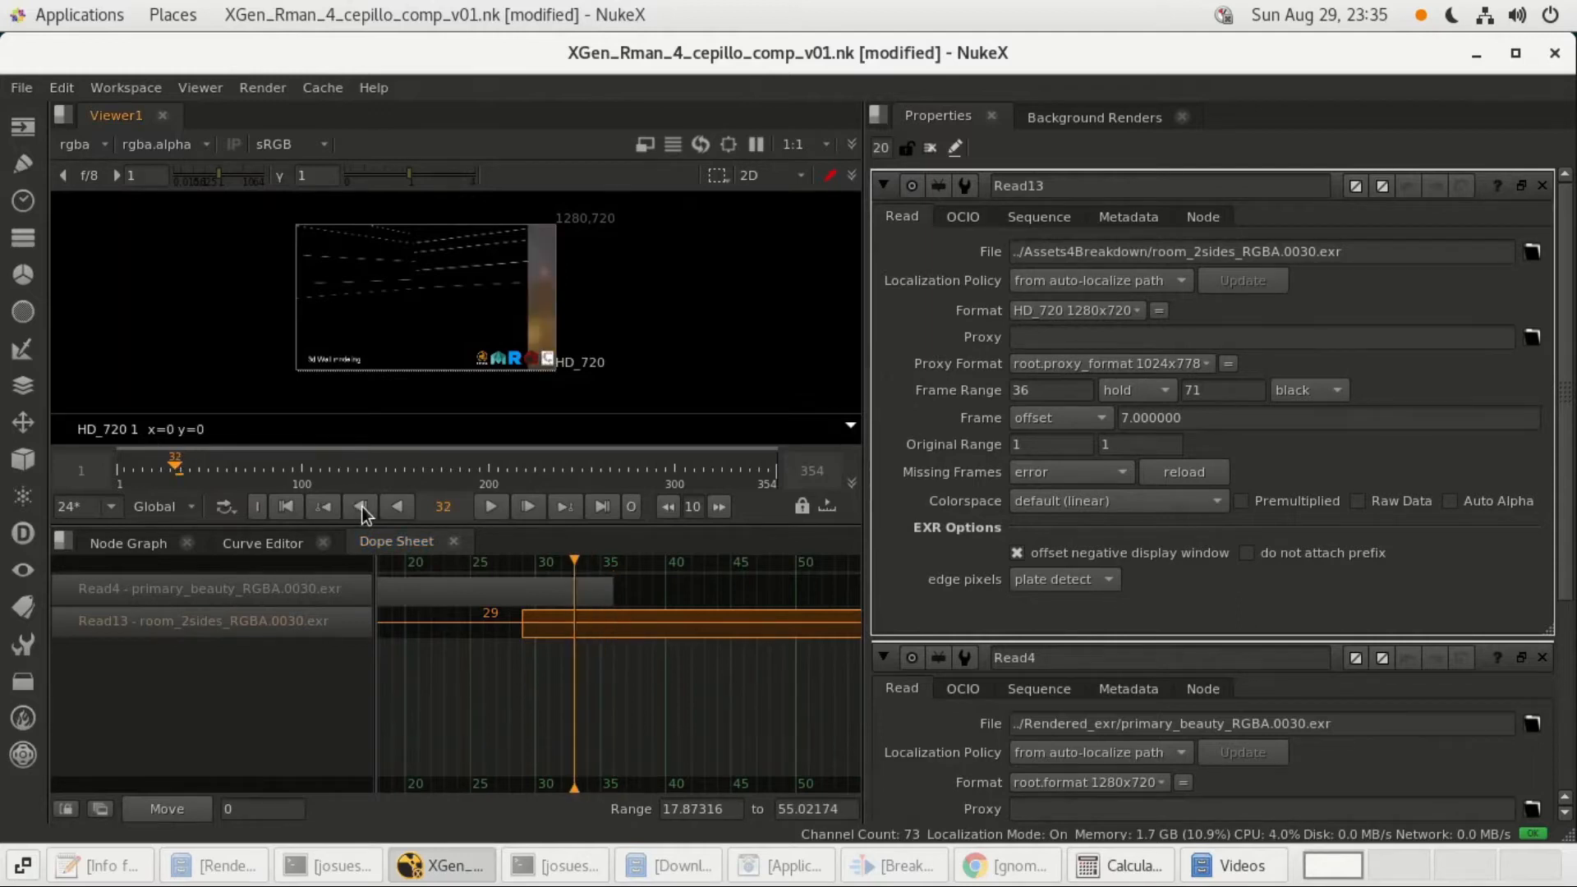
left_click(361, 506)
left_click(361, 506)
left_click(361, 506)
left_click(361, 506)
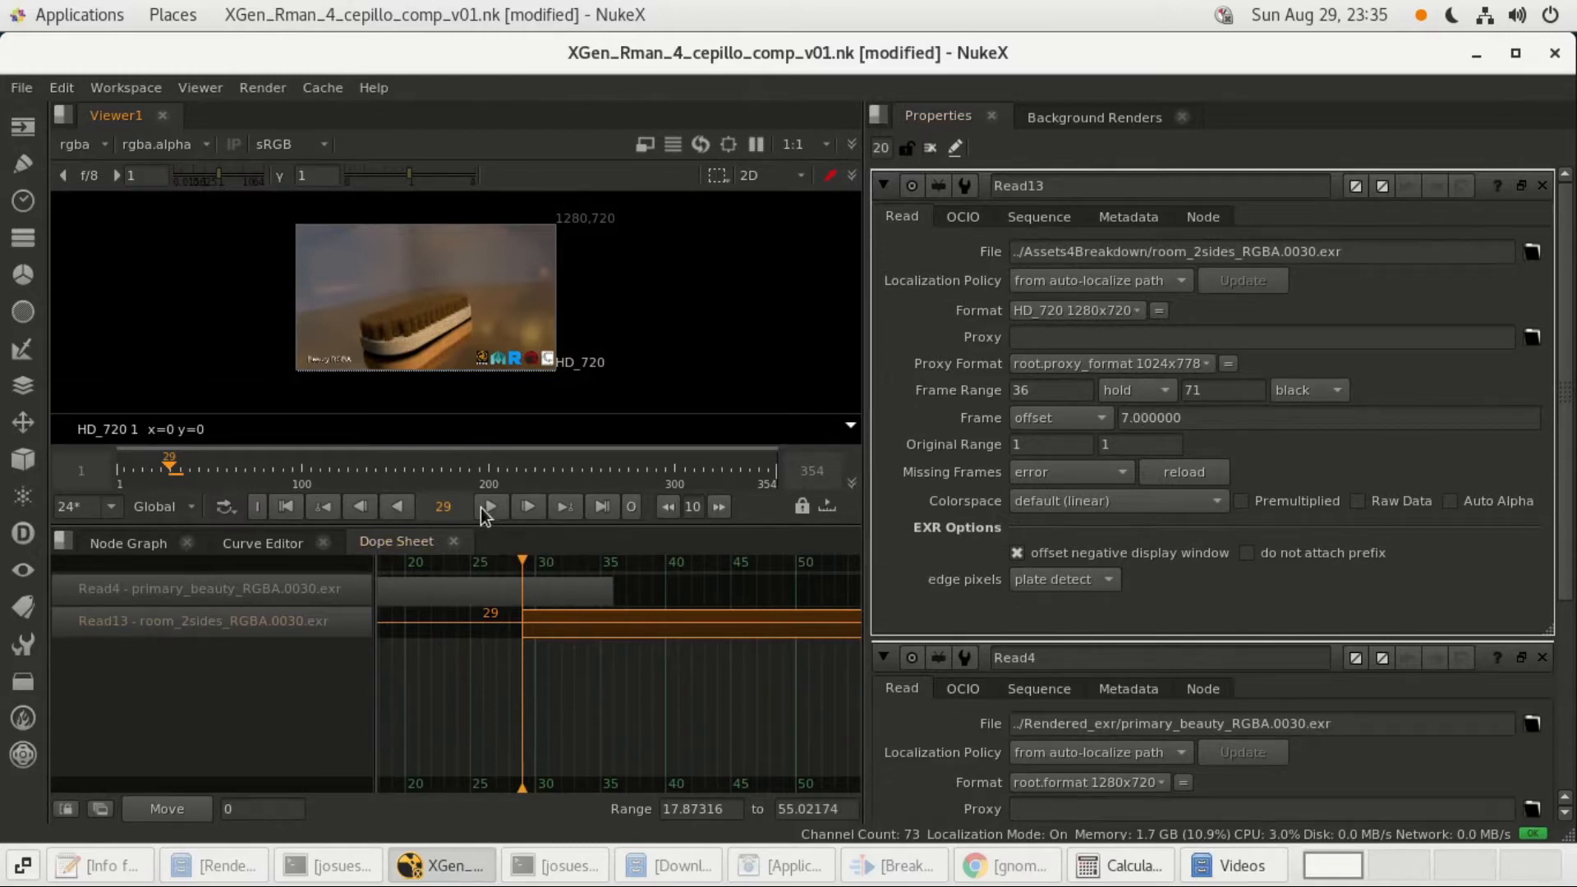
Step forward frame by frame through the wipe transition to frame 36.
left_click(526, 507)
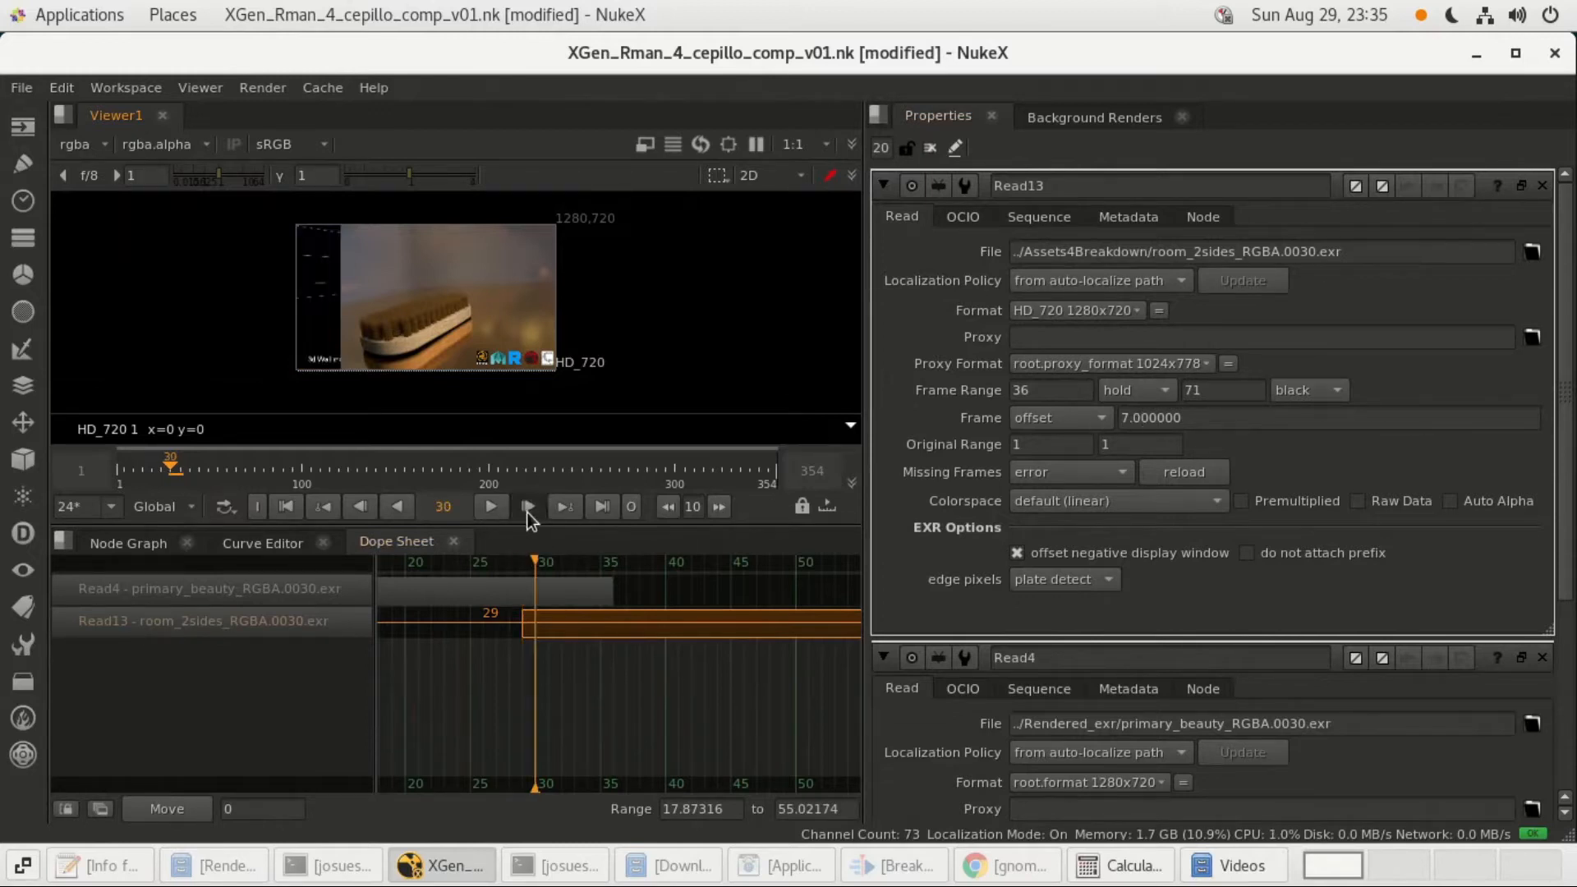
left_click(526, 507)
left_click(525, 507)
left_click(526, 507)
left_click(526, 507)
left_click(525, 507)
left_click(525, 506)
left_click(526, 507)
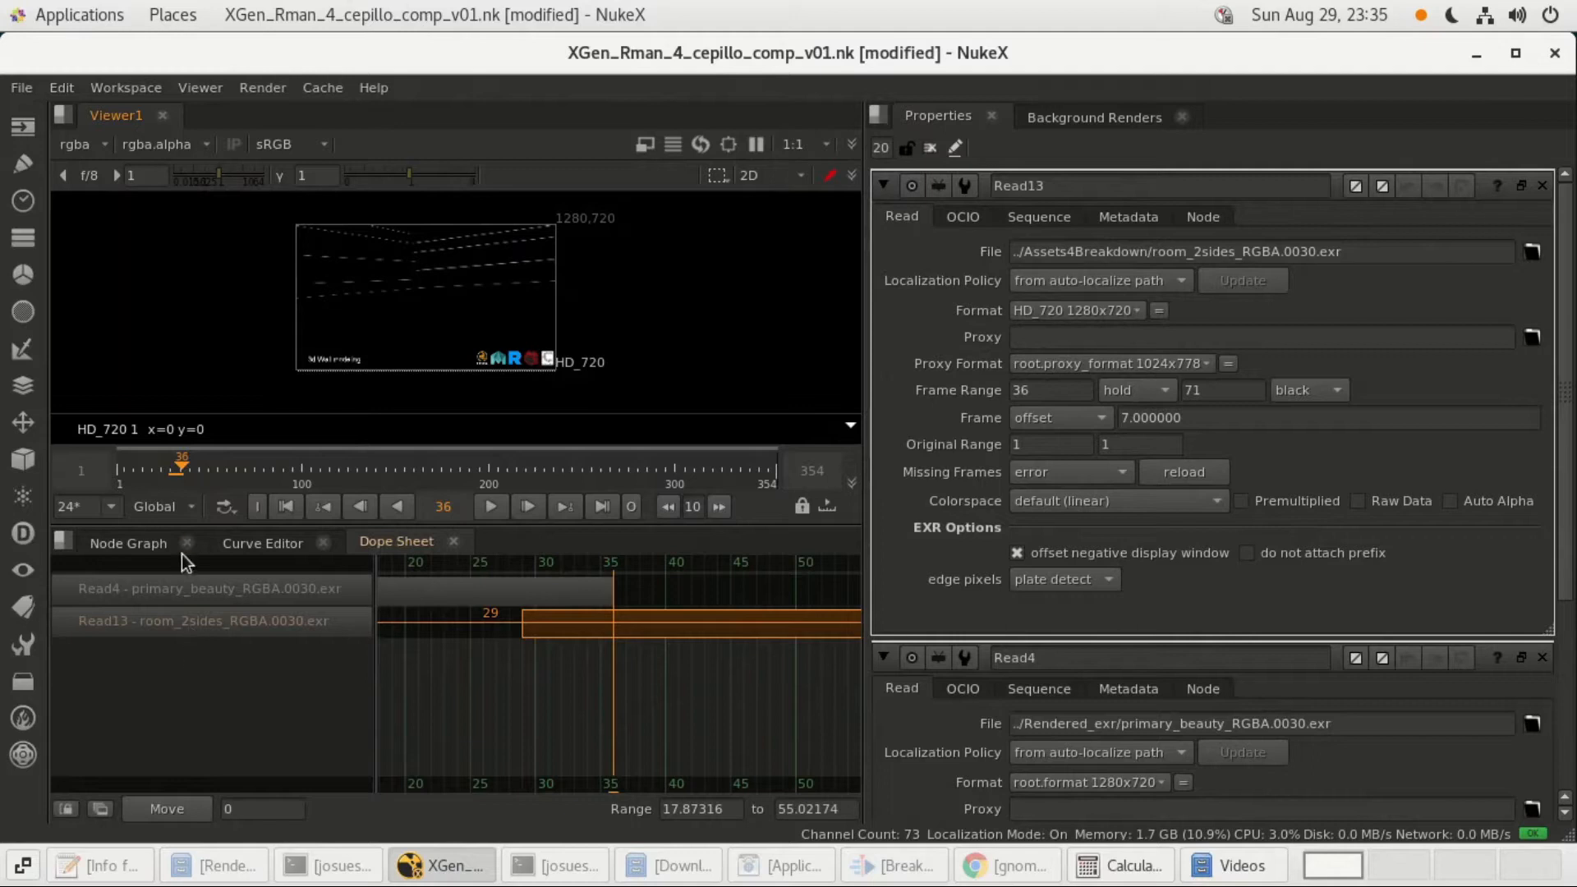
Open the properties of the Roto1 mask node and show its keyframes beneath the Read clips in the Dope Sheet.
left_click(115, 549)
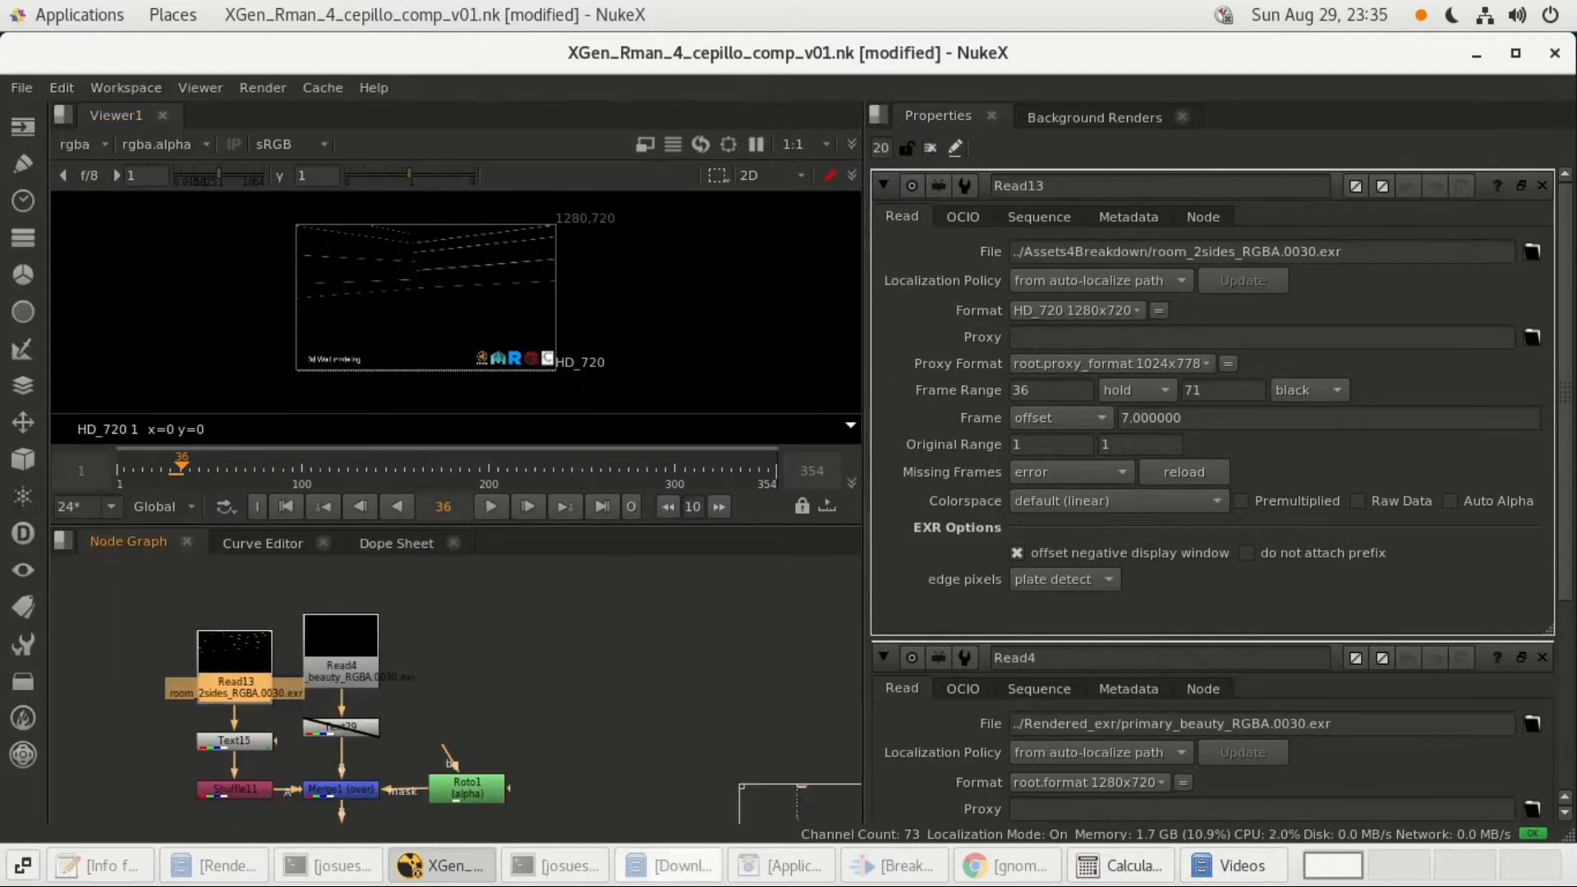
left_click_drag(462, 791, 471, 788)
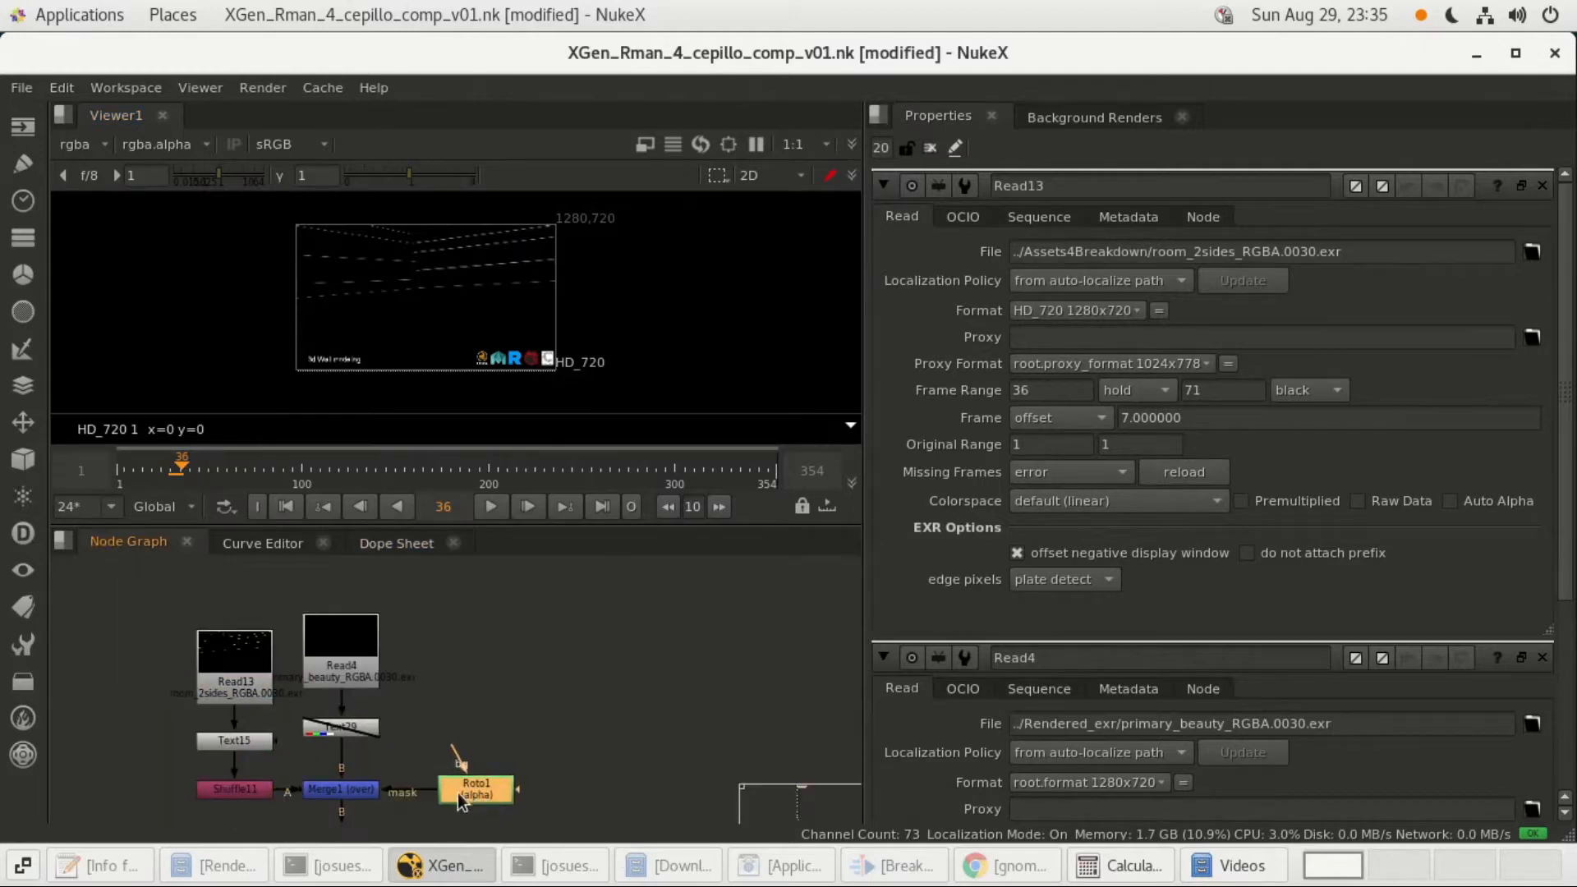
double_click(476, 792)
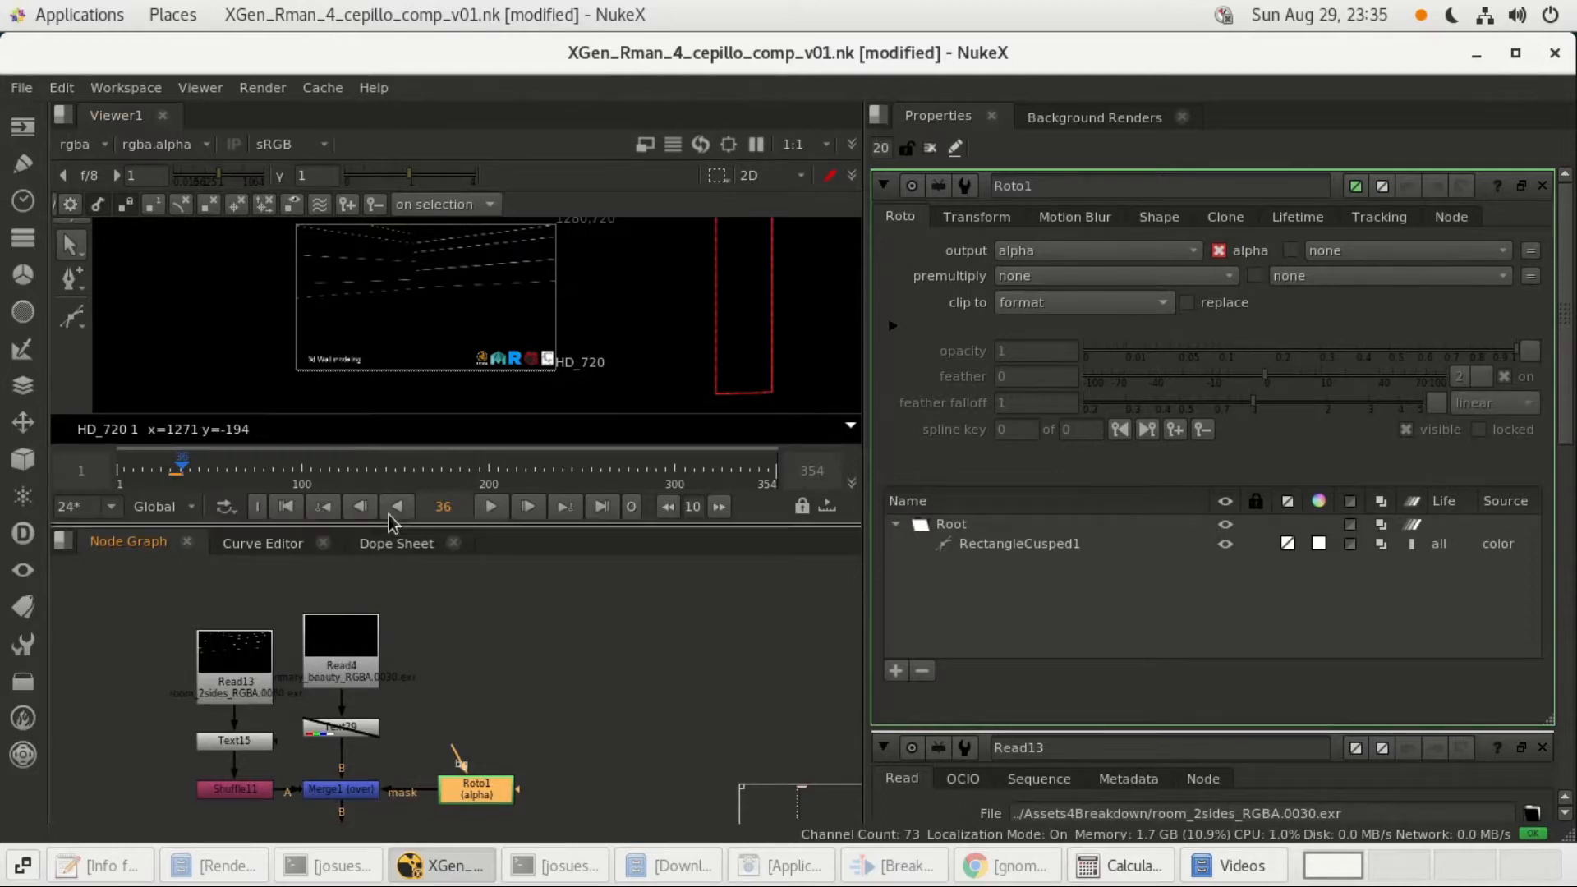
left_click(381, 544)
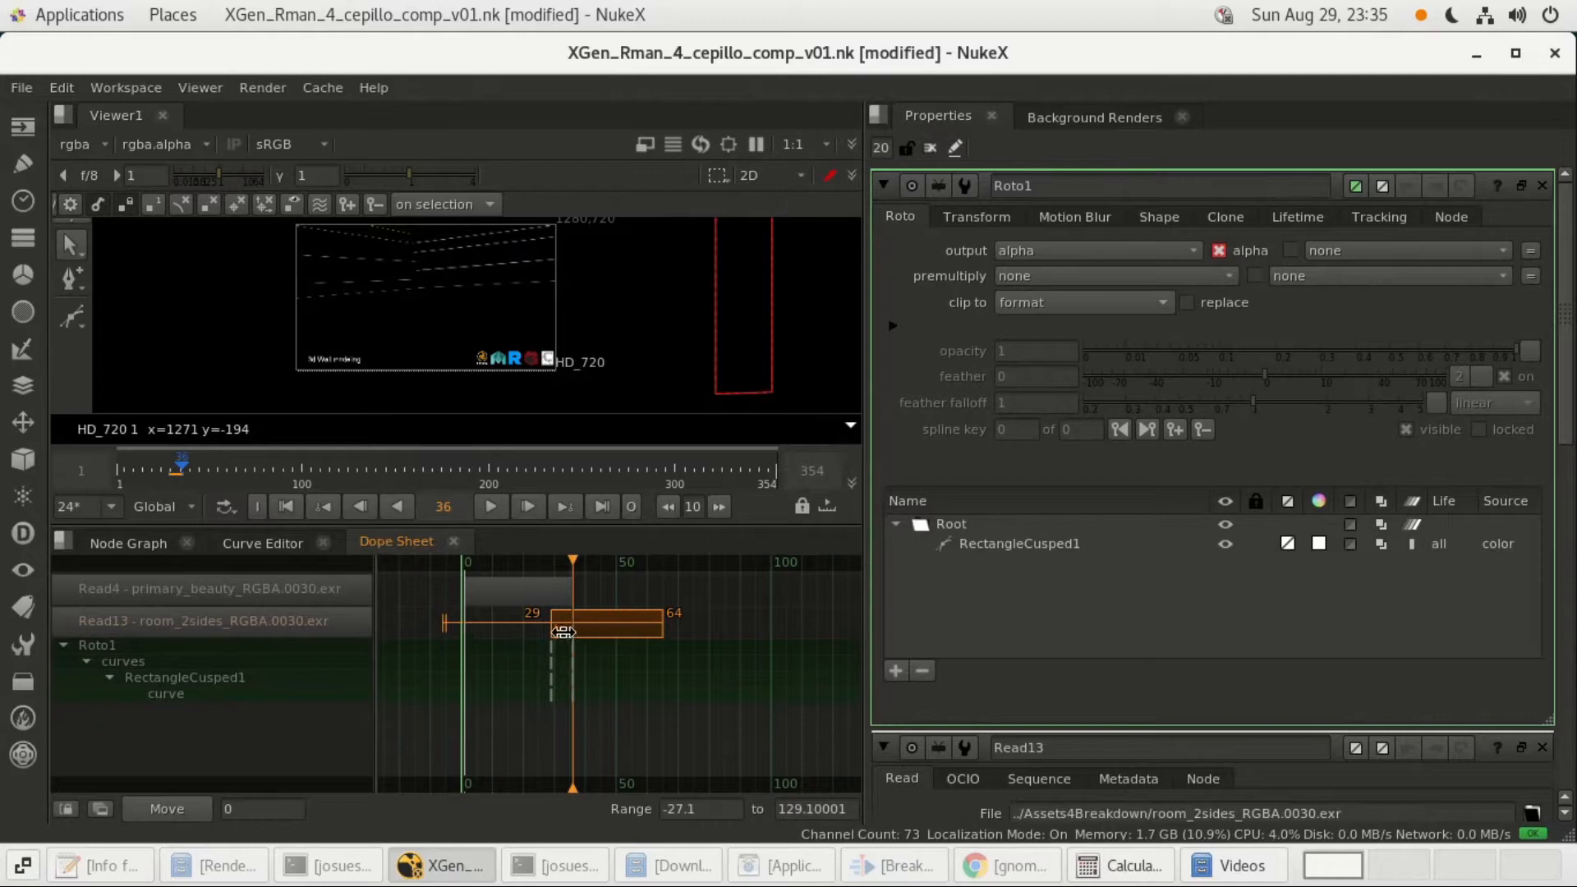
left_click(640, 719)
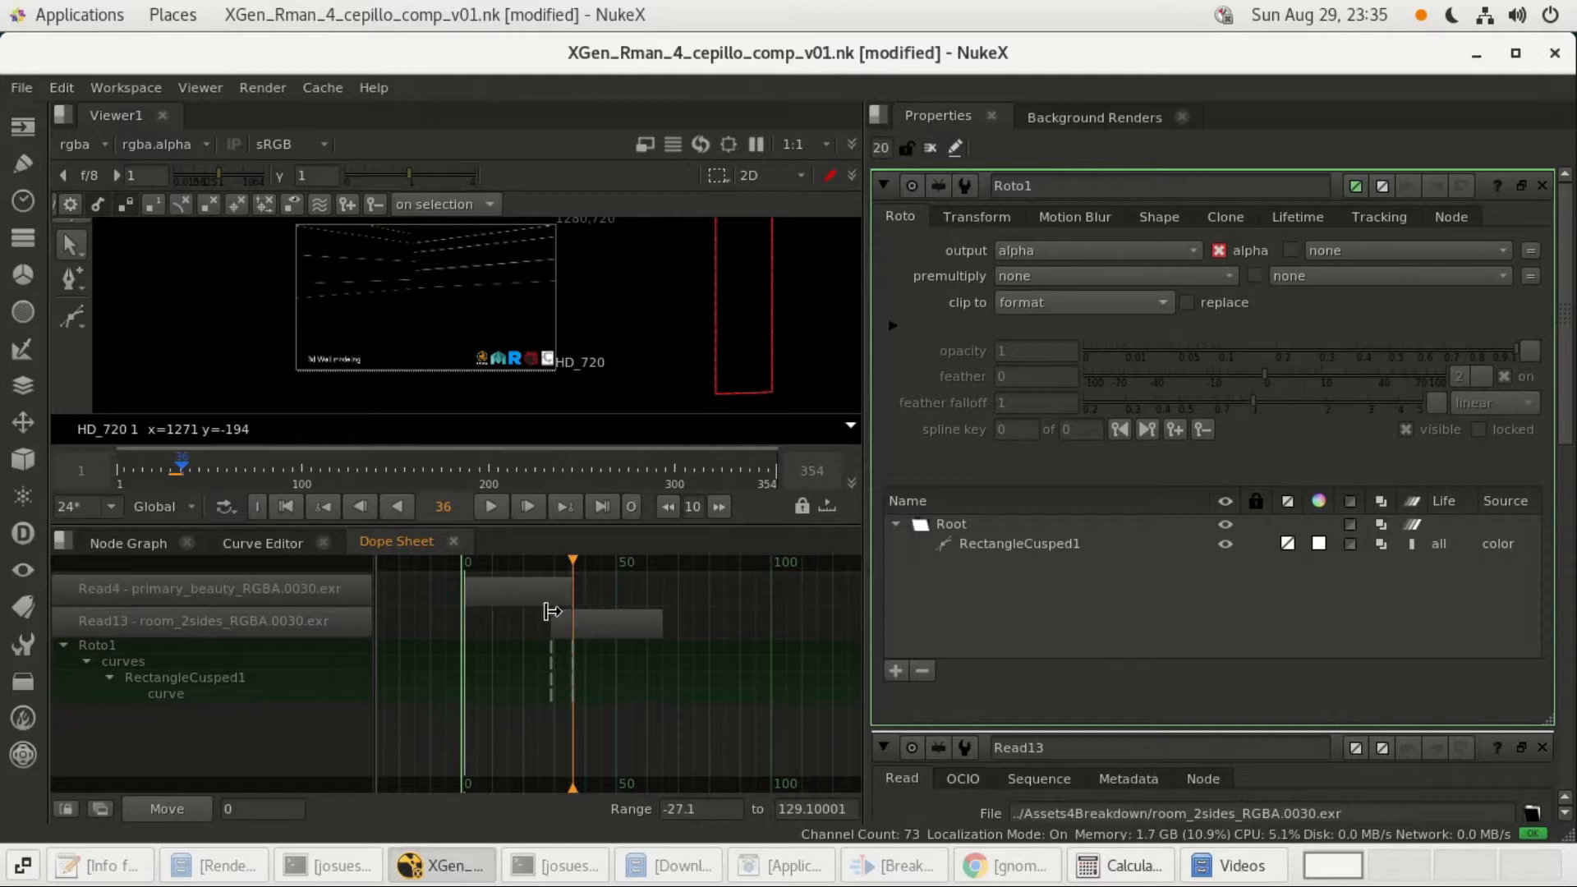
Scrub to frame 19 and select both RectangleCusped1 curve keyframes in the Dope Sheet.
left_click_drag(573, 562, 520, 561)
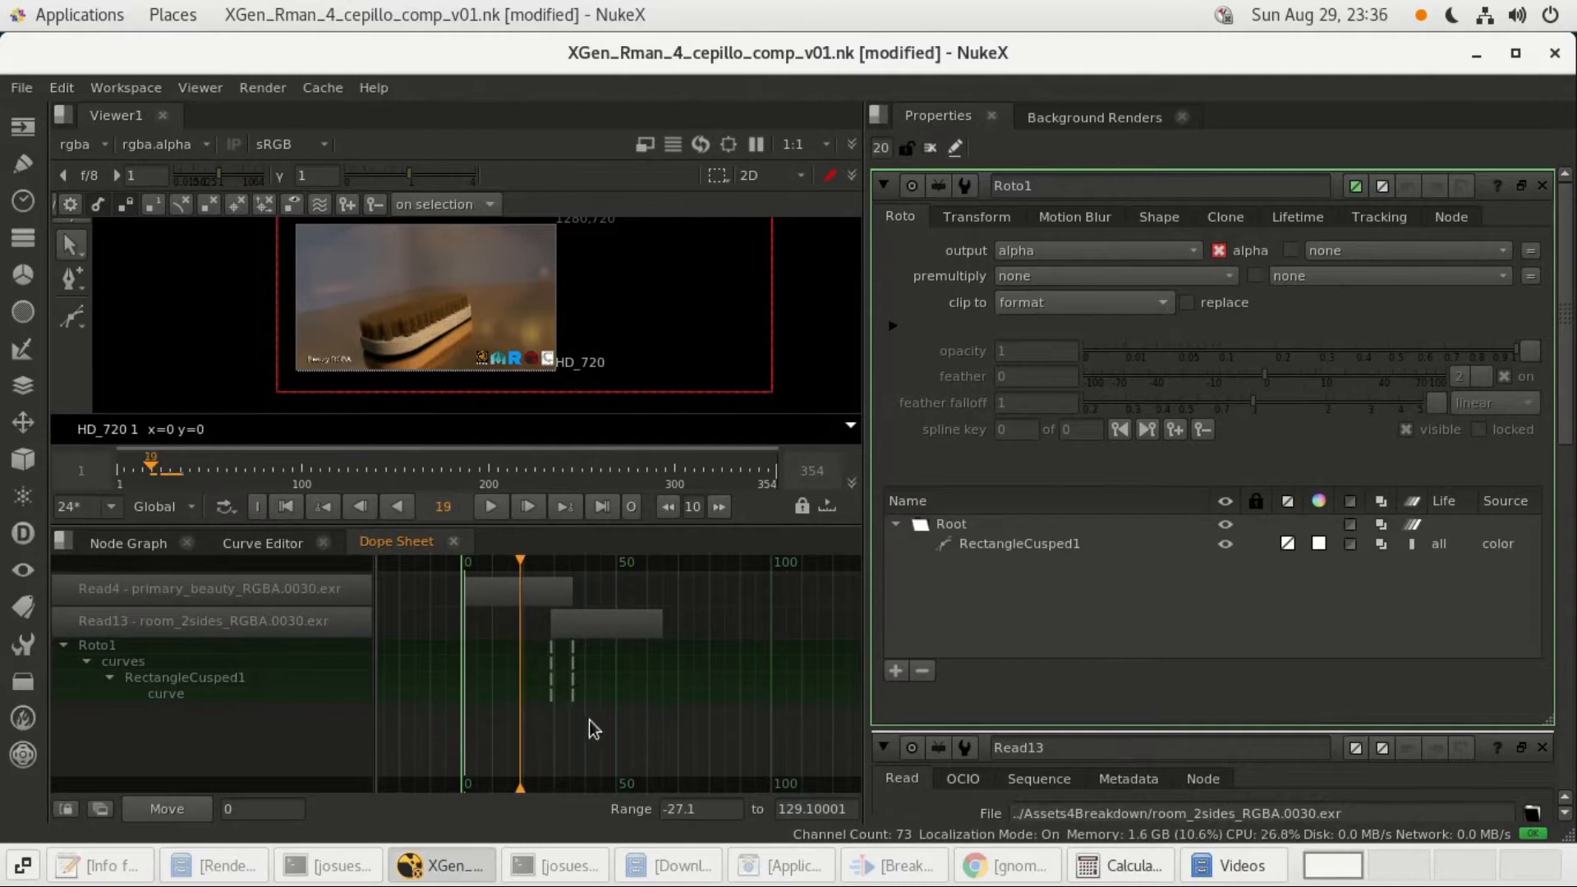
left_click_drag(564, 708, 544, 648)
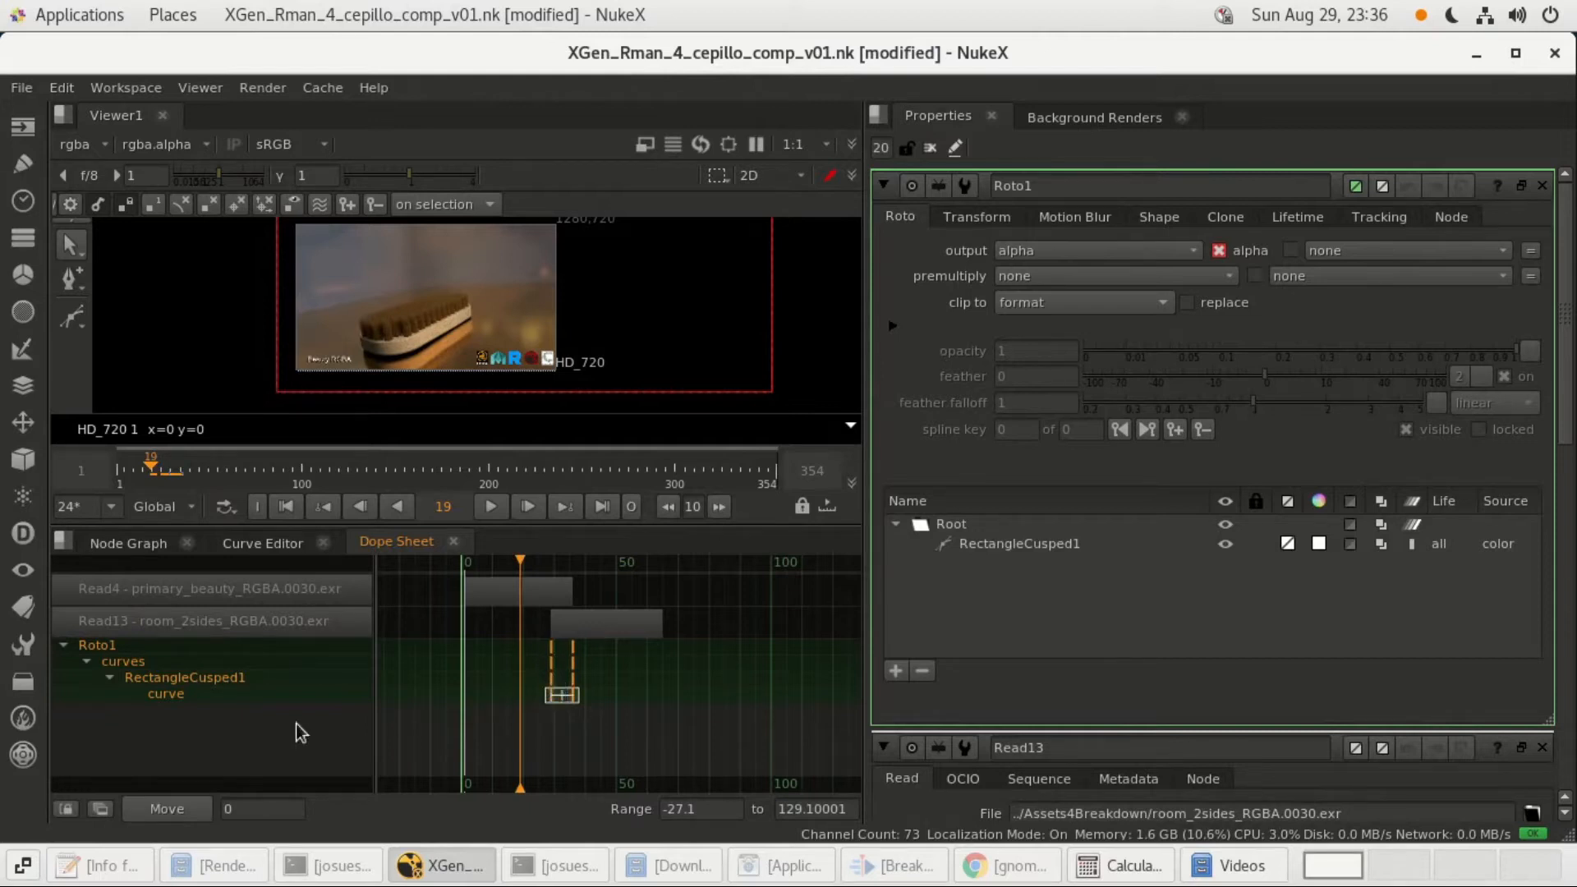
left_click(136, 542)
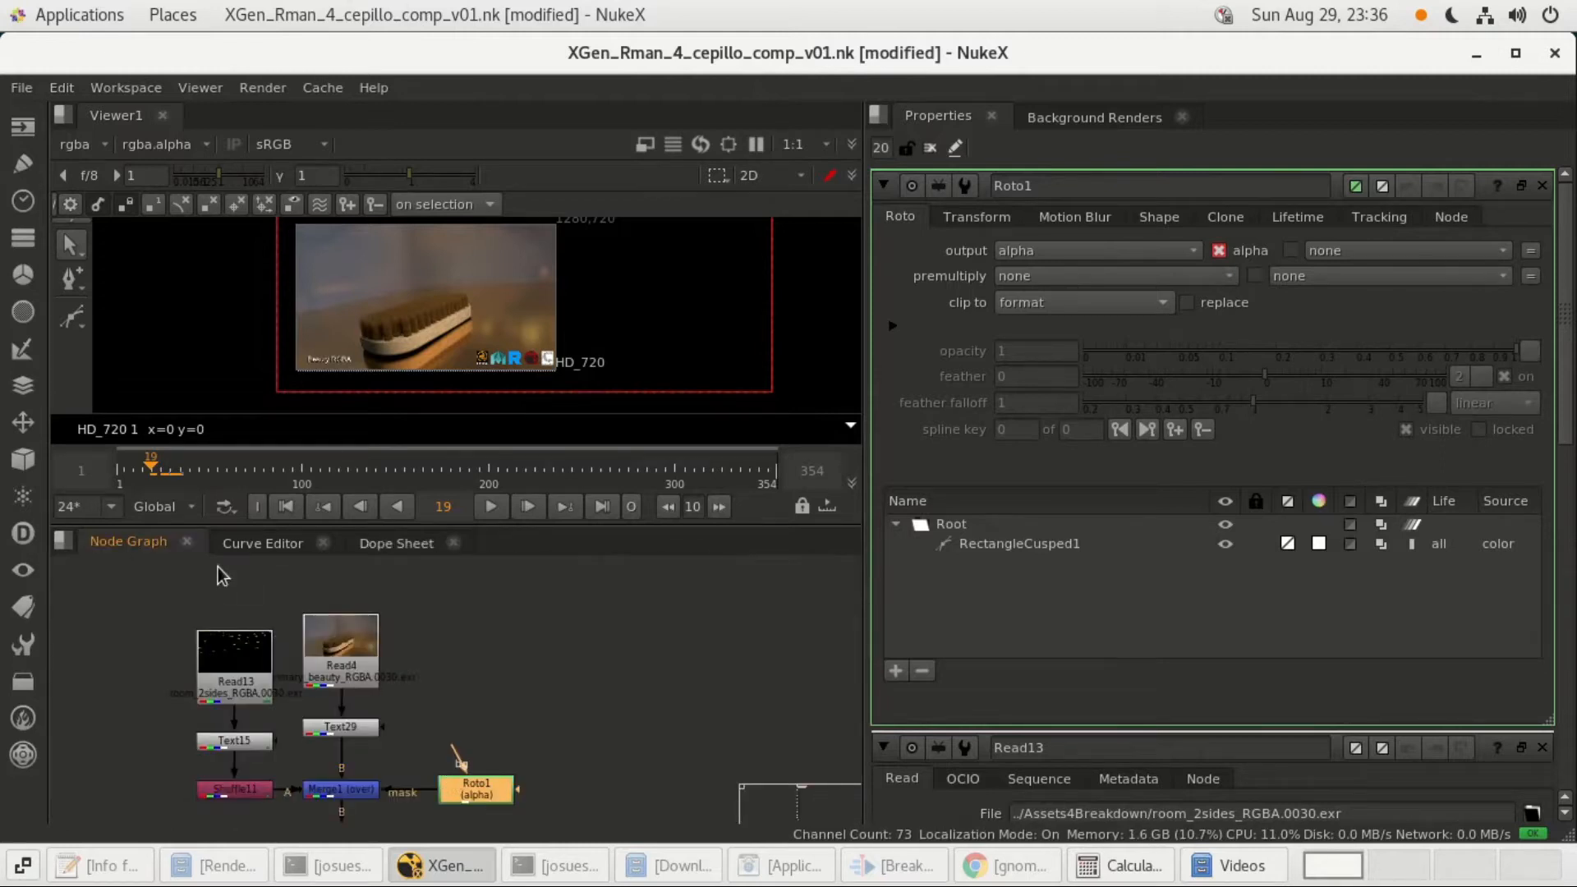
left_click(396, 543)
Select the RectangleCusped1 shape in Roto1 and frame the whole rectangle in the viewer.
left_click(1026, 545)
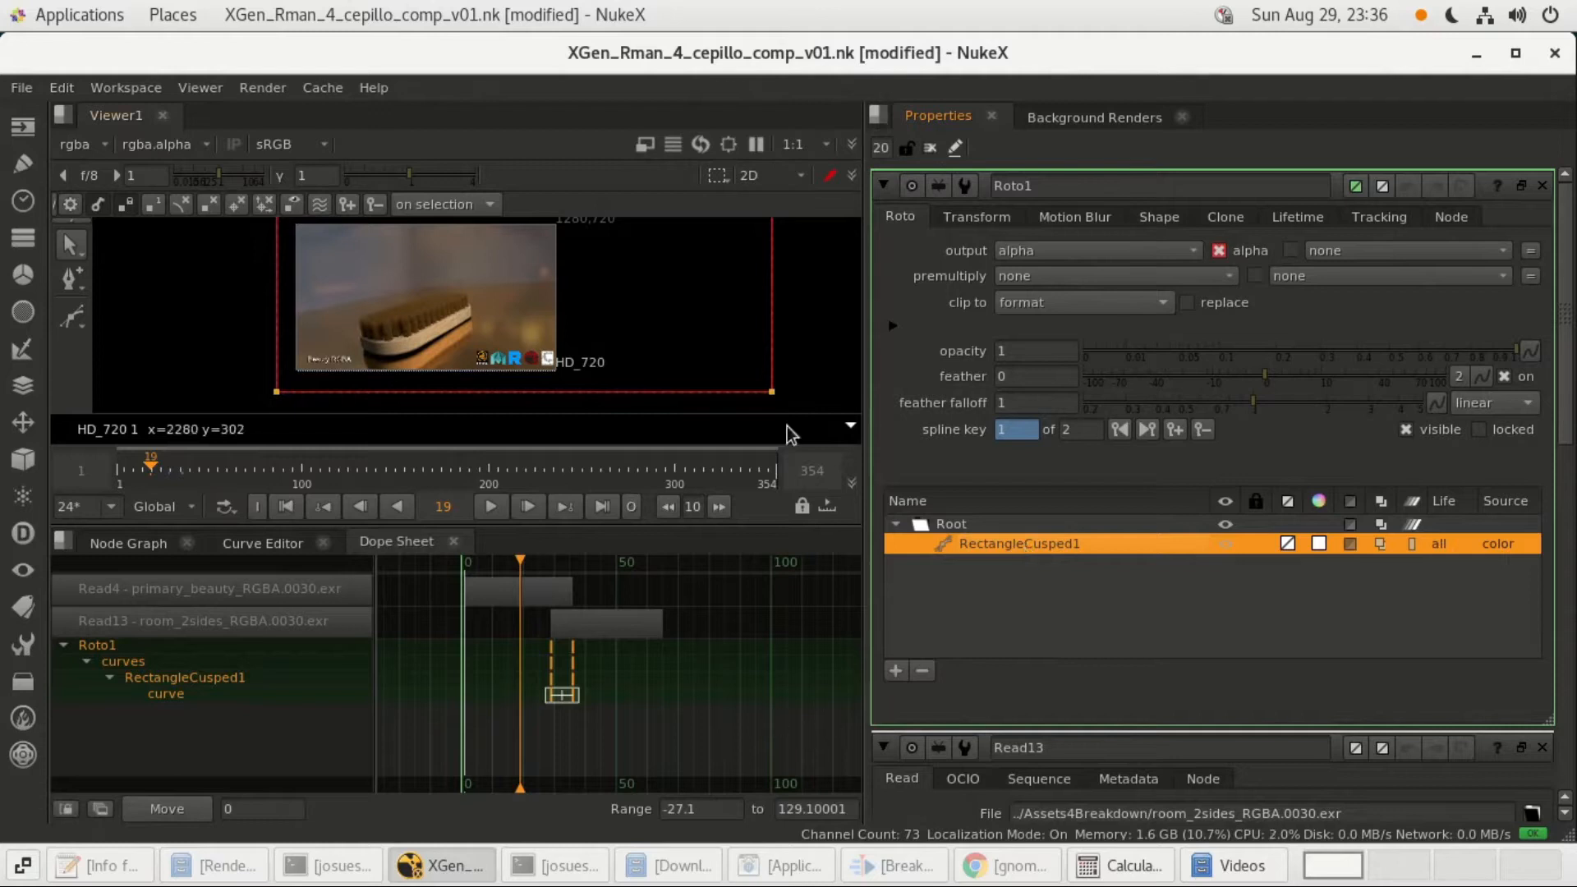
scroll(758, 289, "down", 2)
middle_click_drag(795, 276, 770, 320)
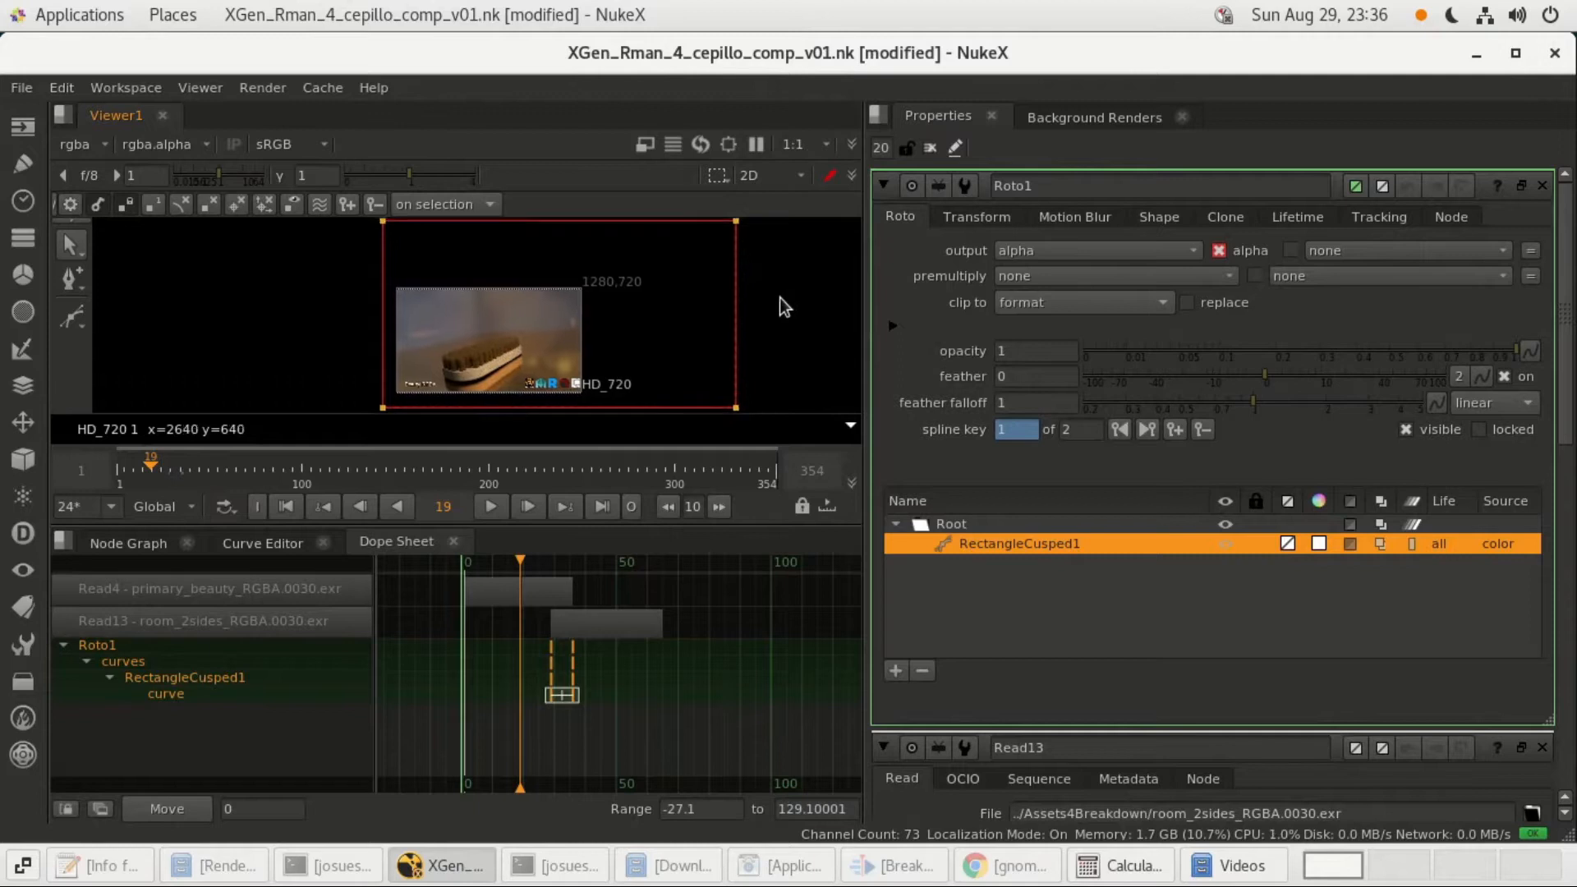
scroll(782, 306, "up", 2)
scroll(720, 328, "down", 3)
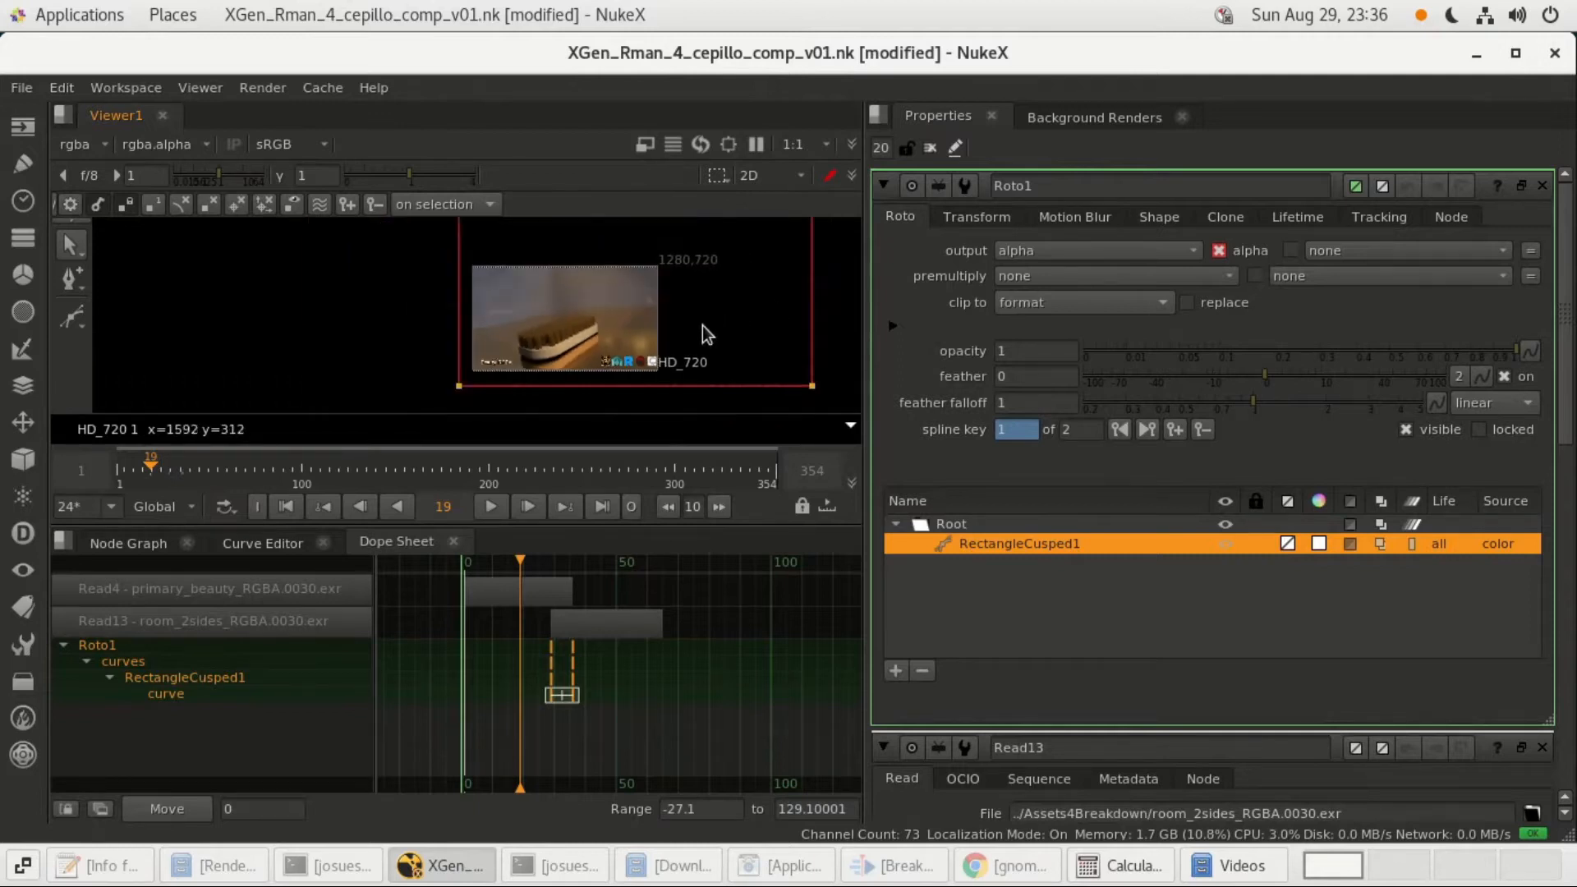
Show the Roto drawing tools, including the Cusped Rectangle used for the mask shape.
middle_click_drag(781, 315, 761, 314)
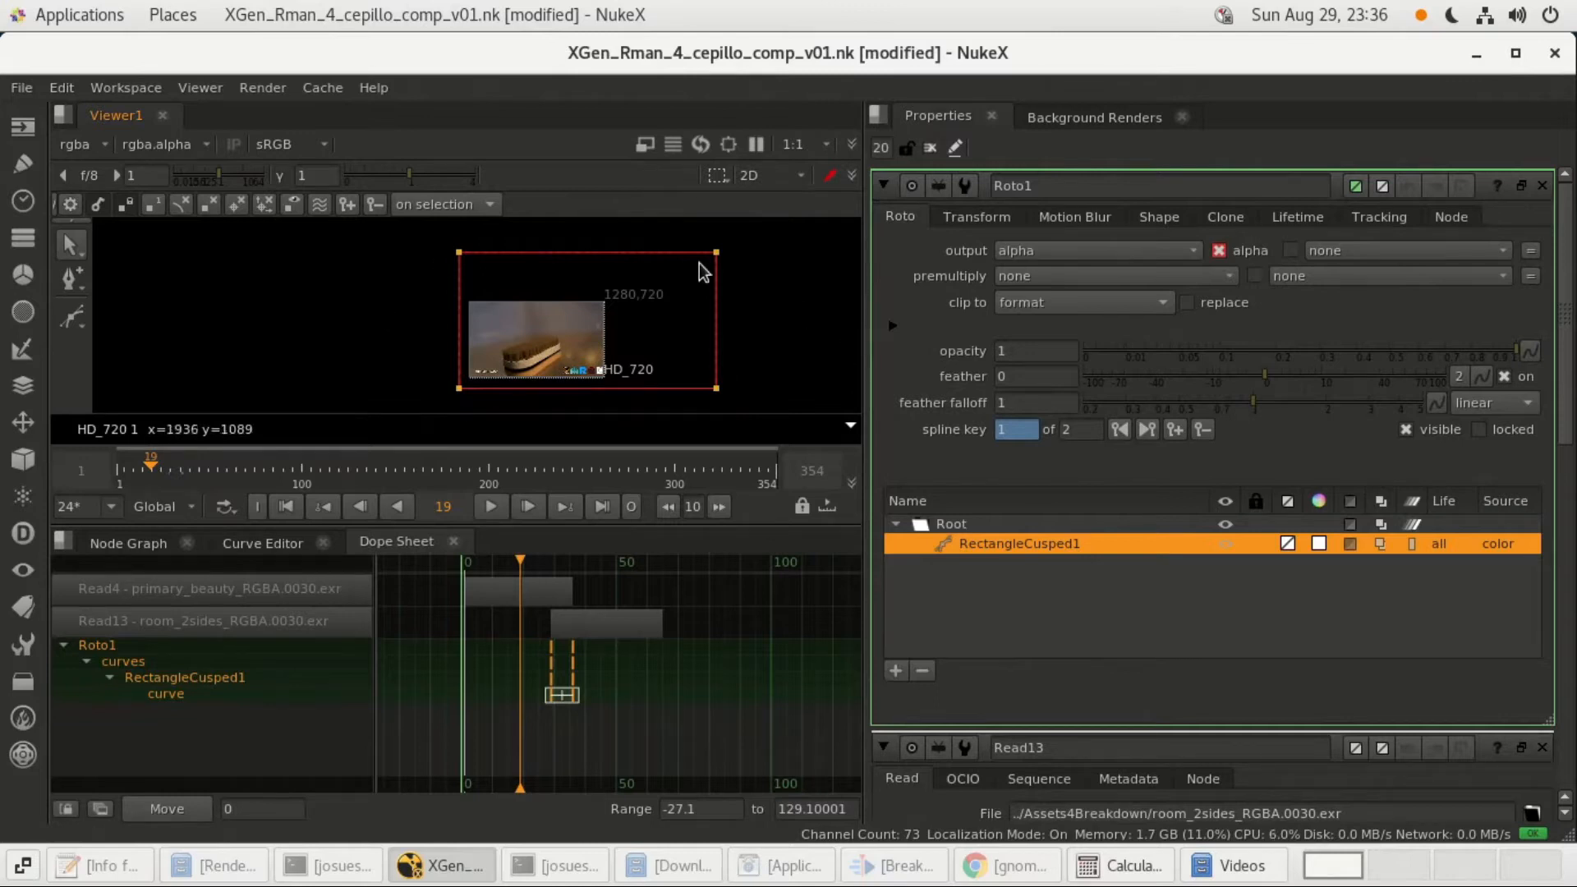
left_click(70, 320)
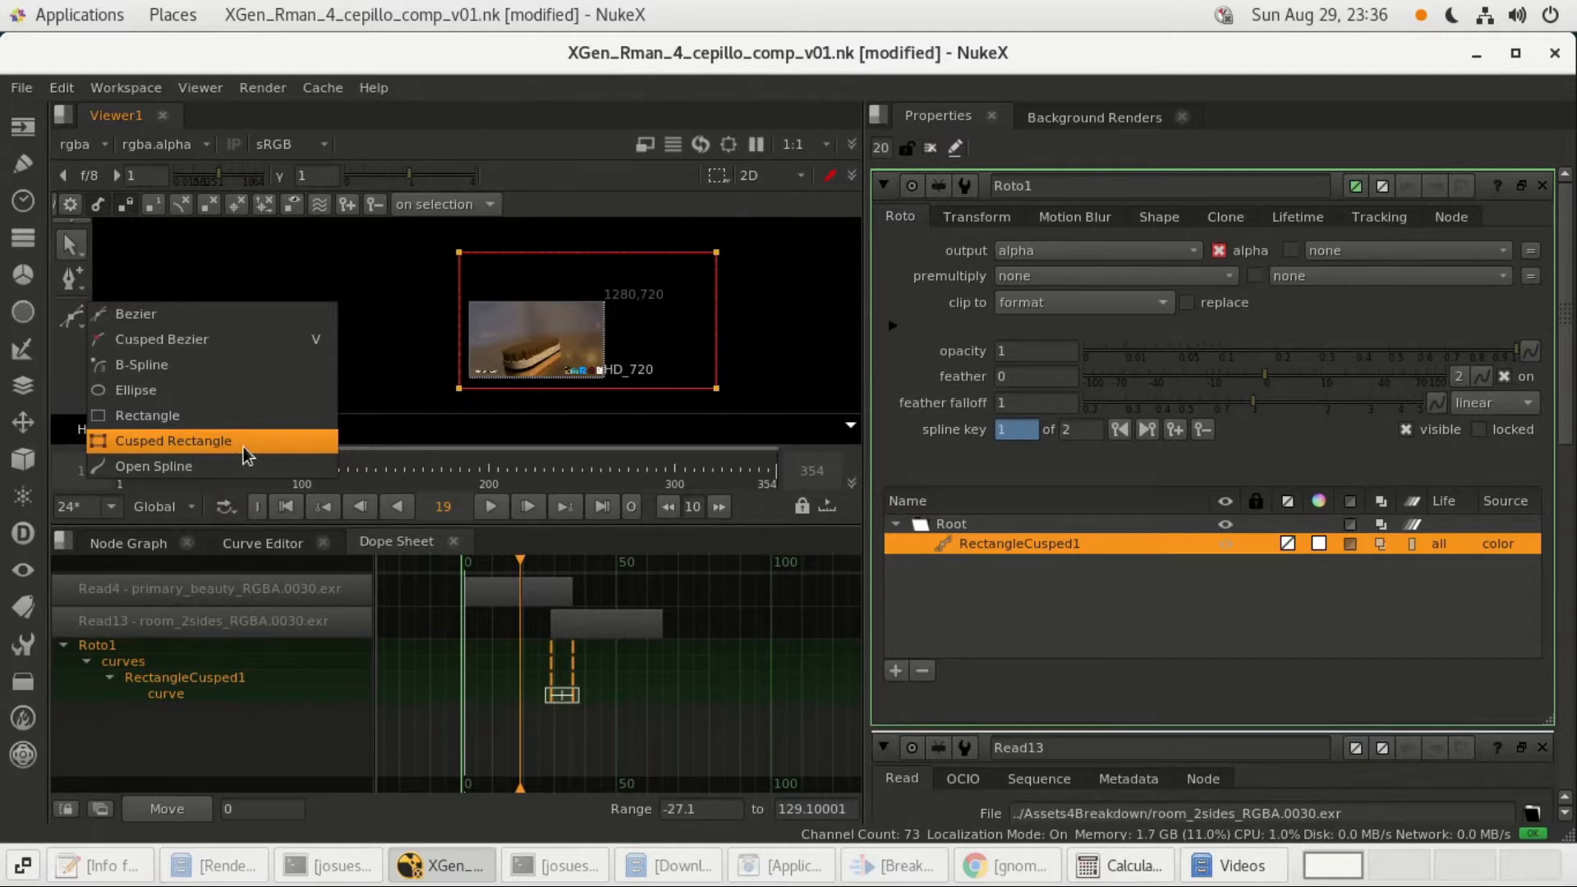
left_click(73, 321)
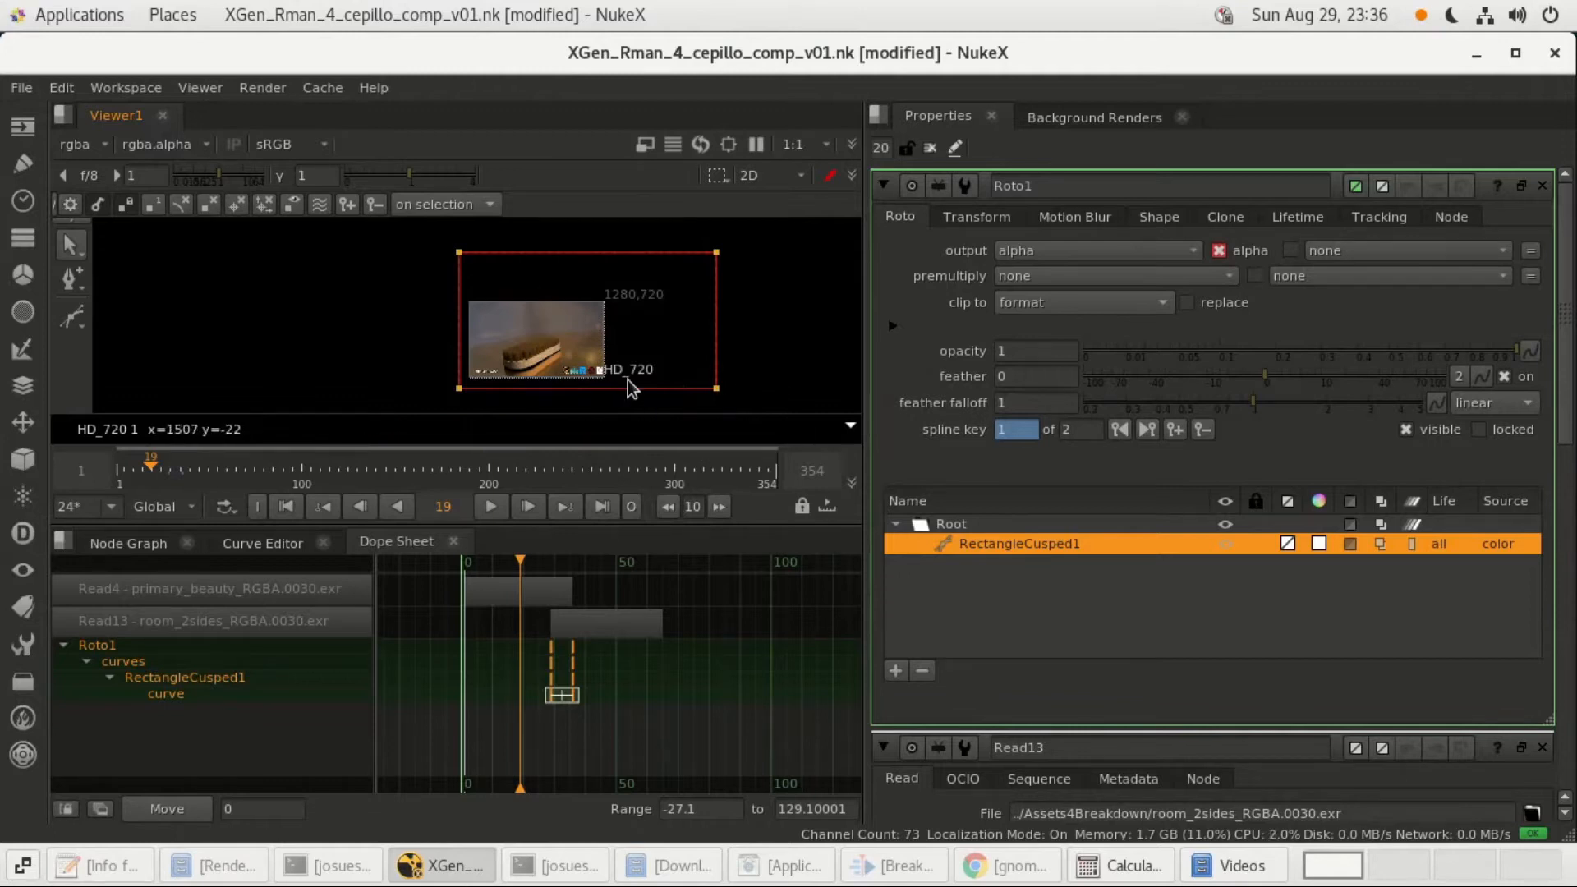
Go to frame 29, frame the Roto1 keyframes closely in the Dope Sheet, and check both spline keys, returning to key 1.
left_click_drag(520, 561, 559, 560)
scroll(558, 667, "up", 2)
scroll(559, 667, "up", 5)
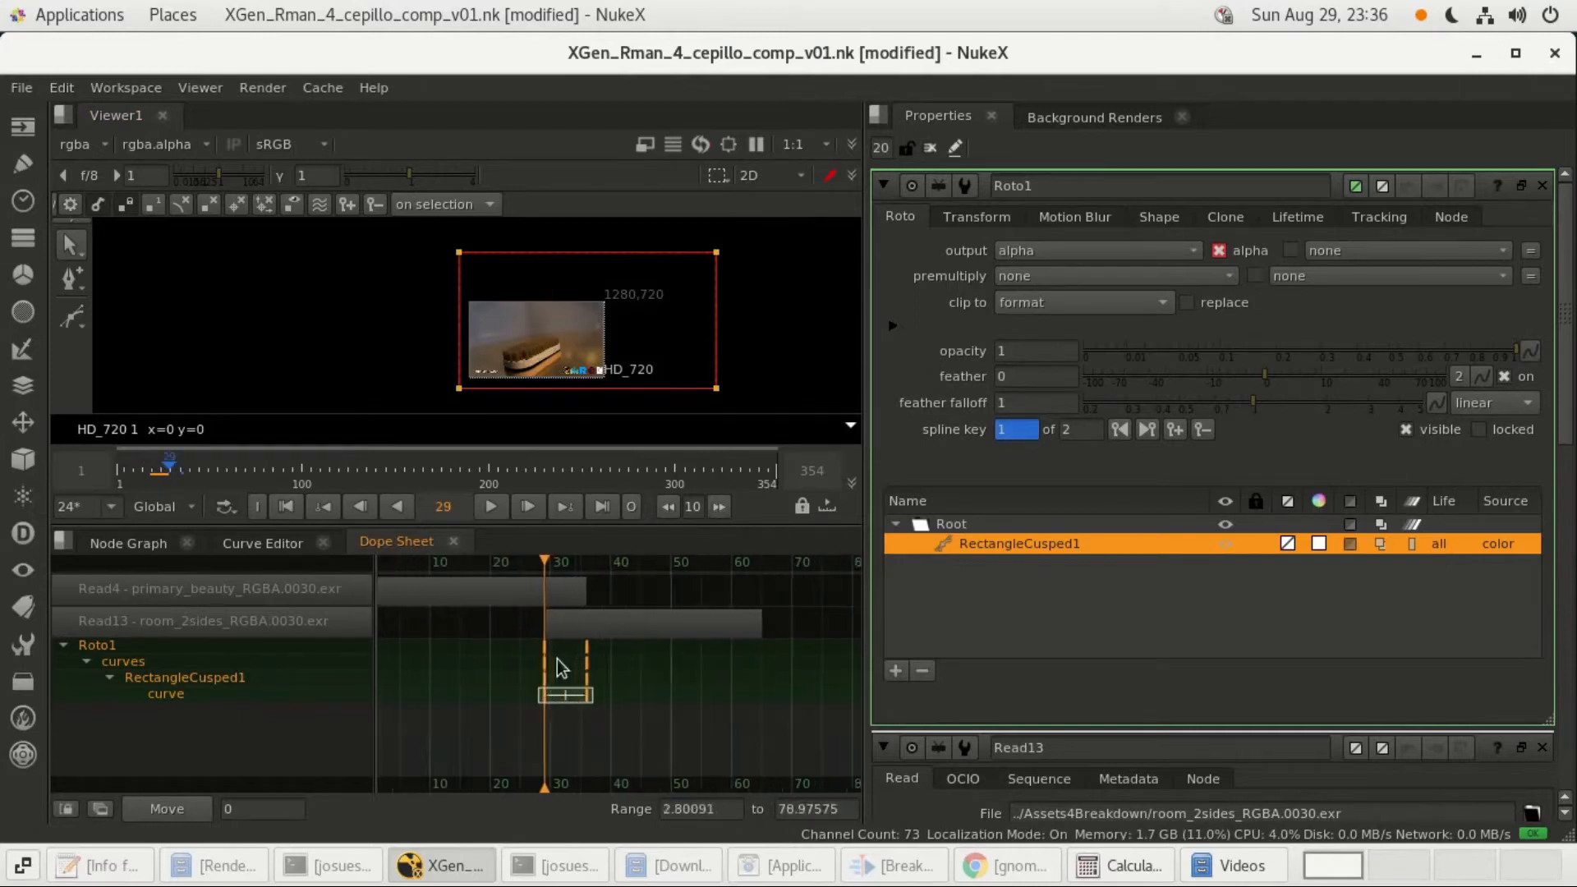
scroll(558, 667, "up", 1)
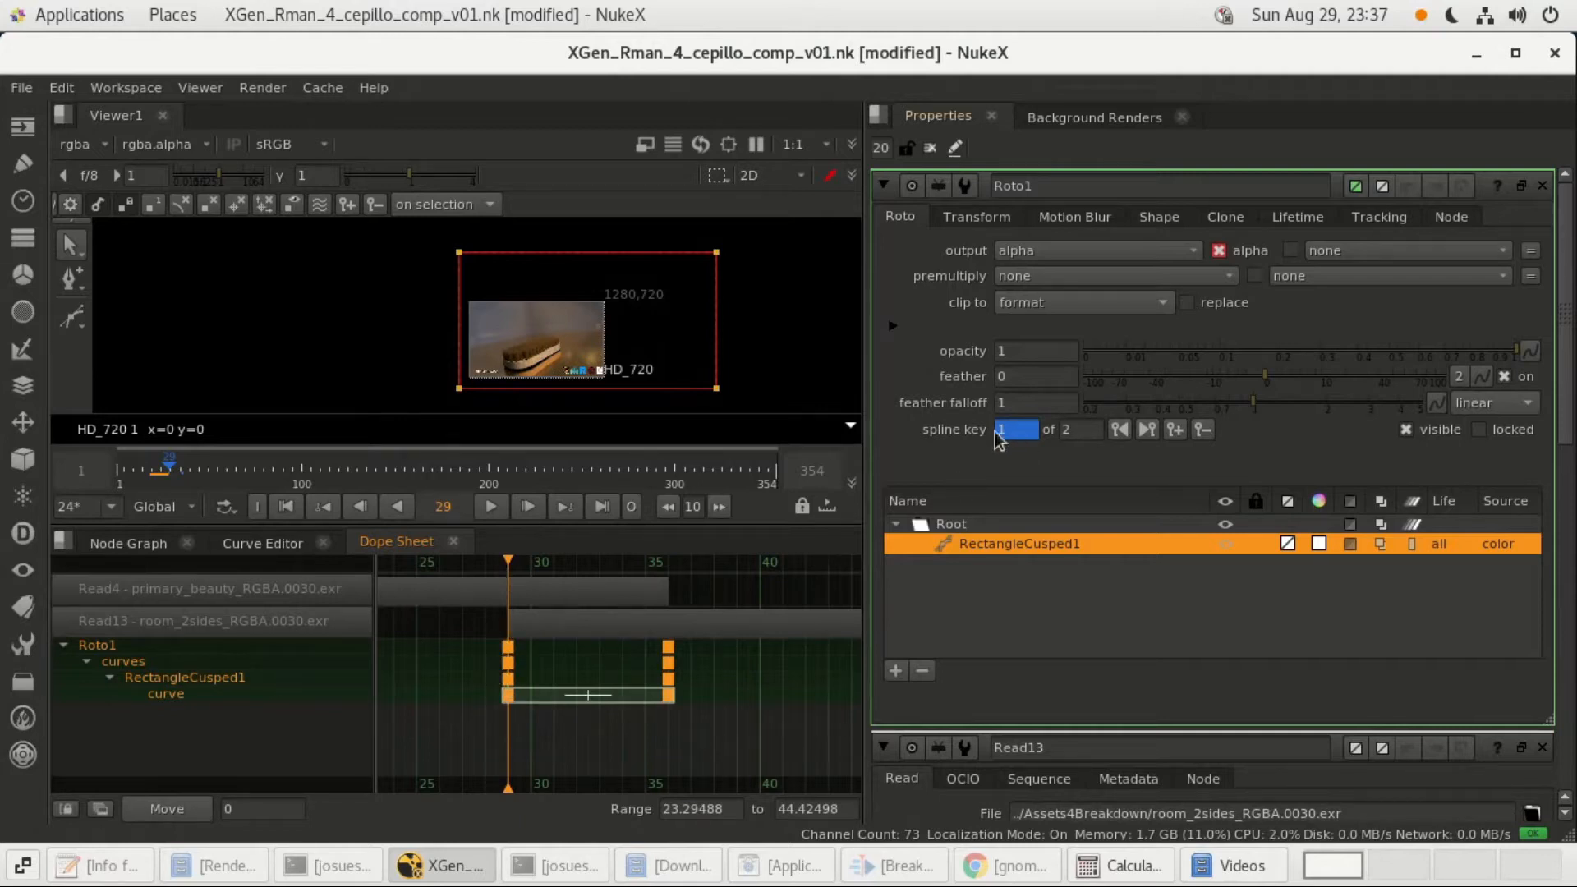
left_click(1147, 430)
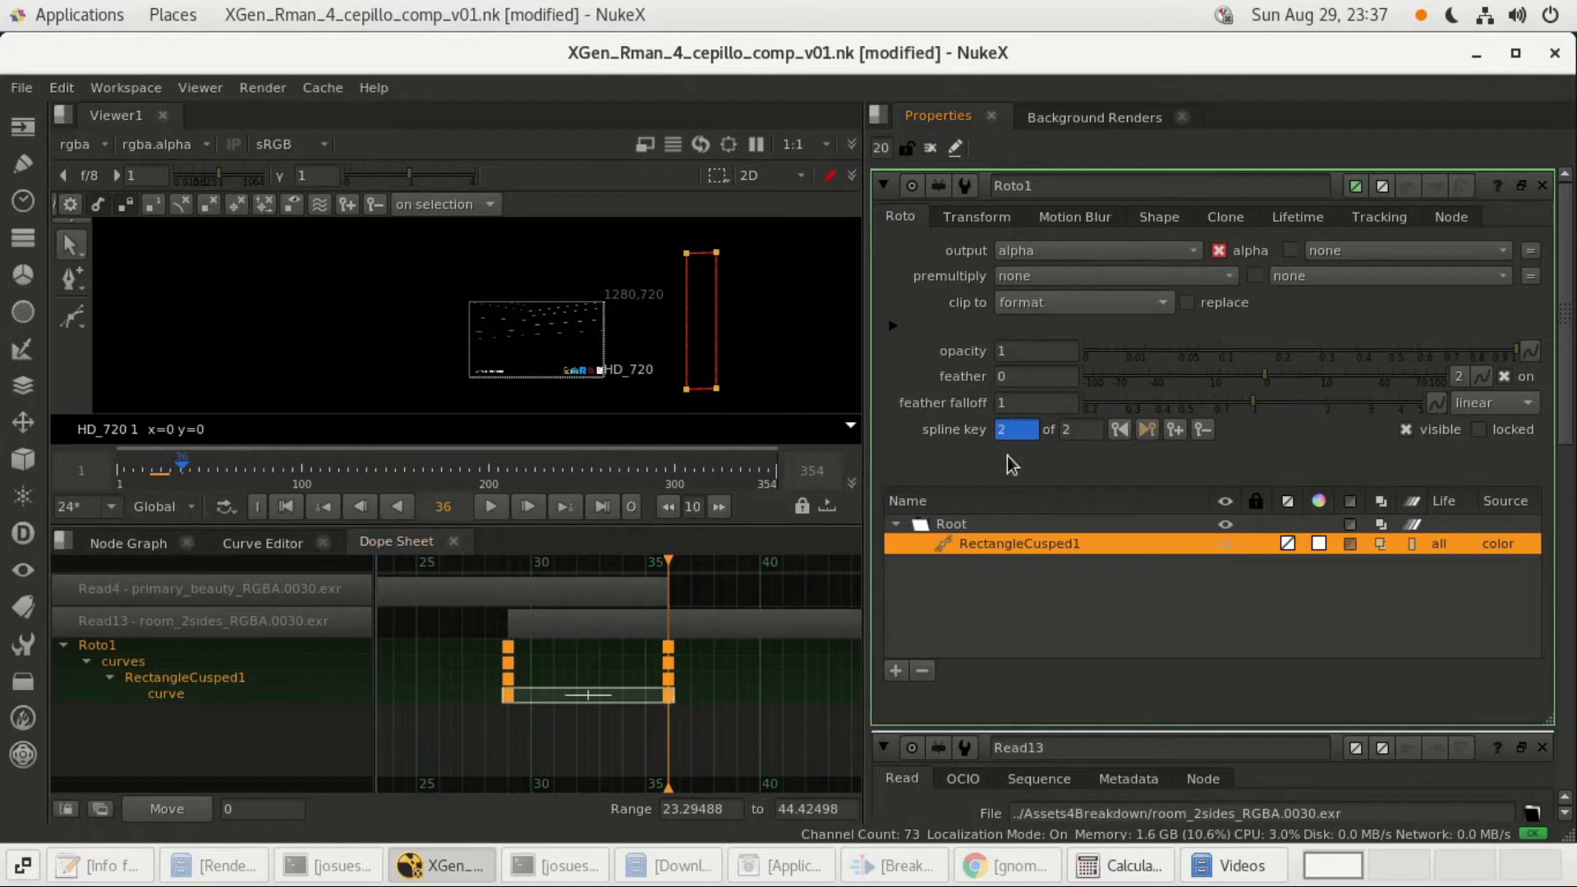
left_click(1119, 429)
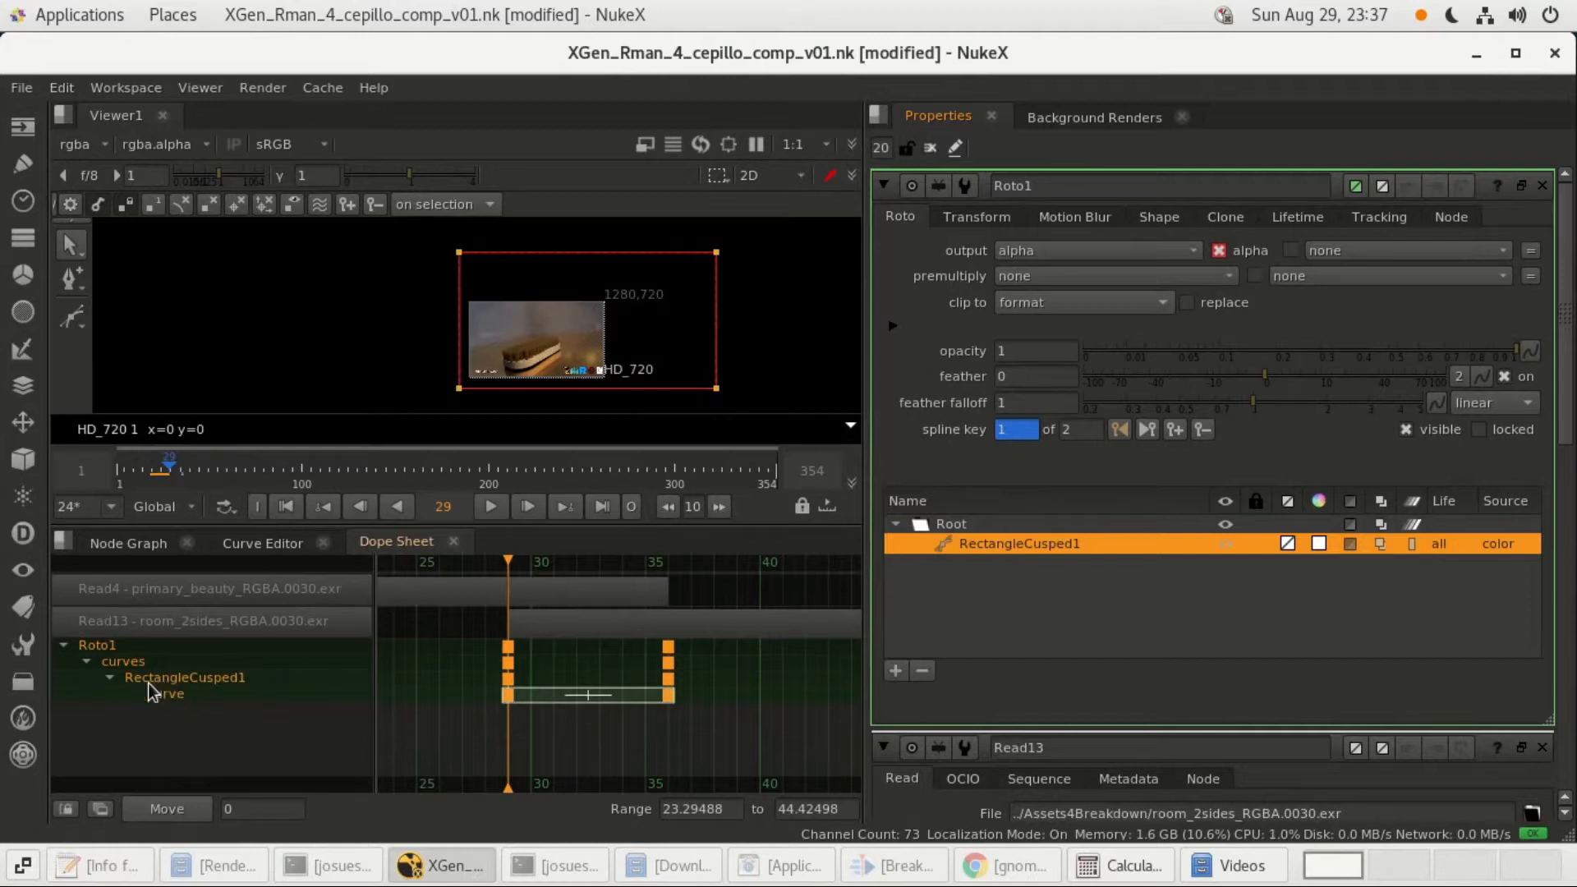
Advance one frame at a time from frame 29 to 36, checking the Roto1 wipe against the Dope Sheet and node graph.
left_click(131, 543)
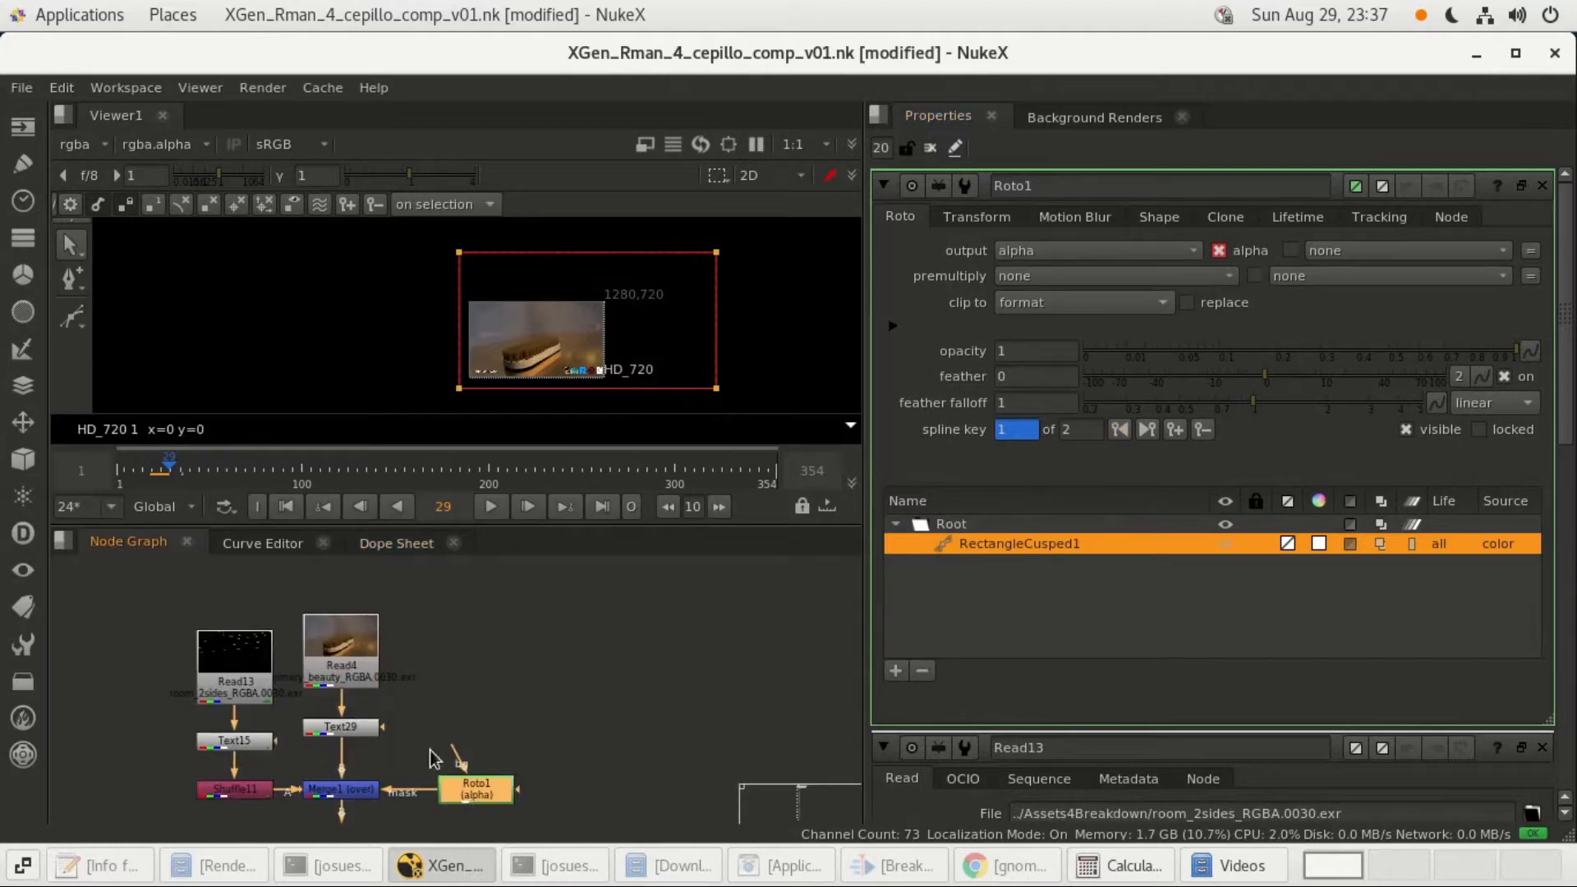
left_click(401, 544)
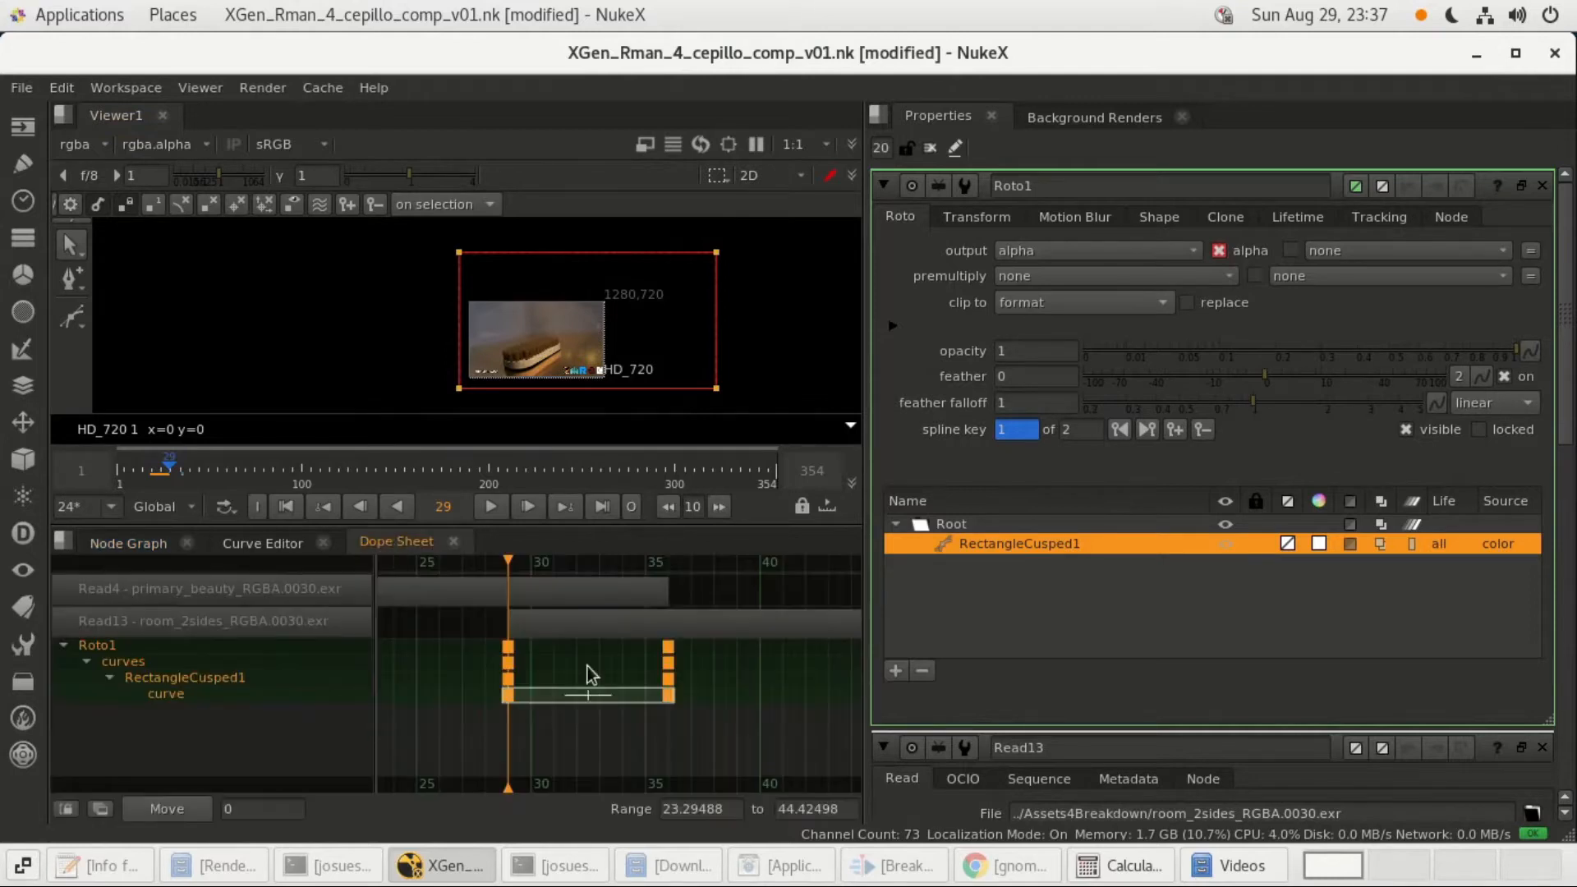
left_click(529, 512)
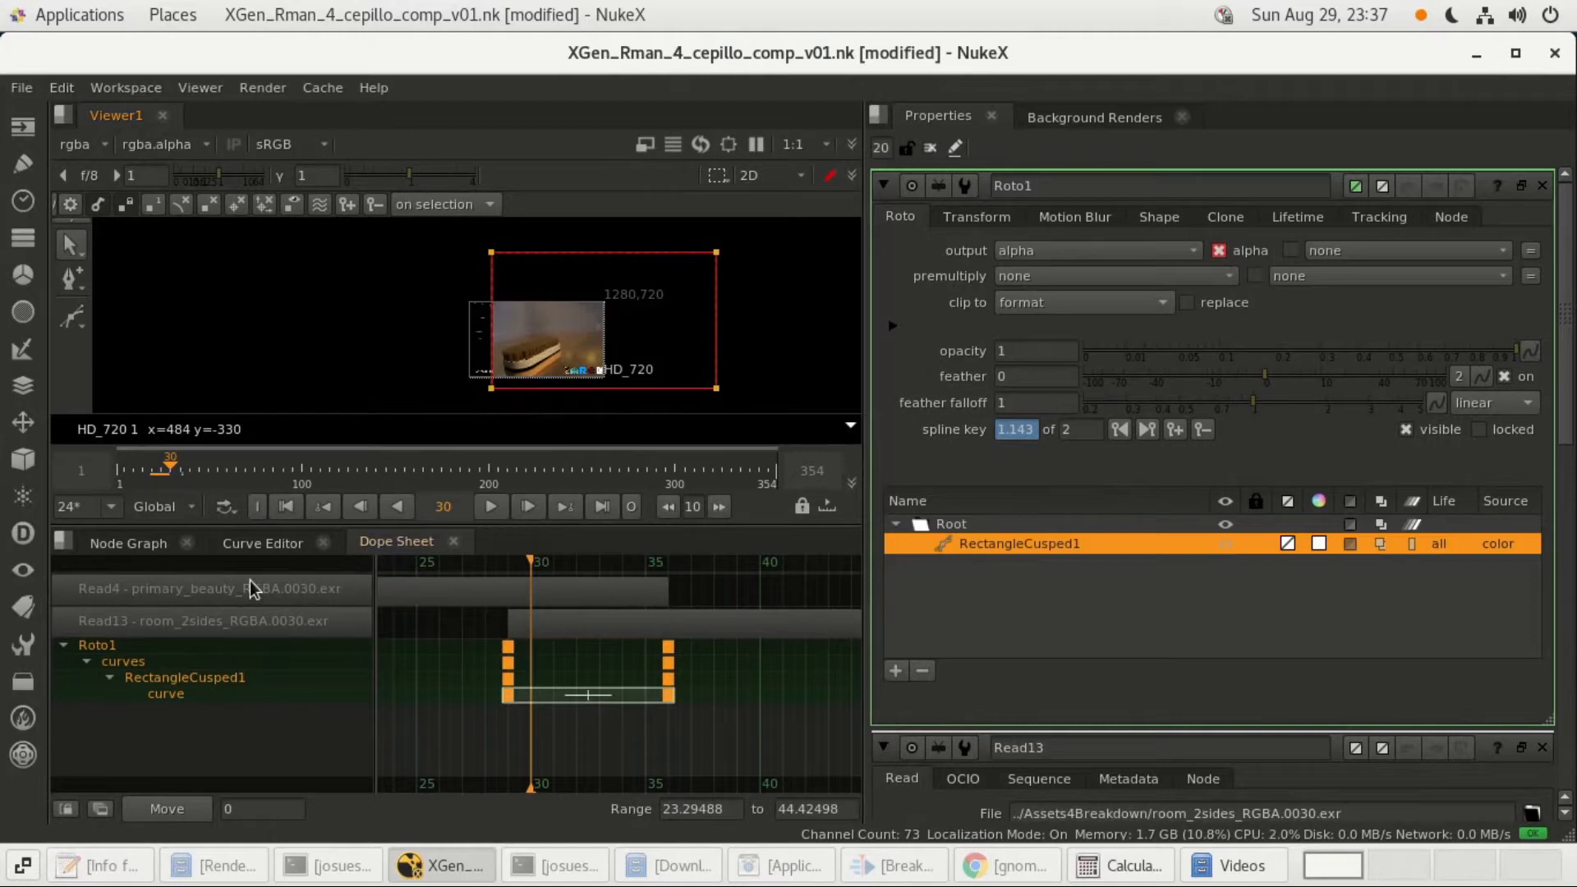
left_click(130, 544)
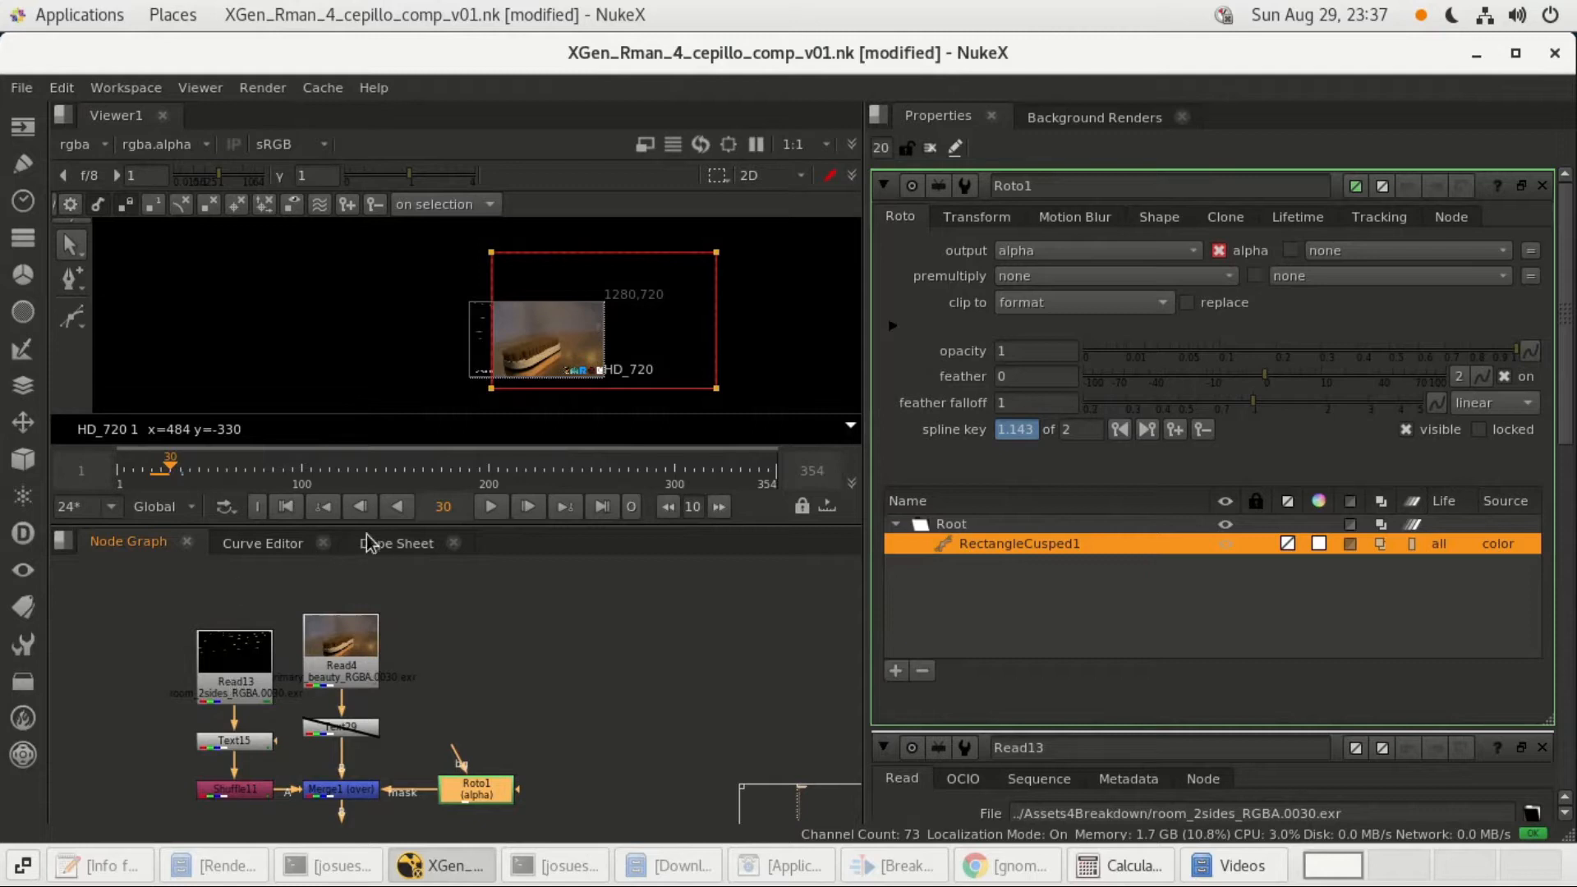
left_click(393, 544)
left_click(528, 507)
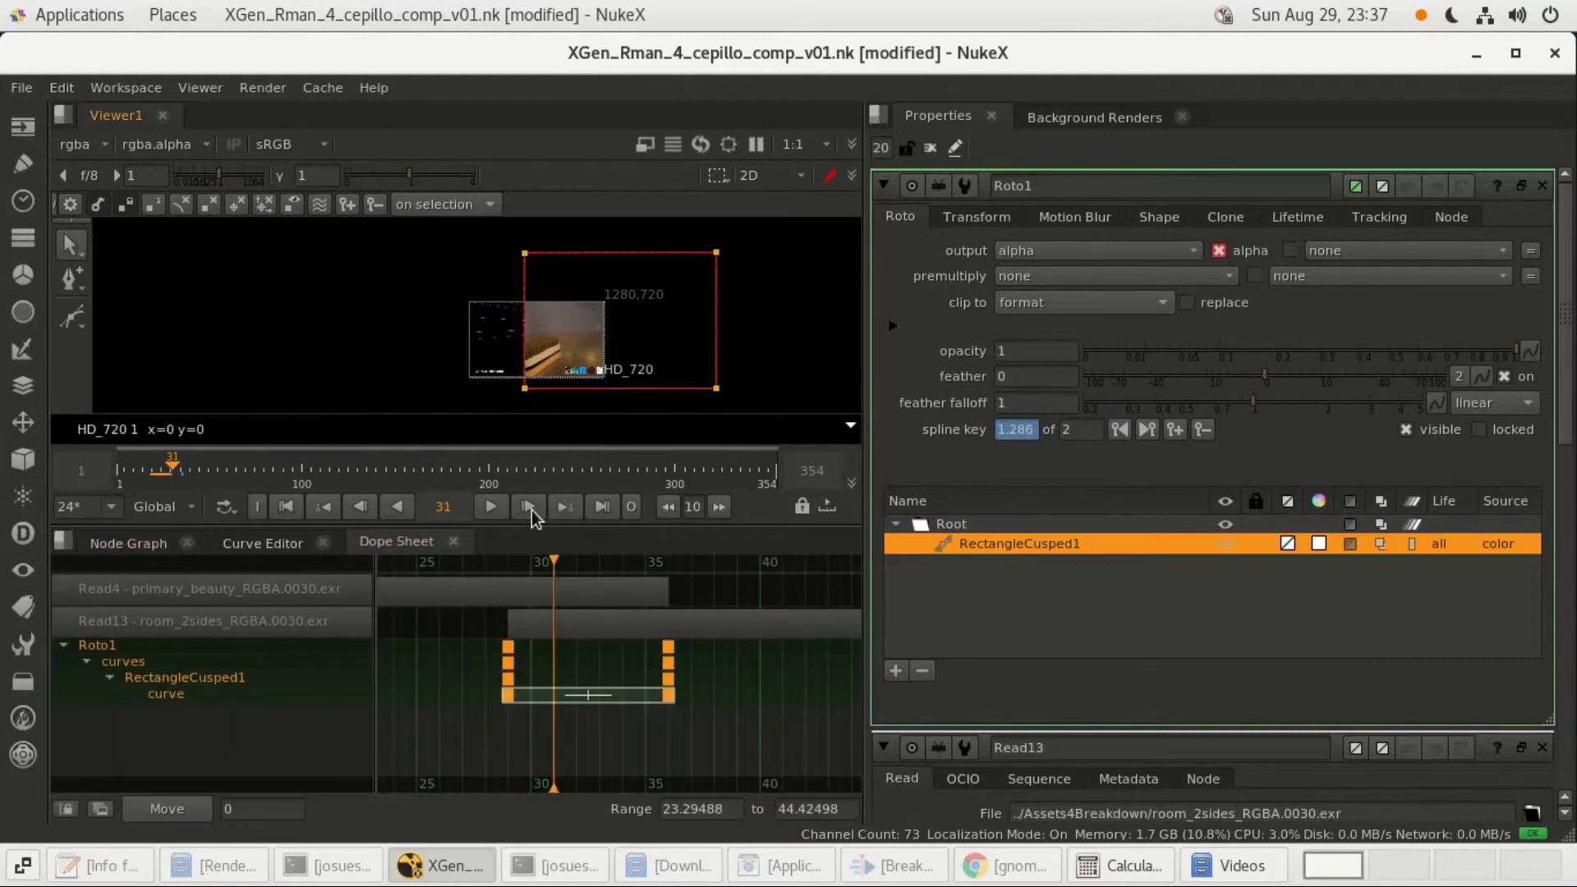
left_click(529, 507)
left_click(534, 509)
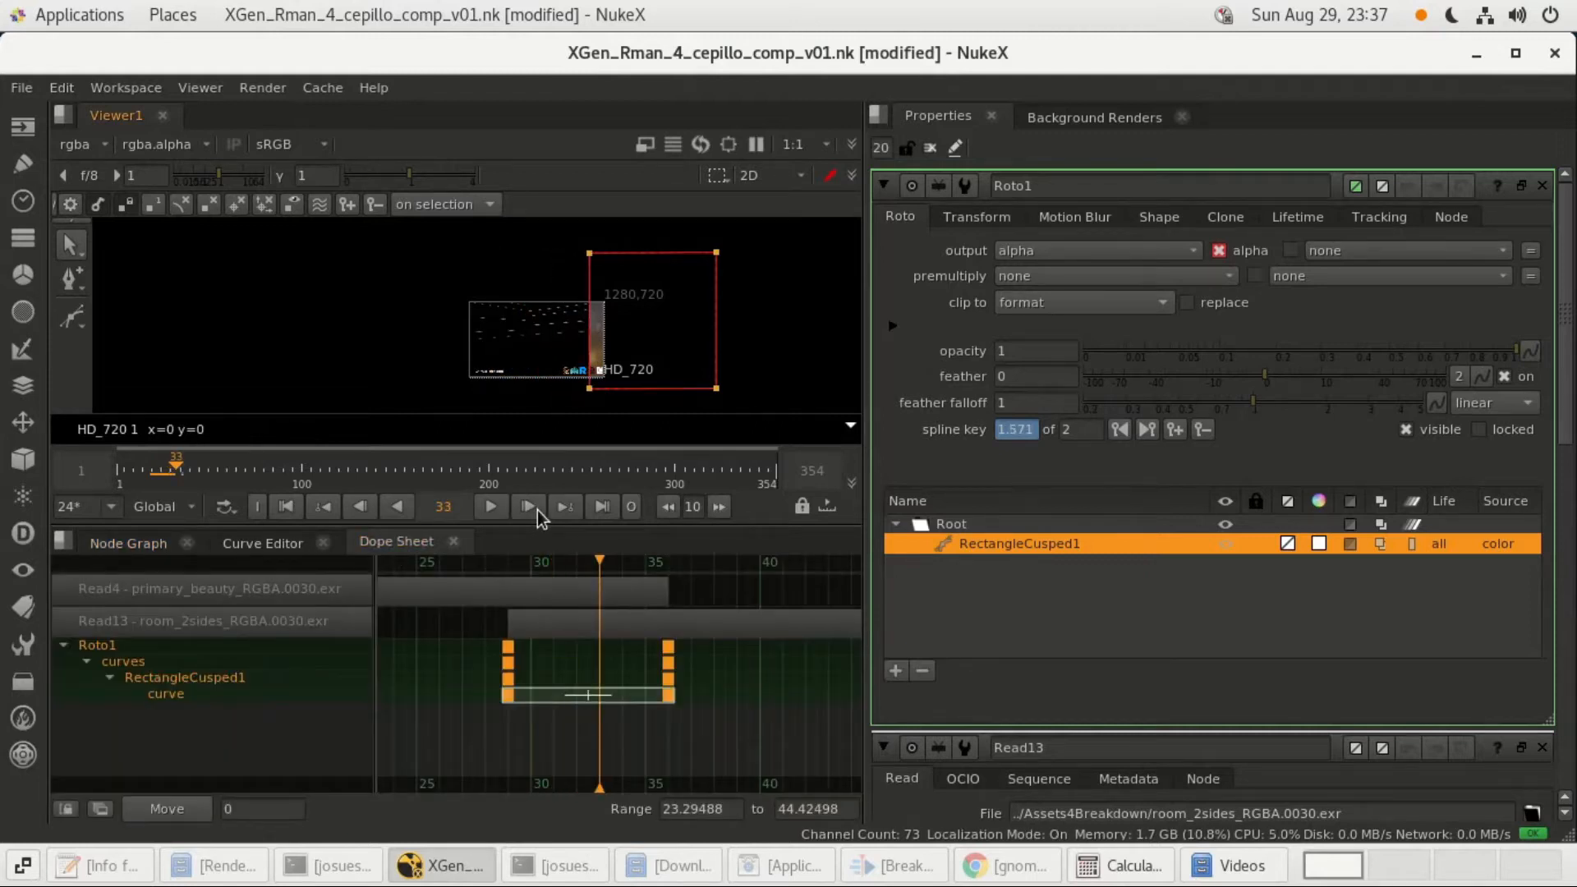
left_click(537, 509)
left_click(538, 509)
left_click(537, 509)
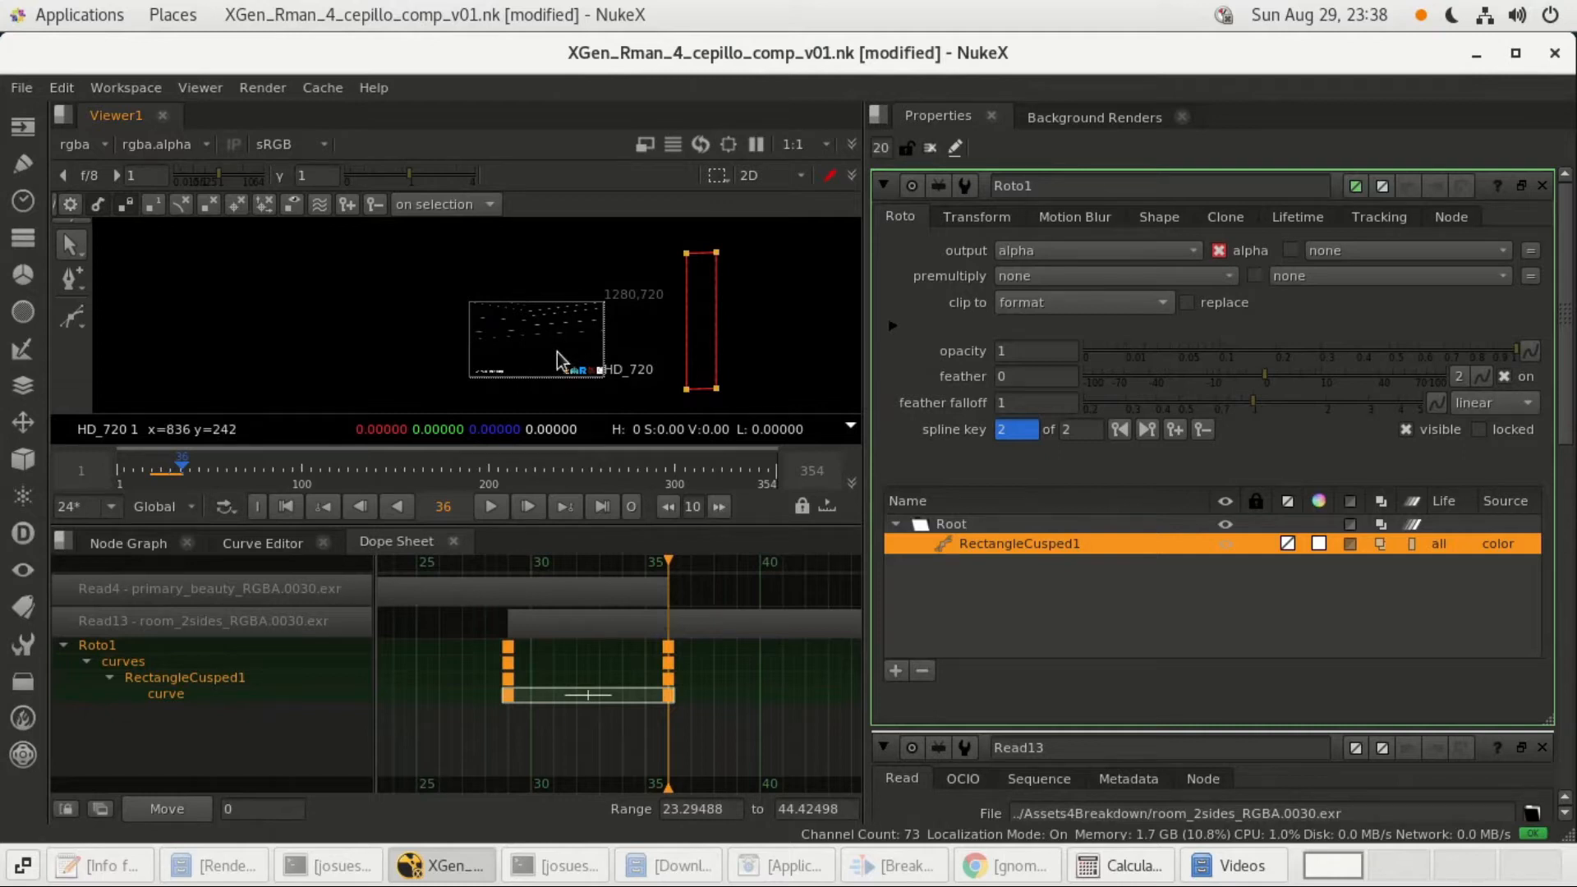
Open the properties of Roto2 and Read14, and display their clip and keyframes in the Dope Sheet.
left_click(118, 543)
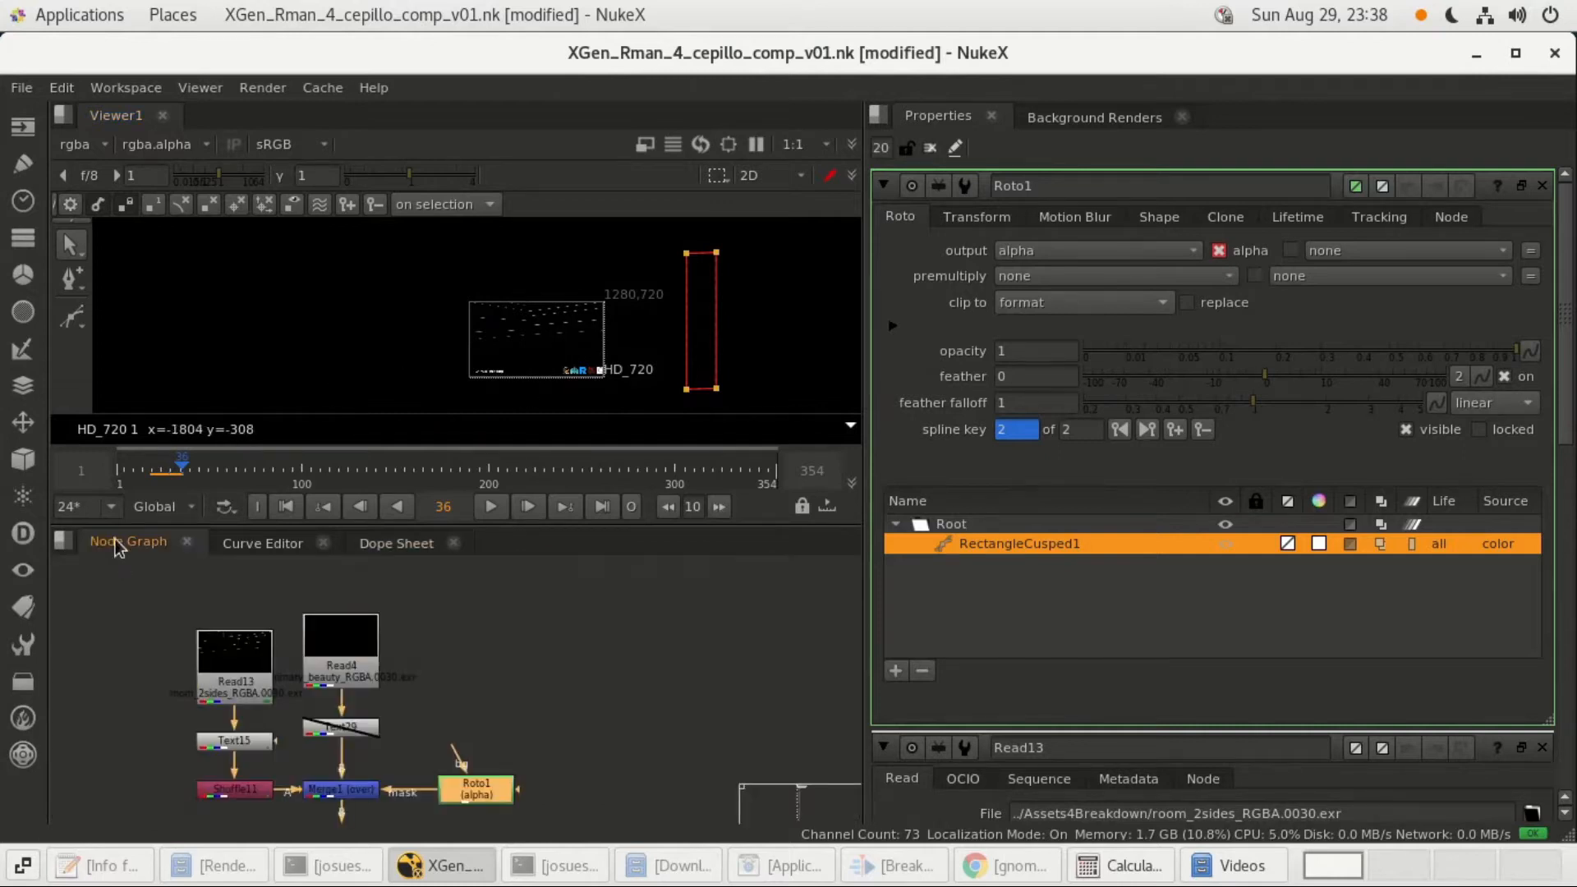
middle_click_drag(552, 705, 614, 628)
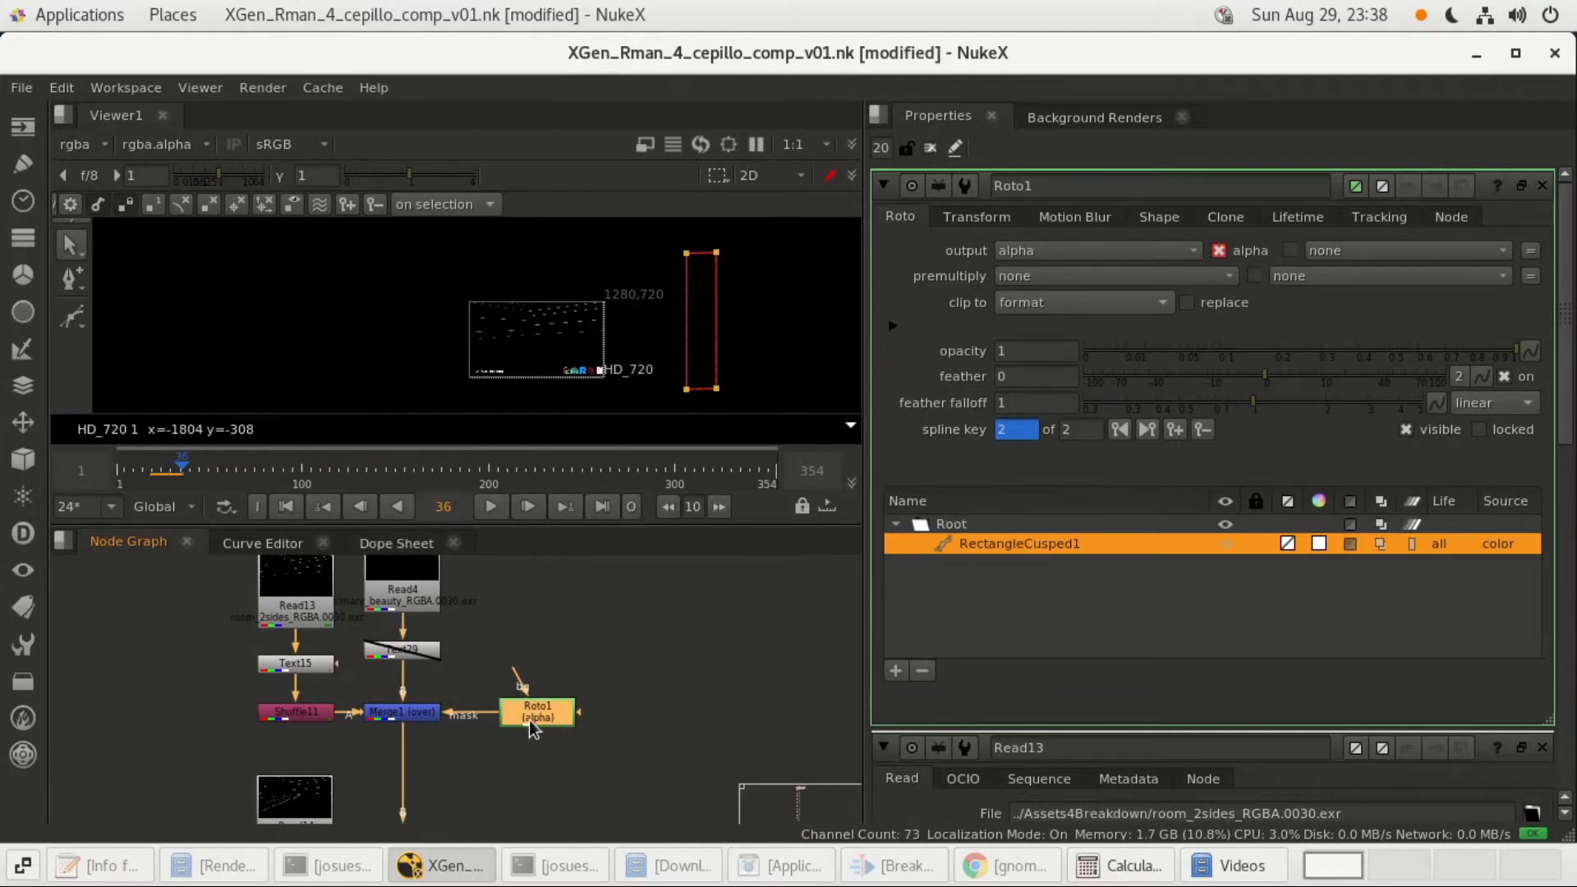
middle_click_drag(542, 769, 531, 648)
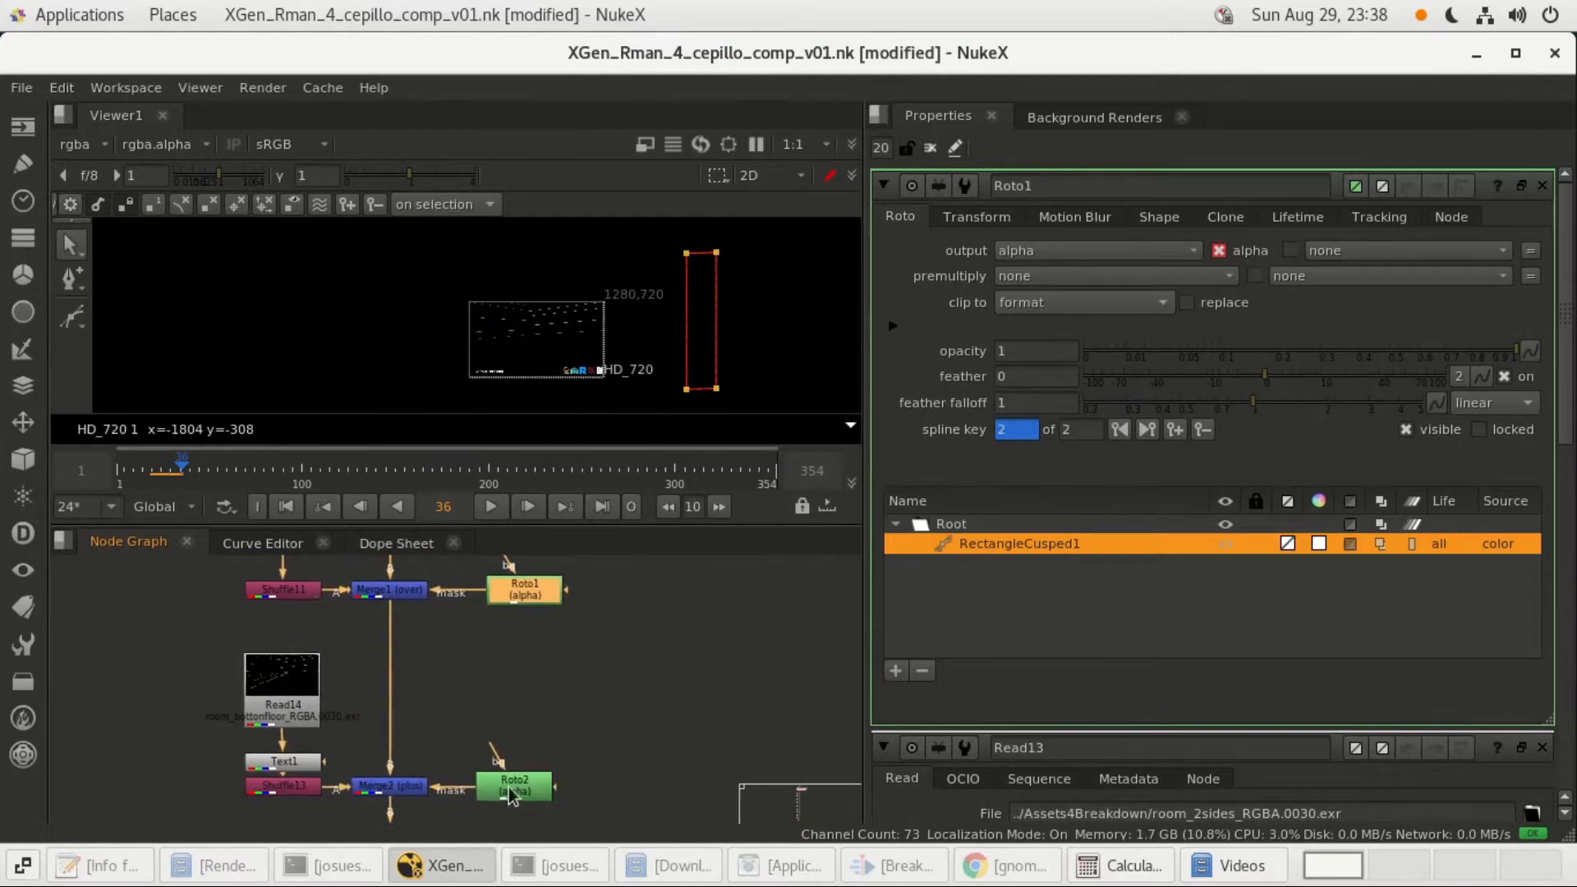
double_click(514, 792)
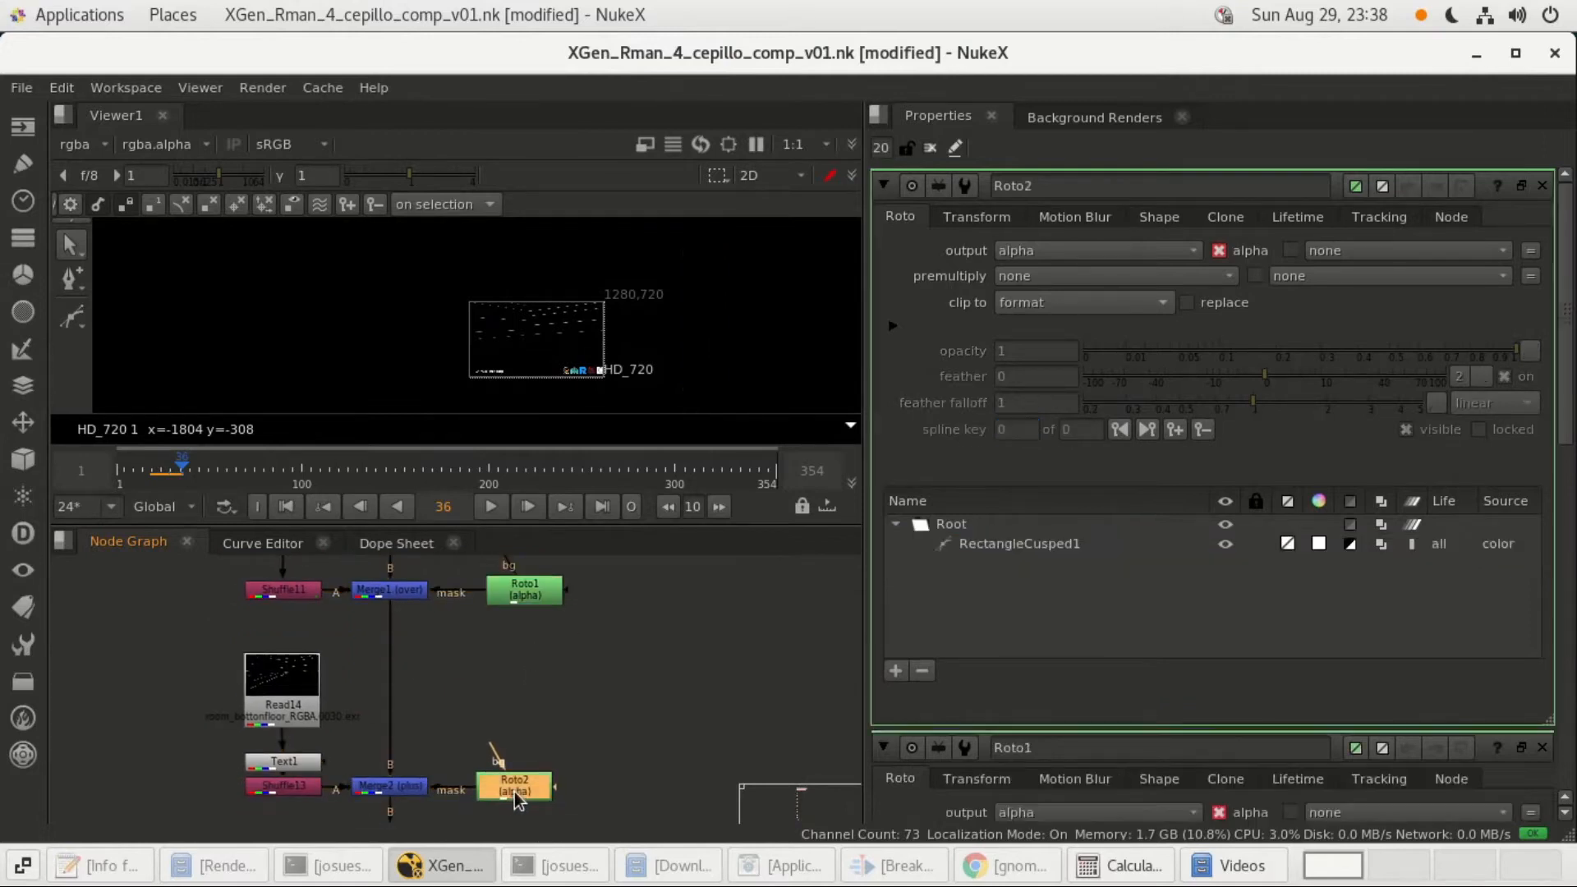
double_click(292, 712)
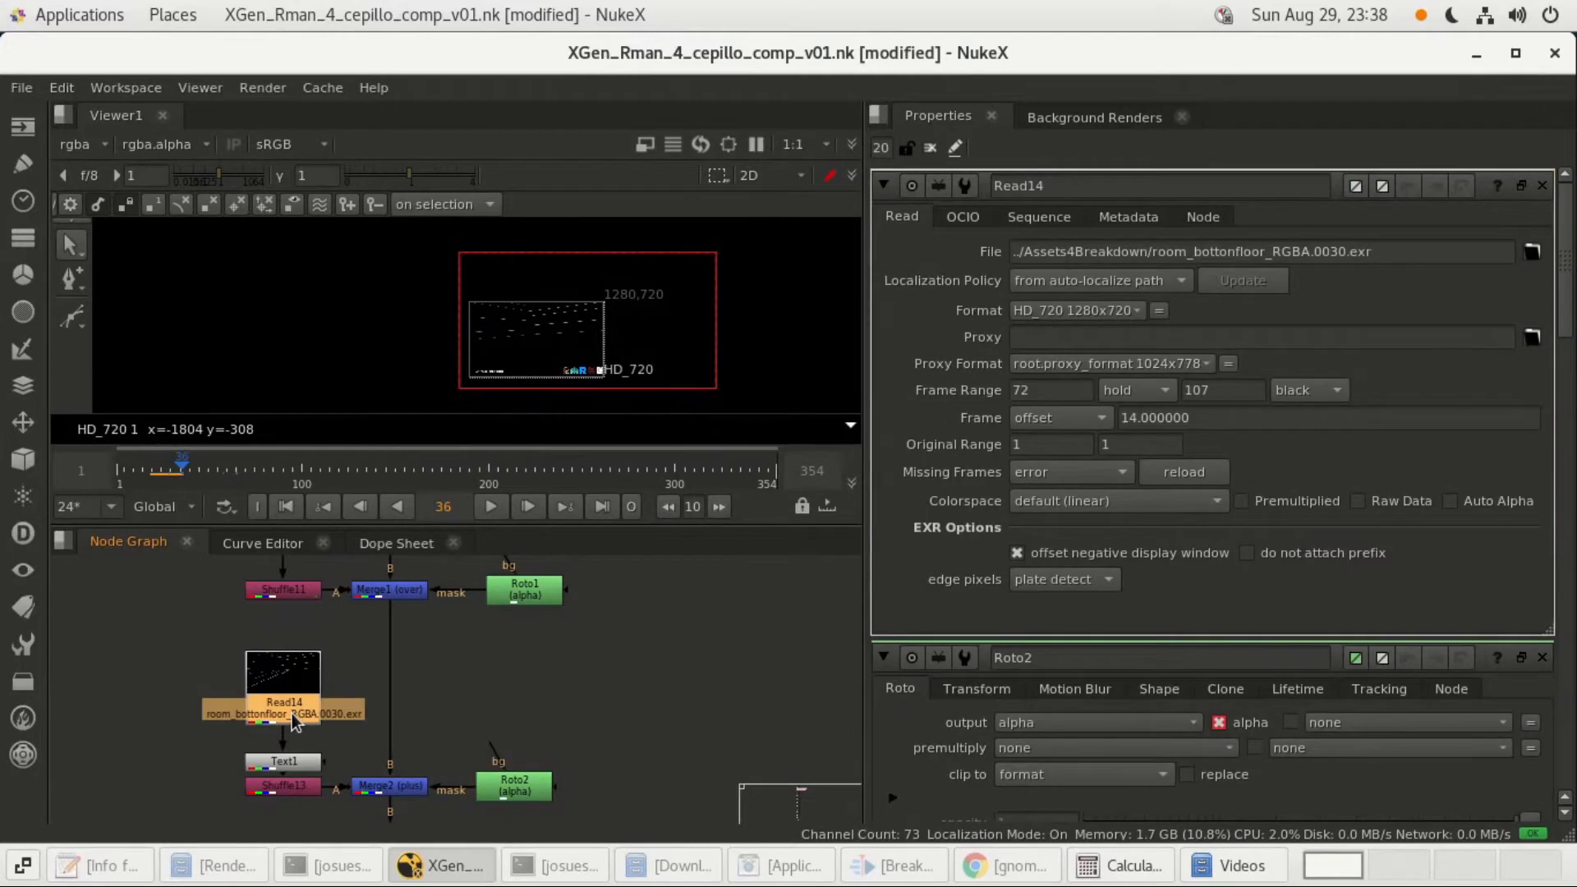
middle_click_drag(446, 693, 461, 772)
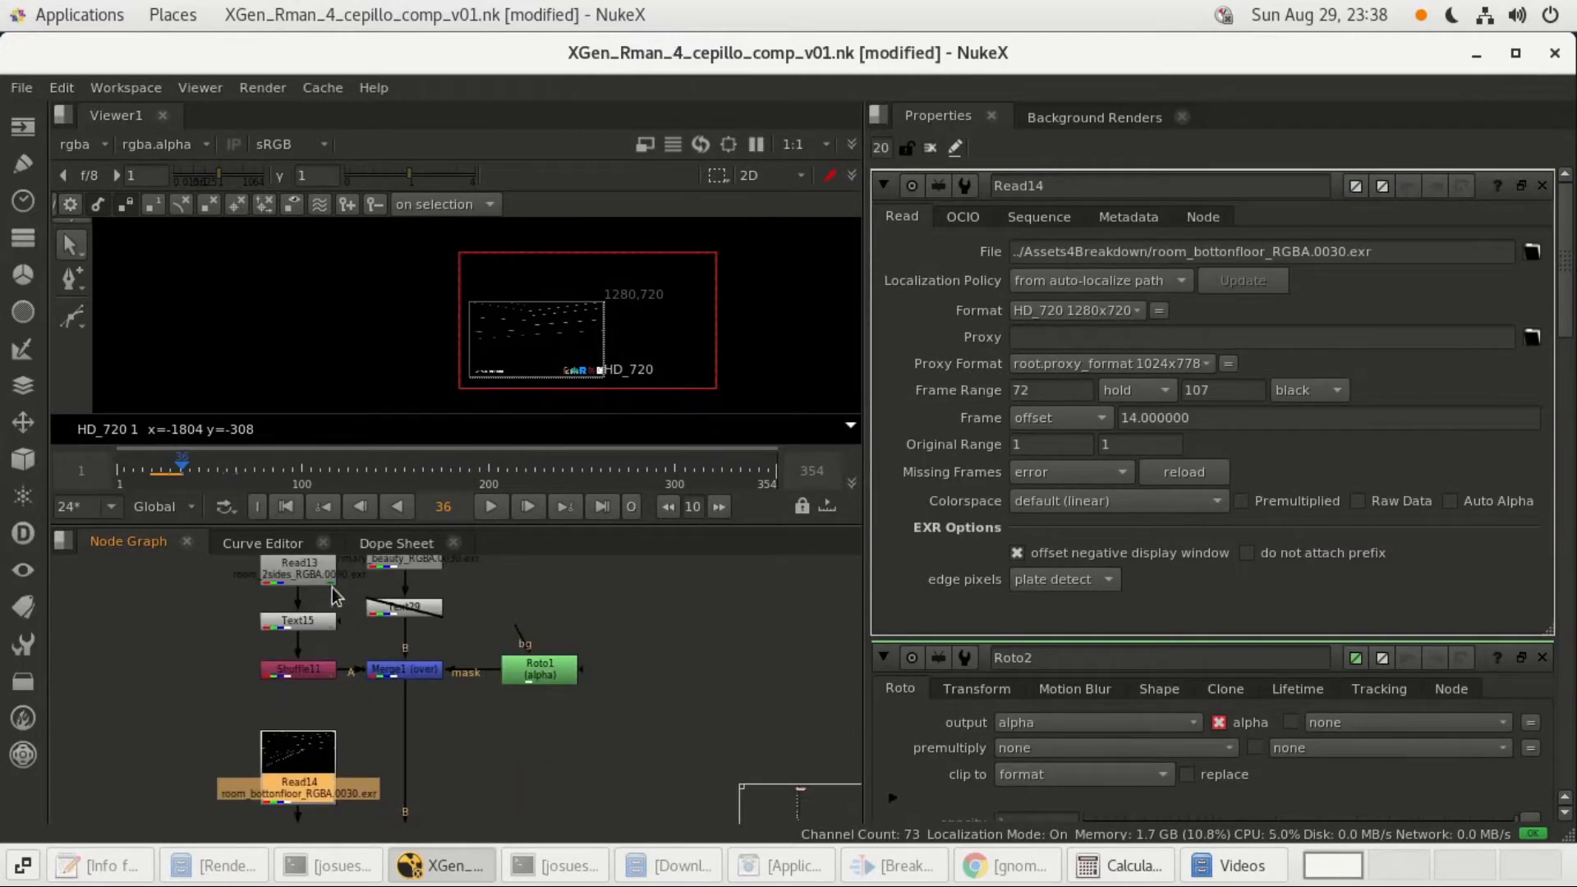
left_click(395, 545)
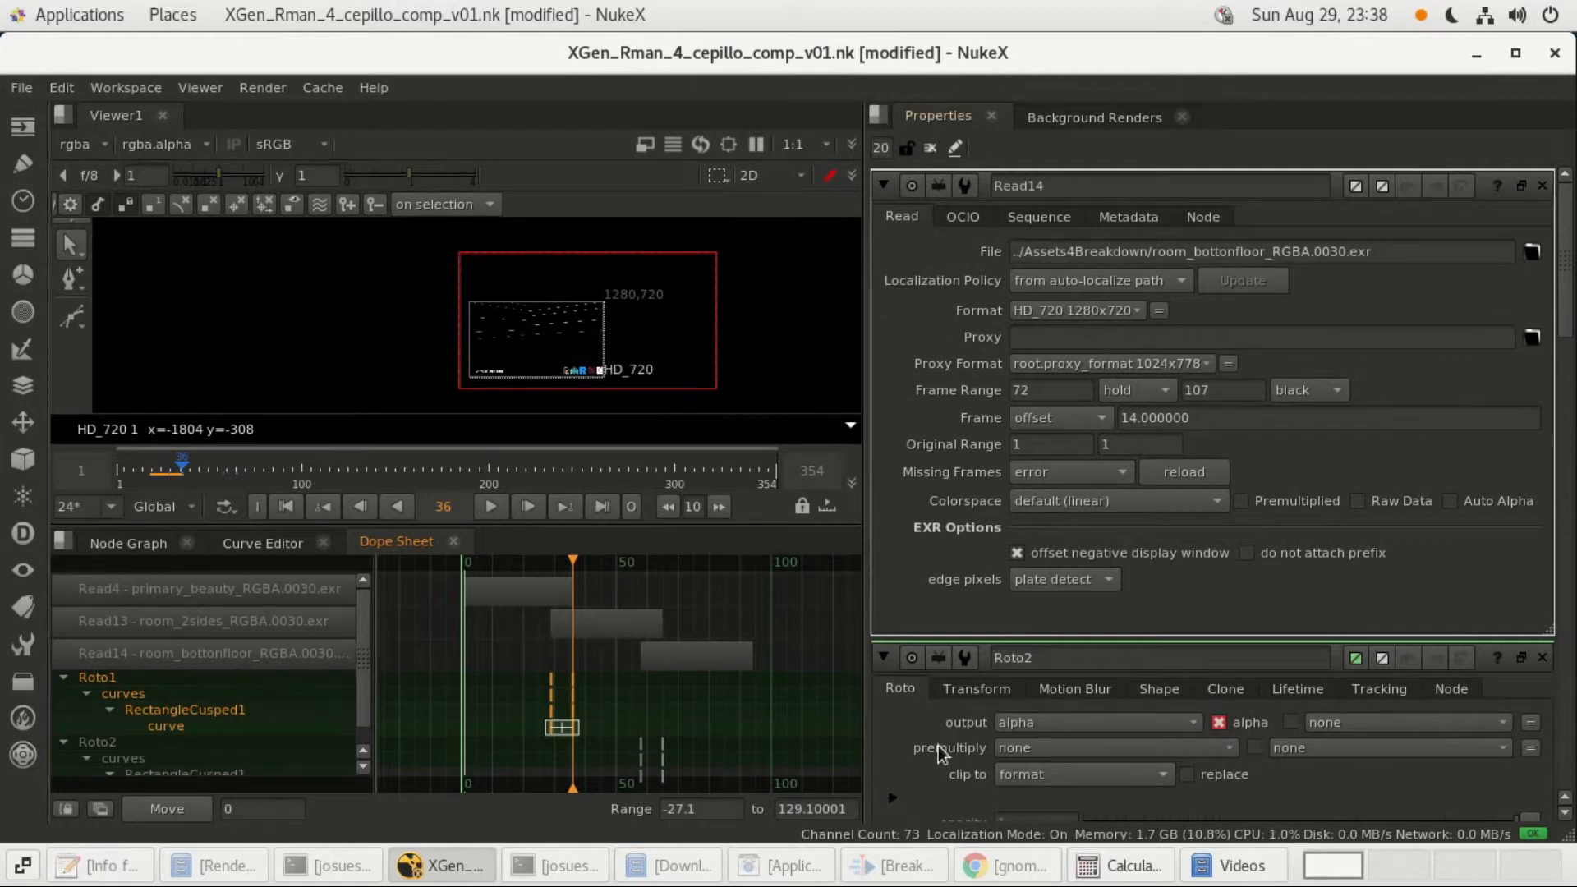
Go to frame 58, select the RectangleCusped1 shape in Roto2, and jump to its second spline key.
scroll(937, 743, "down", 3)
scroll(1133, 641, "down", 2)
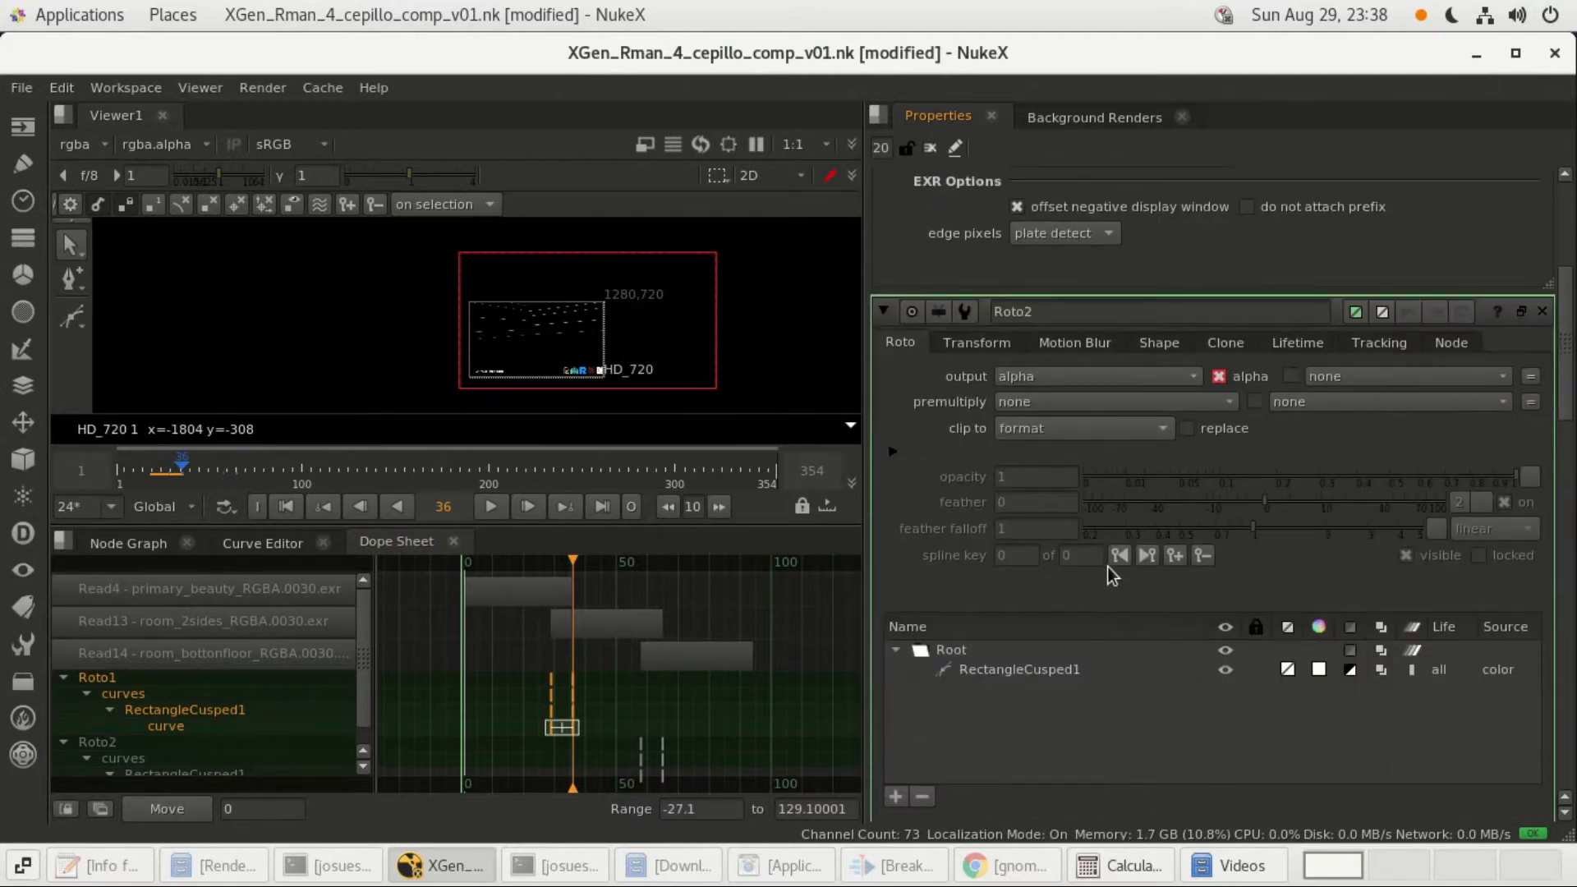
left_click_drag(571, 561, 641, 564)
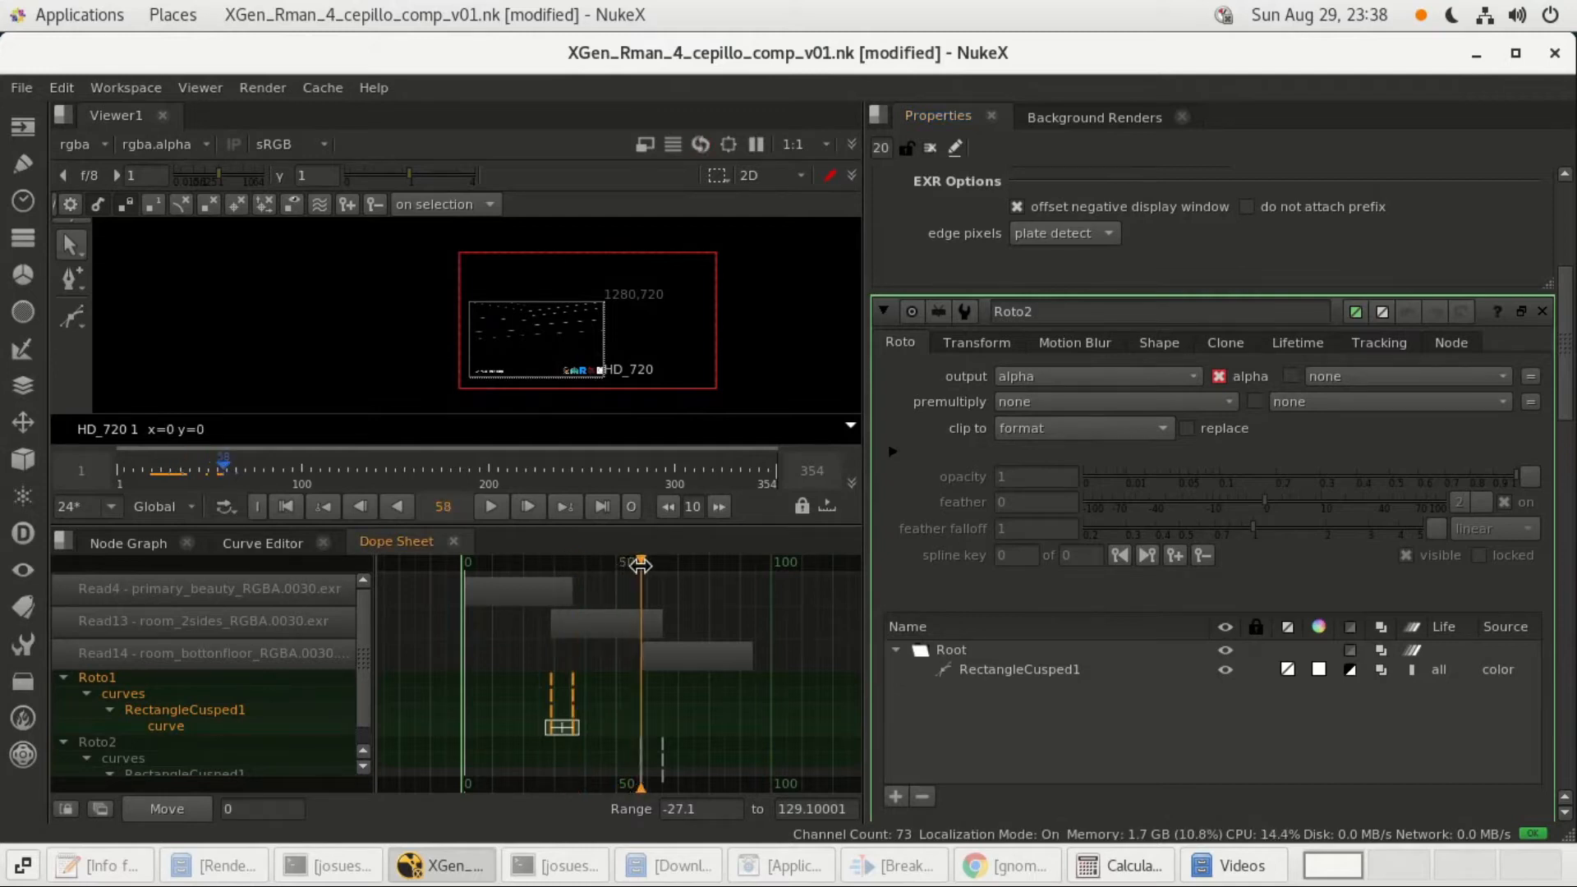
left_click(1012, 673)
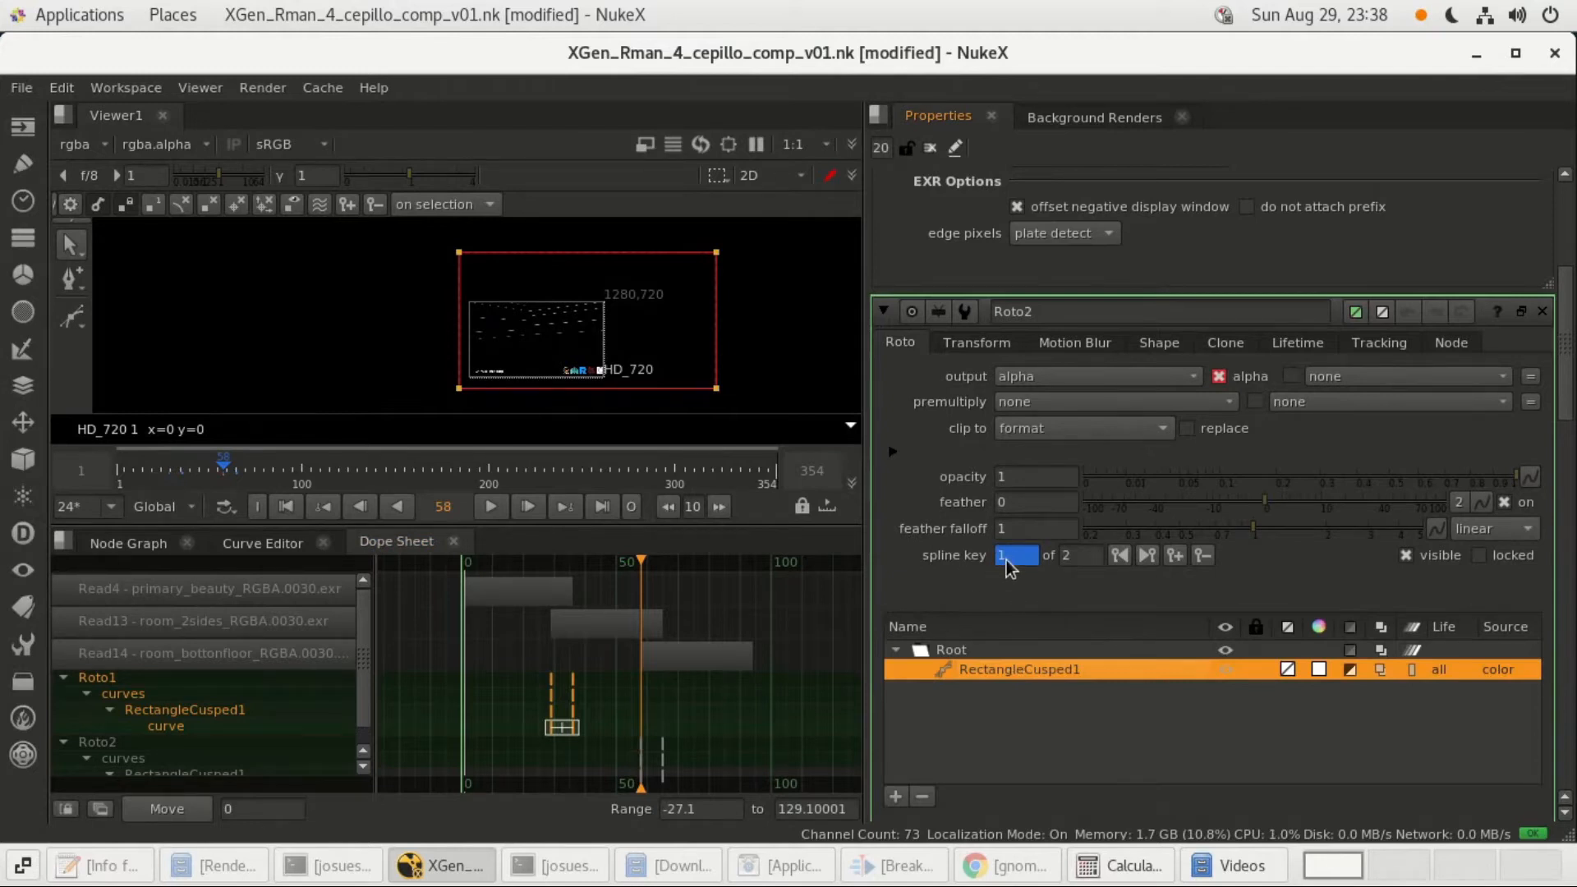
left_click(1147, 556)
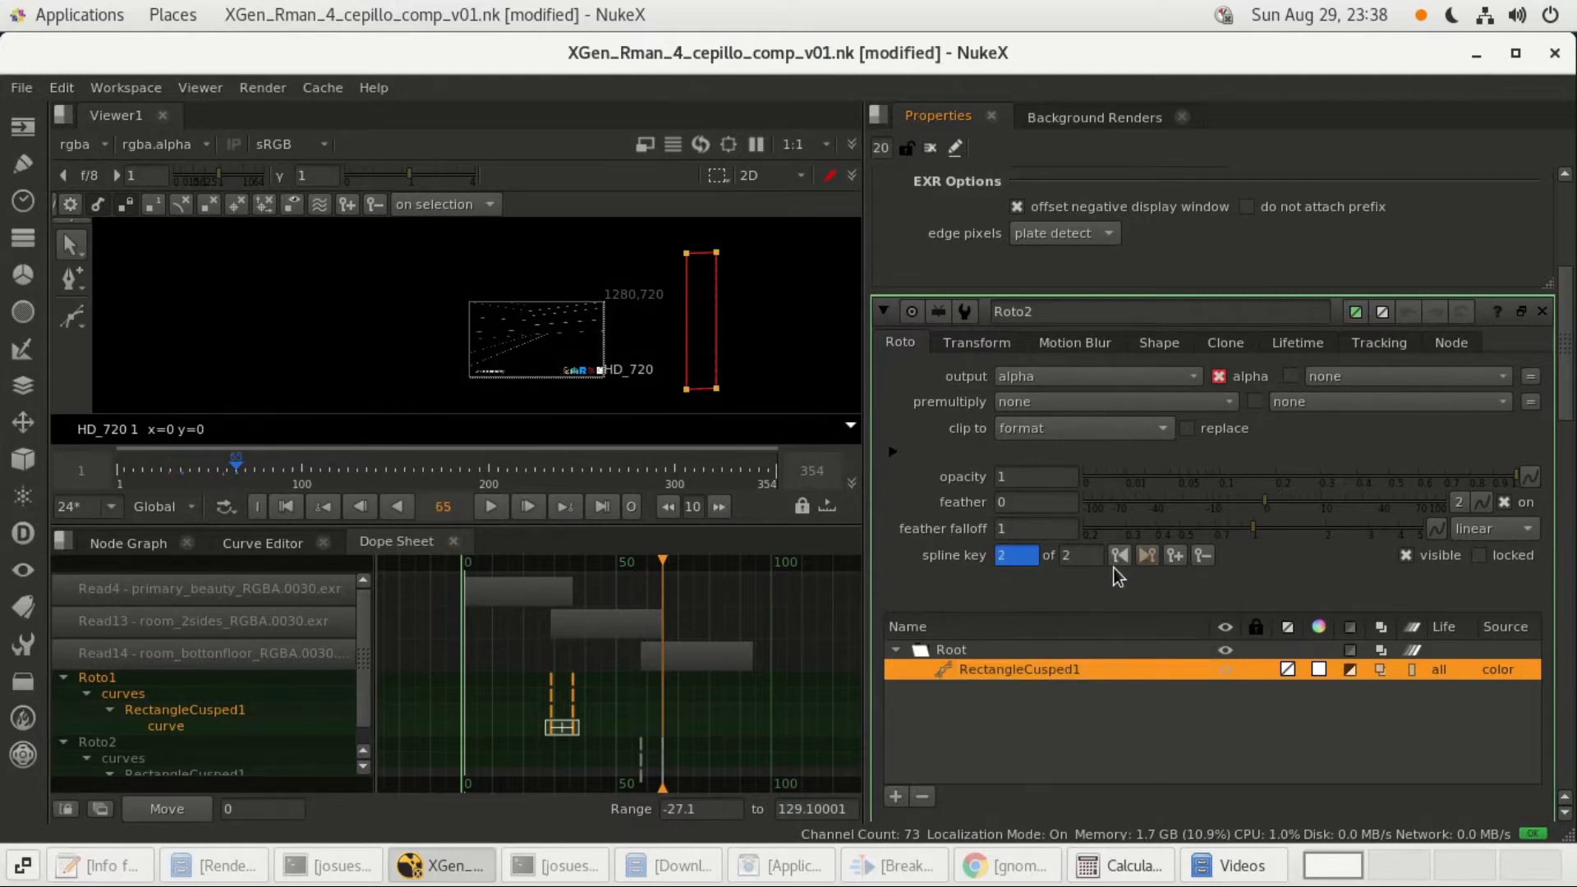
Select both Roto2 keyframes in the Dope Sheet and return to the shape's first spline key.
left_click(615, 727)
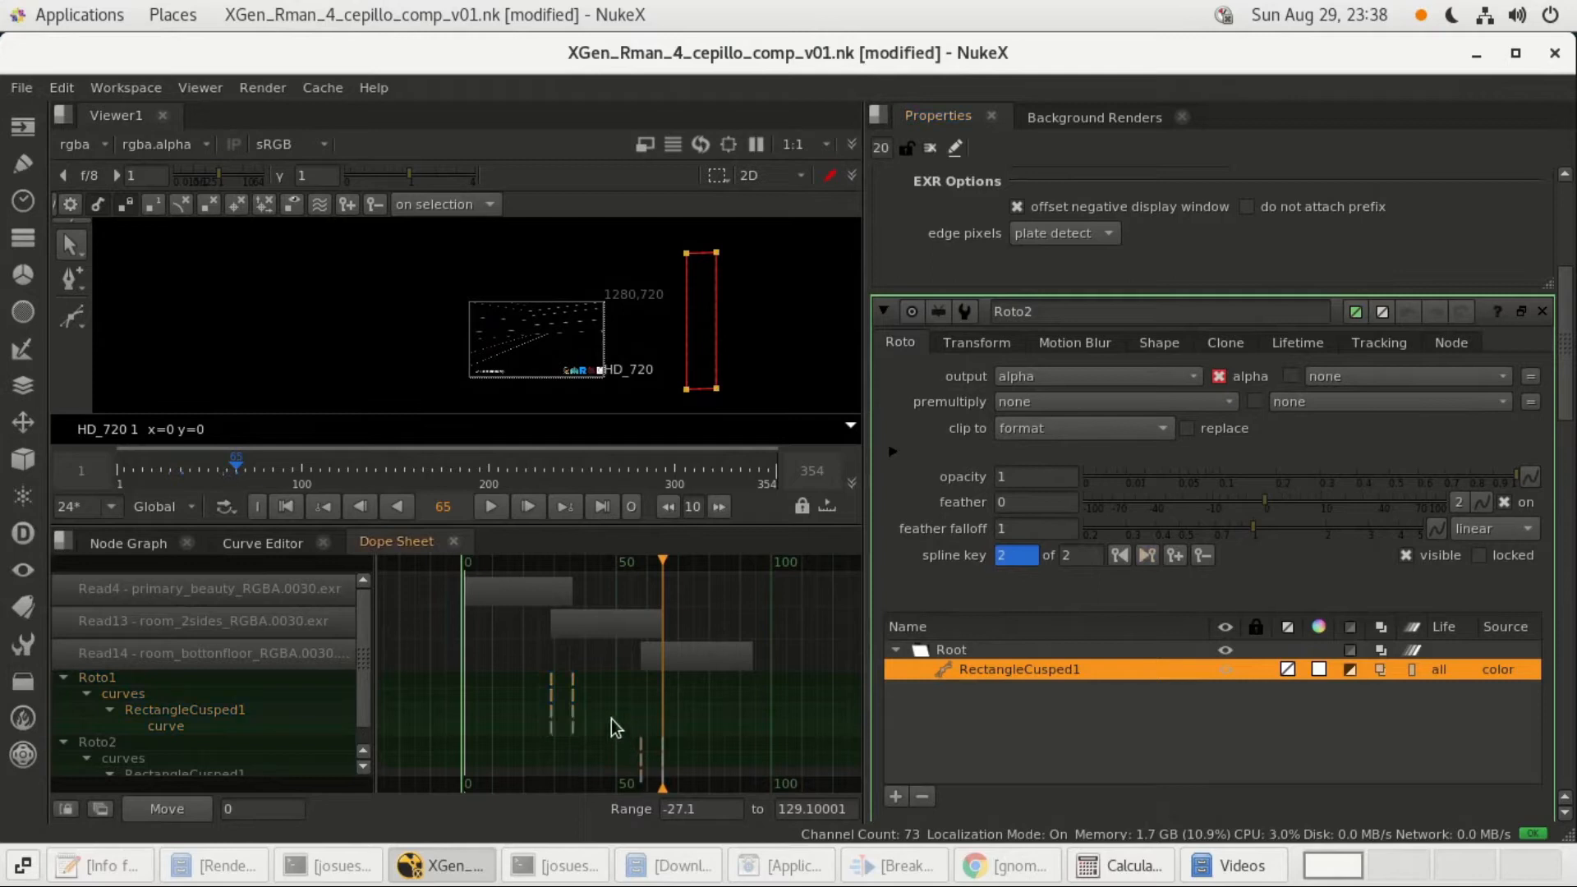
left_click_drag(614, 727, 700, 790)
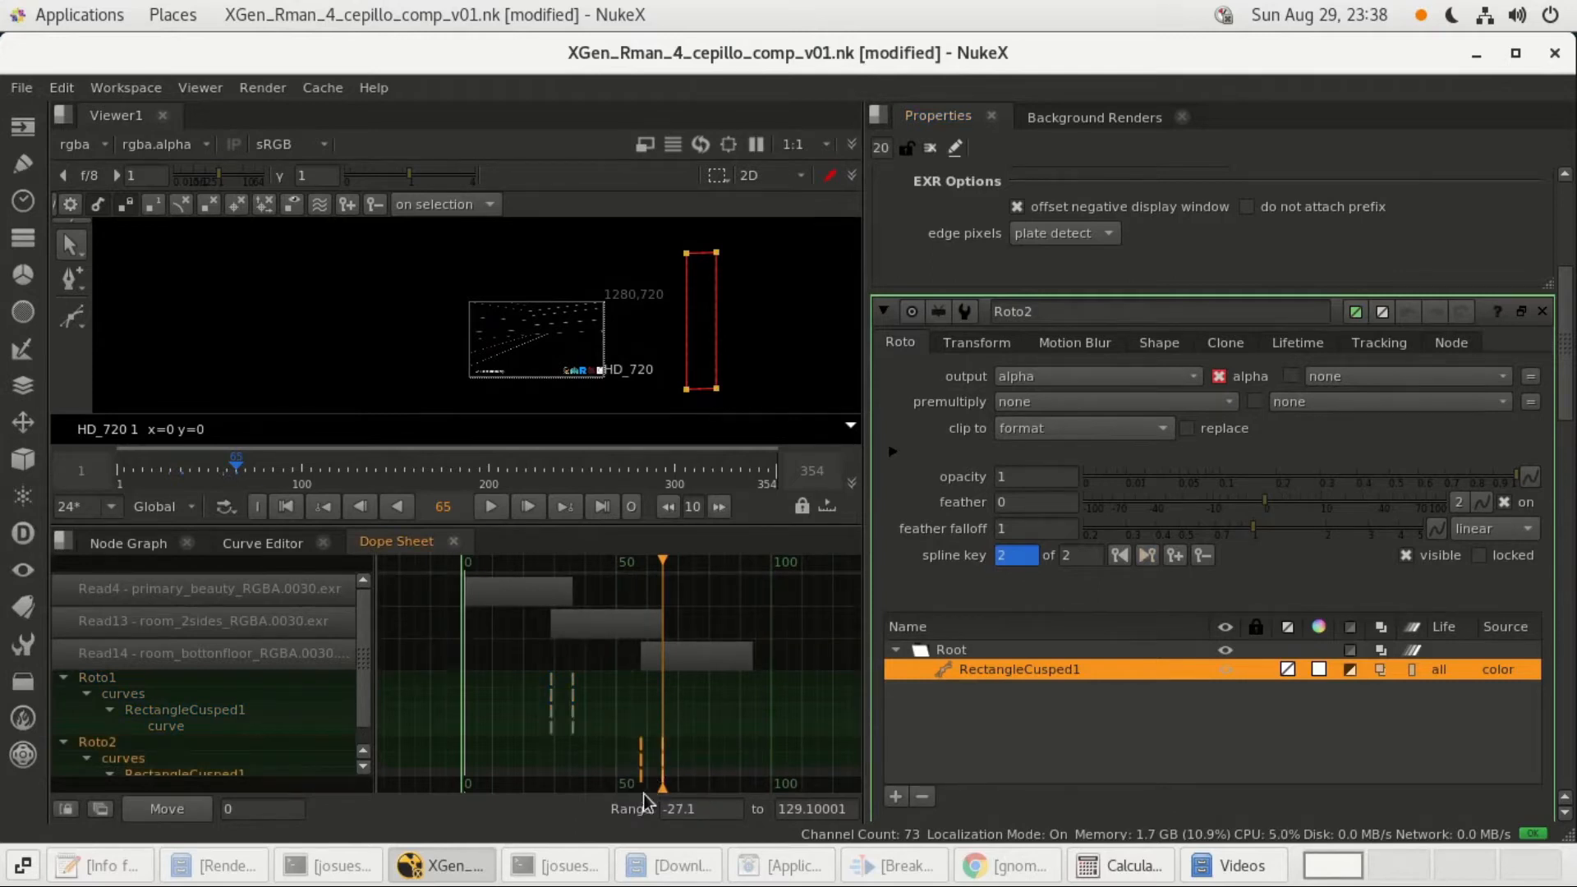
left_click(1120, 555)
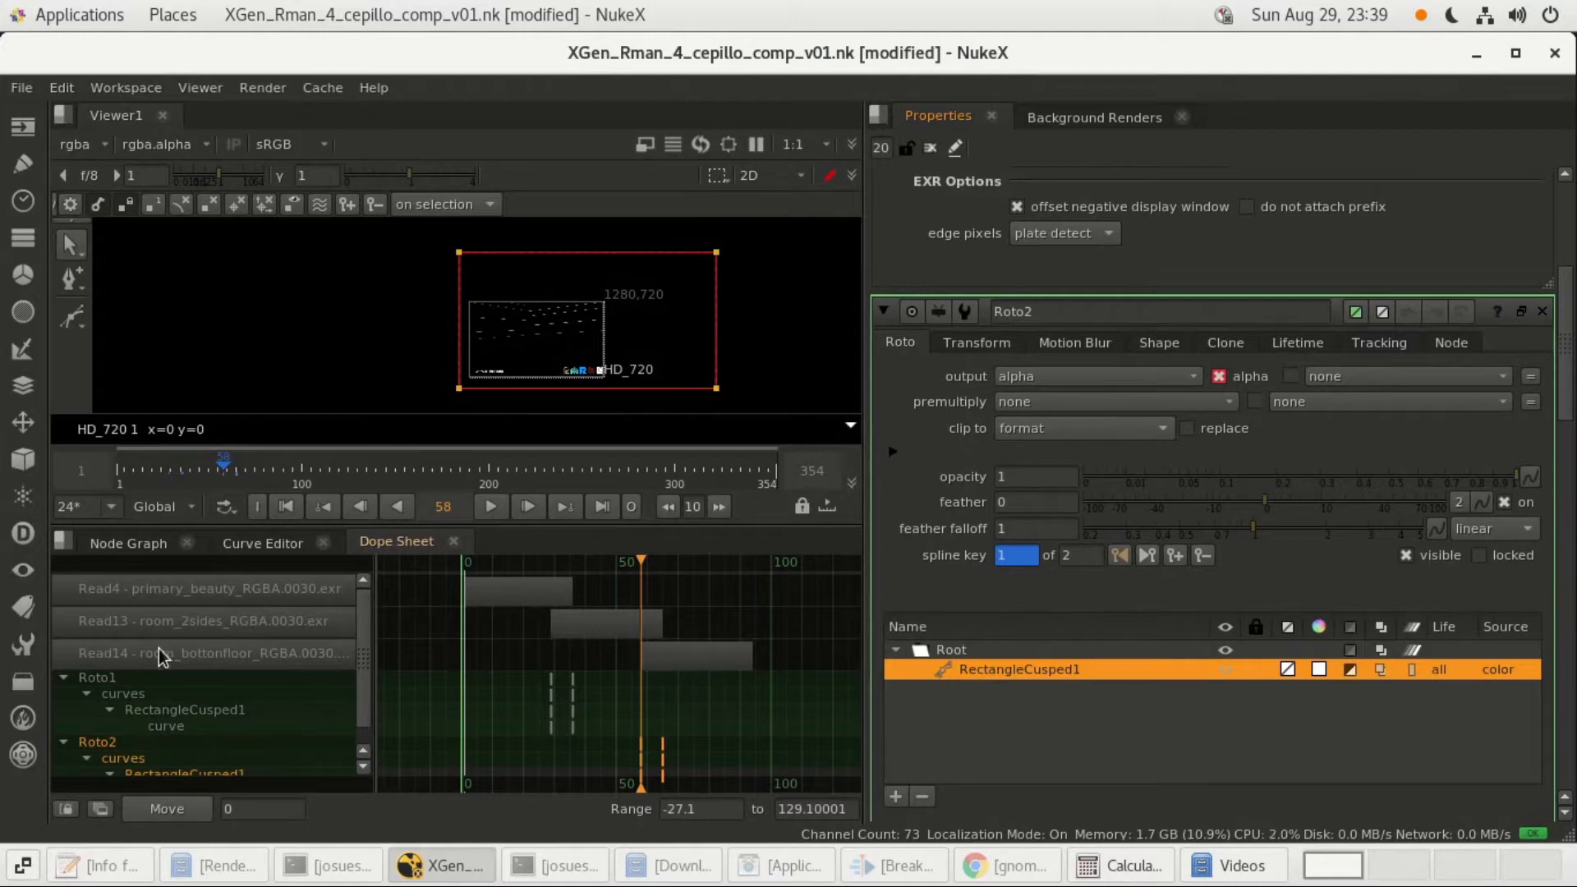
Step frame by frame through the Roto2 wipe from frame 58 to frame 65.
left_click(529, 507)
left_click(529, 508)
left_click(528, 509)
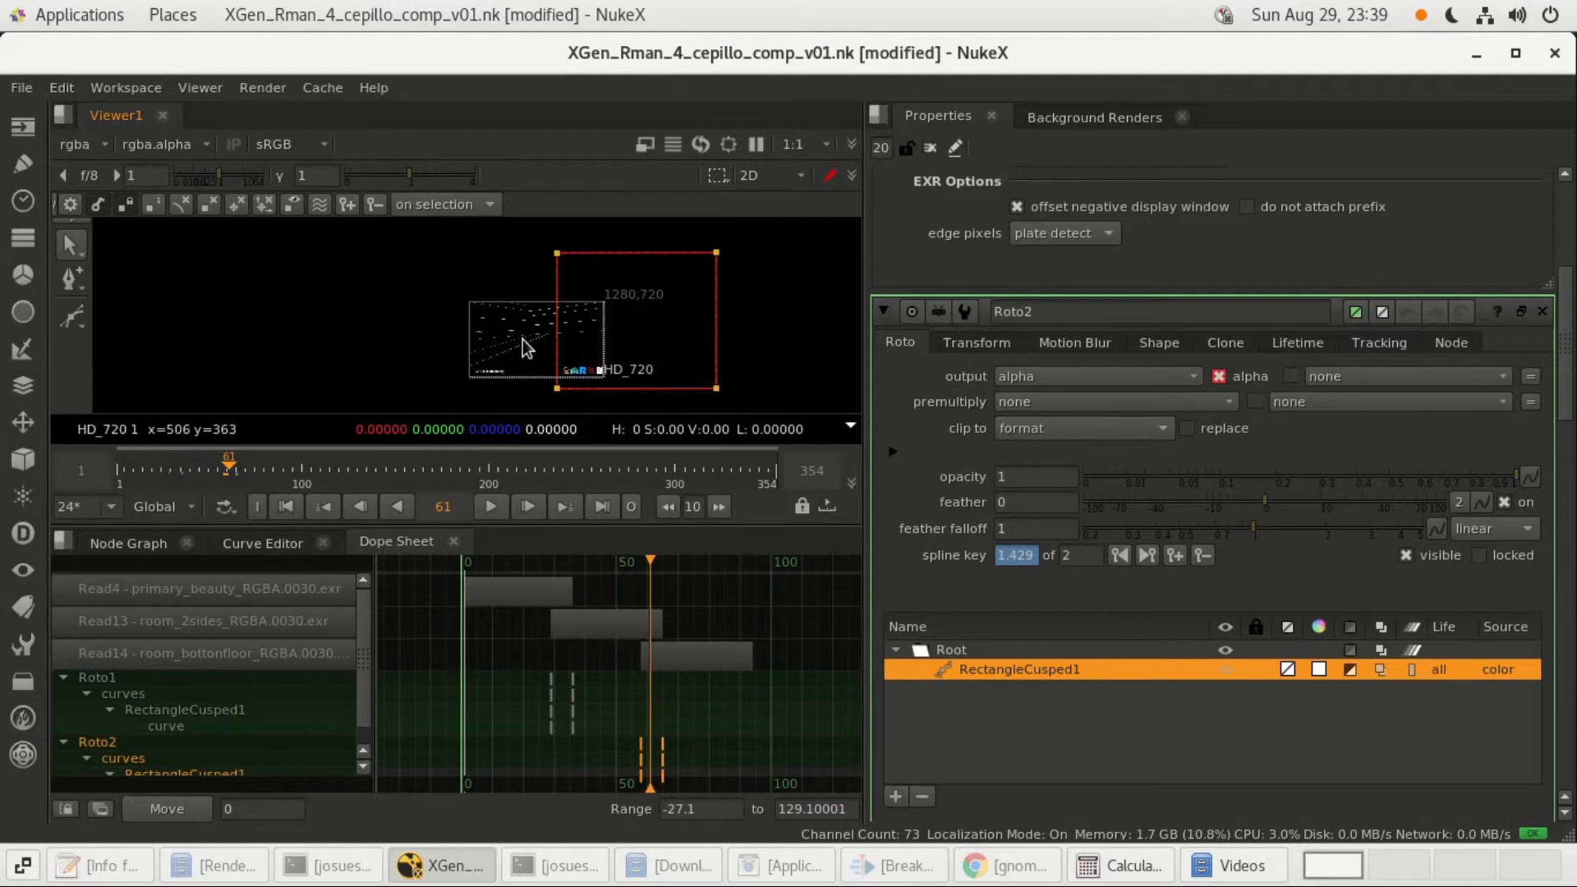
left_click(528, 507)
left_click(528, 507)
left_click(528, 507)
left_click(529, 507)
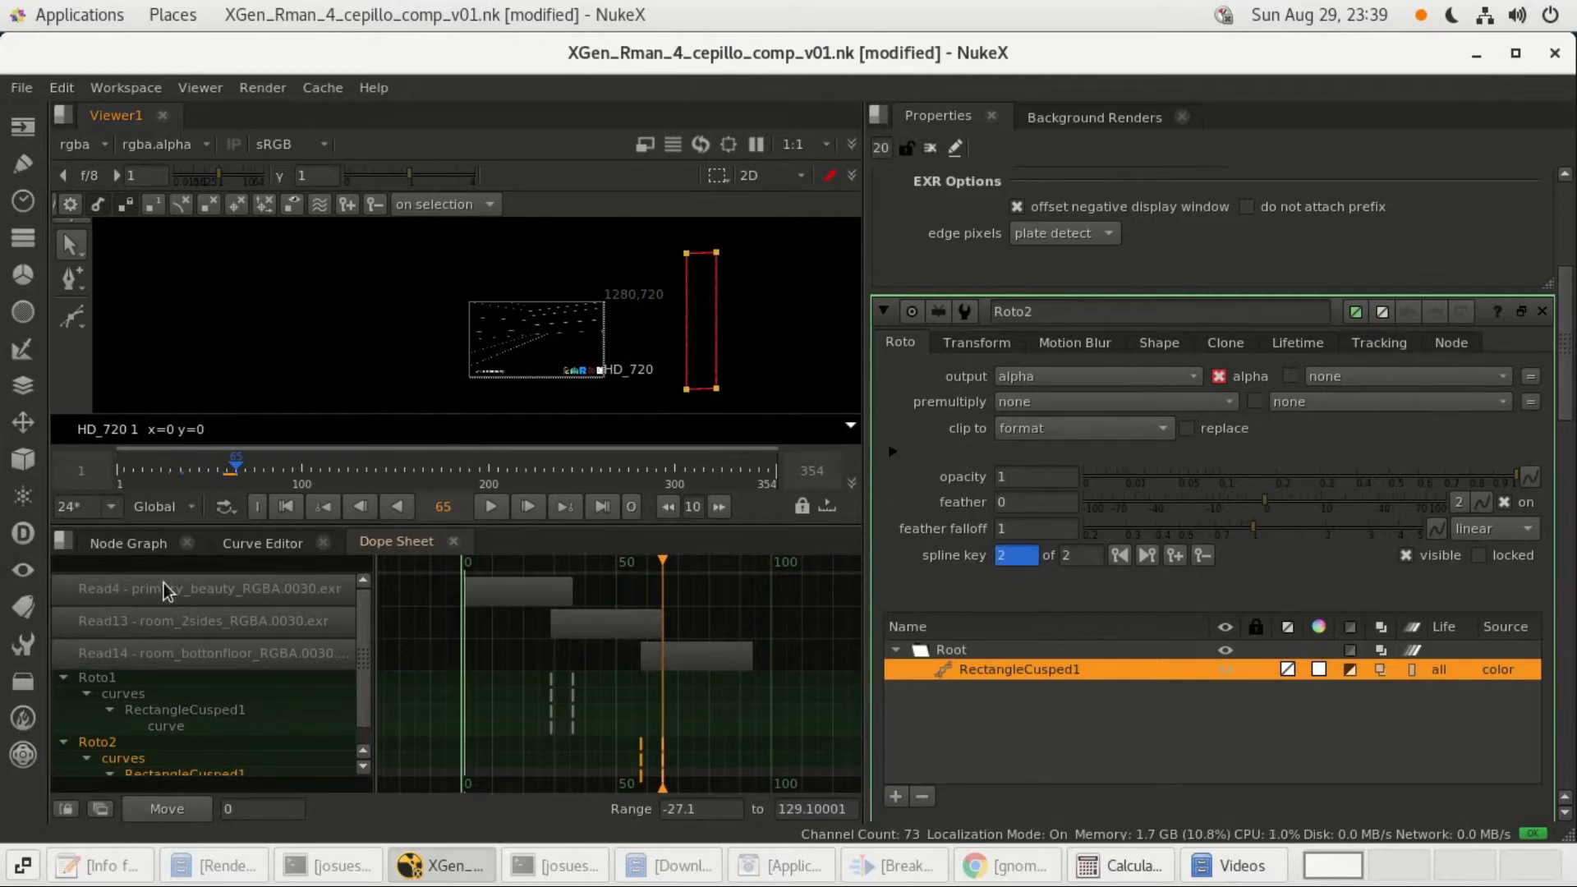
Examine the Read14 and Read27 branches in the node graph with their Merge nodes and Roto2 and Roto3 masks.
left_click(130, 542)
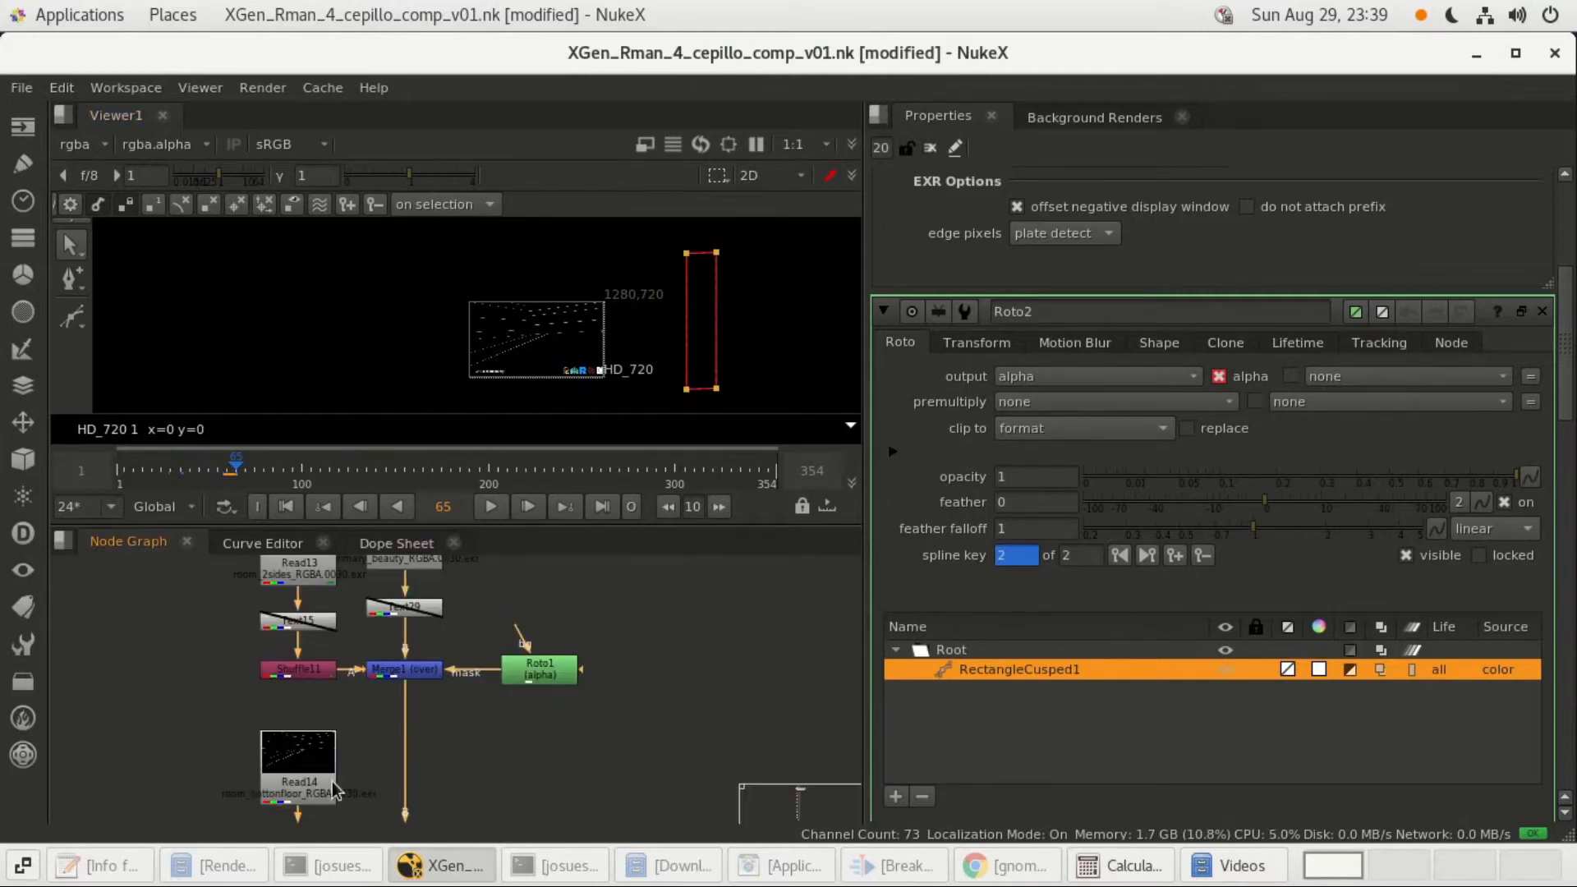
middle_click_drag(460, 767, 464, 641)
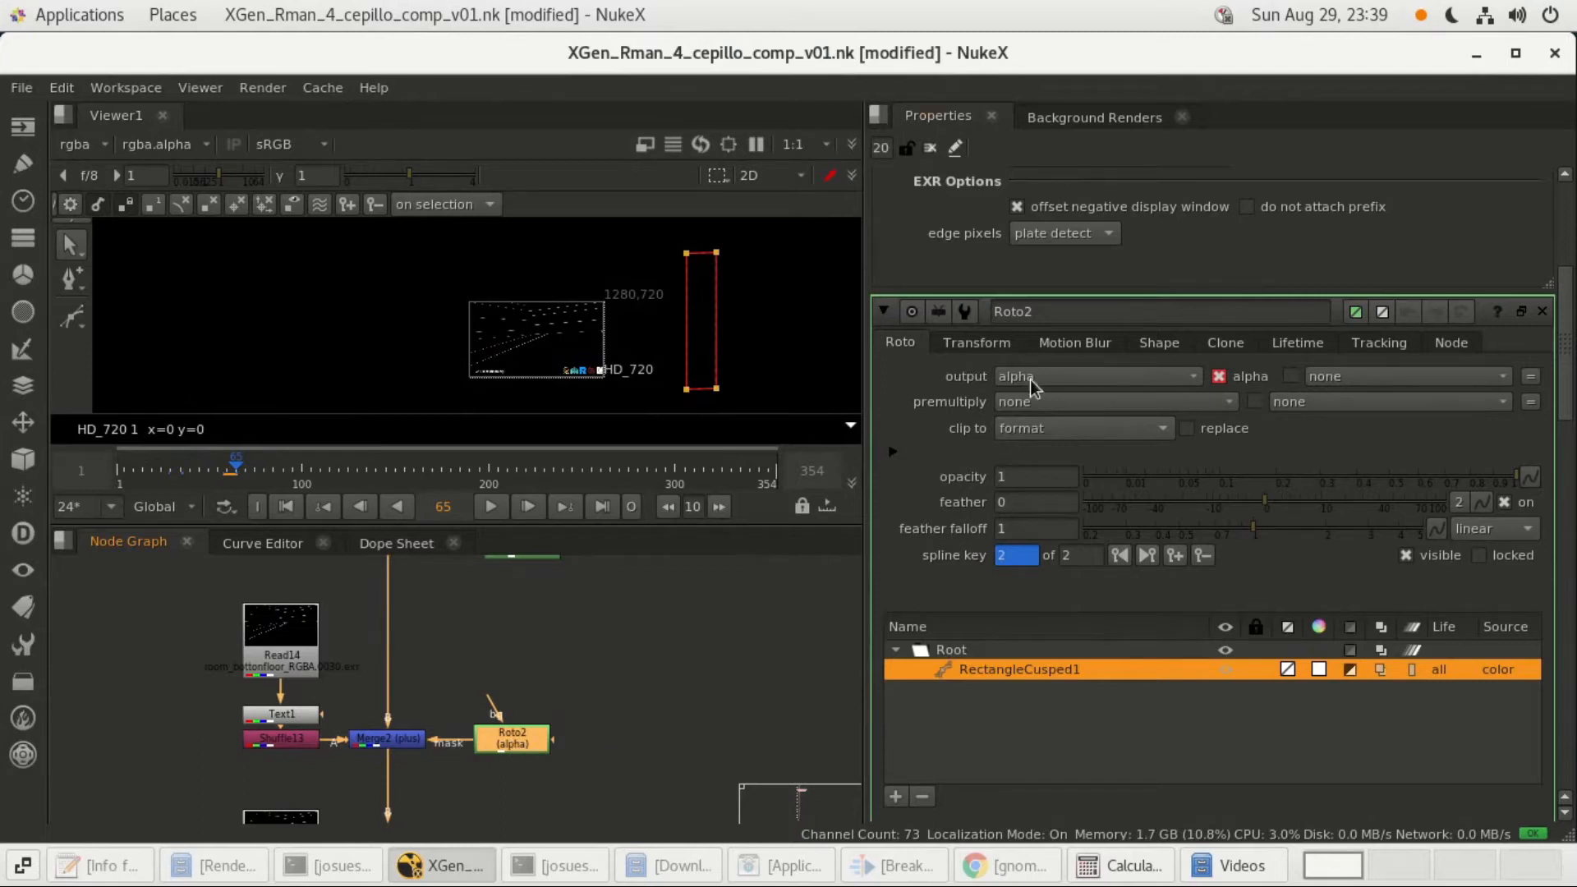
middle_click_drag(627, 728, 622, 601)
middle_click_drag(639, 682, 639, 608)
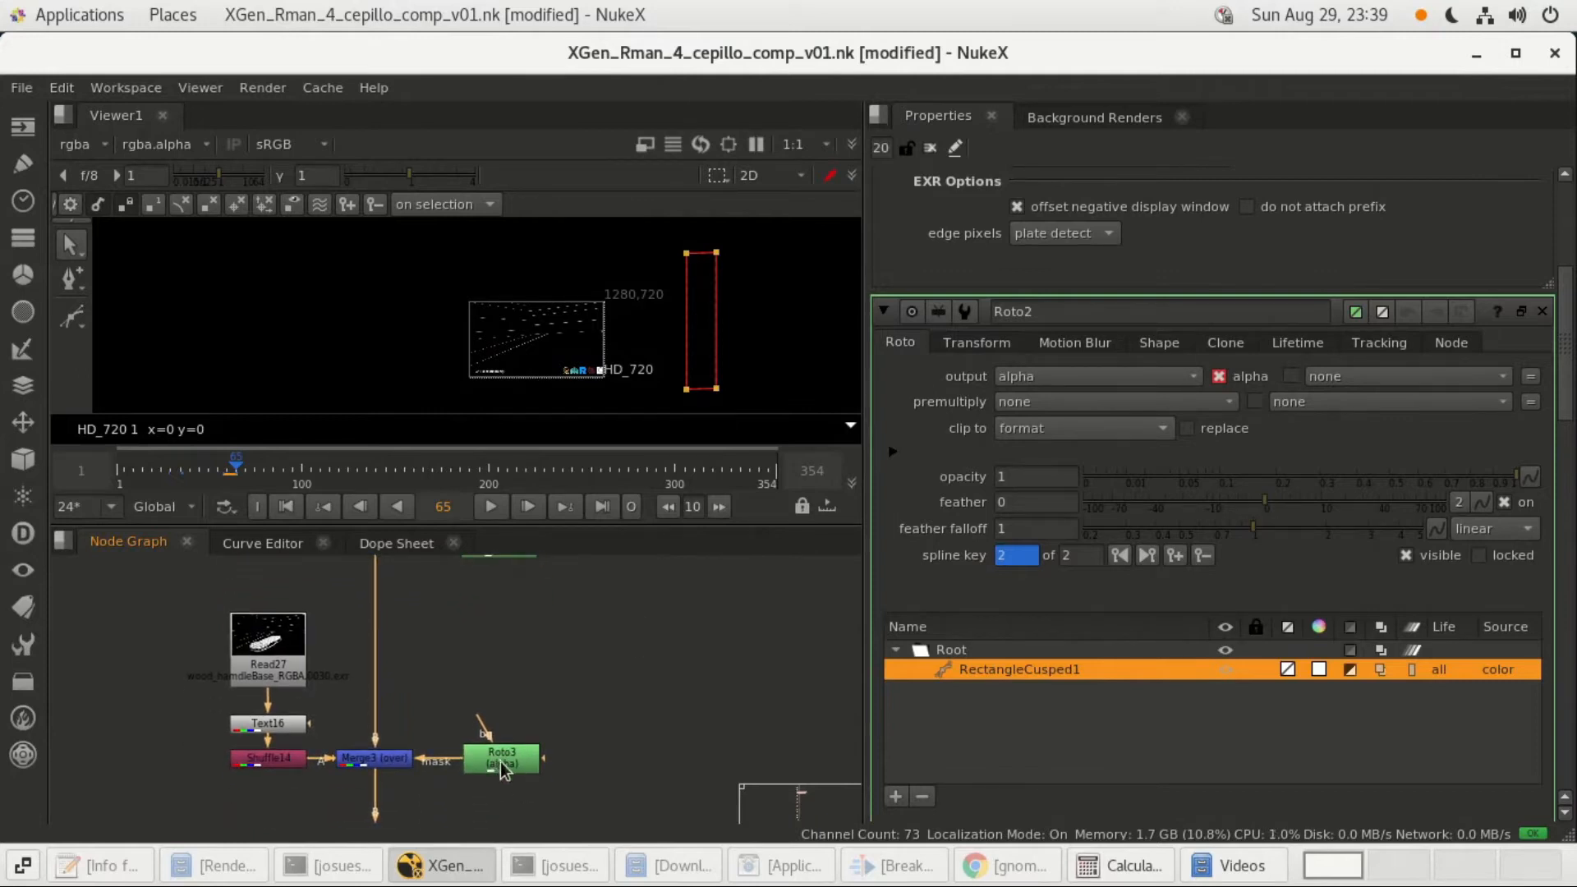
middle_click_drag(556, 654, 620, 816)
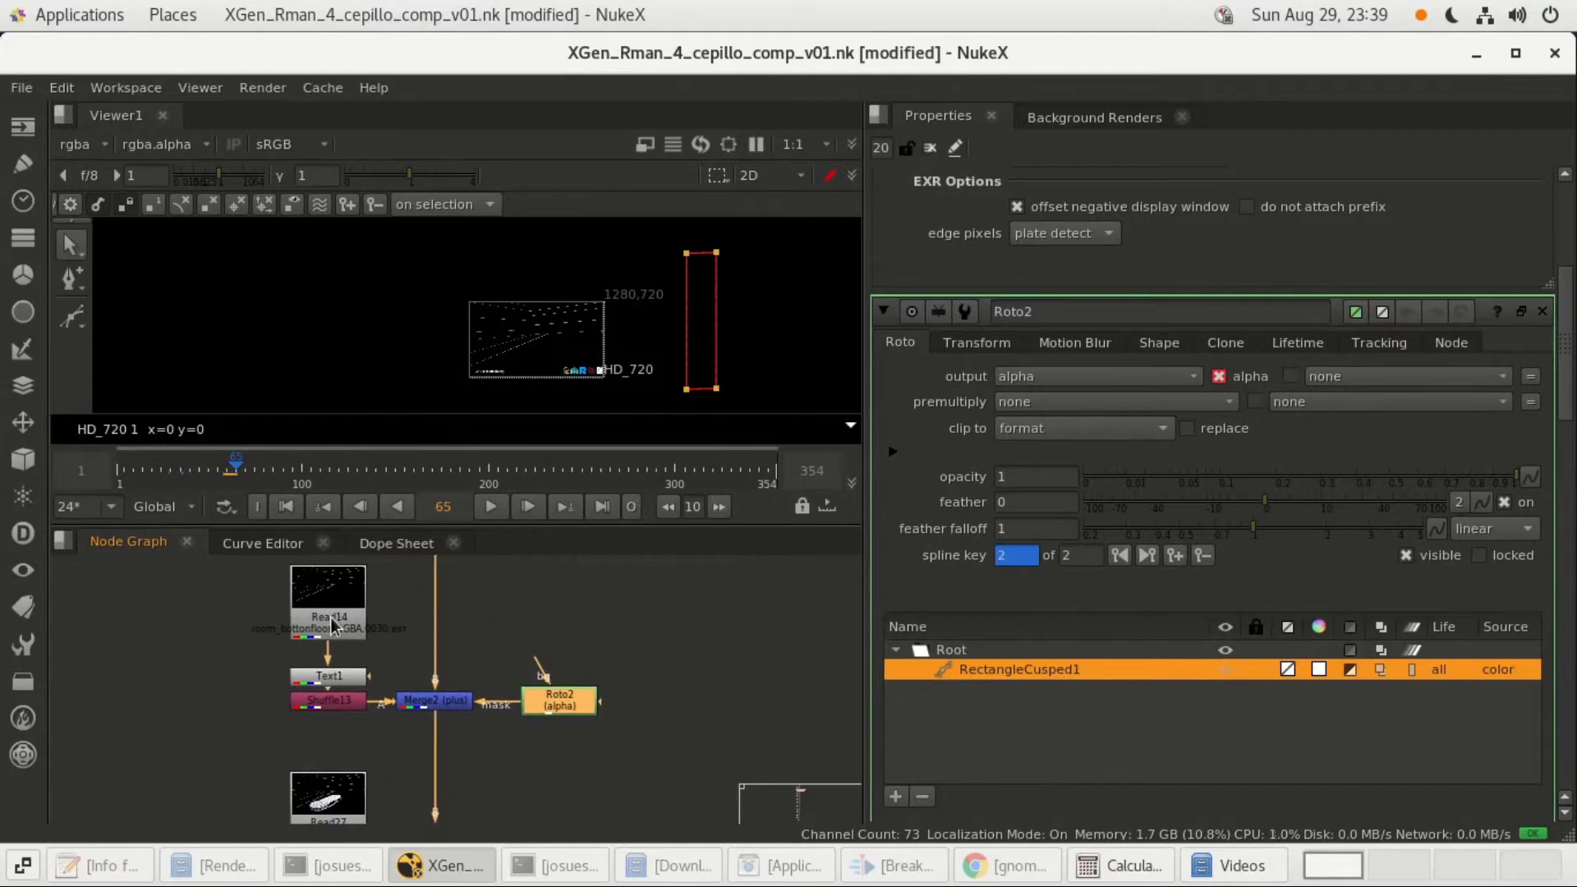
middle_click_drag(503, 794, 464, 696)
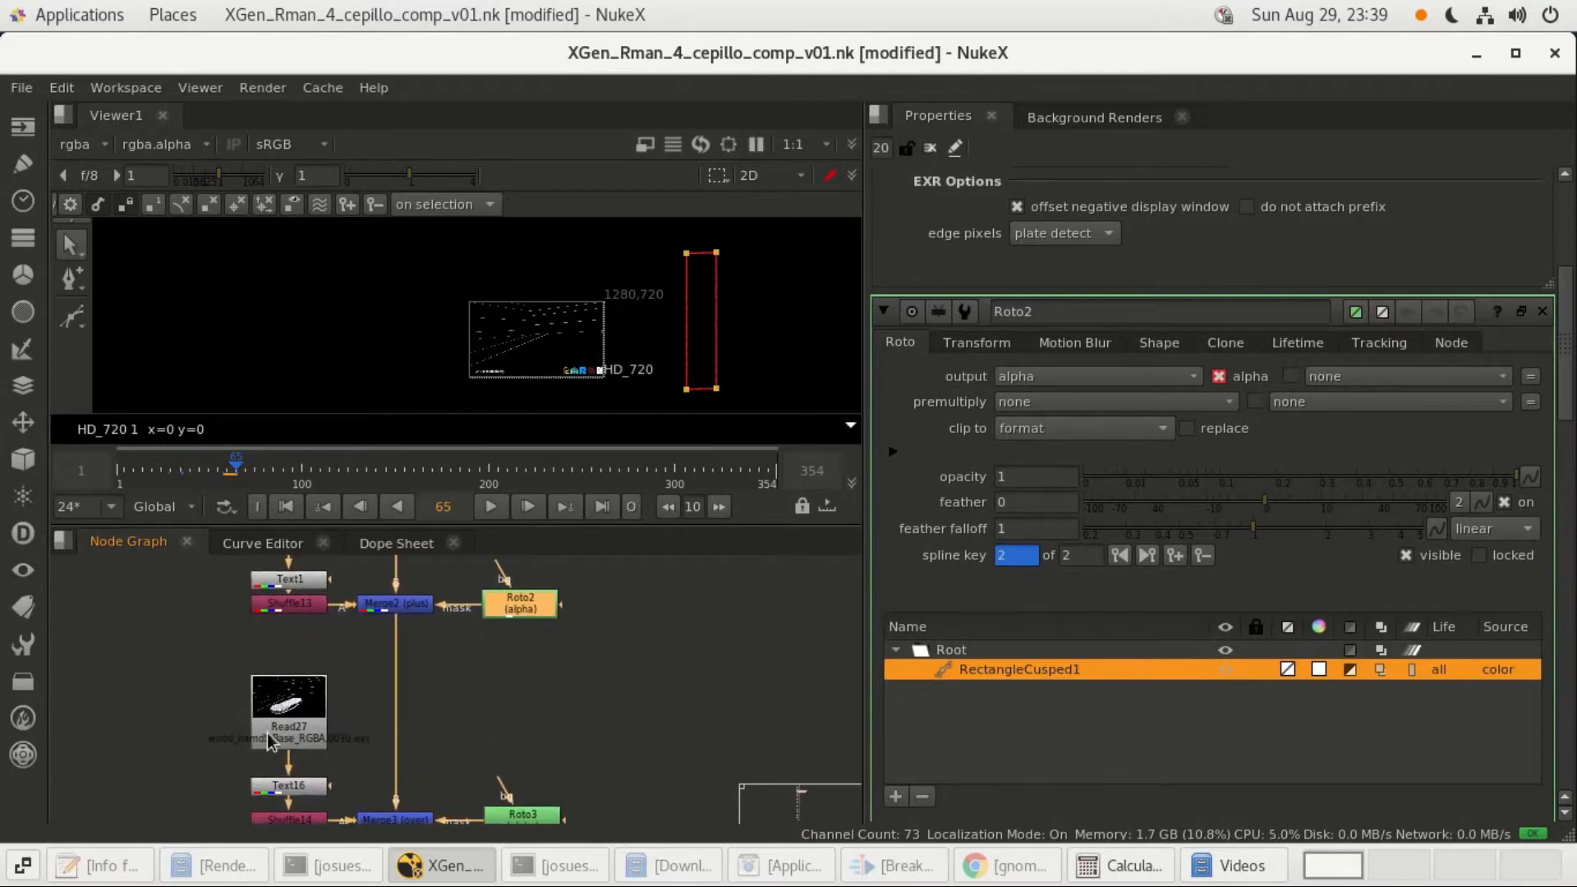
Examine the Read, Merge and Roto branches down to Merge5 and back up to the Read13 and Read4 group.
middle_click_drag(598, 746, 568, 698)
middle_click_drag(566, 809, 543, 707)
middle_click_drag(549, 809, 556, 694)
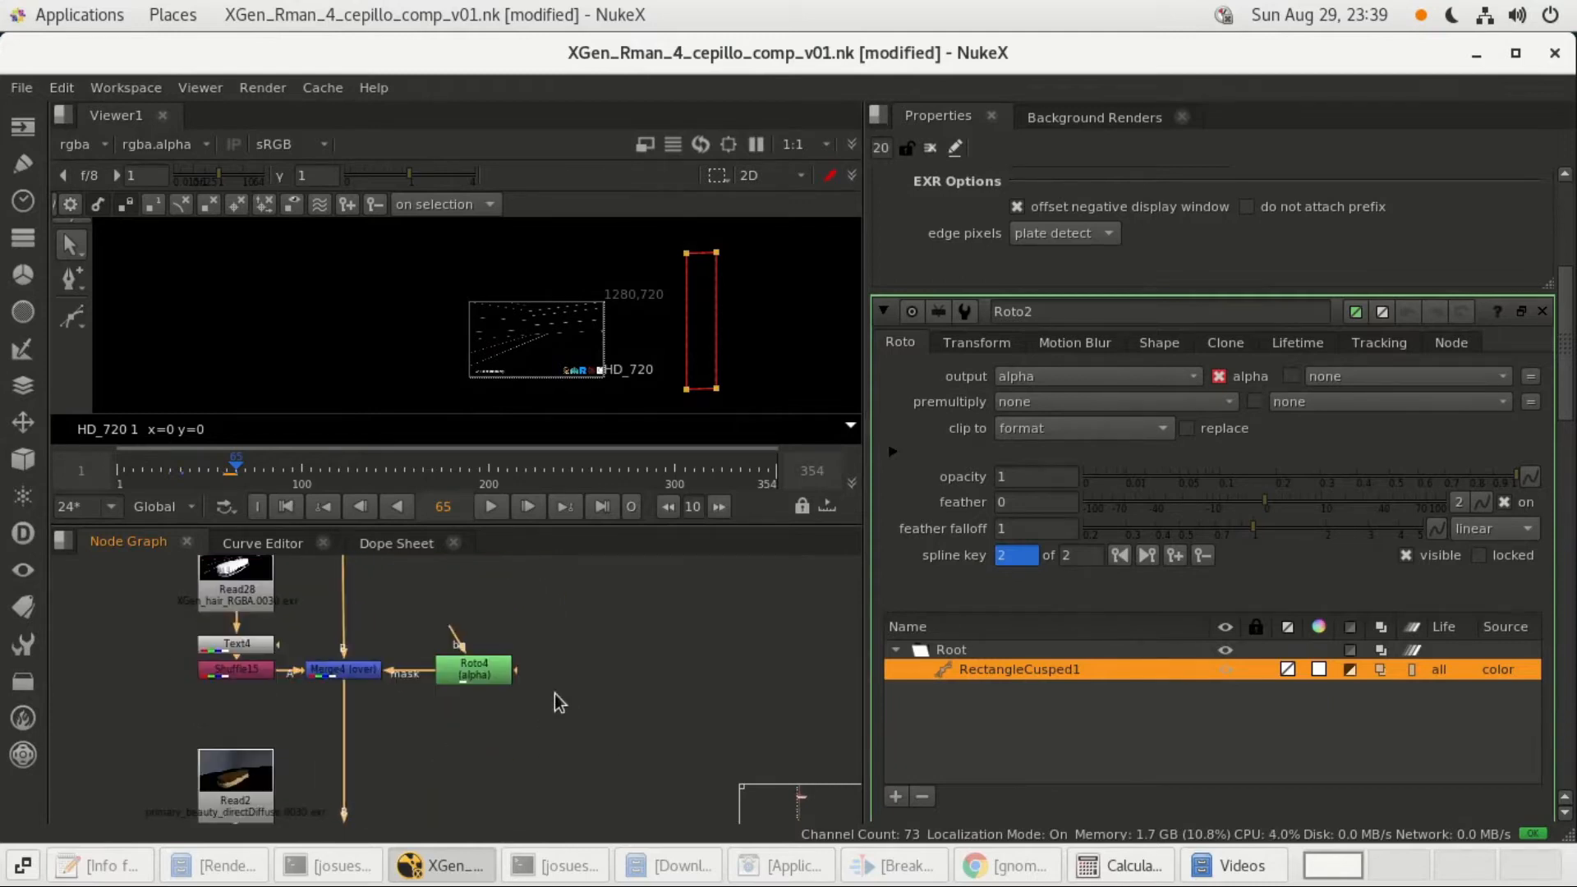
middle_click_drag(563, 798, 522, 706)
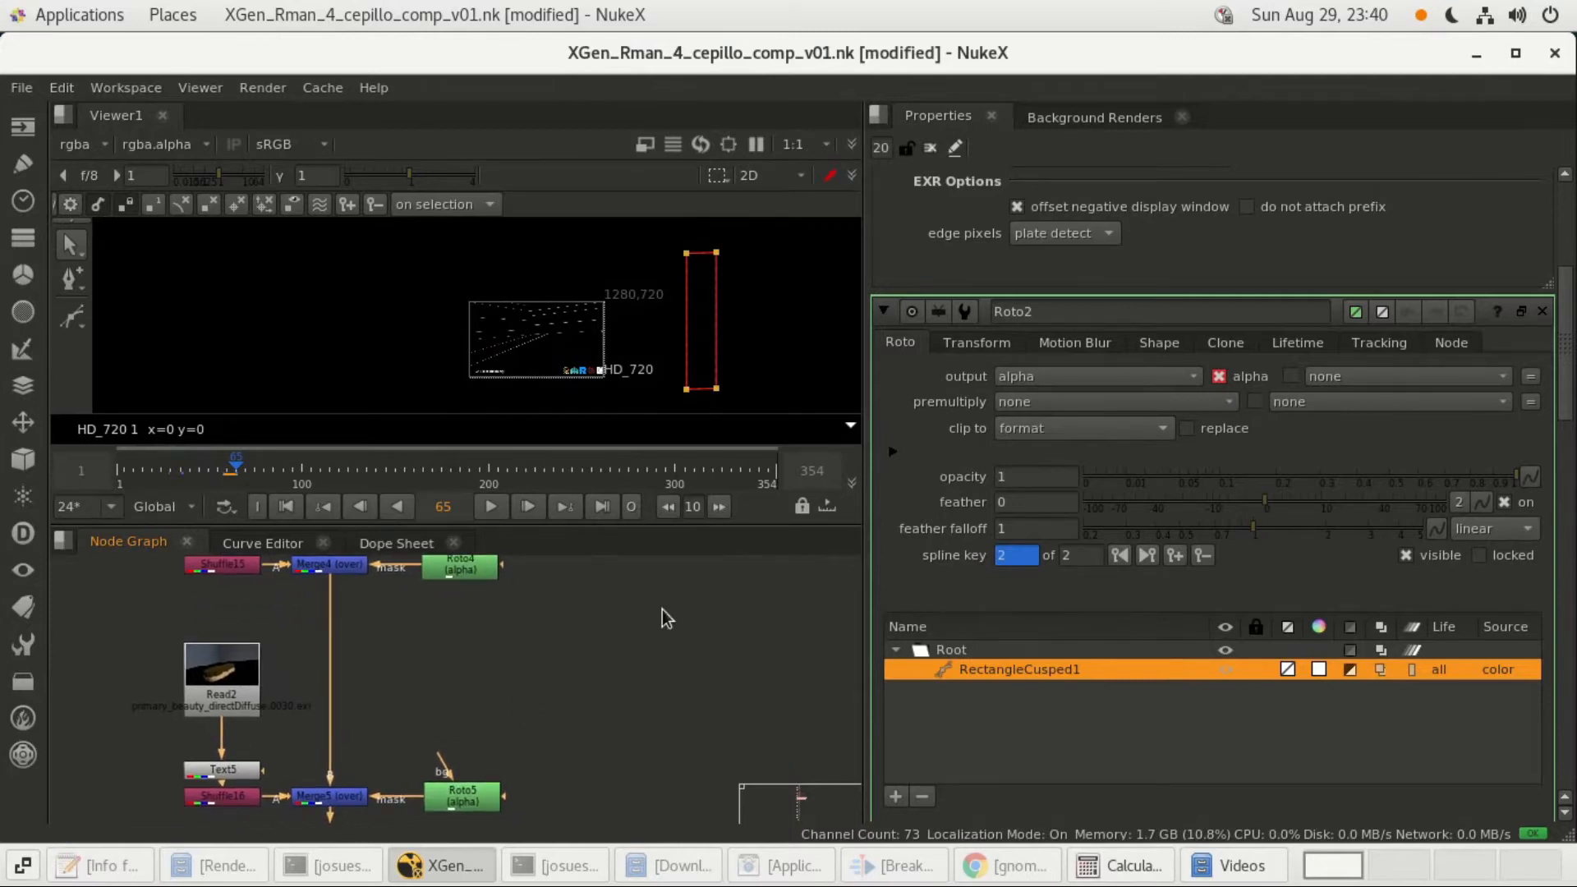
middle_click_drag(662, 609, 643, 859)
middle_click_drag(563, 595, 610, 799)
mouse_move(595, 688)
middle_mouse_down()
mouse_move(600, 841)
mouse_move(583, 723)
middle_mouse_up()
middle_click_drag(593, 587, 598, 713)
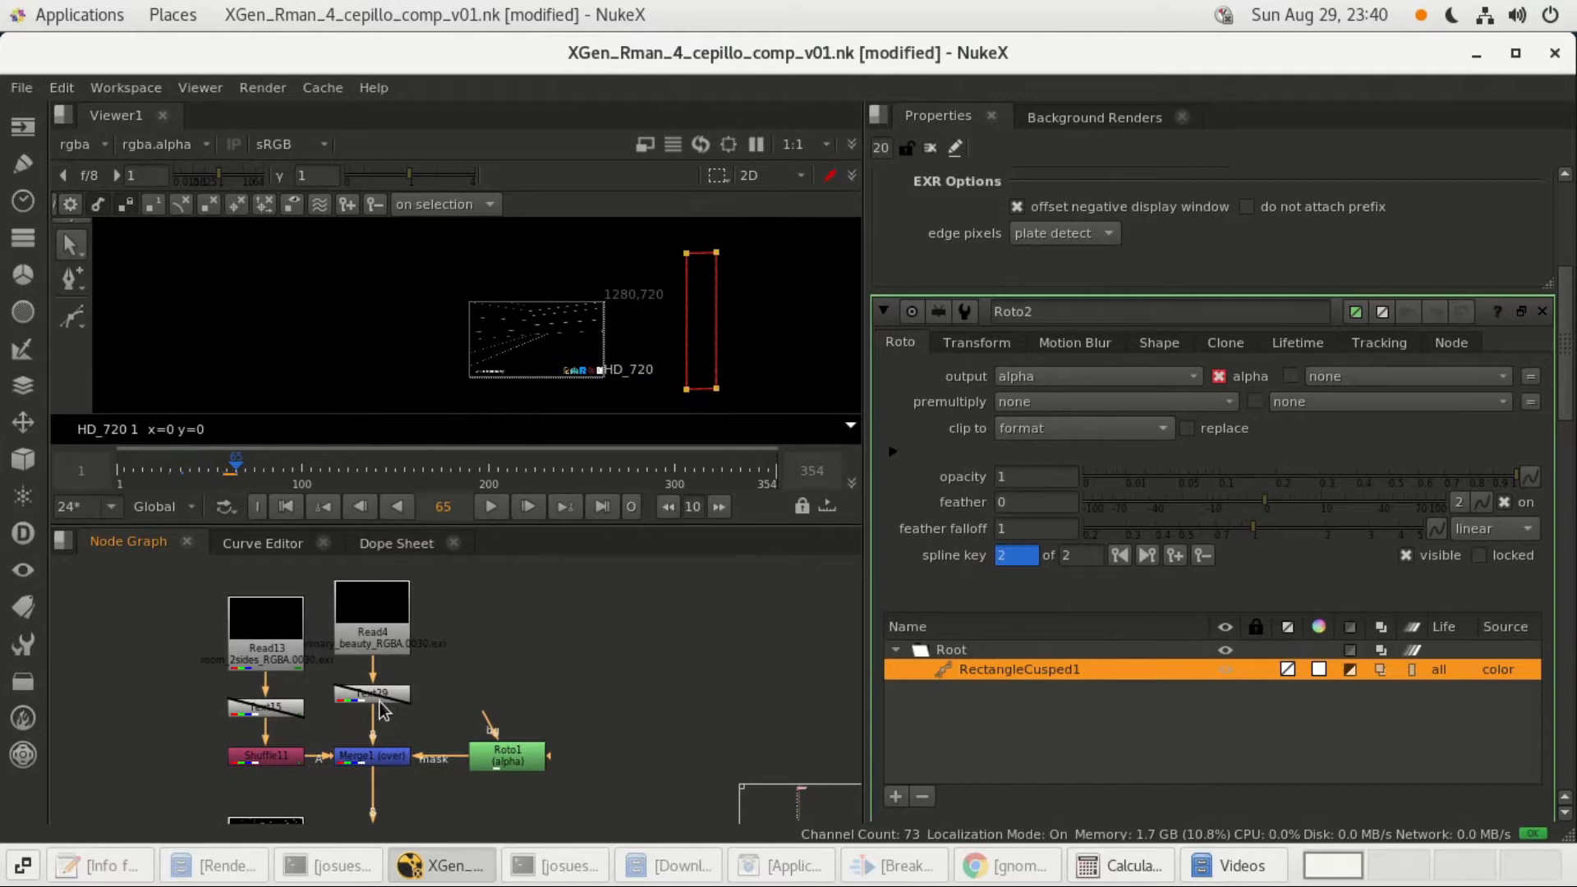
Go to the first frame, open the Text29 node's properties and enlarge its caption in the viewer.
left_click(287, 507)
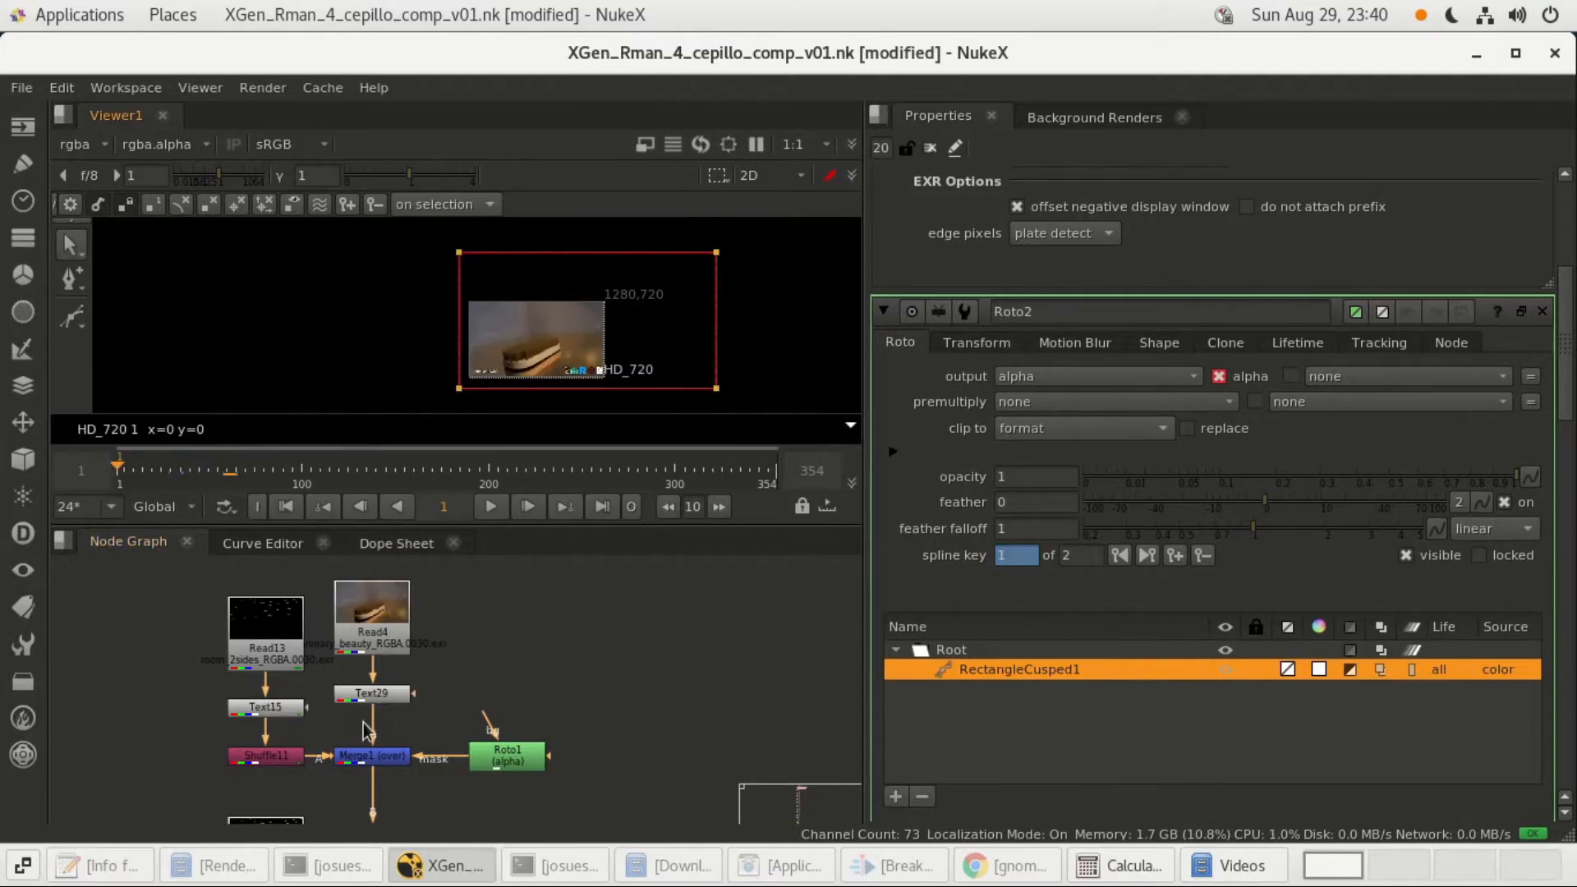
double_click(381, 696)
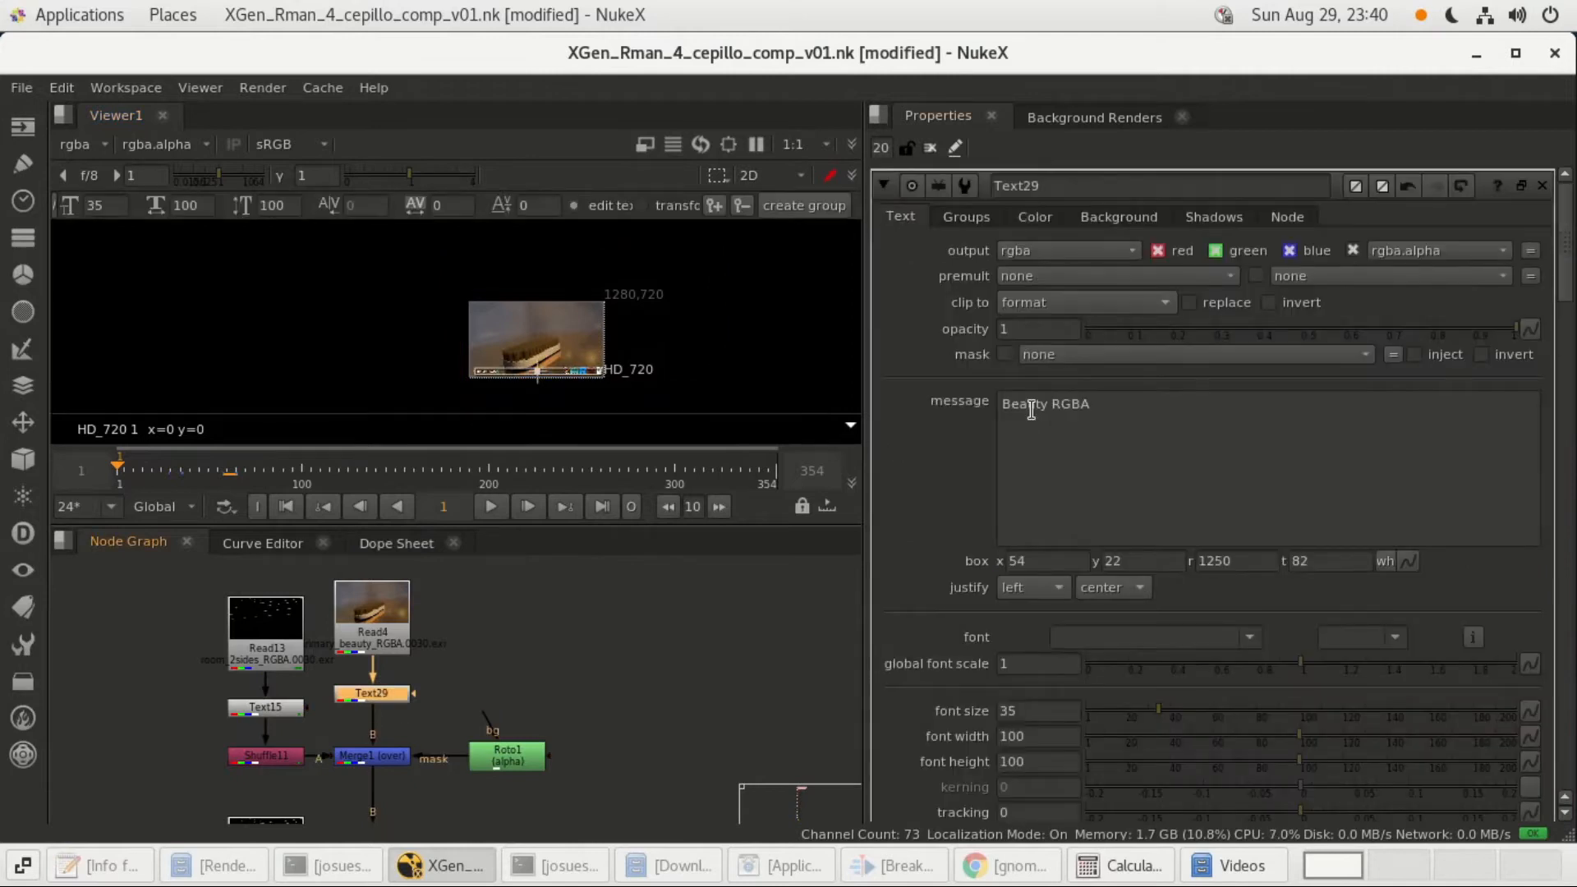
scroll(484, 386, "up", 5)
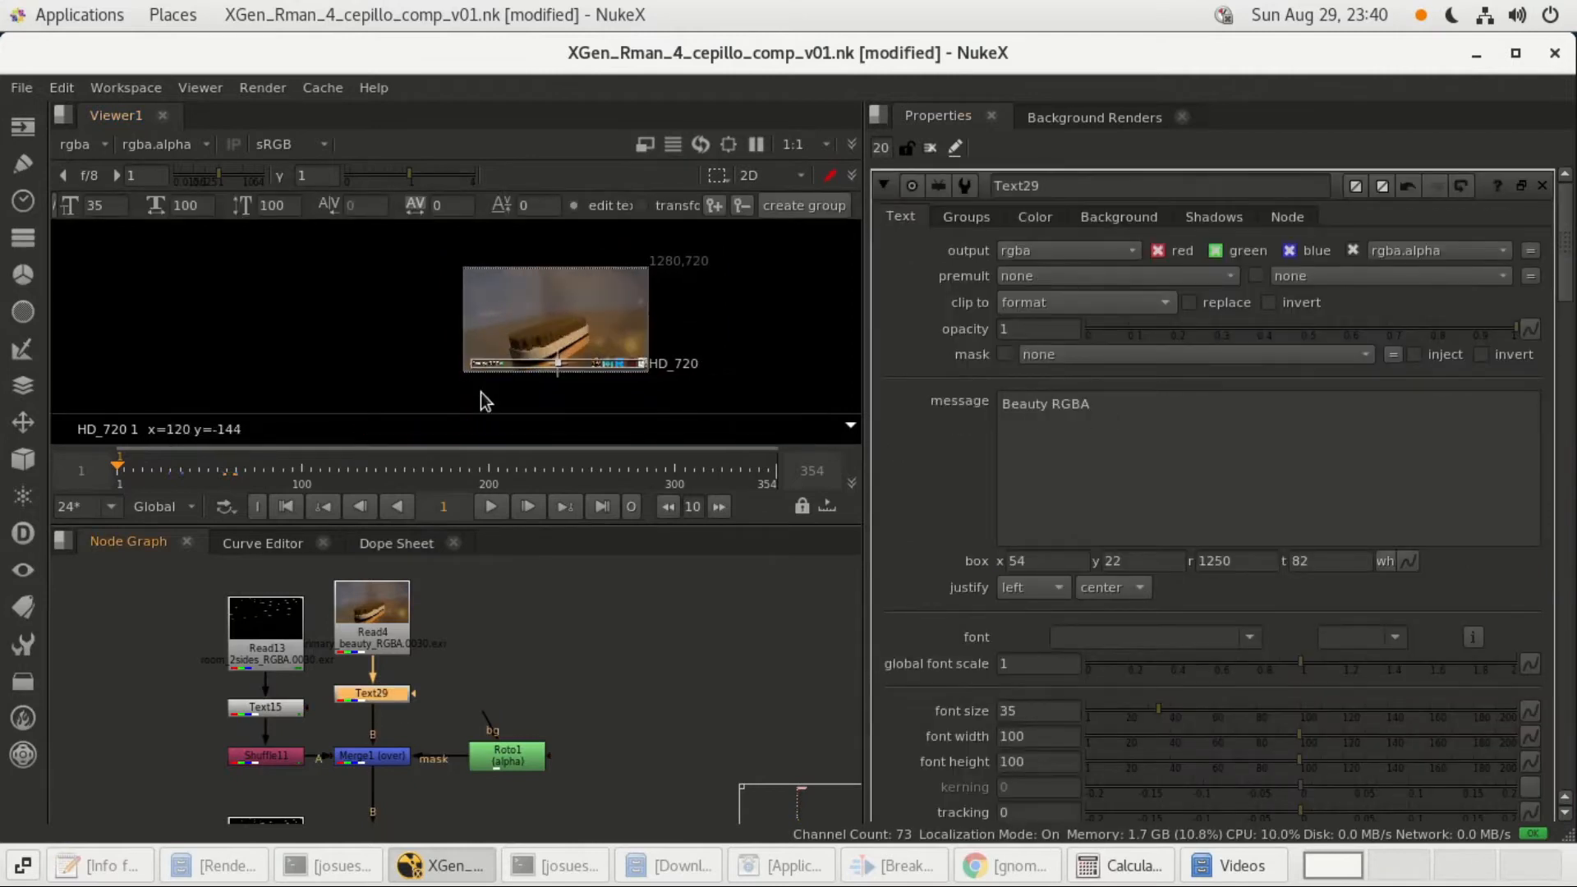
scroll(498, 360, "up", 3)
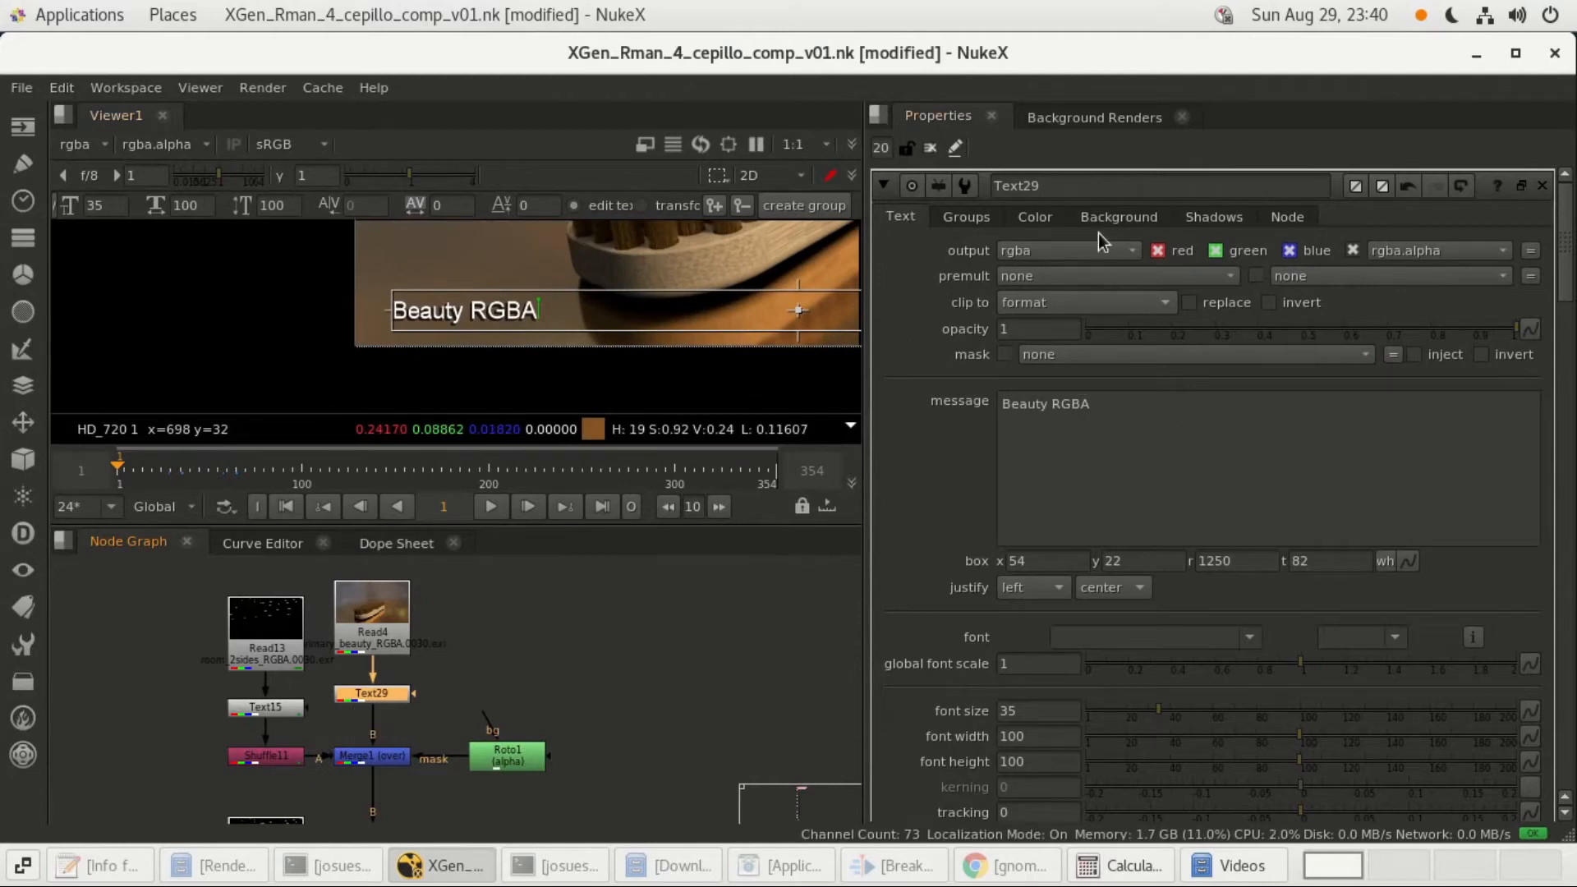
Set Text29's lifetime range to frames 1 to 29 with use lifetime enabled.
left_click(1288, 218)
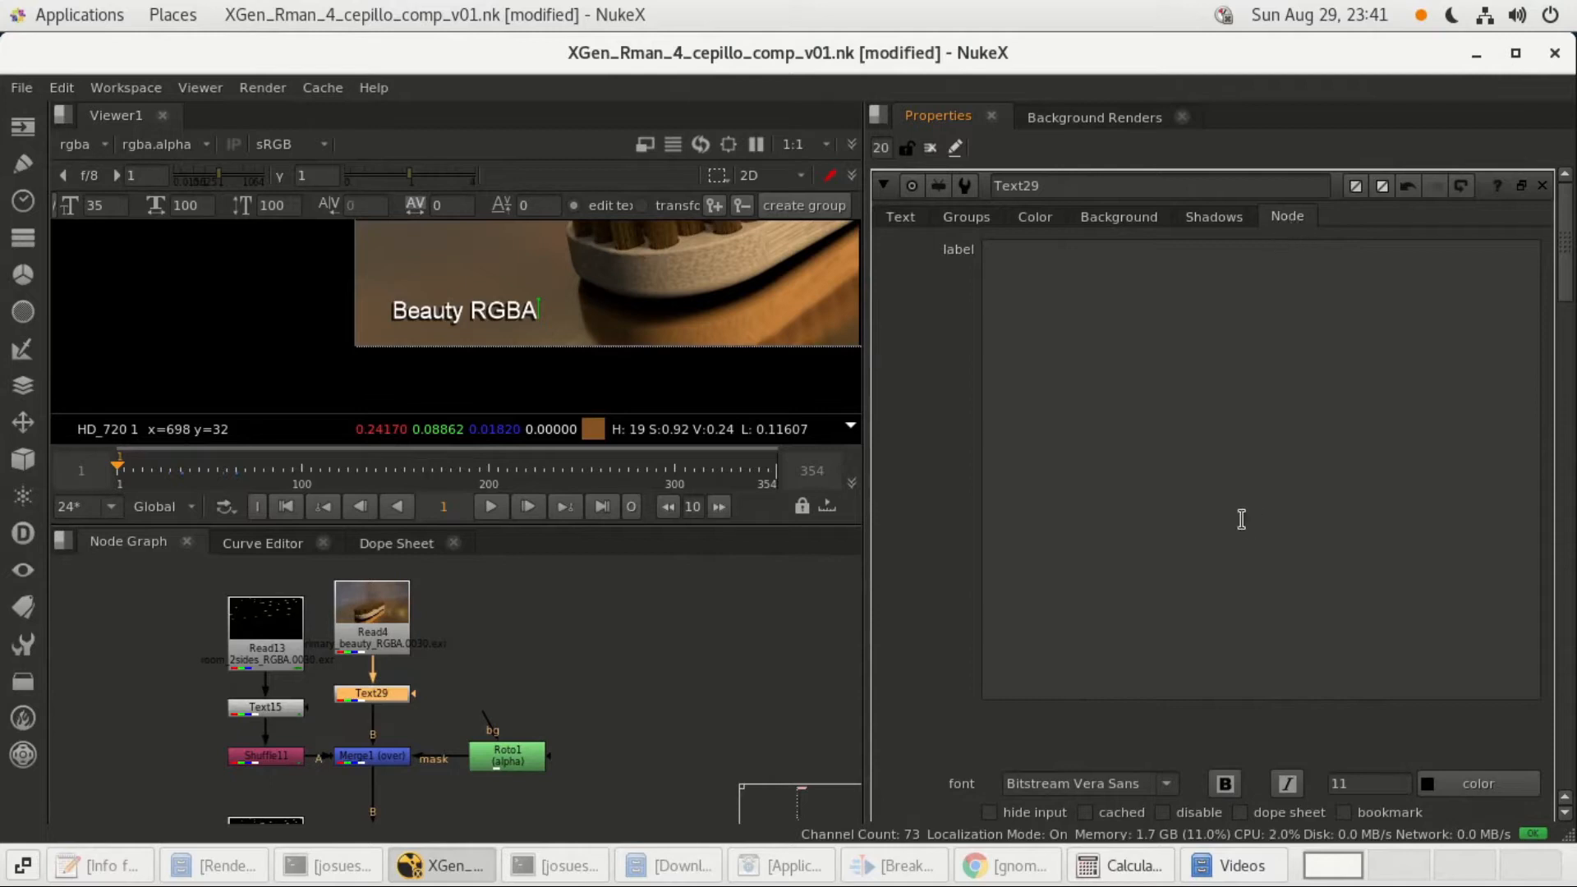
scroll(1245, 519, "down", 3)
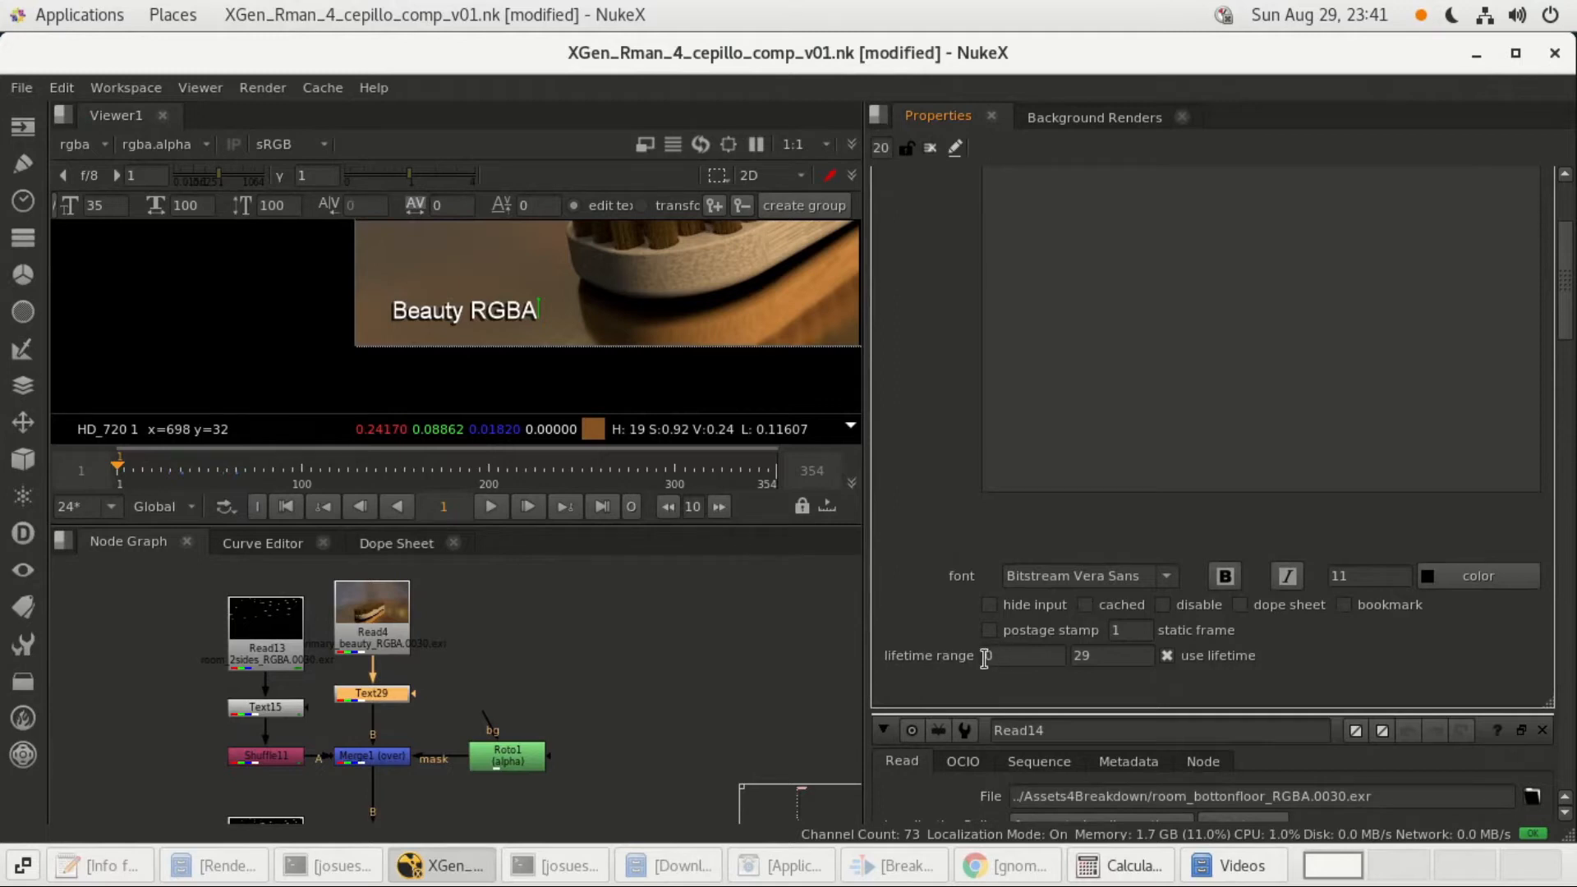
left_click(1169, 656)
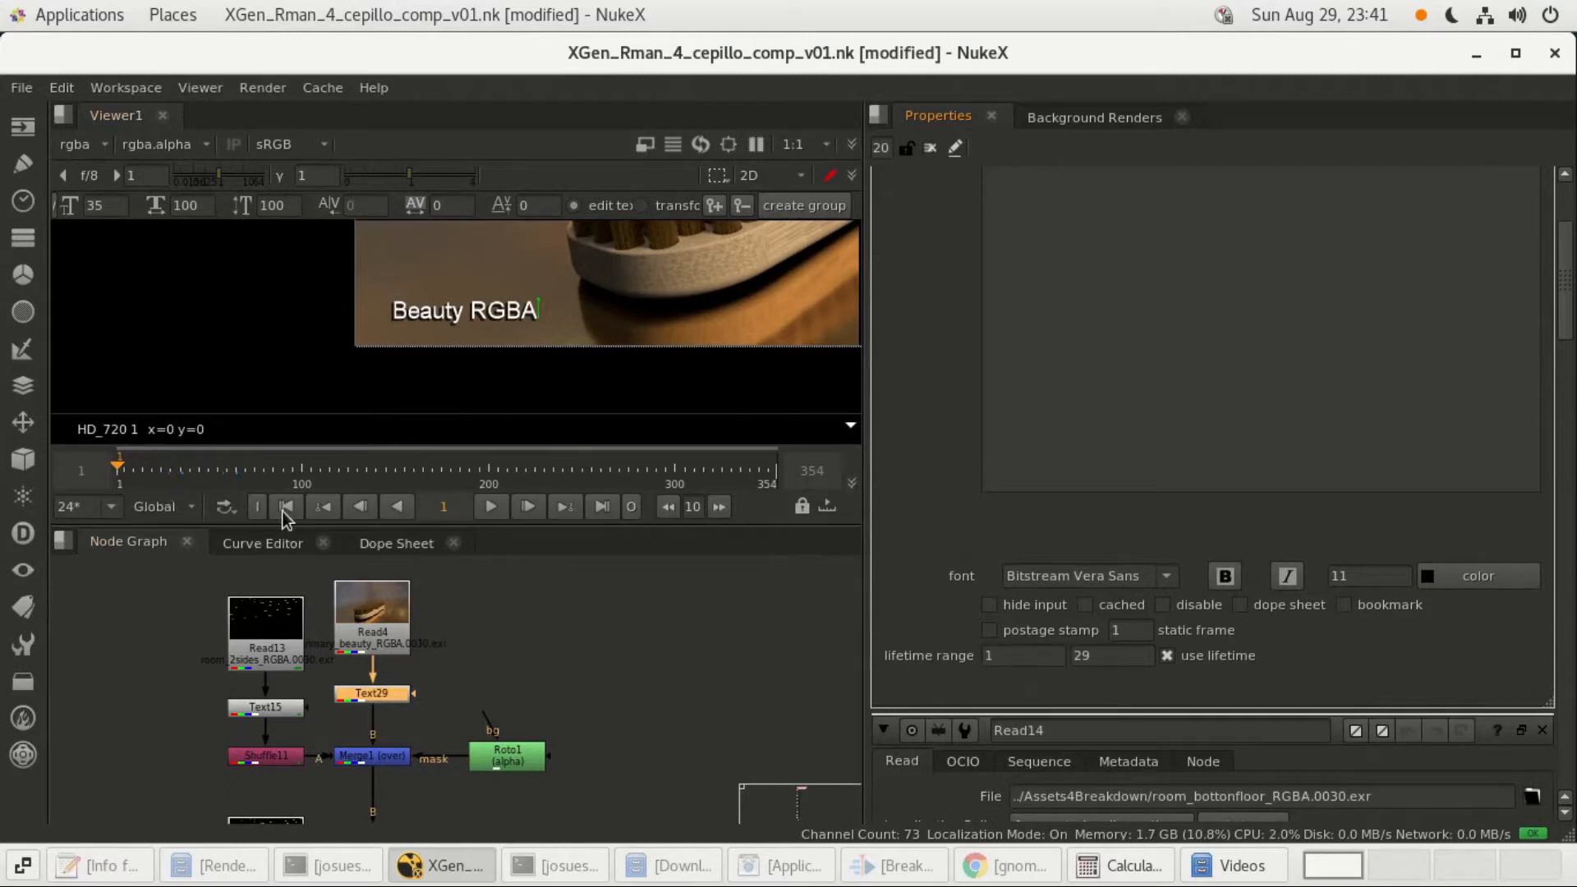
Go to frame 28, show Text29's message settings, and step frame by frame to frame 30 to check the caption change.
left_click(169, 473)
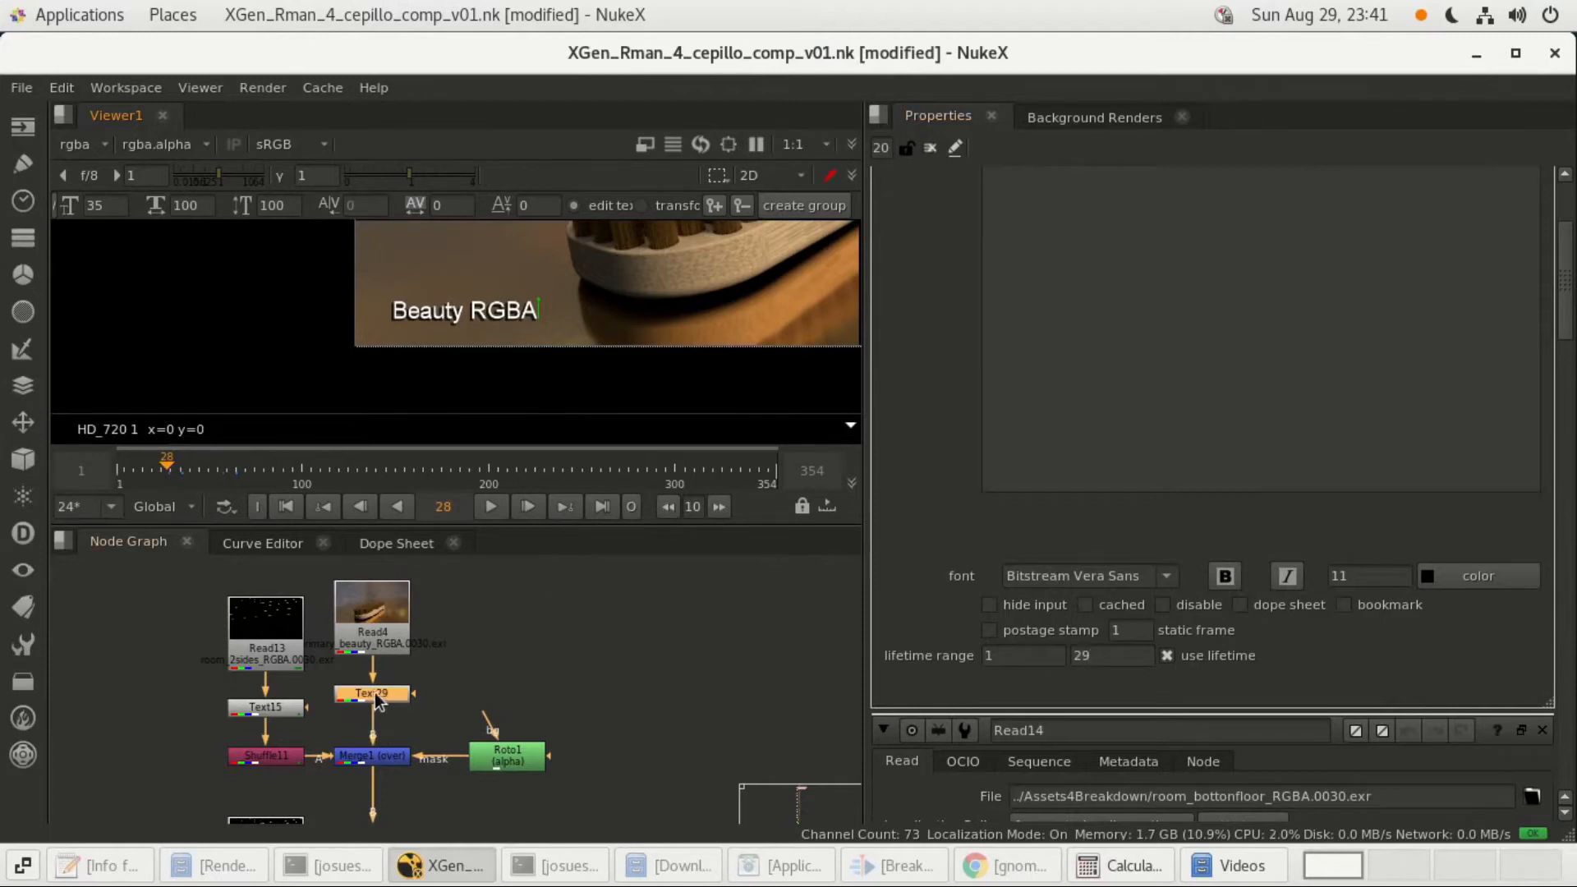
scroll(1011, 197, "up", 3)
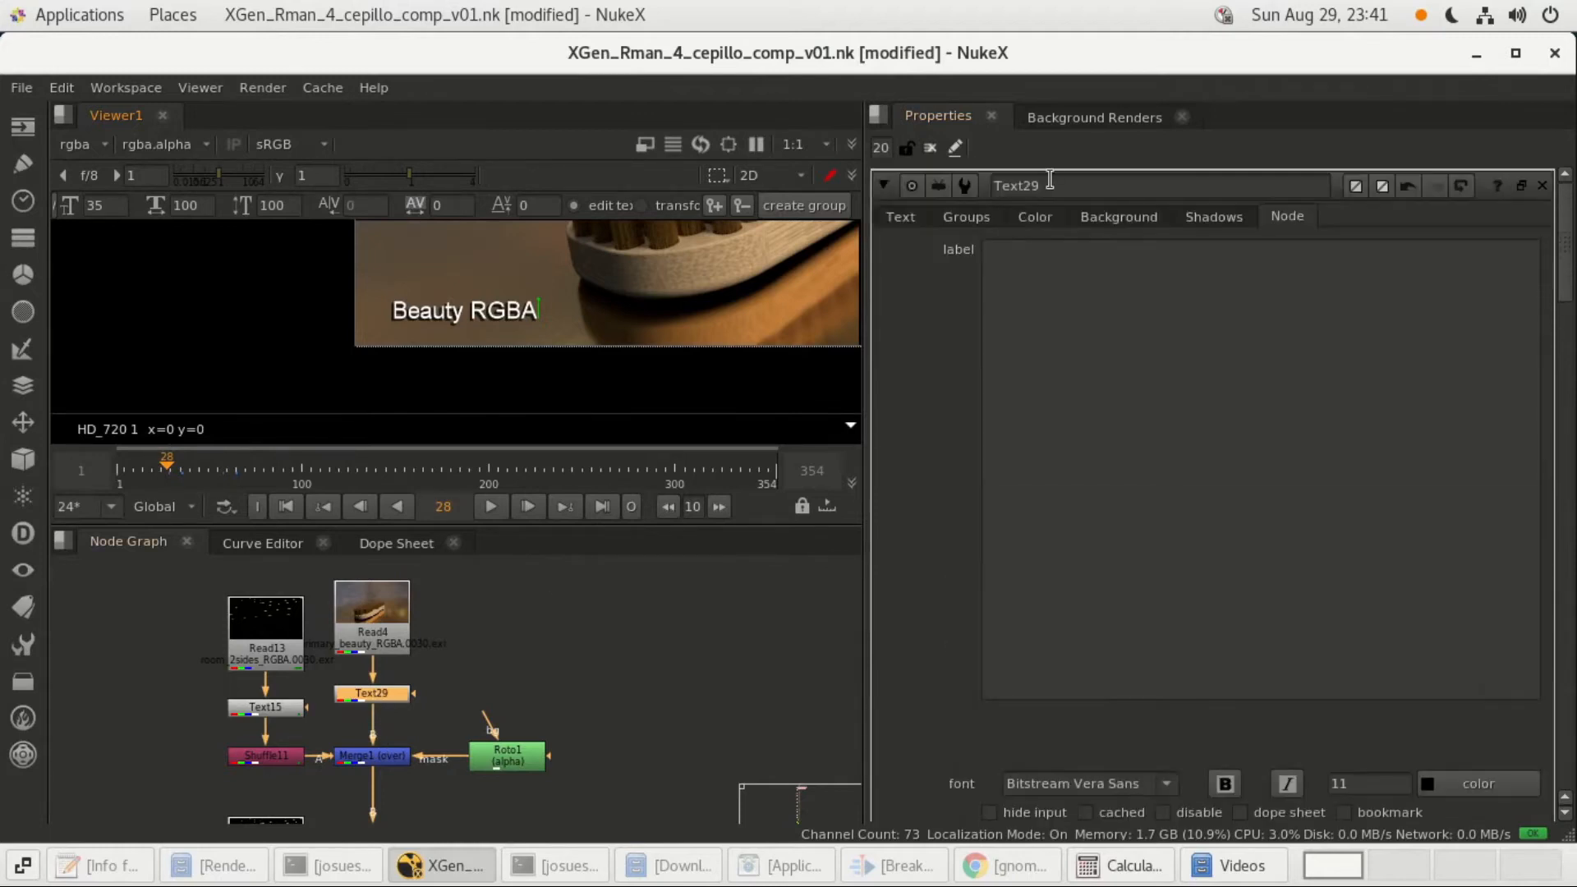
left_click(903, 217)
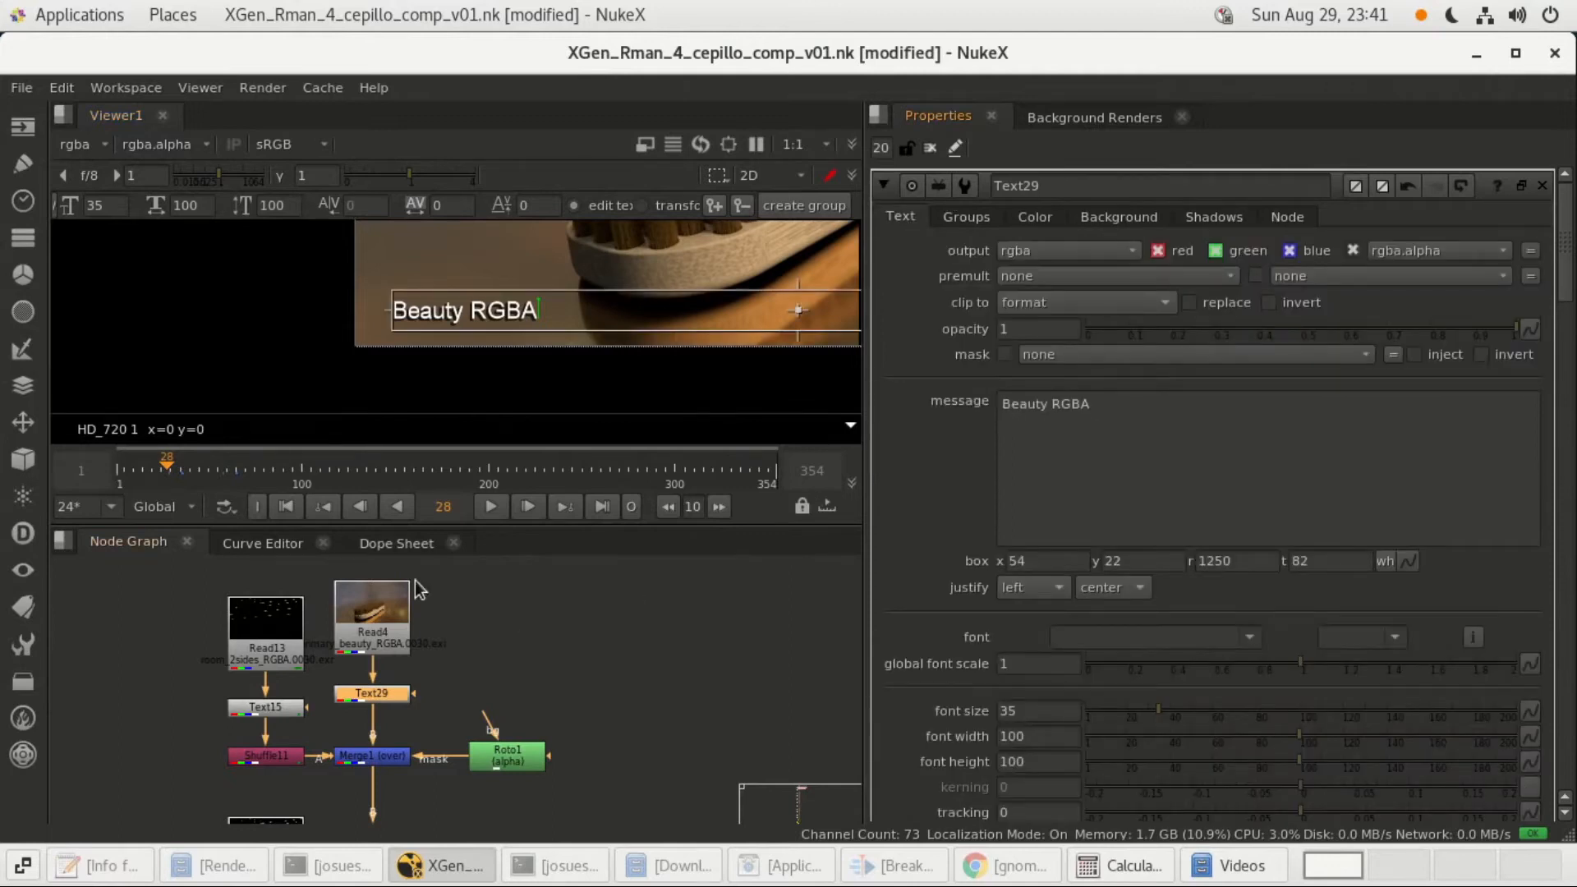
left_click(526, 507)
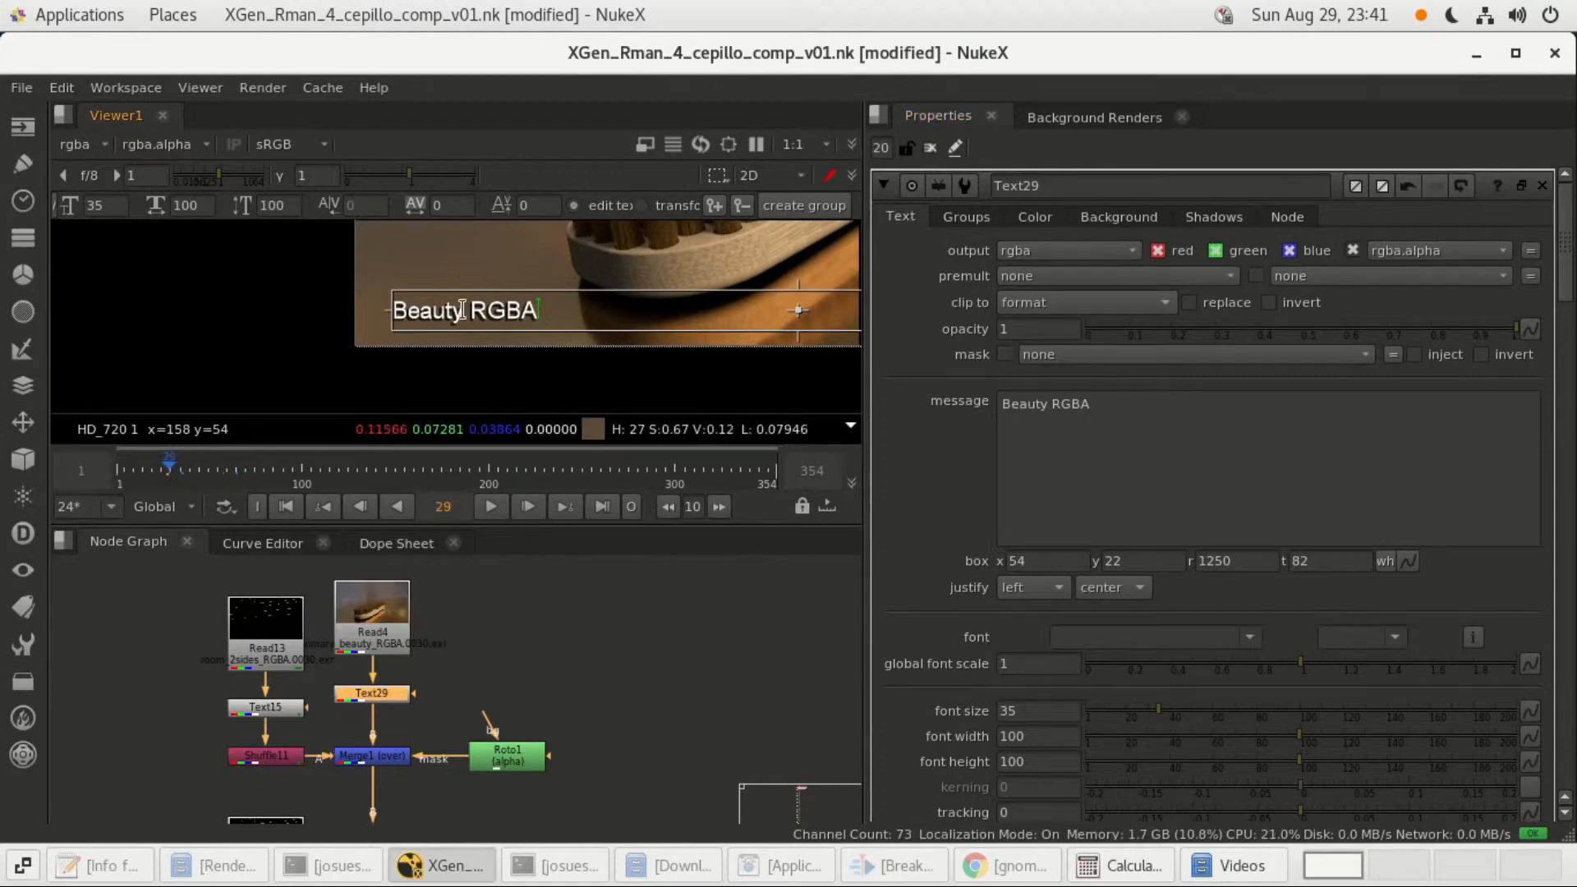
left_click(529, 507)
key("d")
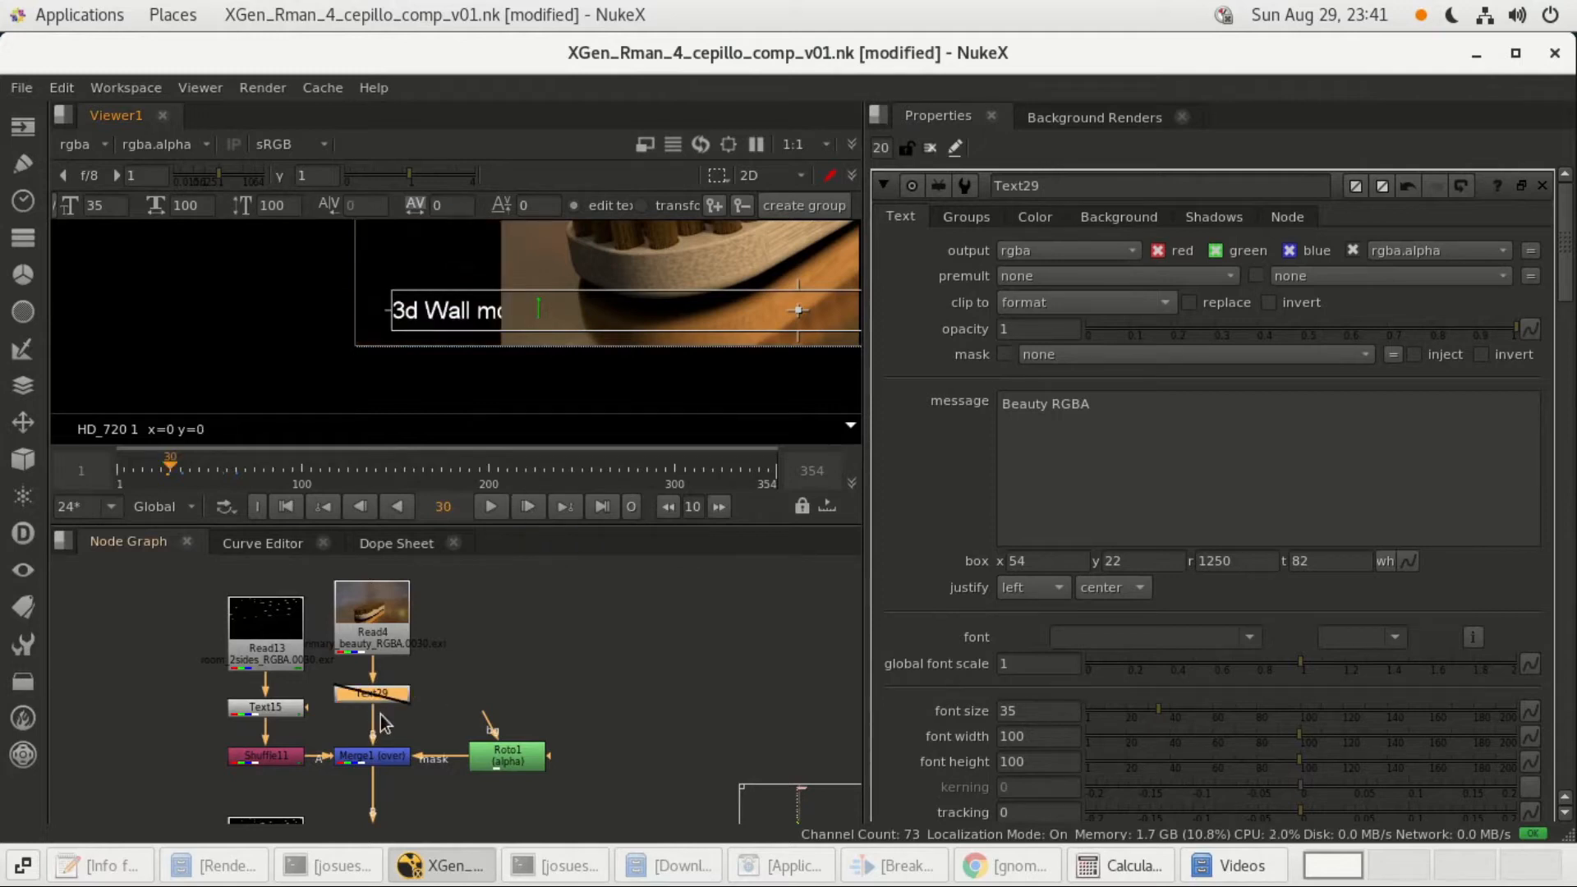
Open the Text15 node's message settings and advance to frame 31 to view its caption in the wipe.
left_click(269, 713)
double_click(268, 709)
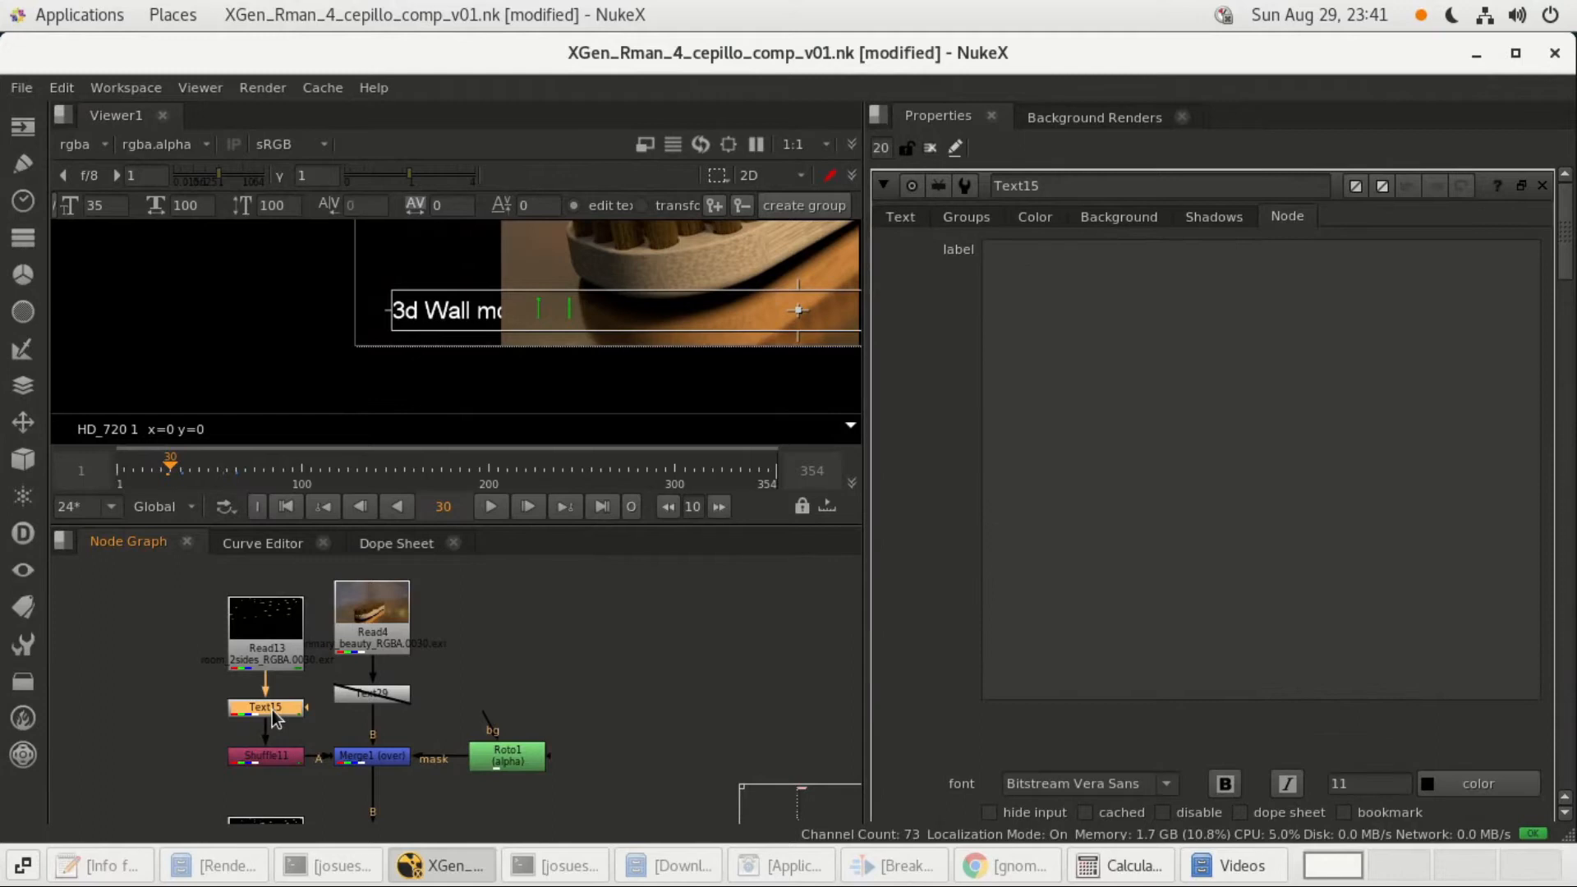
left_click(907, 217)
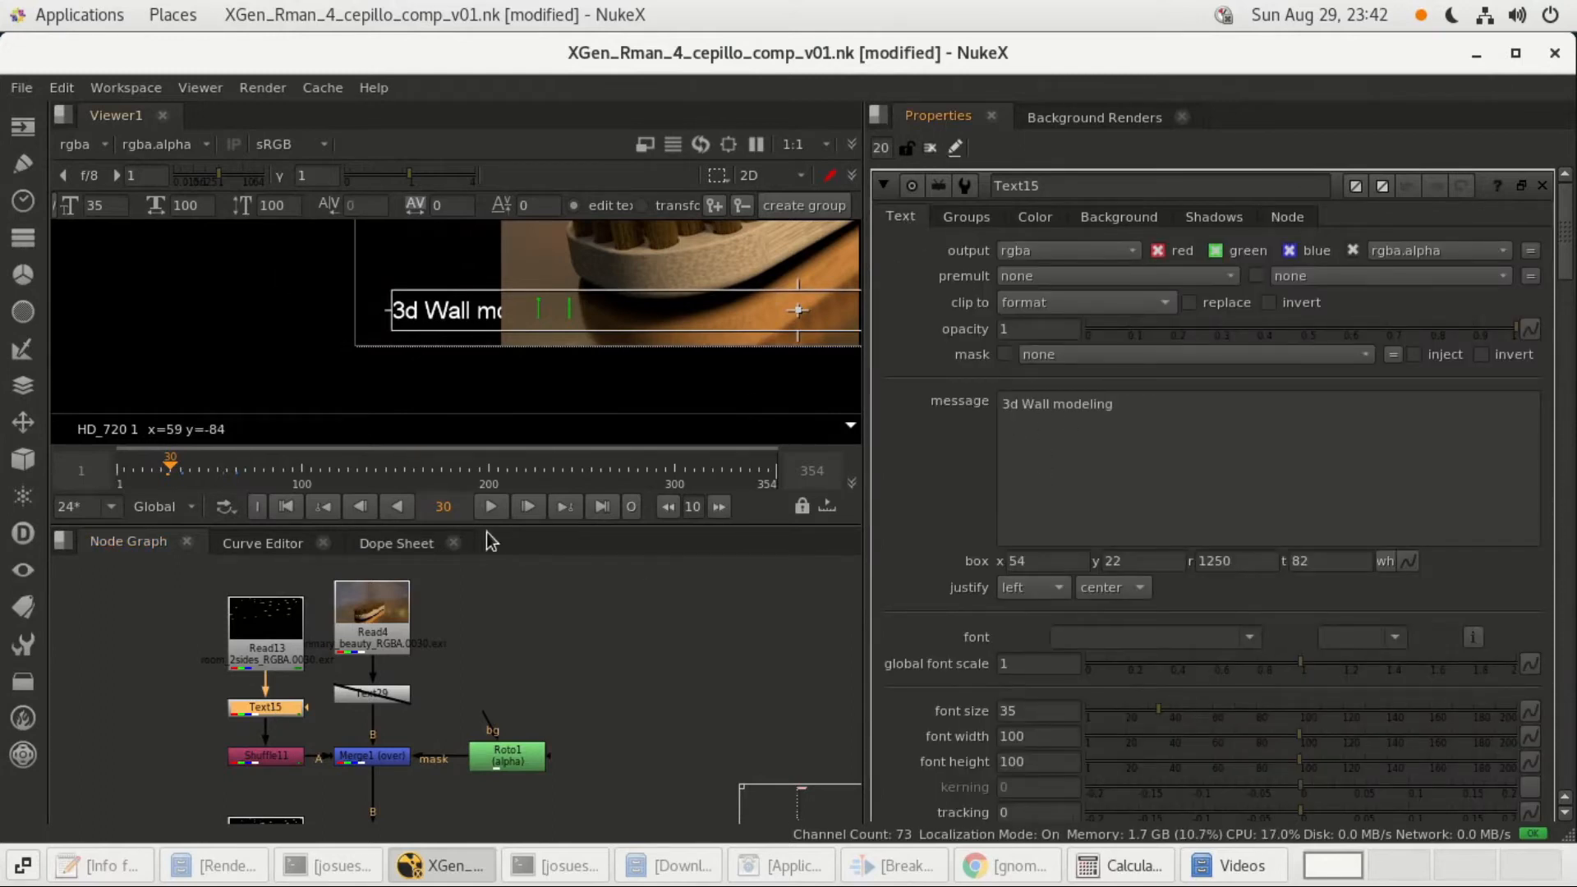
left_click(527, 508)
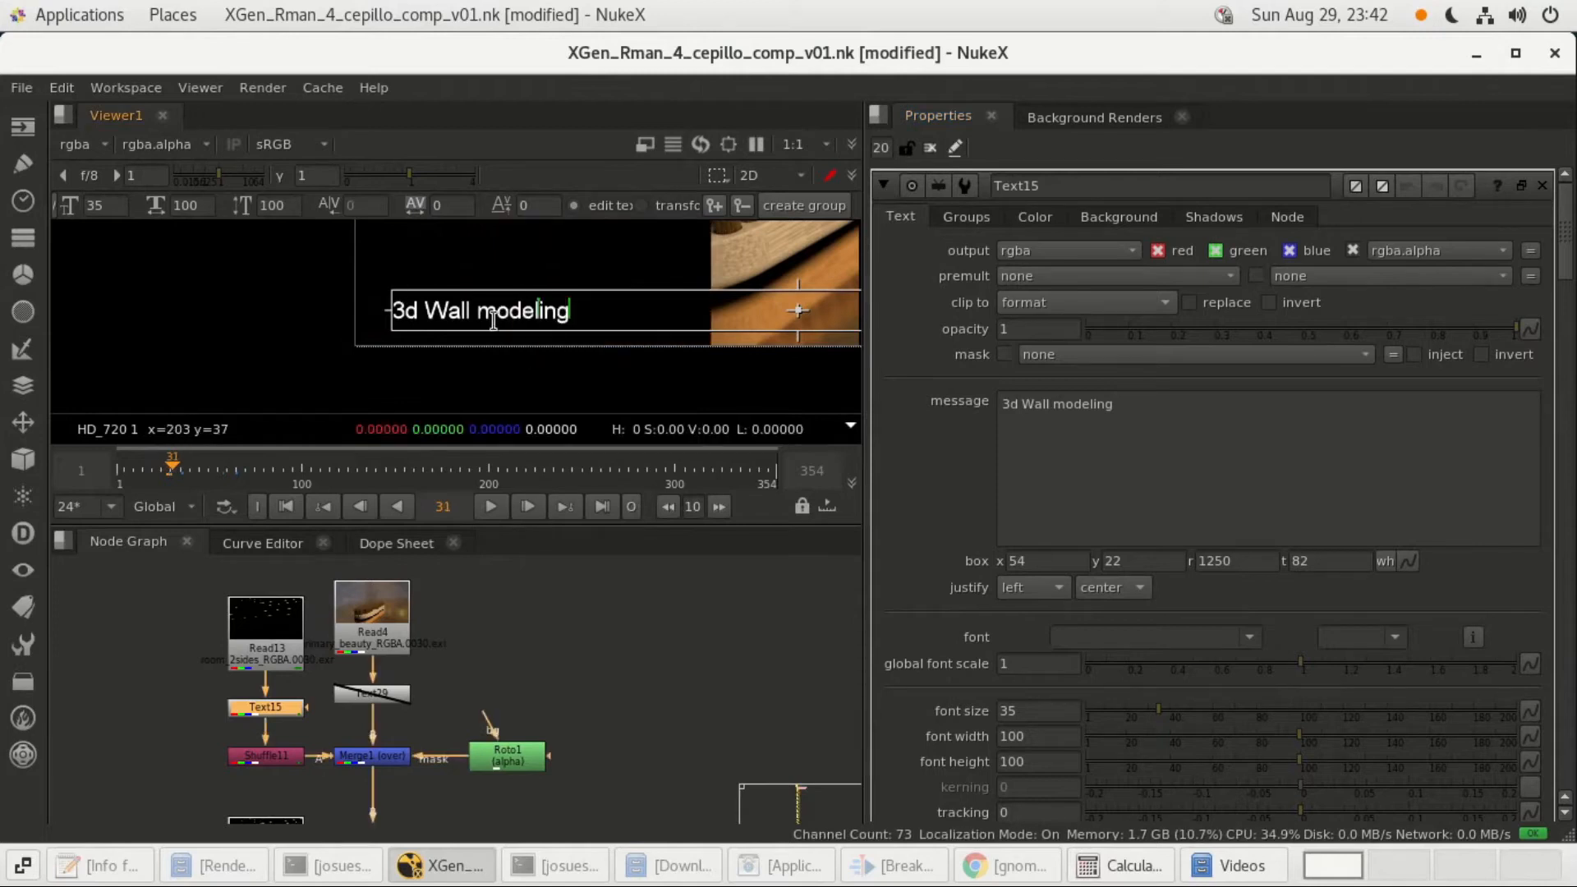
Show the Read14 branch in the node graph and inspect Text15's lifetime range settings.
middle_click_drag(539, 708, 497, 656)
middle_click_drag(292, 752, 272, 692)
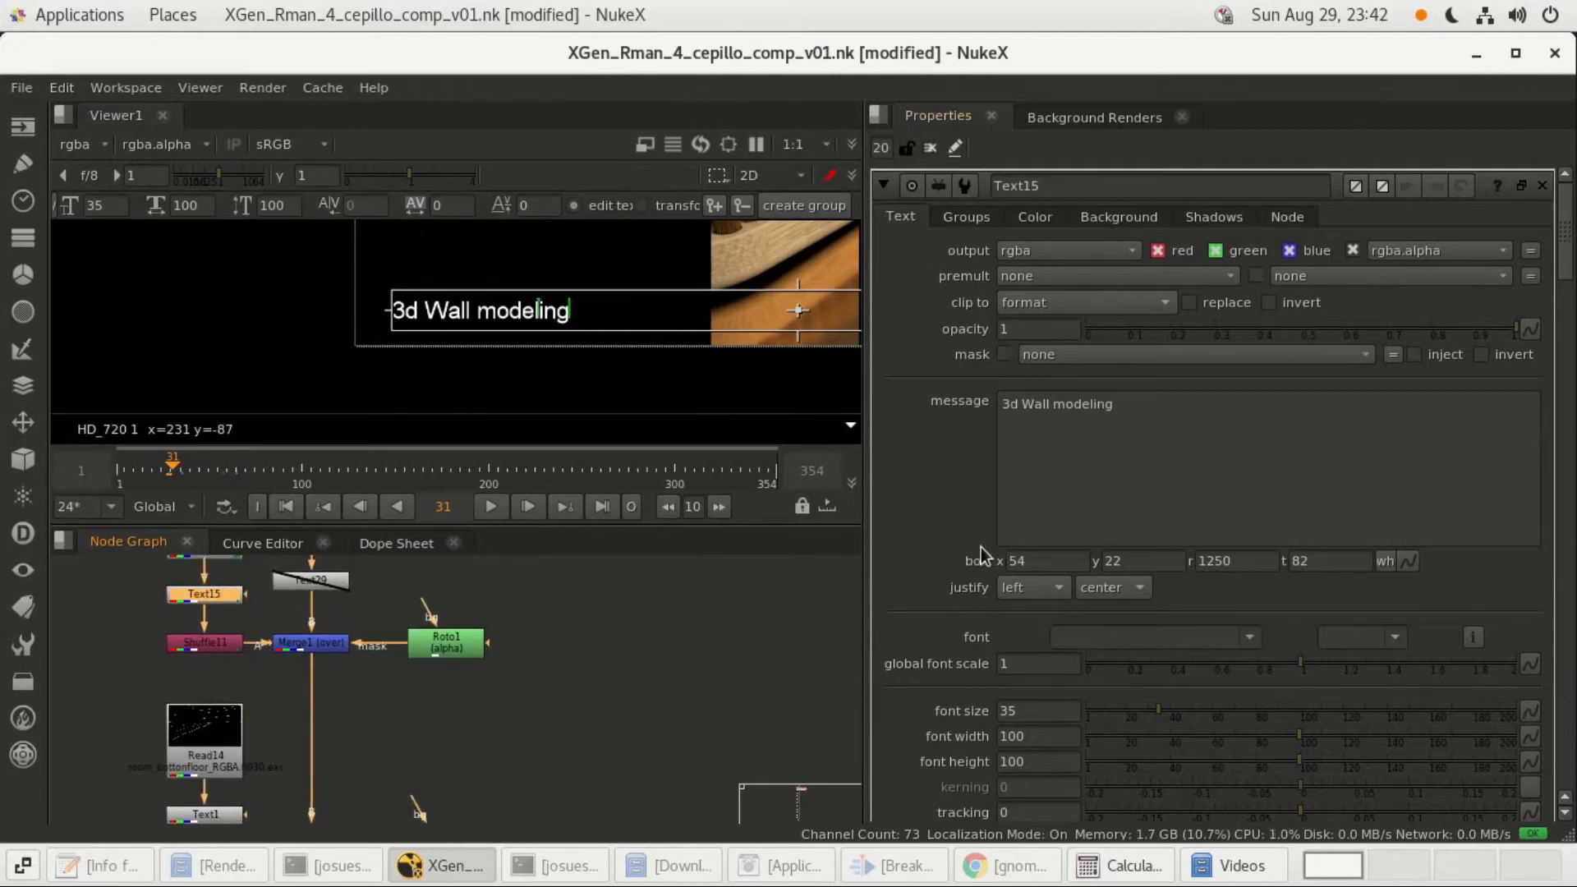
left_click(1287, 219)
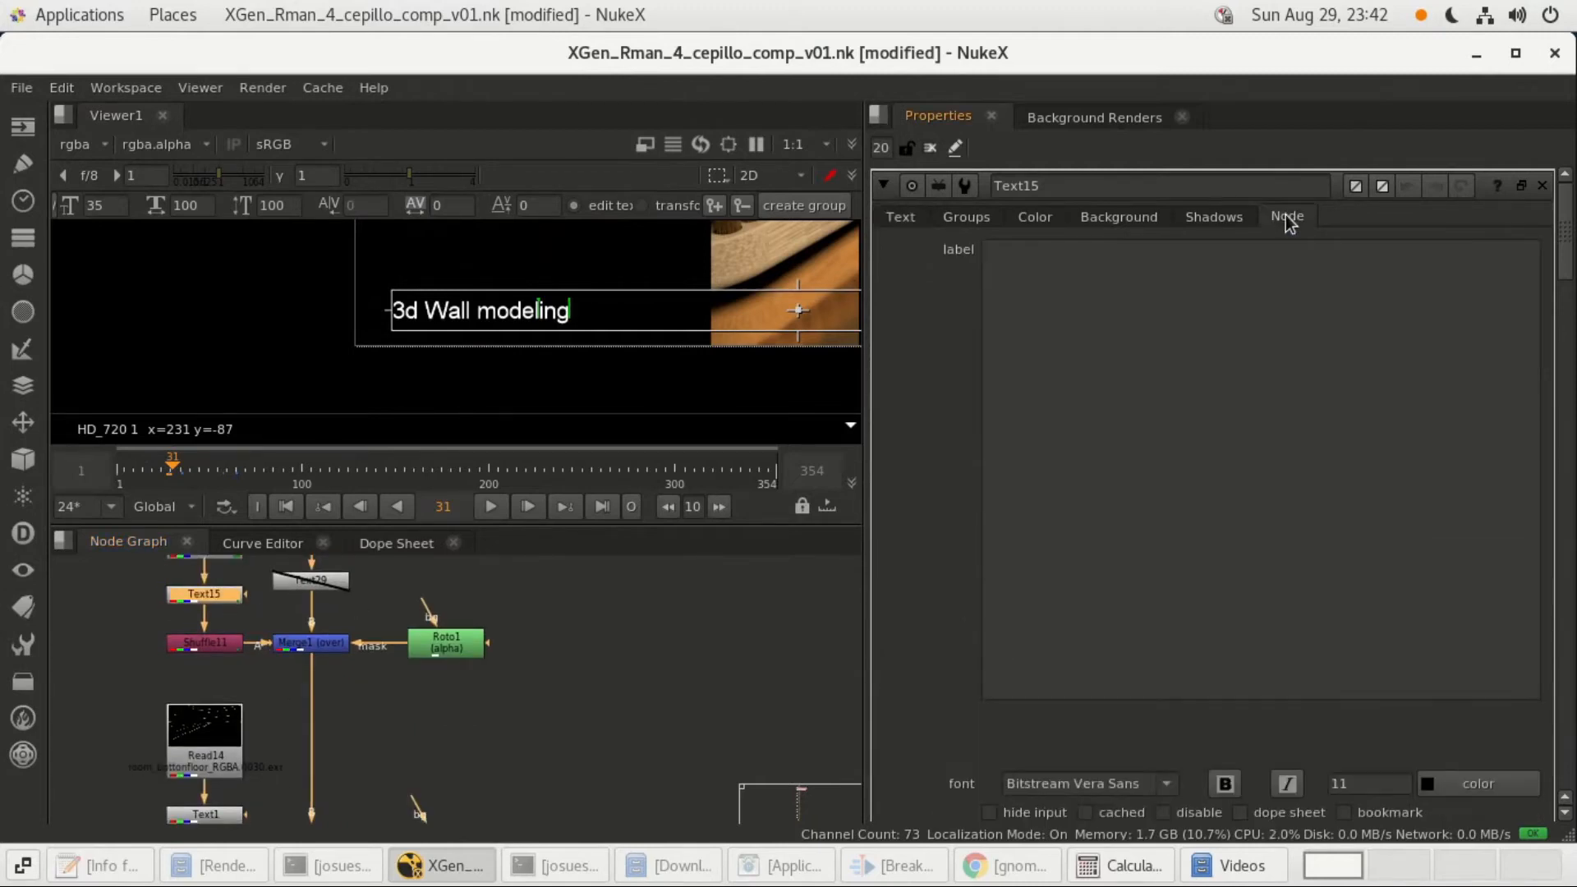
scroll(1273, 312, "down", 3)
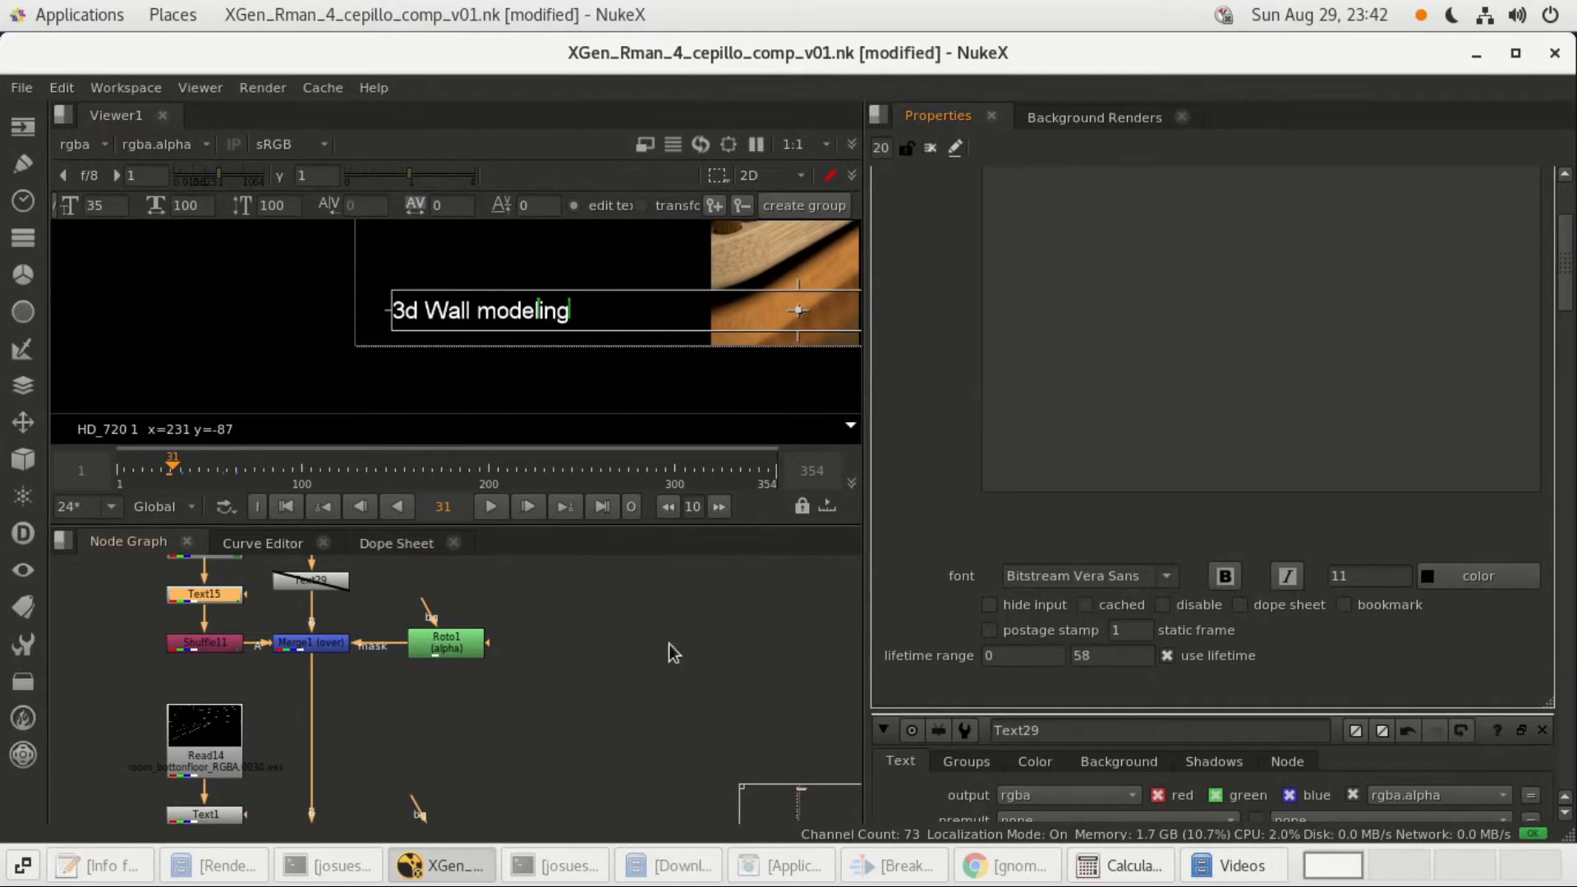
Compare the Read4 and Read13 clips with the Roto1 keyframes around frame 30 in the Dope Sheet.
left_click(393, 542)
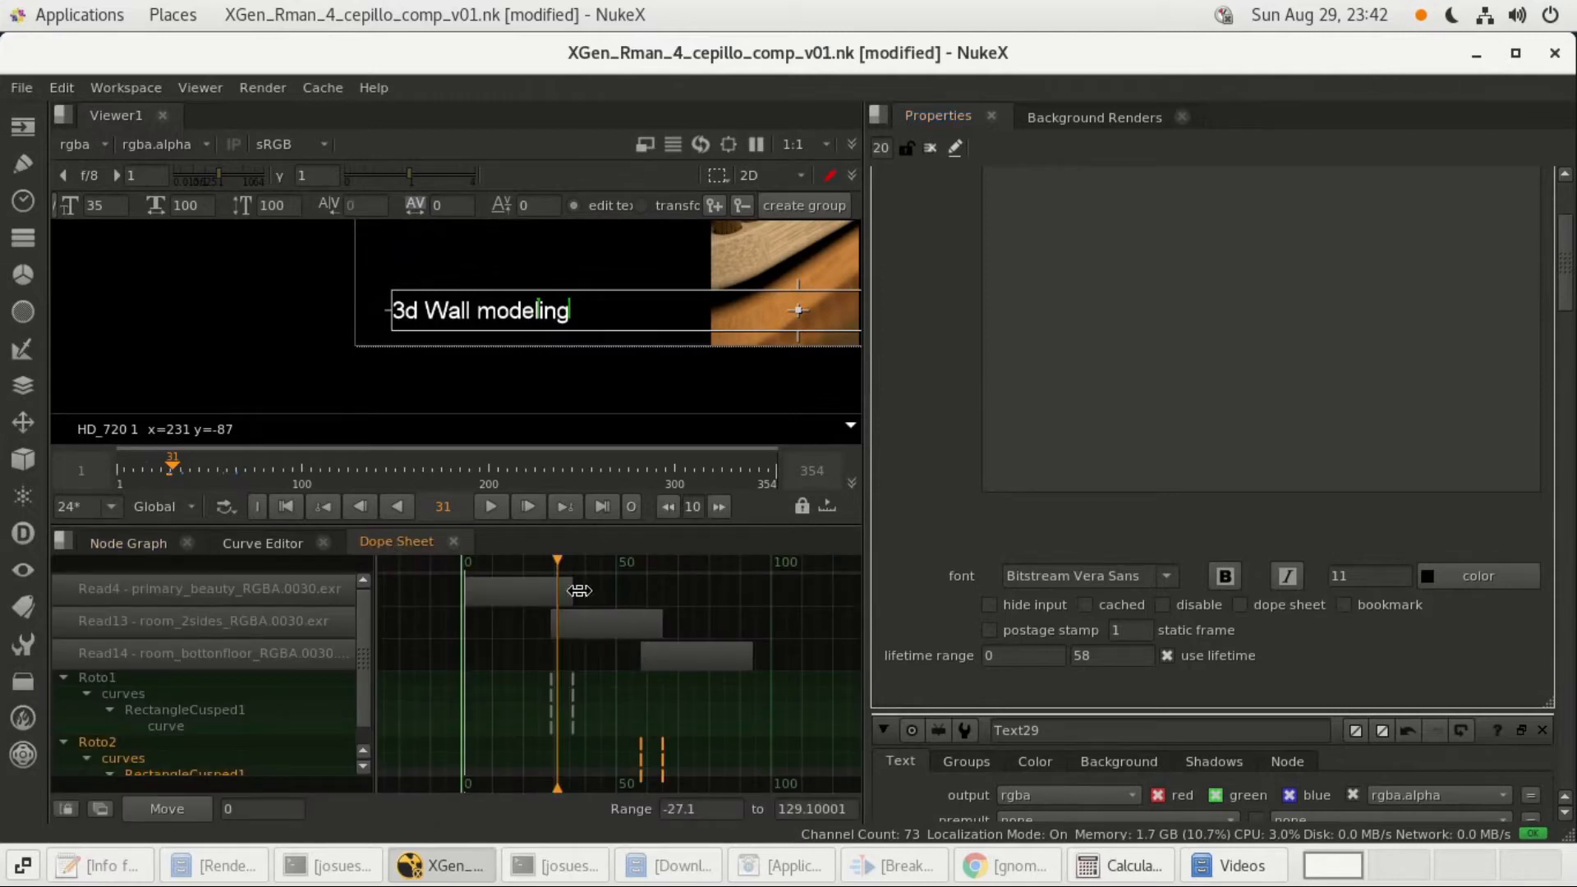
scroll(565, 731, "up", 5)
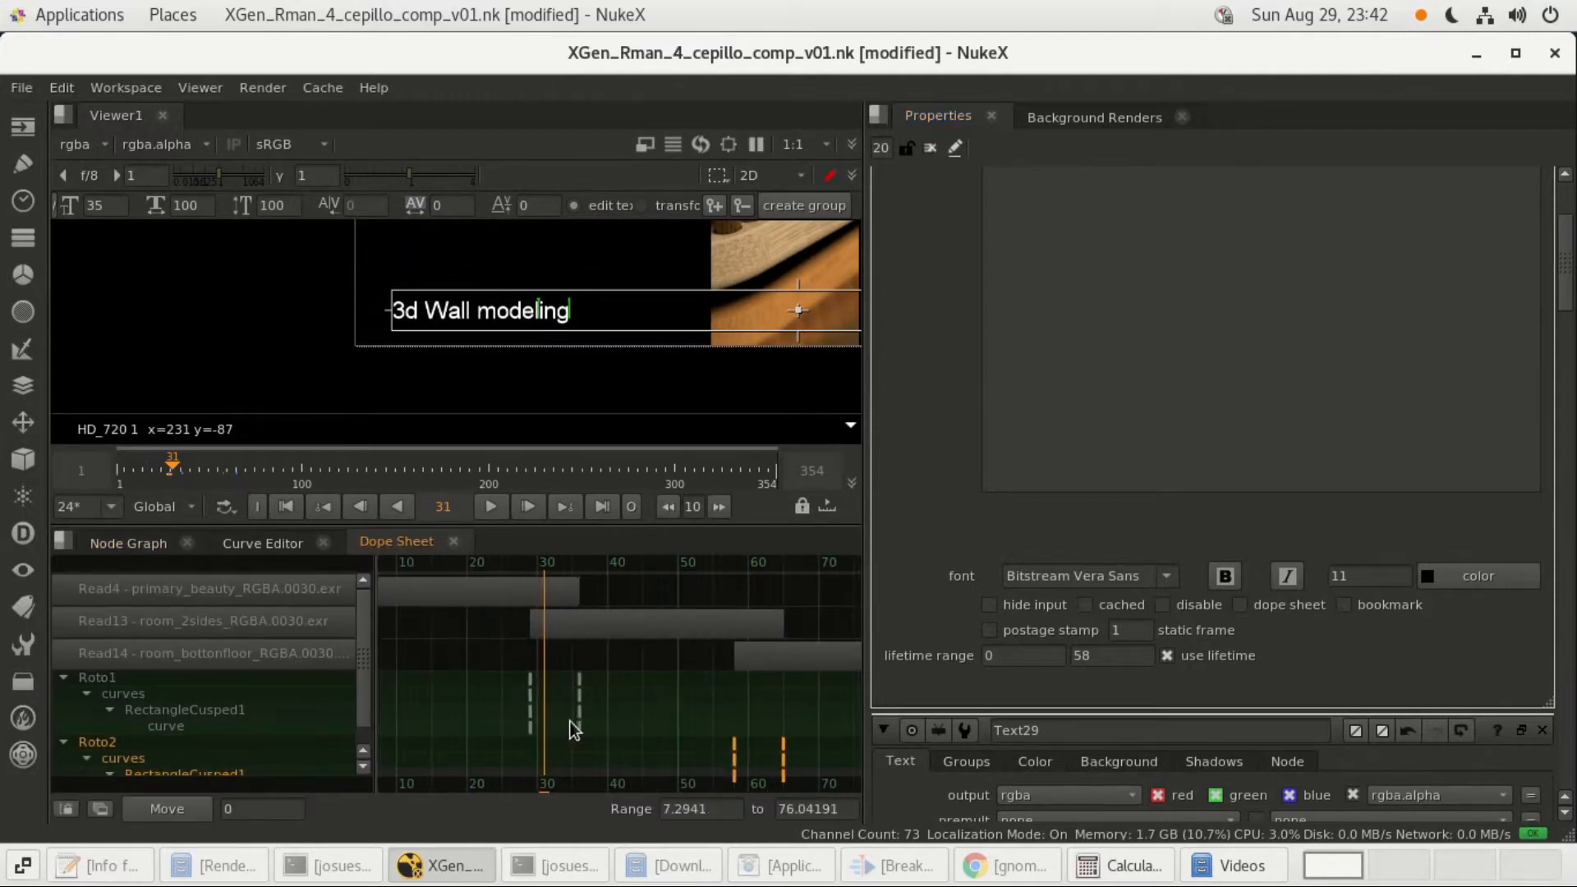
scroll(570, 721, "up", 1)
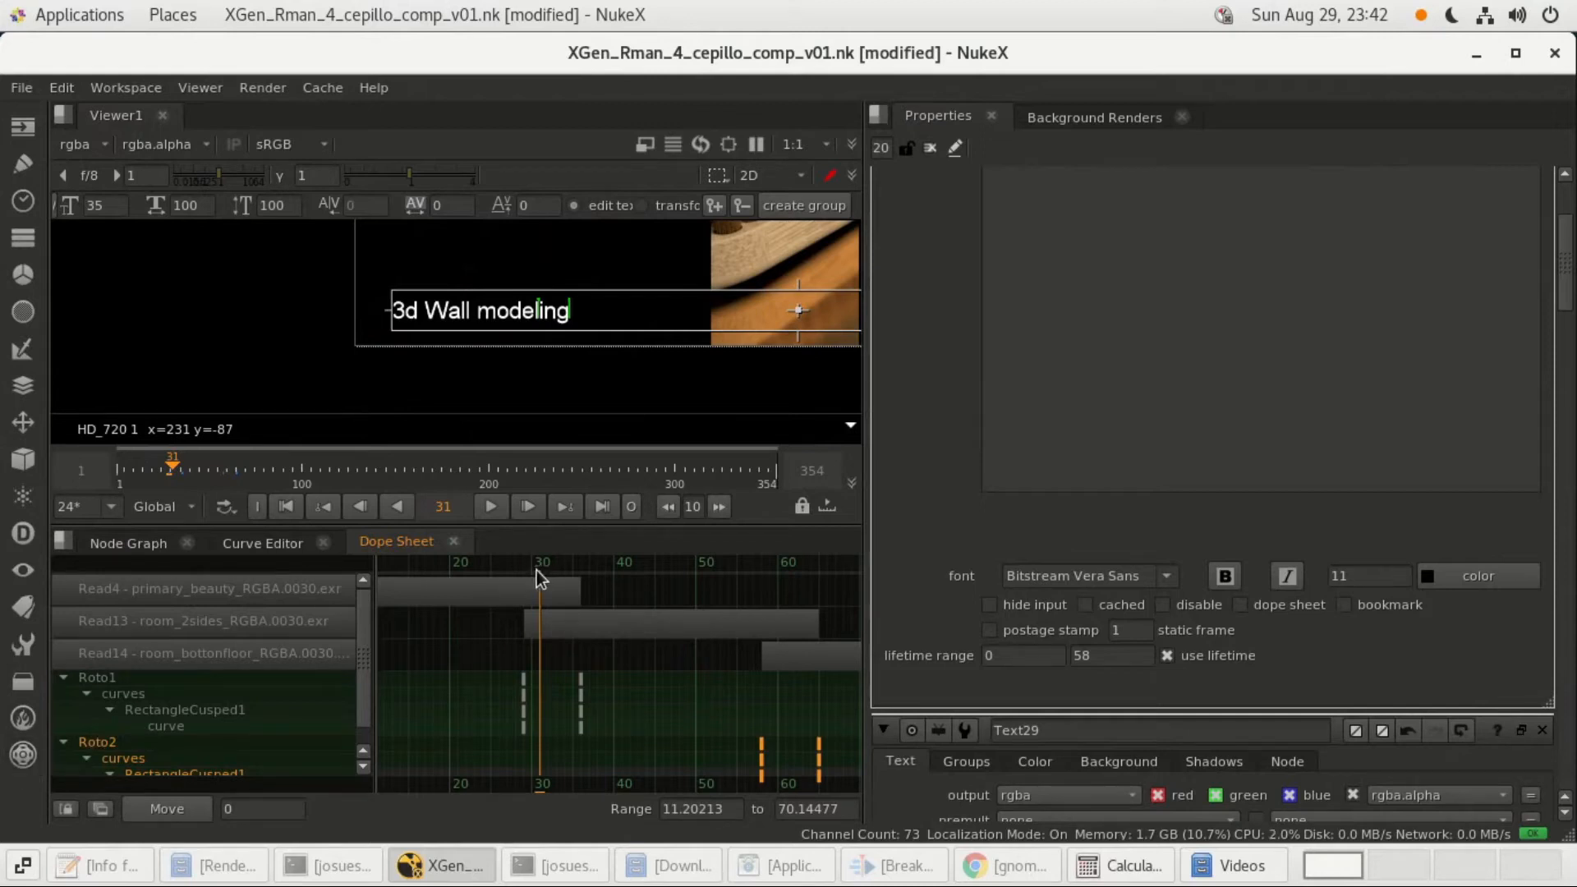
left_click_drag(541, 570, 529, 573)
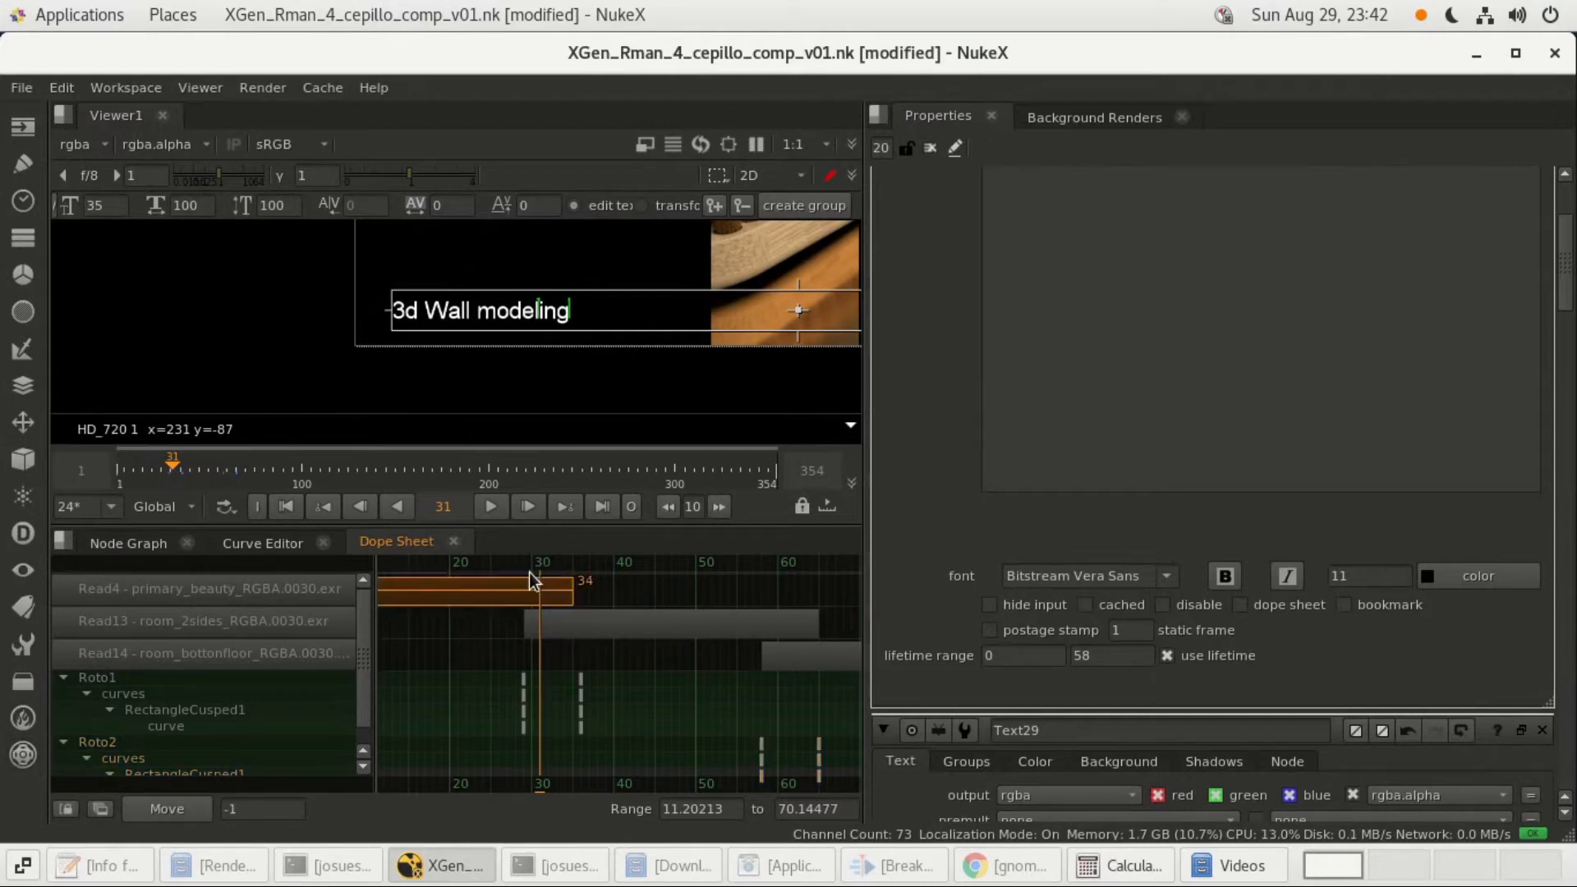
left_click(61, 88)
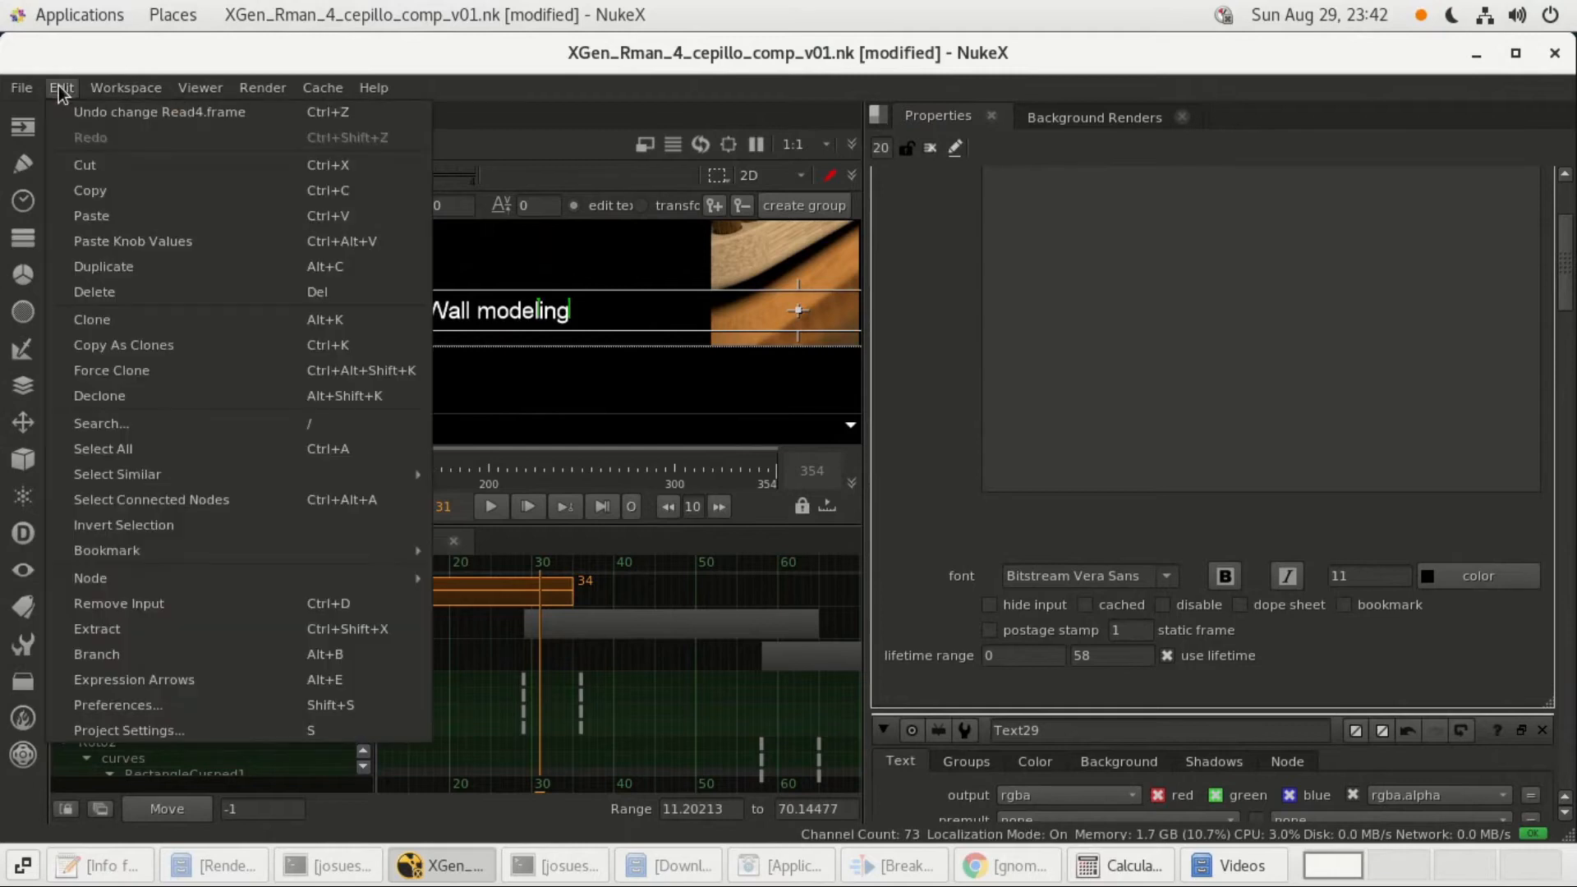
left_click(82, 113)
left_click(61, 88)
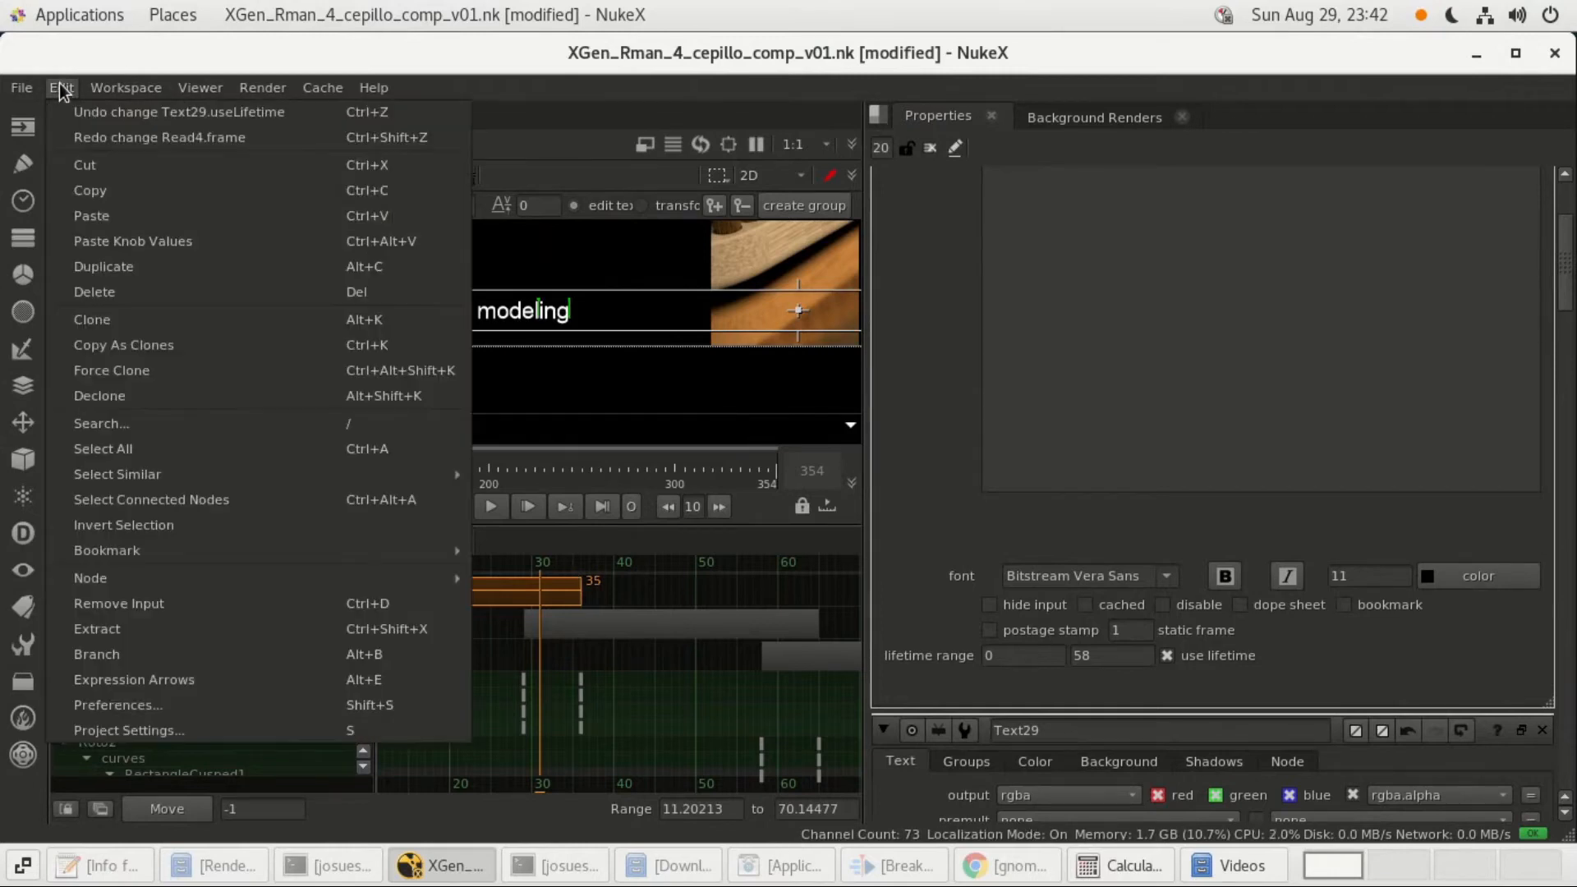
left_click(61, 88)
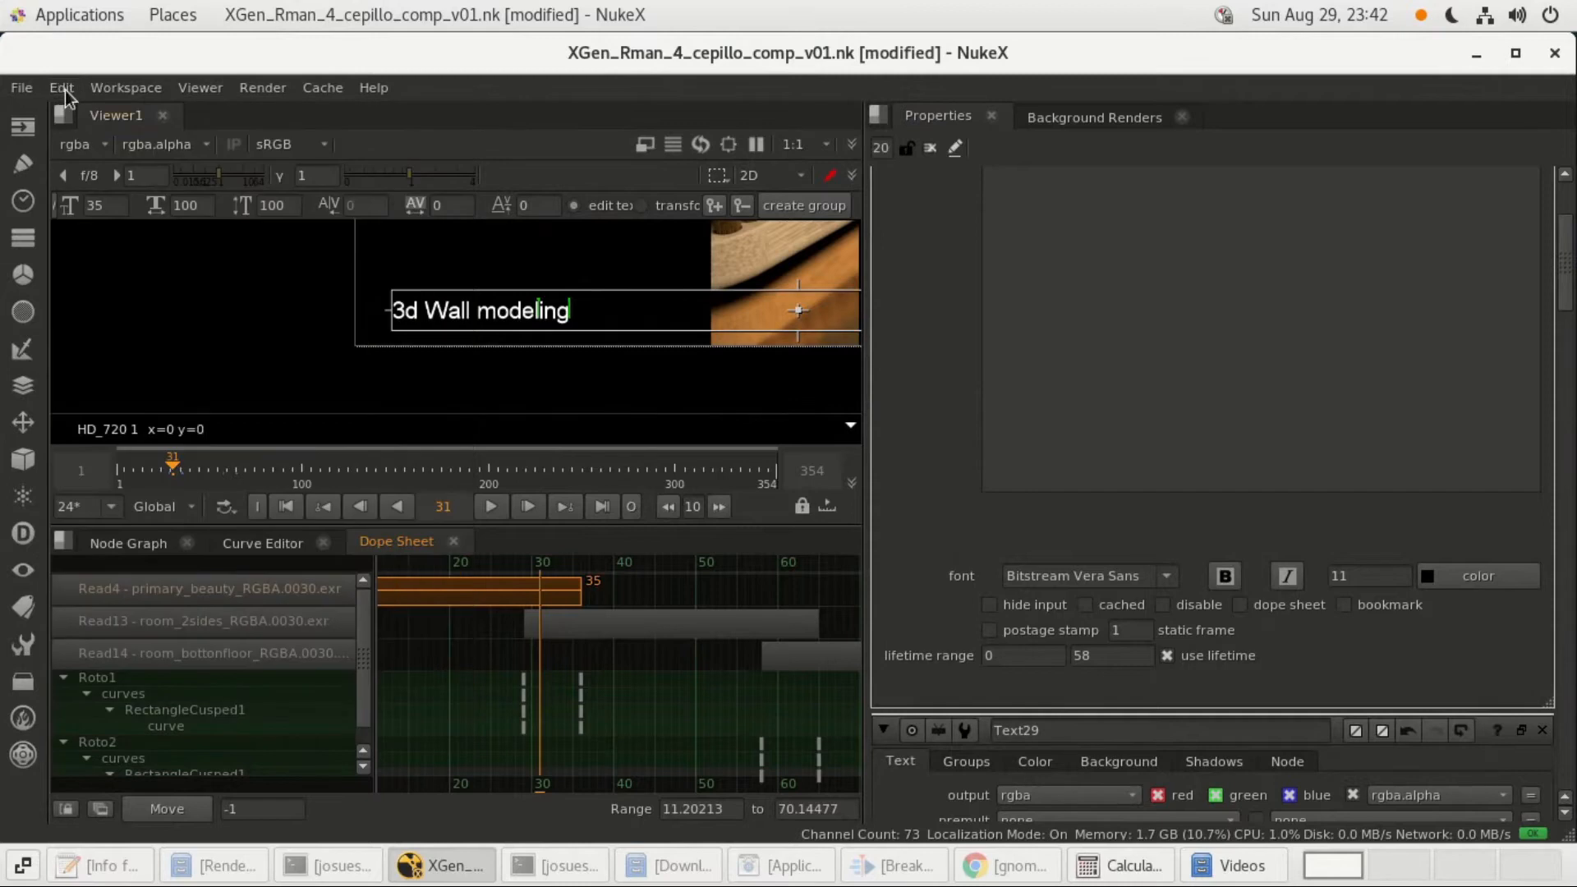
left_click(539, 651)
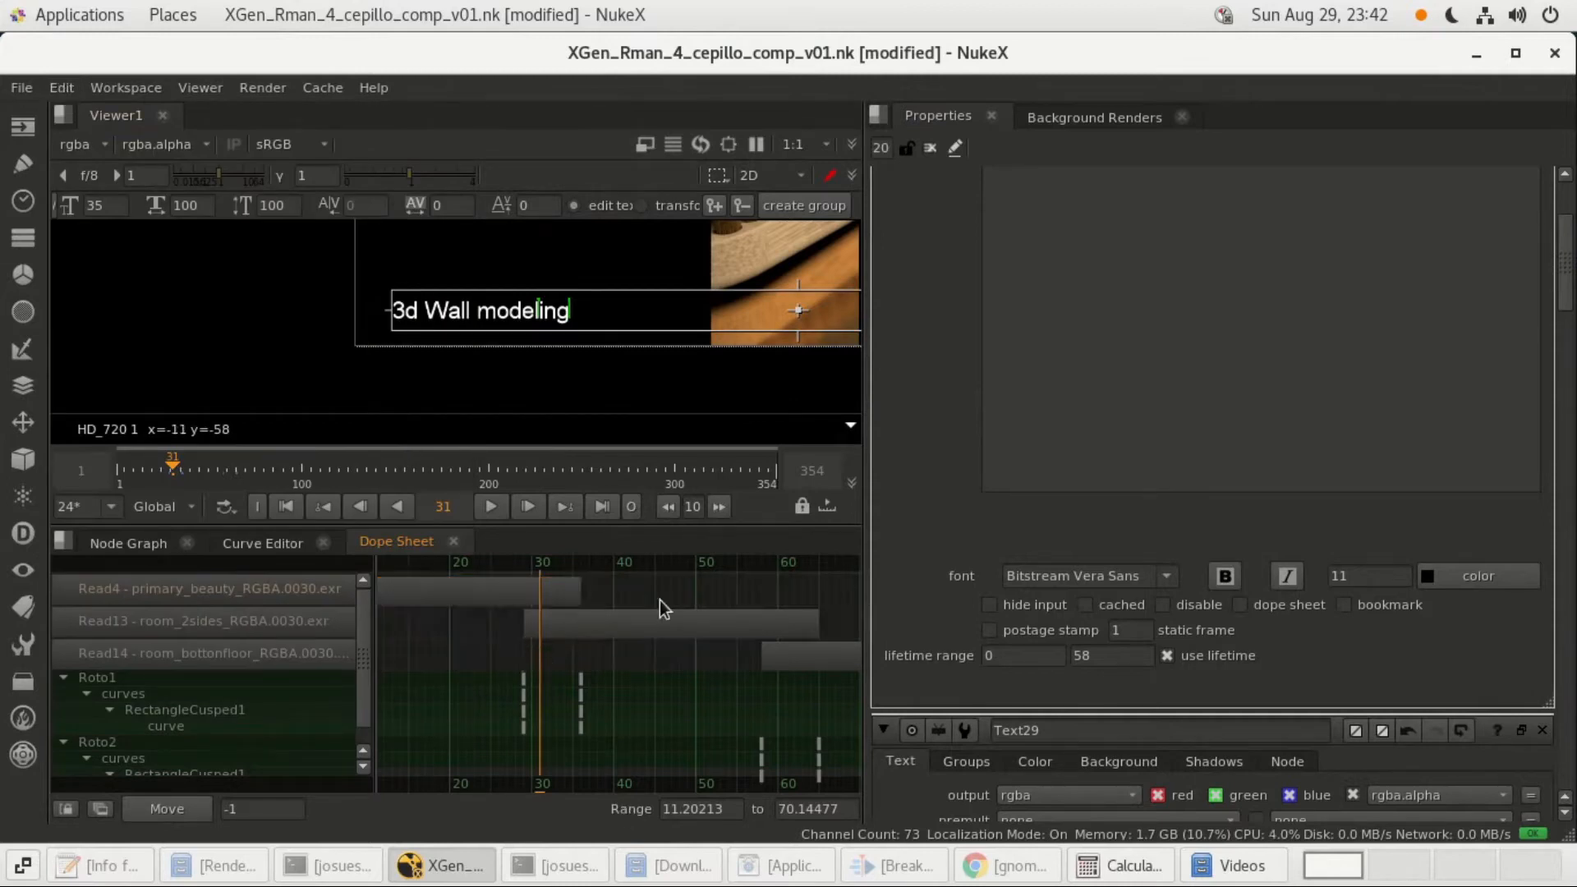
Step back to frame 29 at the start of the first wipe and show Text29's lifetime range settings.
middle_click_drag(671, 585, 678, 611)
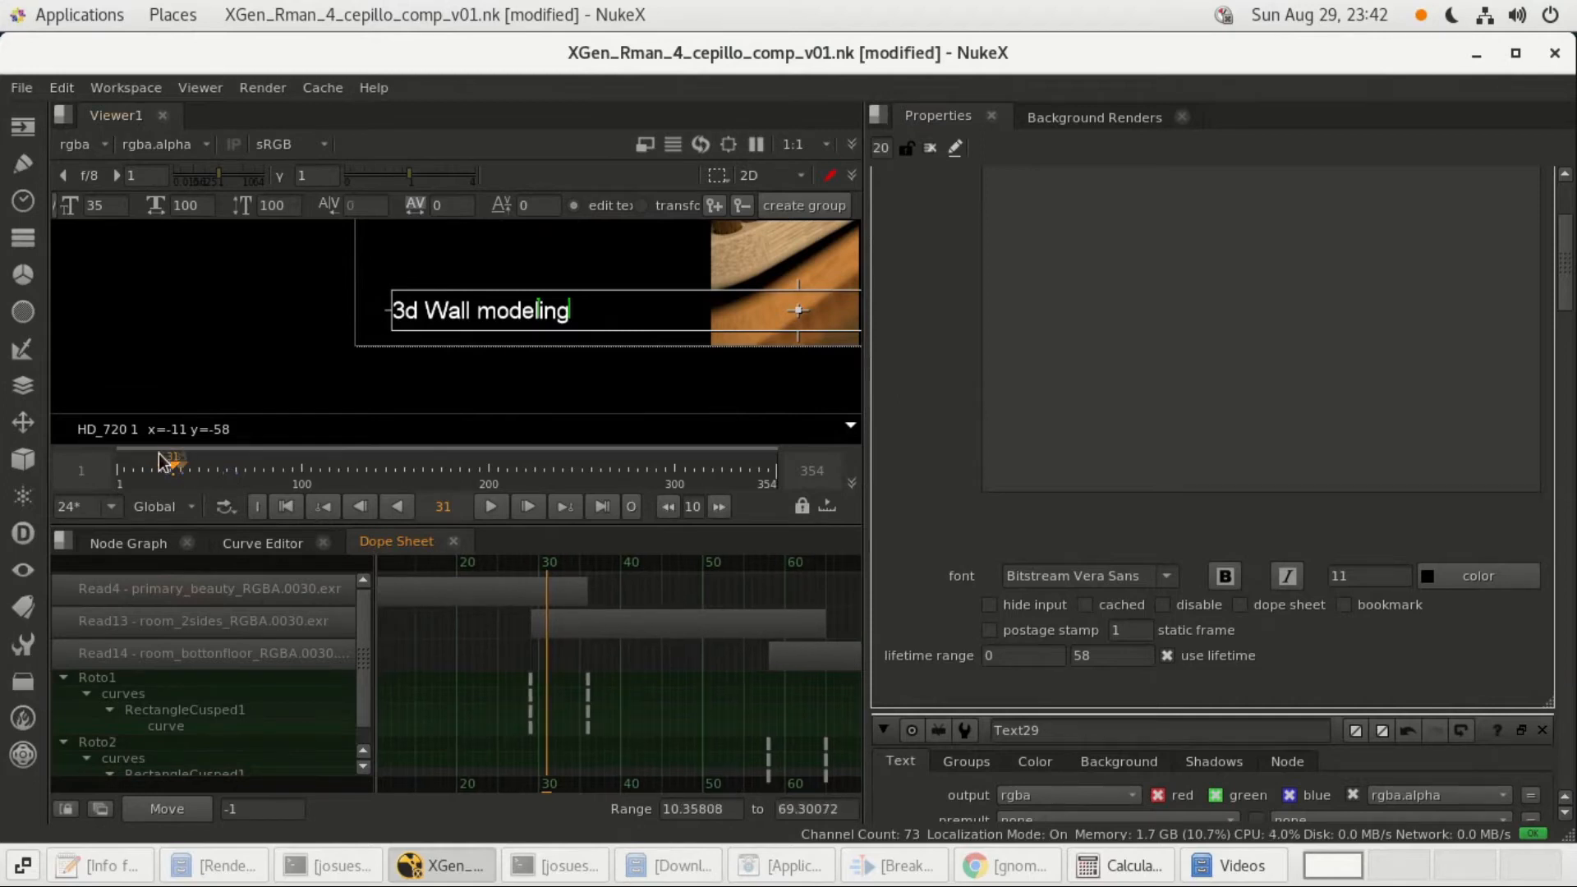
left_click(368, 511)
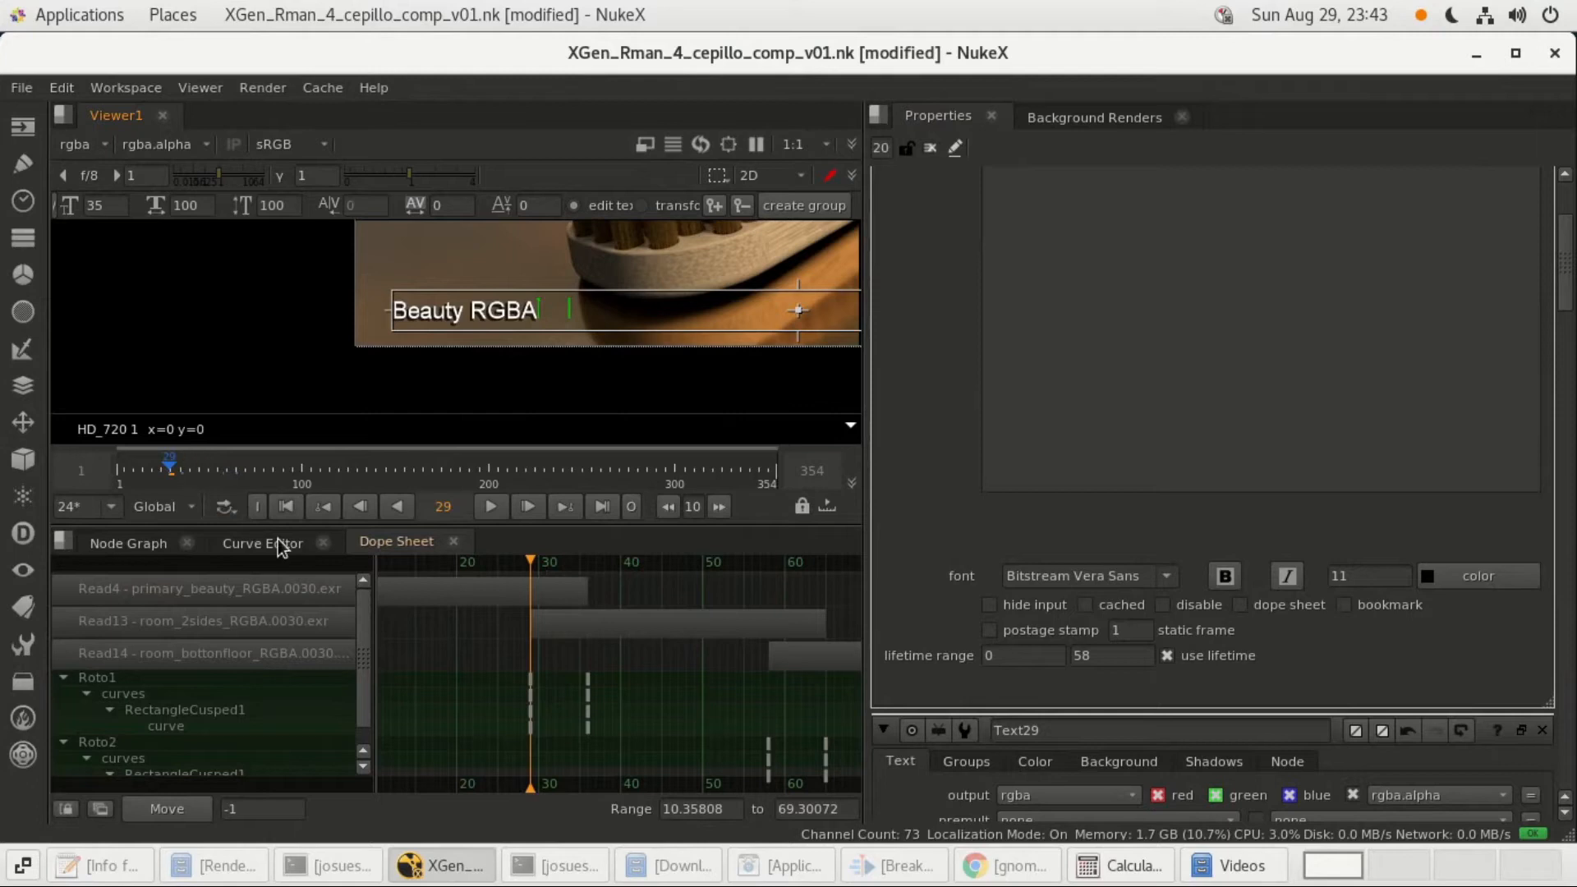
scroll(1161, 677, "down", 3)
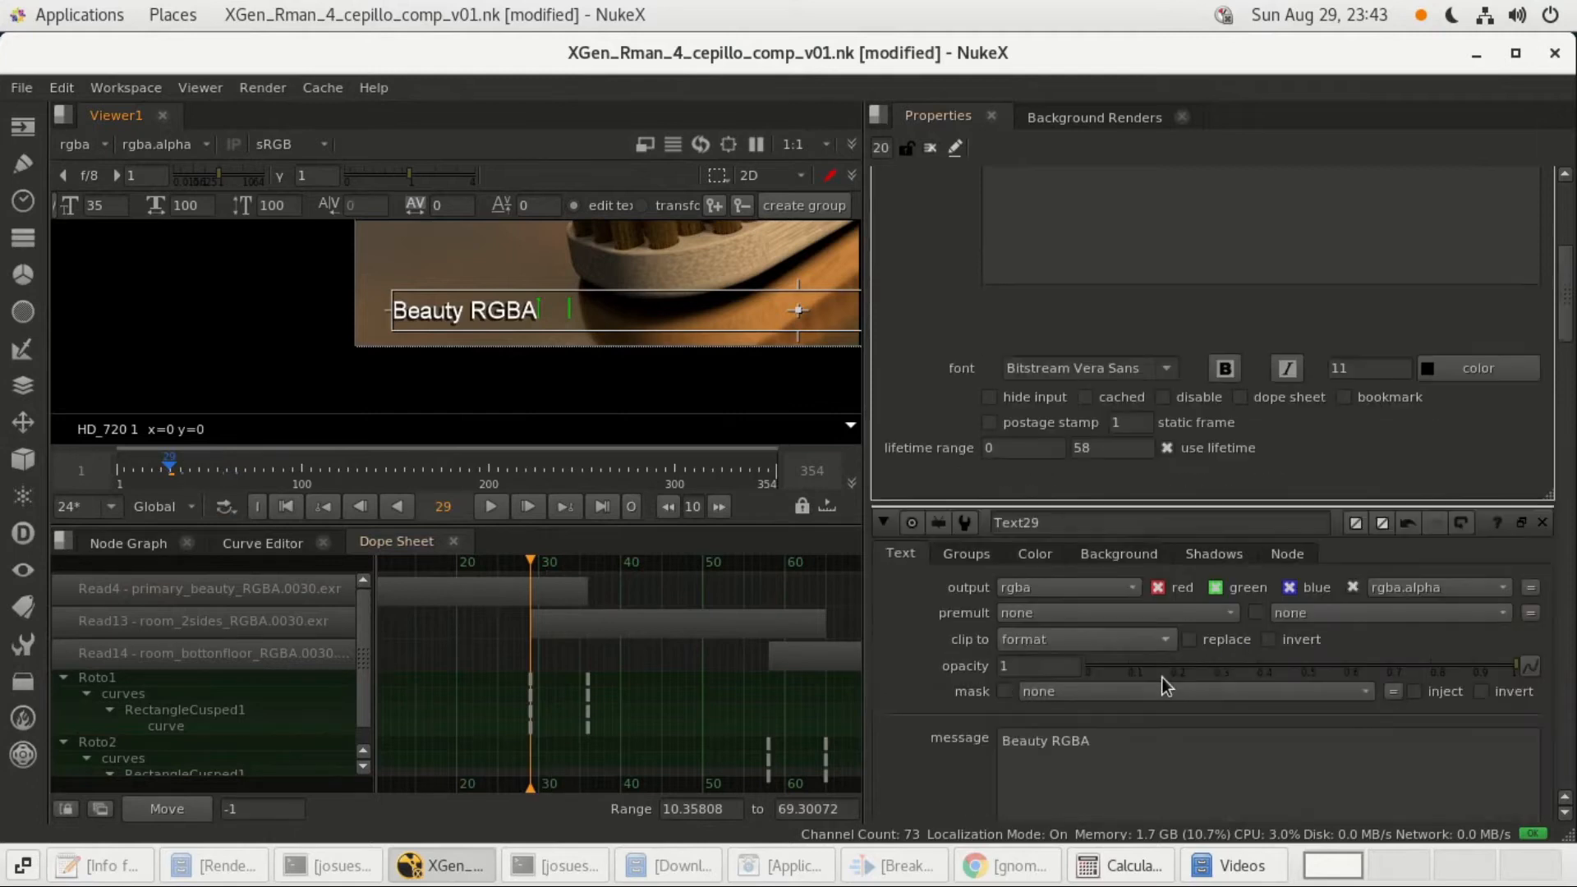
scroll(1161, 676, "down", 1)
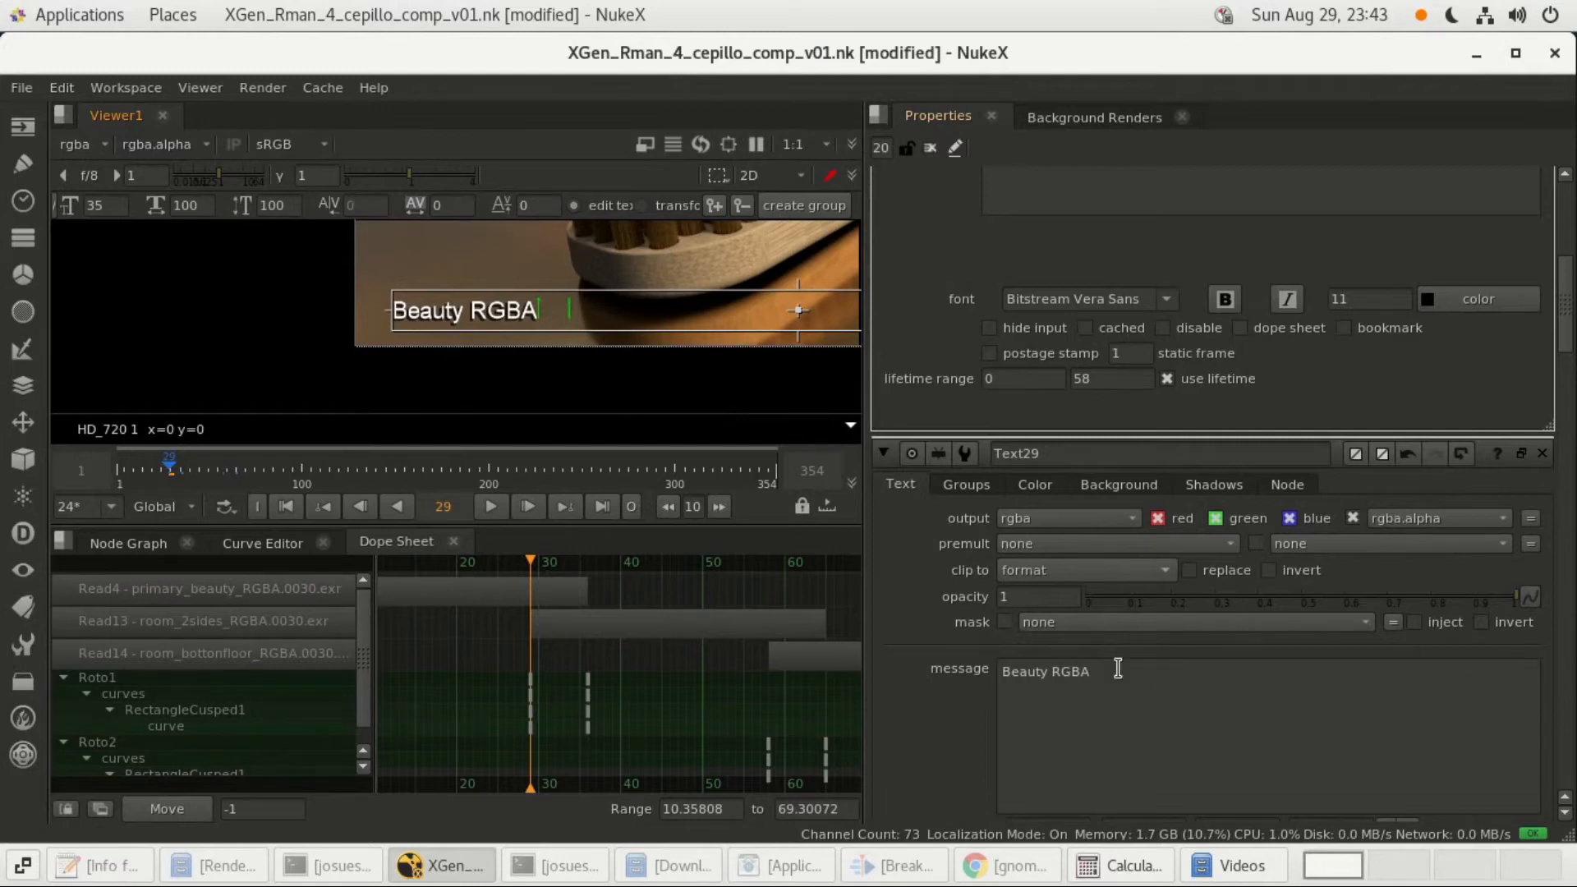
scroll(1165, 662, "down", 1)
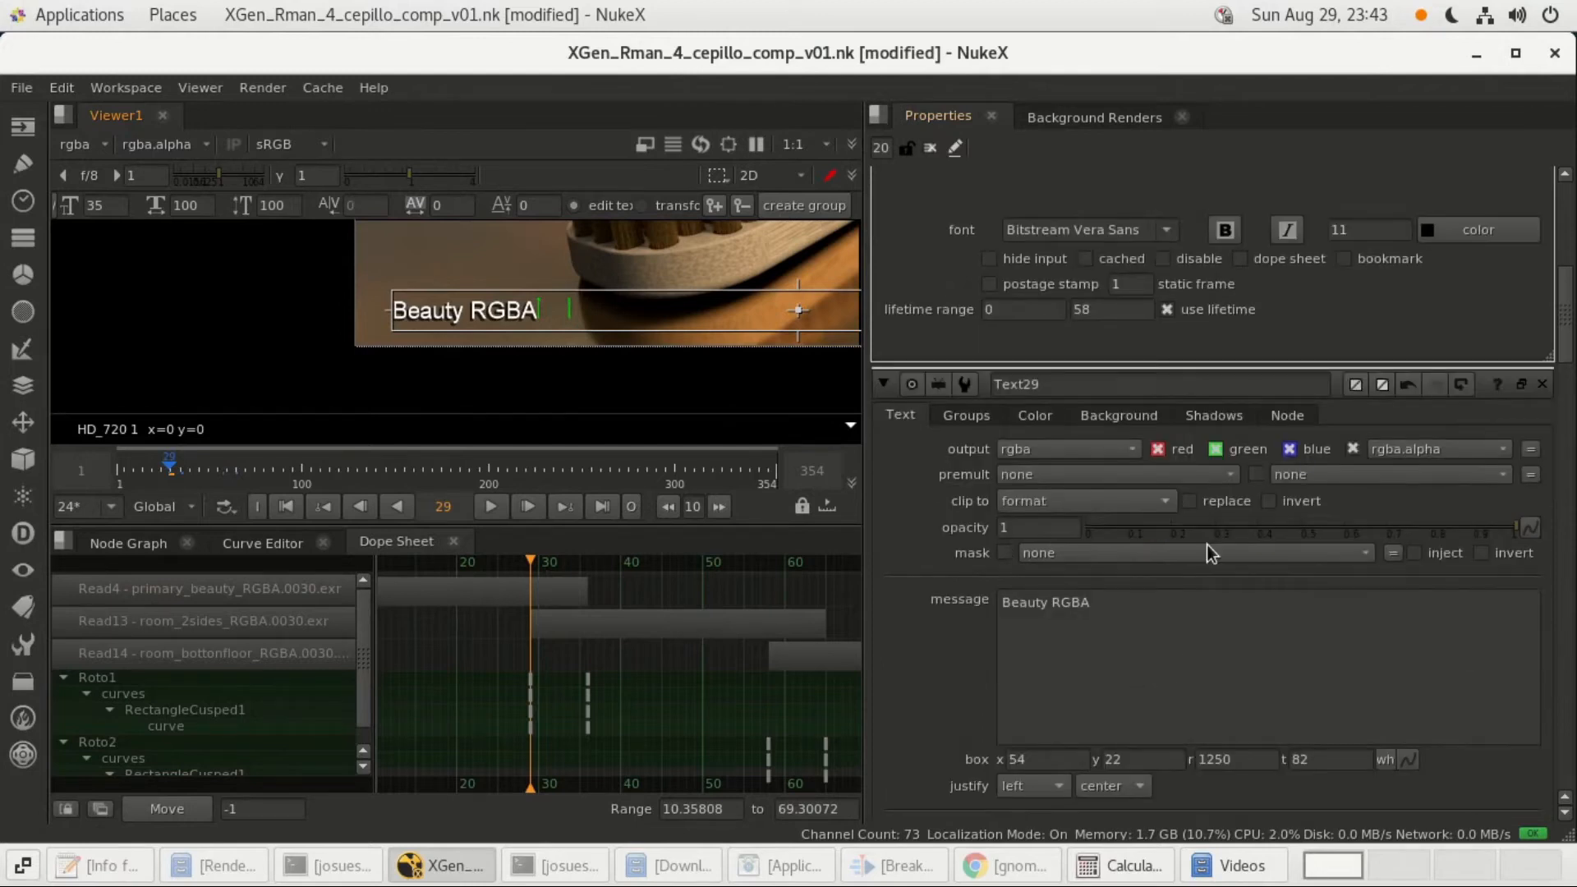
left_click(1287, 415)
scroll(1113, 587, "down", 4)
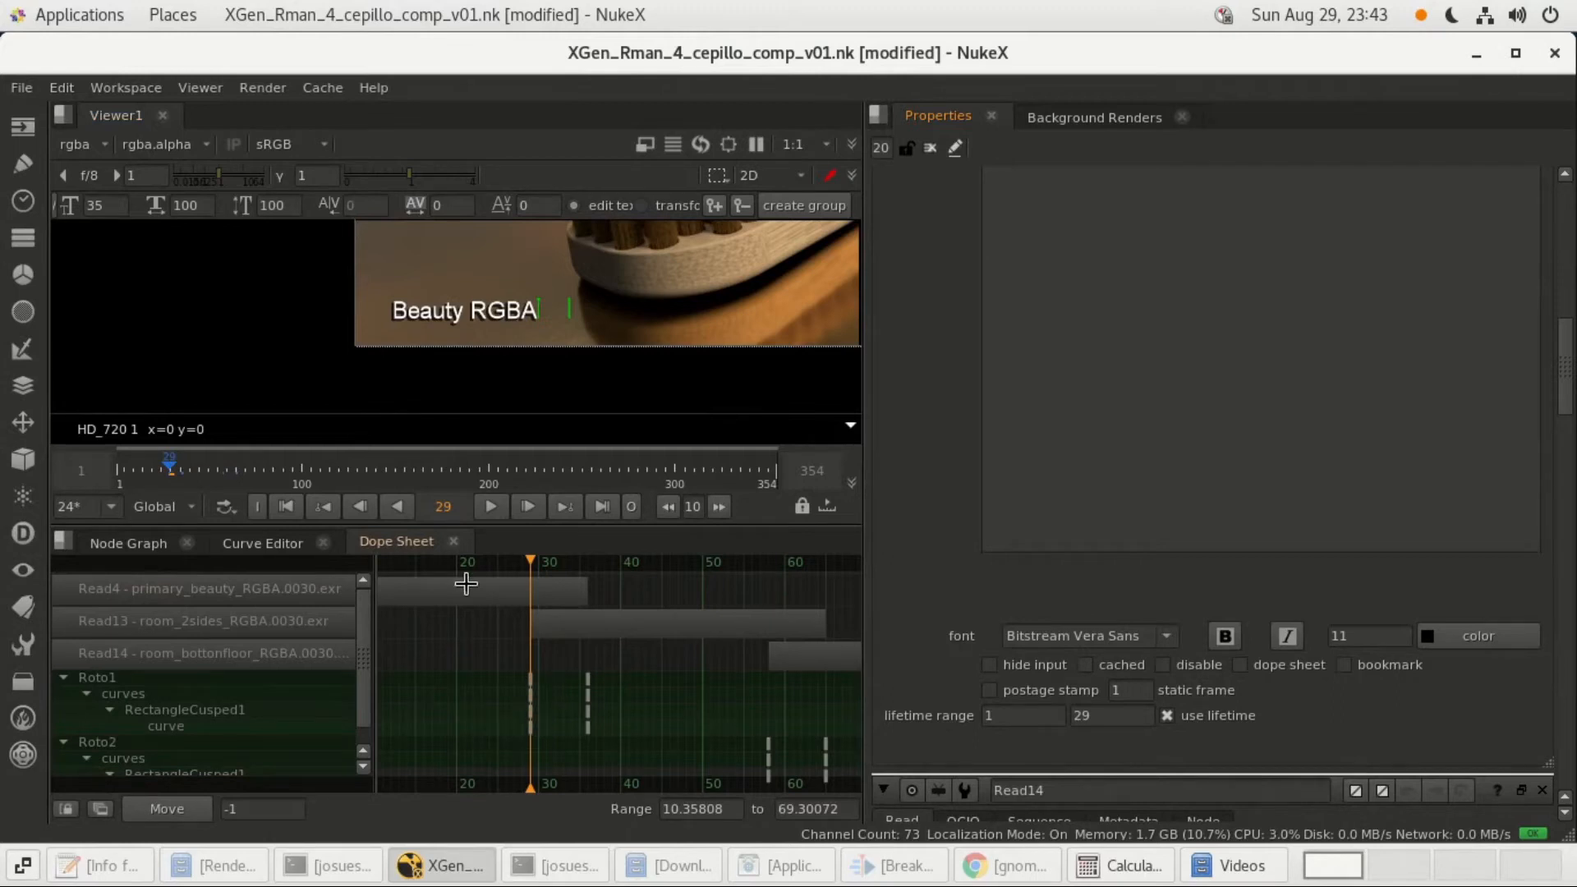
Open Text15's message settings from the node graph and advance to frame 32 to view its caption past the wipe.
left_click(530, 506)
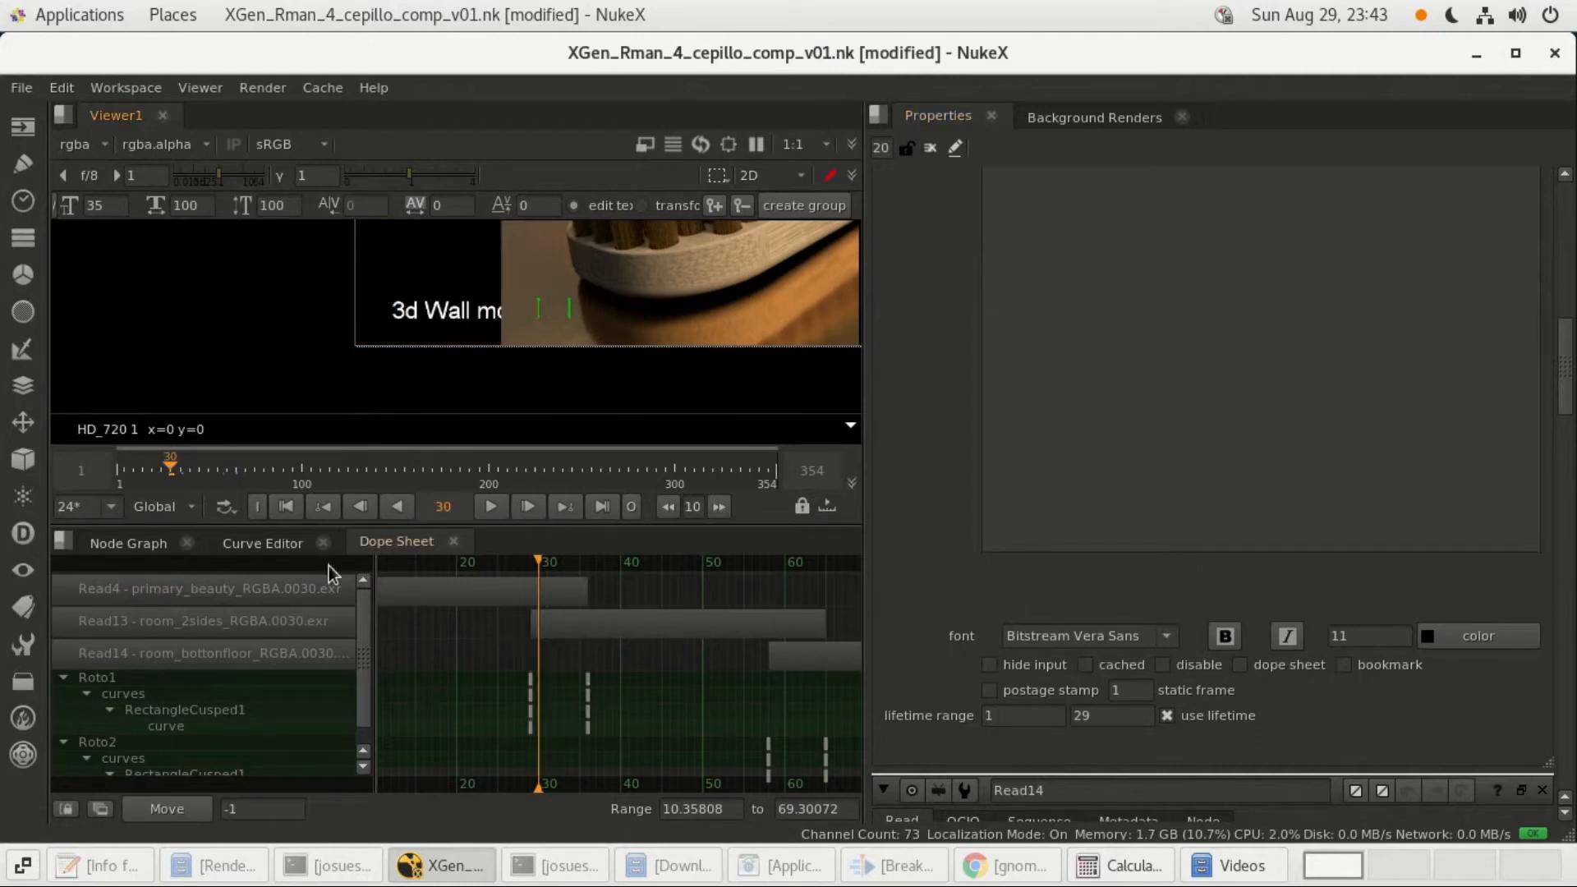
left_click(141, 544)
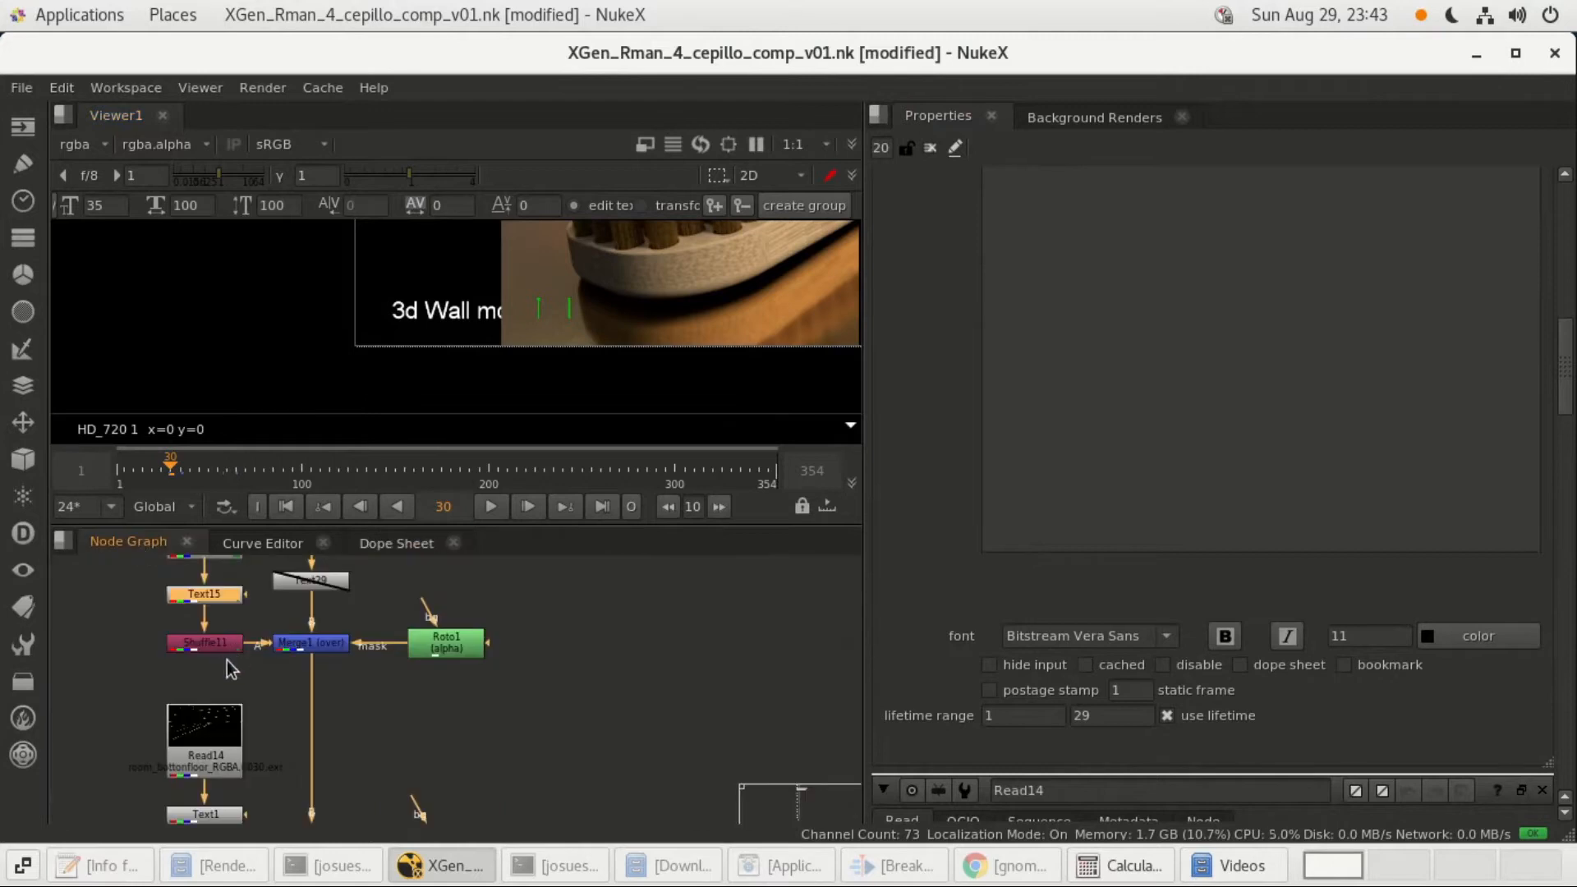
double_click(221, 598)
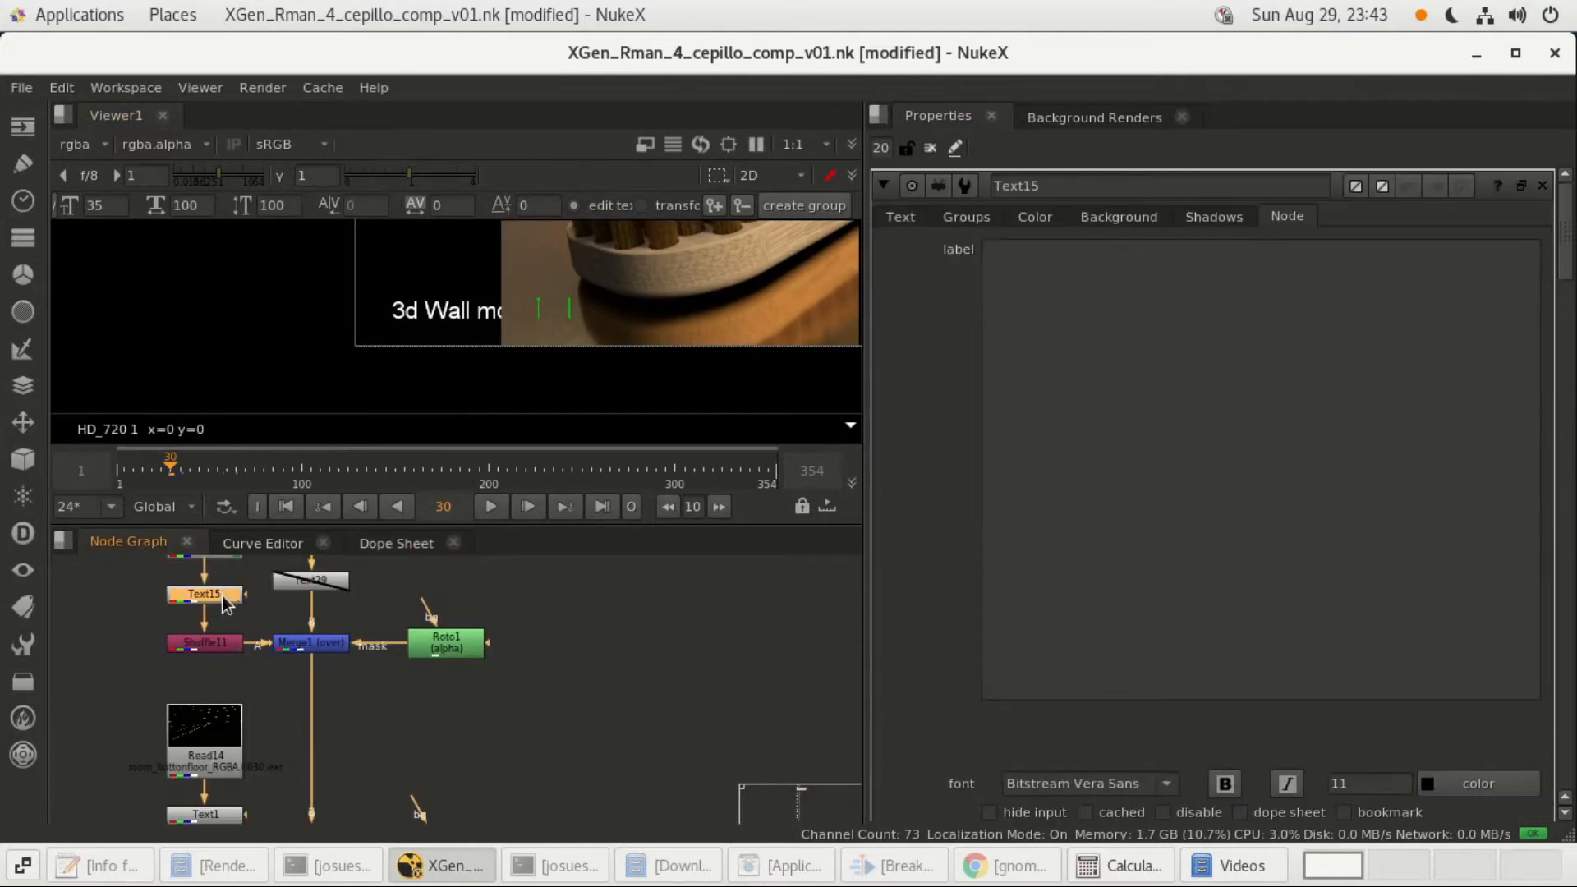
left_click(901, 218)
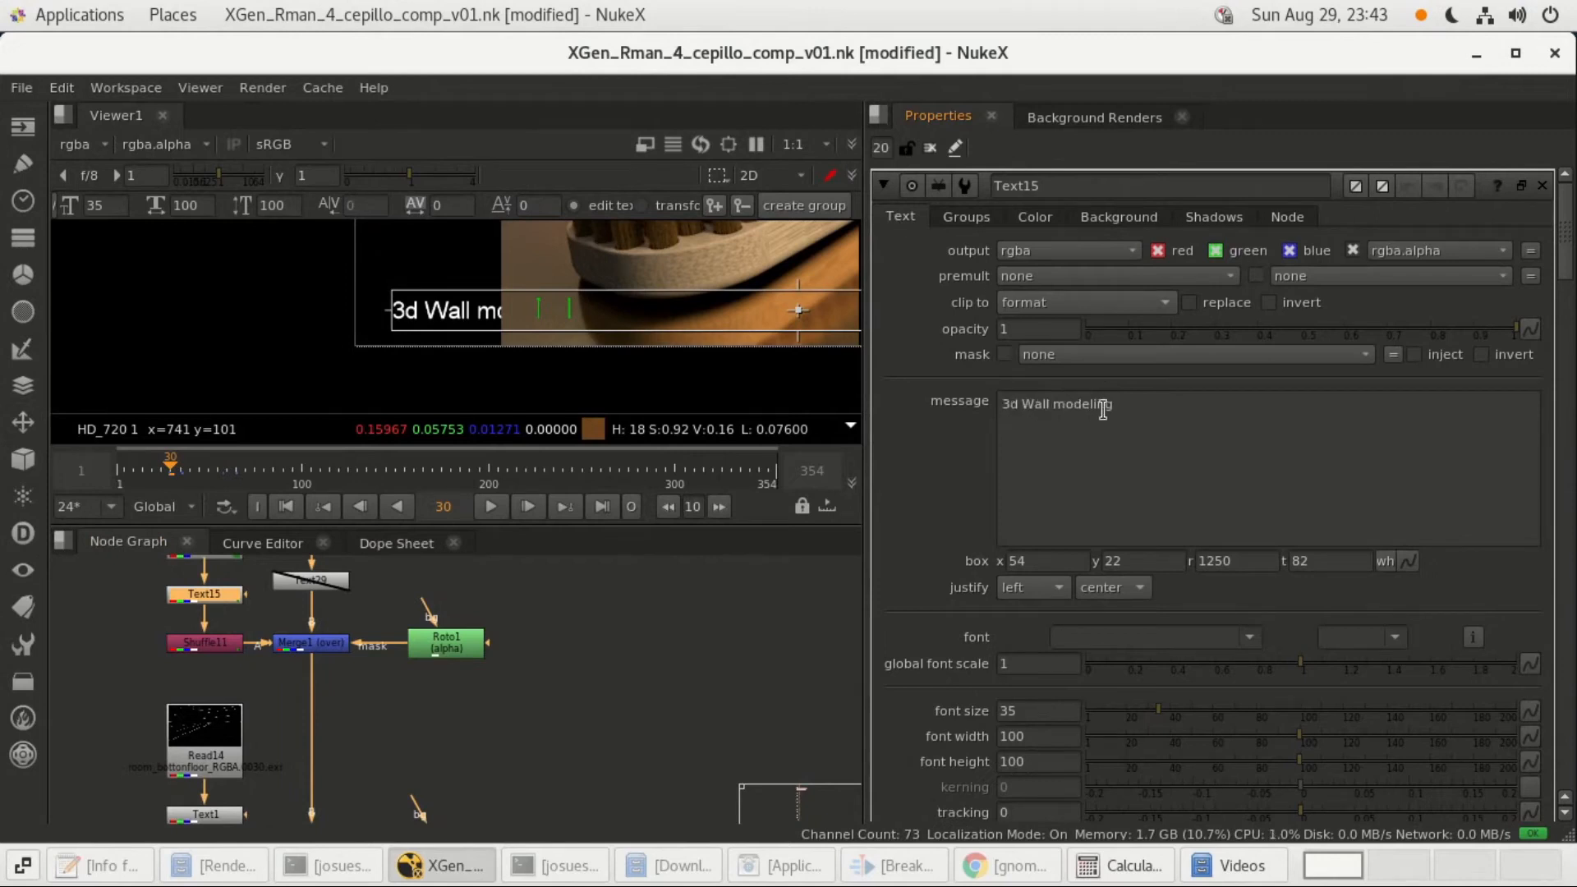
left_click(527, 509)
left_click(529, 509)
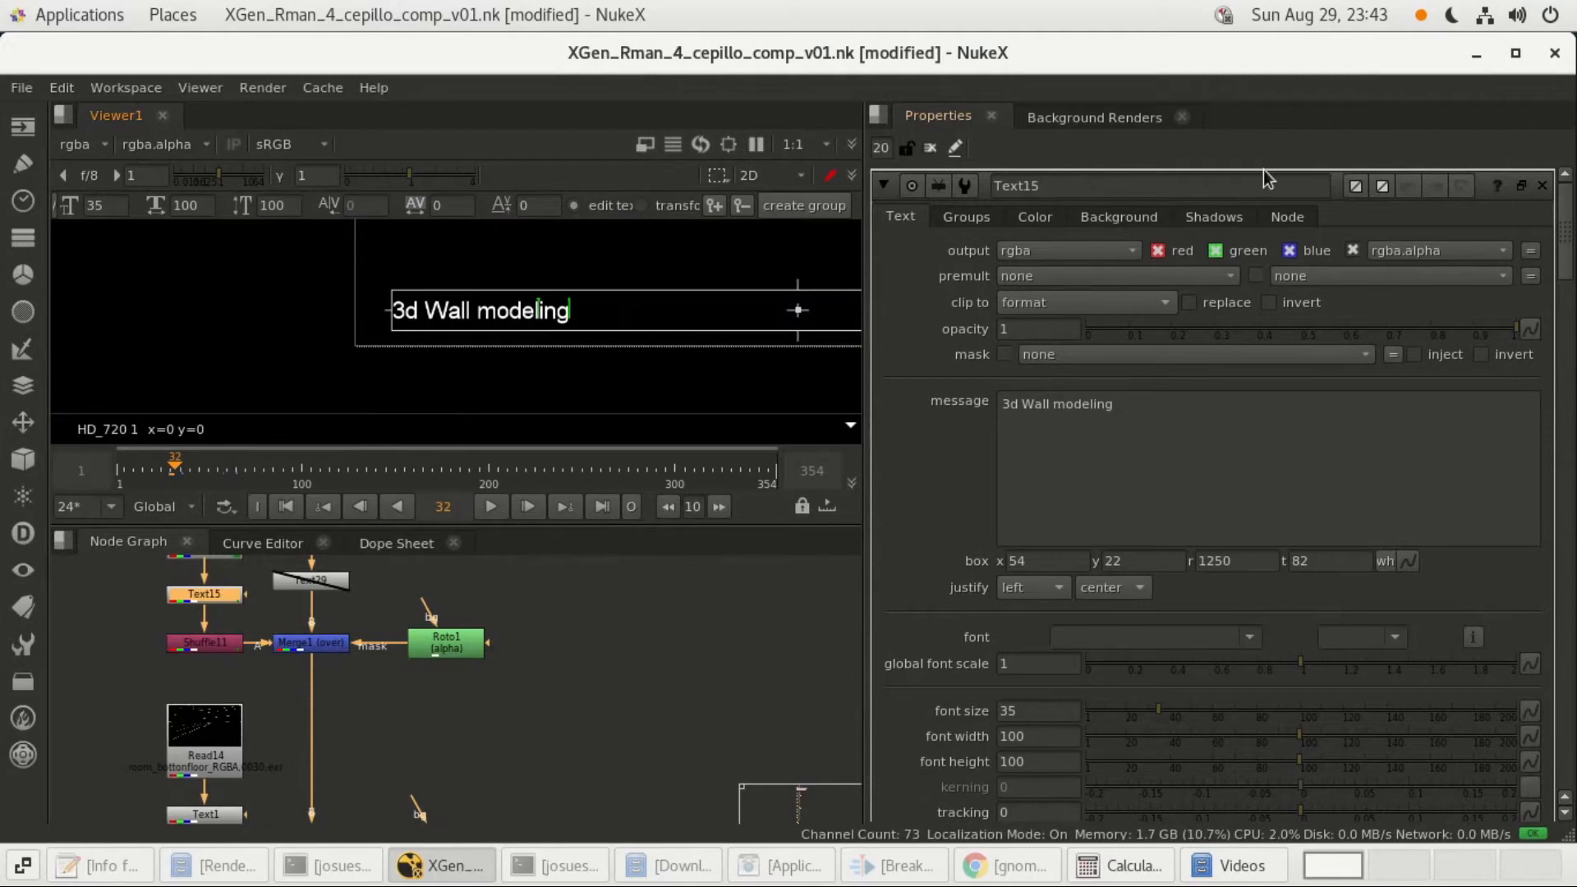
Show Text15's lifetime range settings and compare them with those of Text29.
left_click(1286, 217)
scroll(1191, 509, "down", 4)
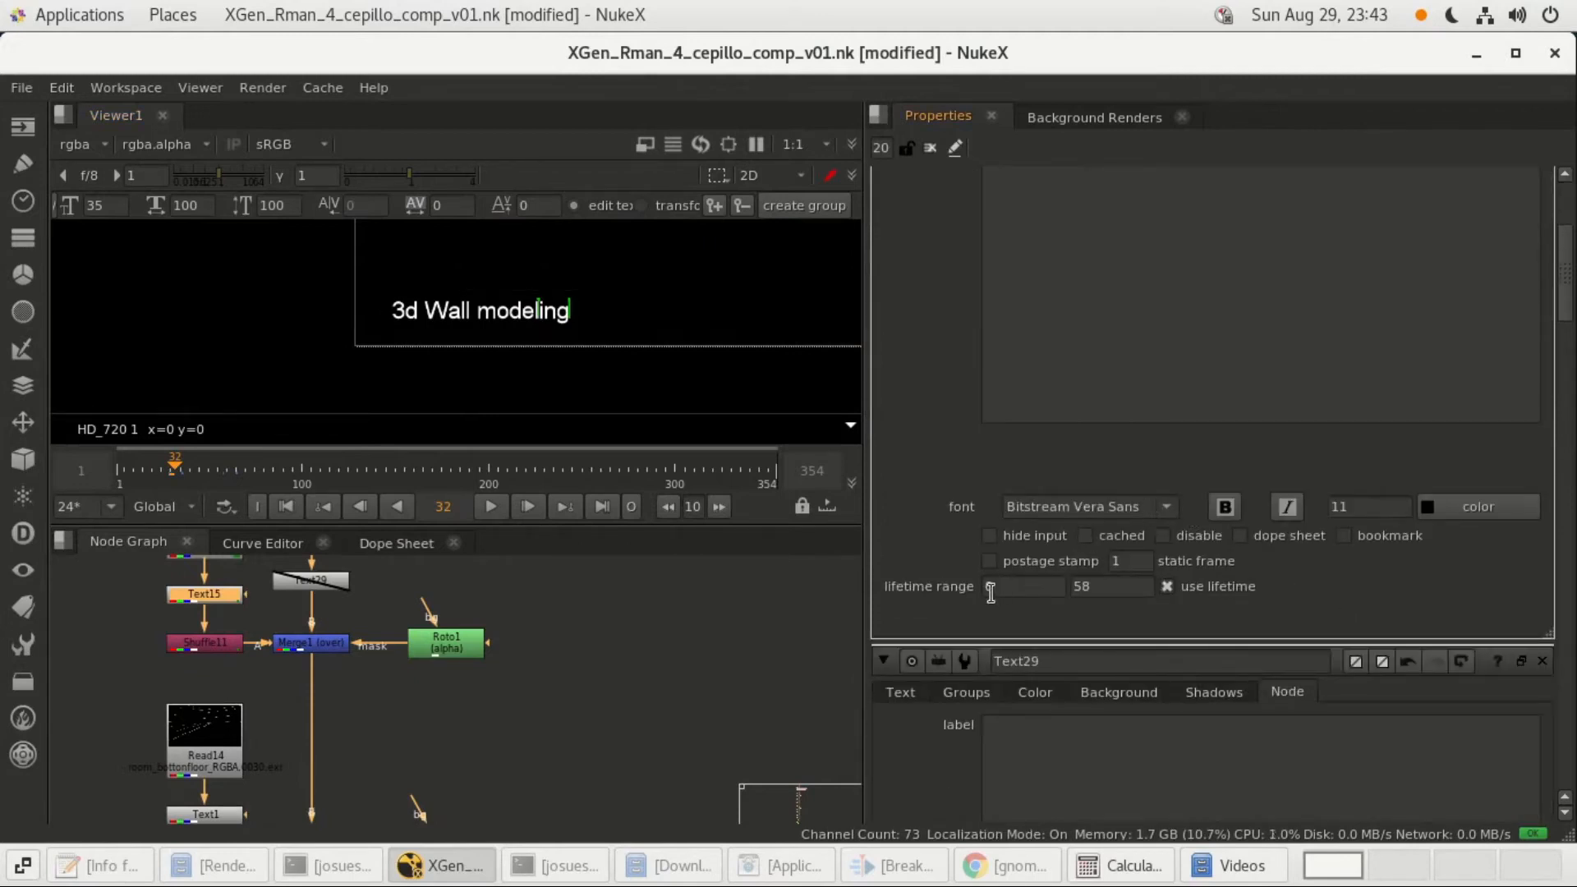
scroll(1013, 611, "down", 5)
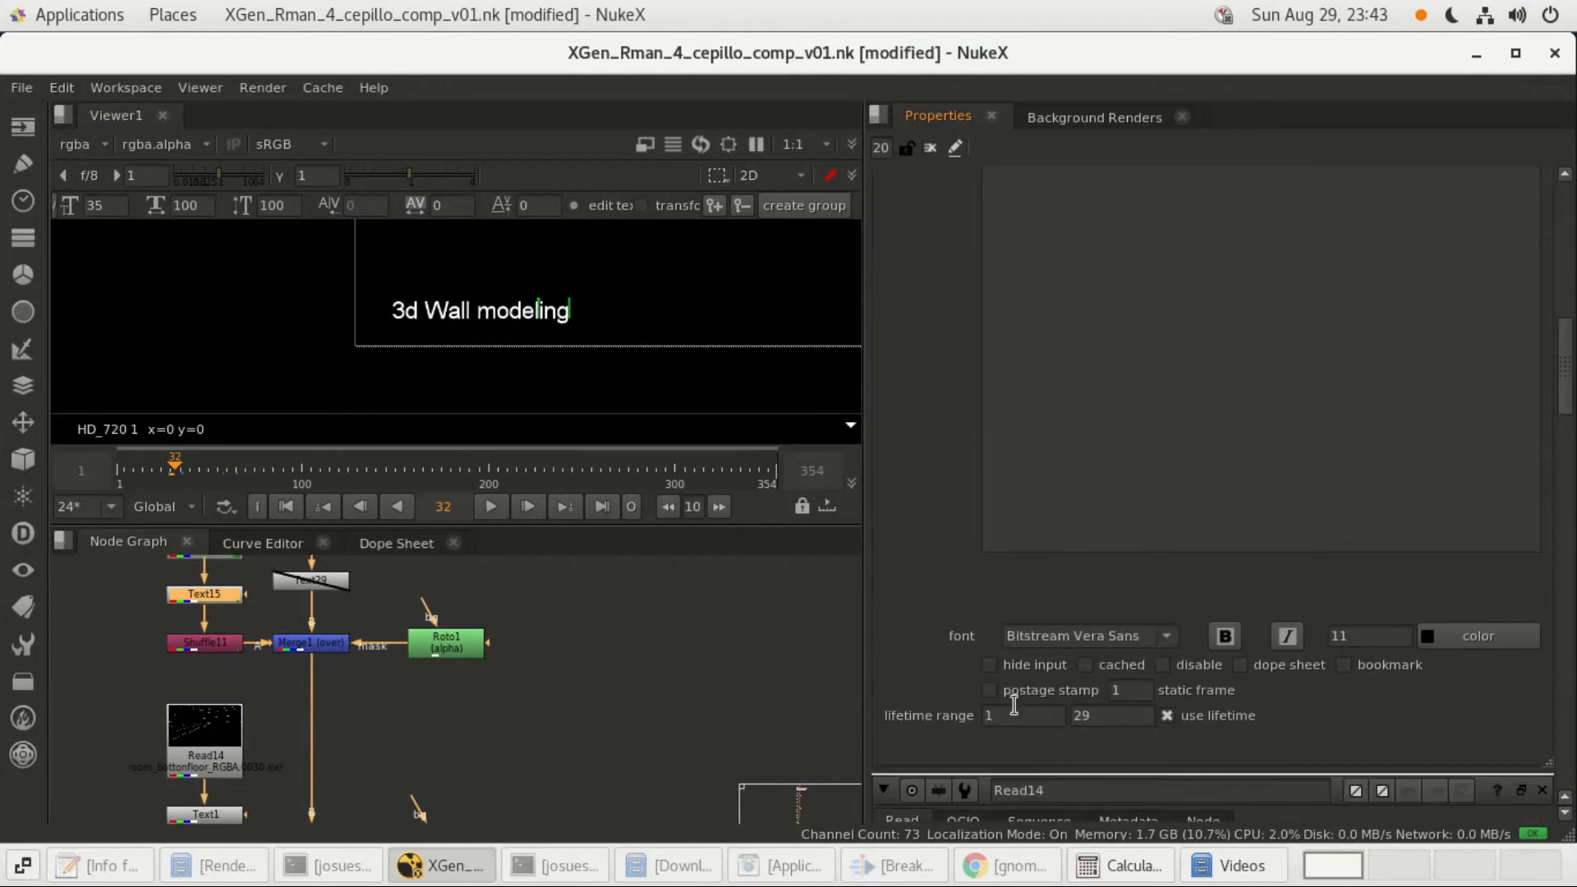
scroll(1017, 730, "down", 2)
scroll(1040, 659, "up", 4)
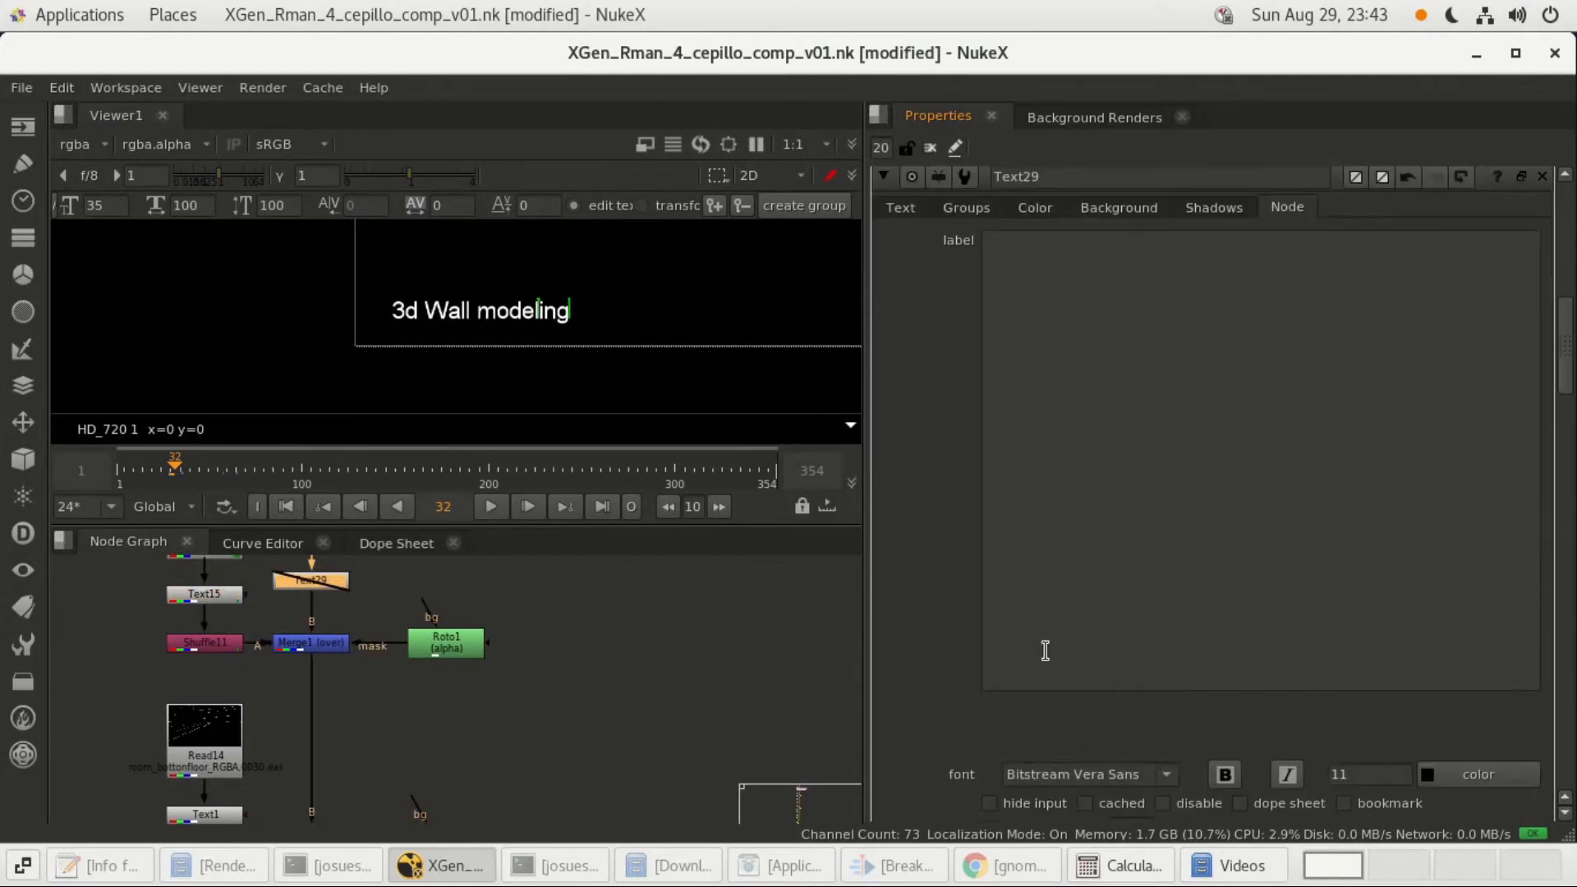
scroll(1046, 650, "up", 1)
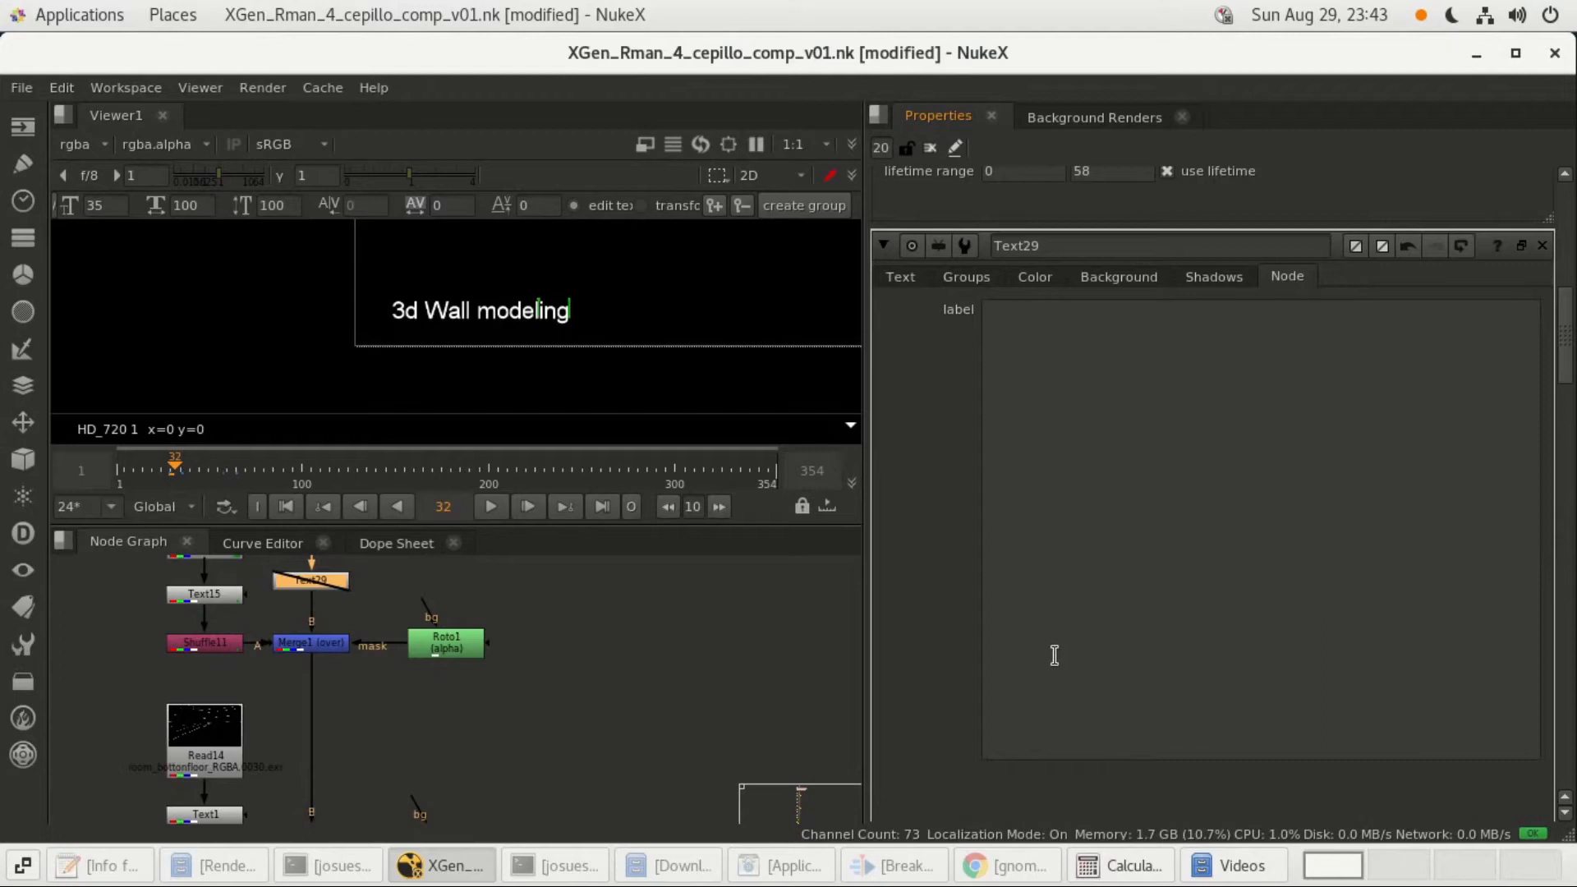
scroll(1056, 657, "up", 5)
scroll(1052, 660, "down", 4)
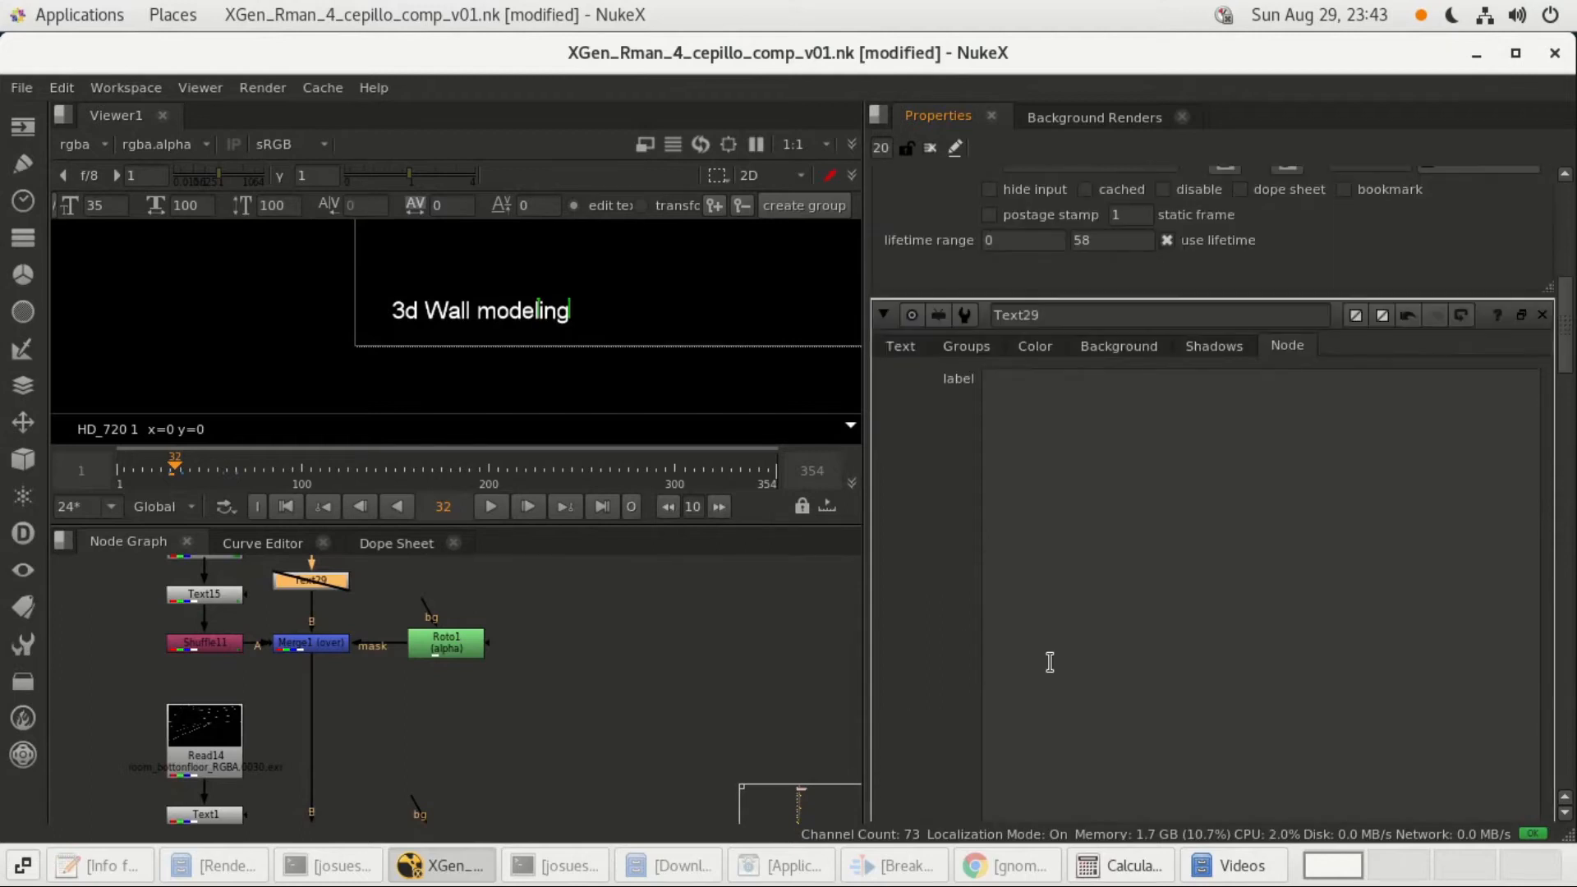
scroll(1049, 662, "up", 4)
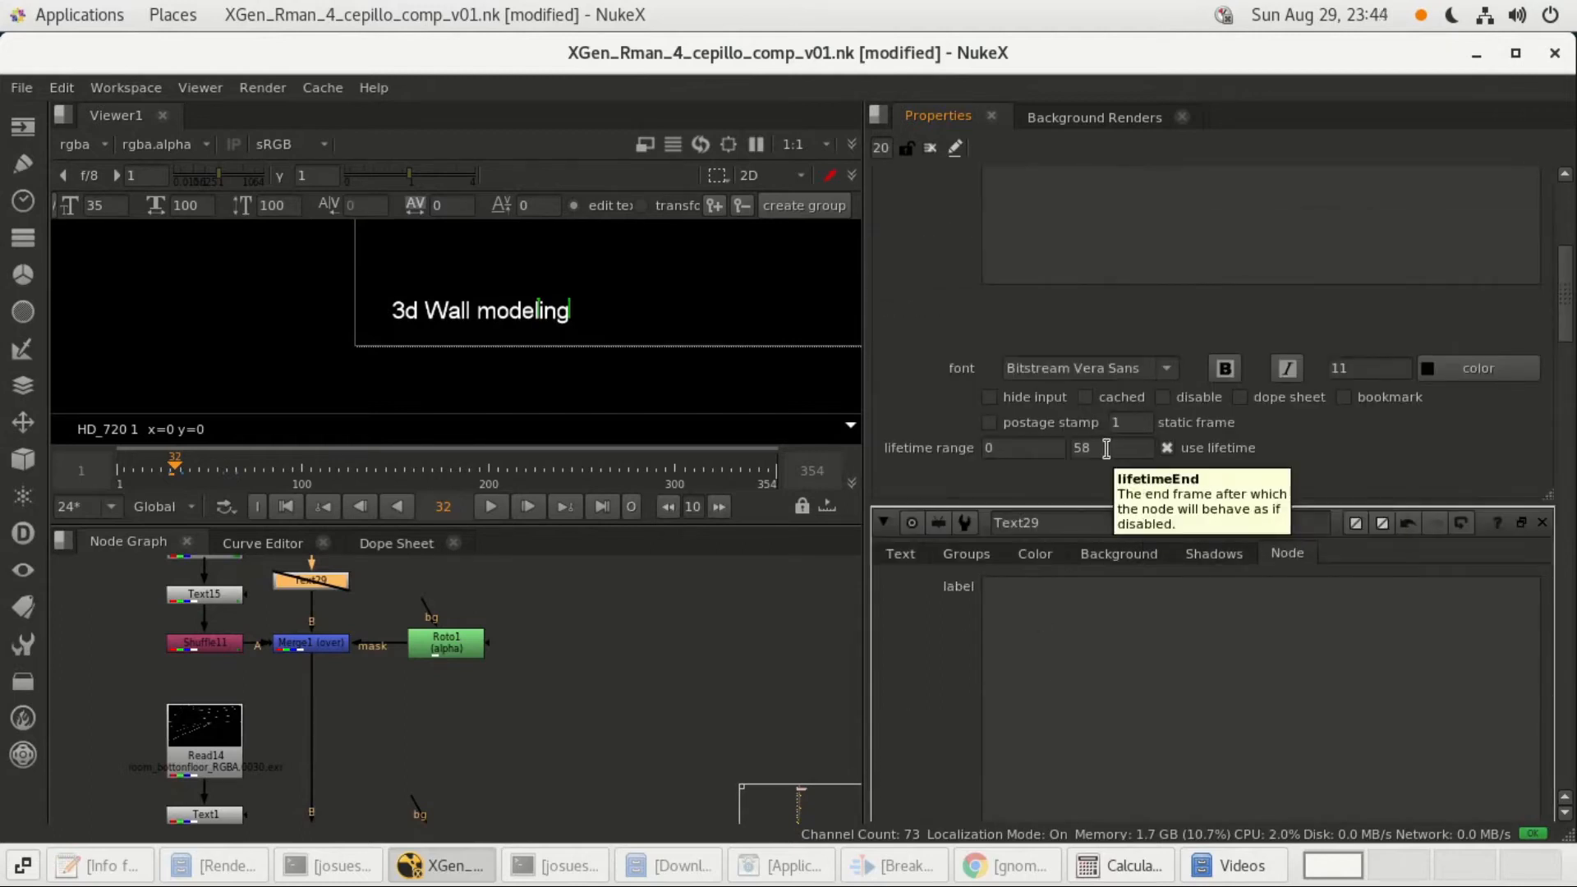
Go to frame 58 and examine the Roto2 keyframes and Read14 clip start in the Dope Sheet.
left_click(222, 466)
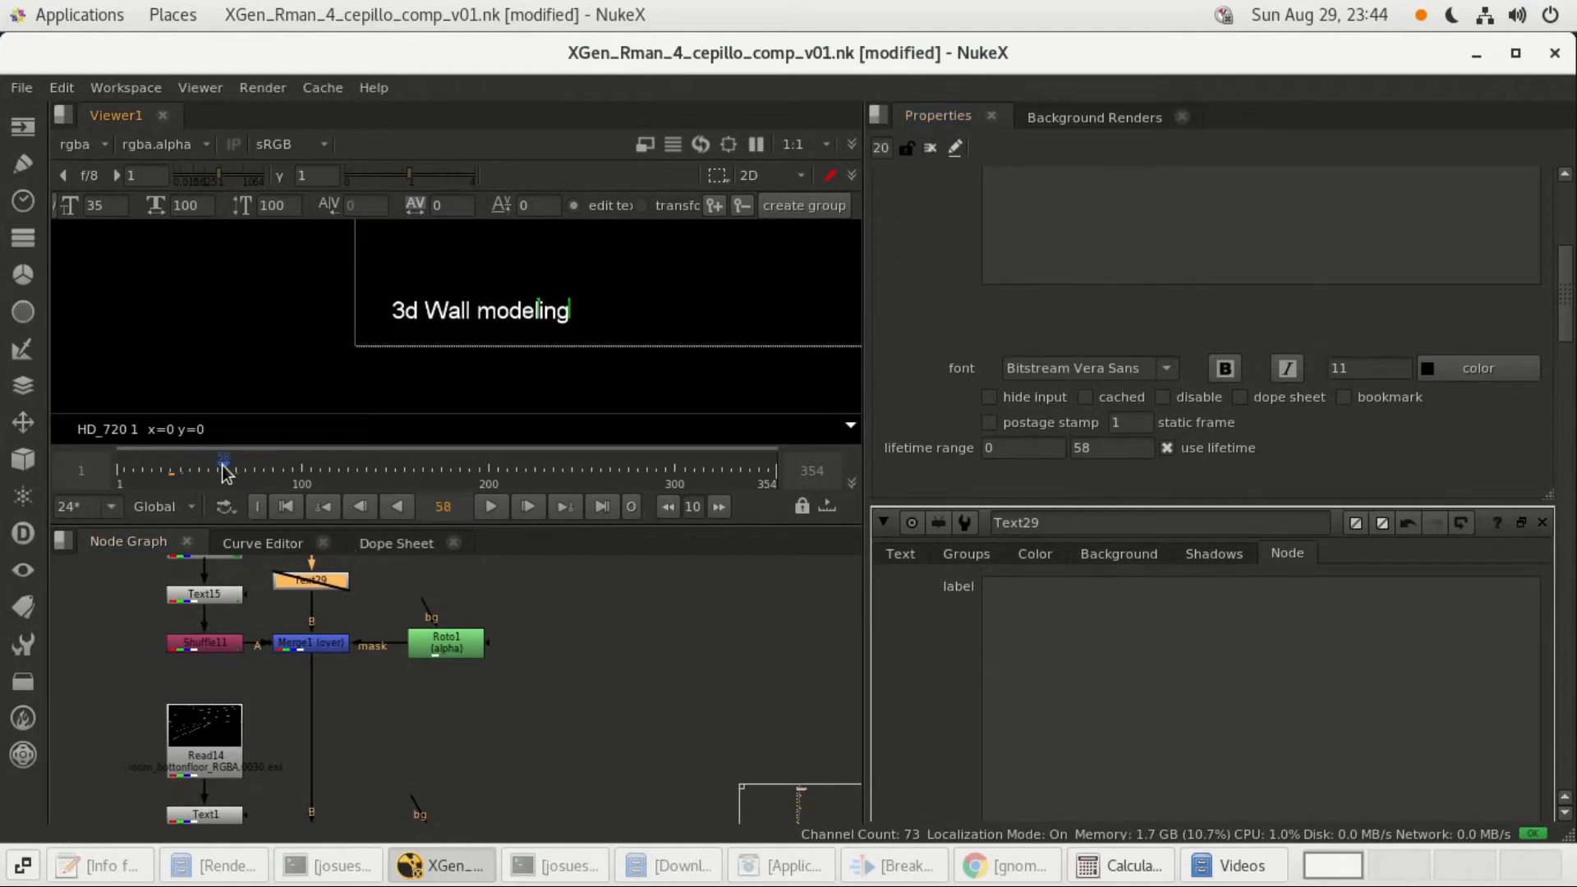
left_click(385, 544)
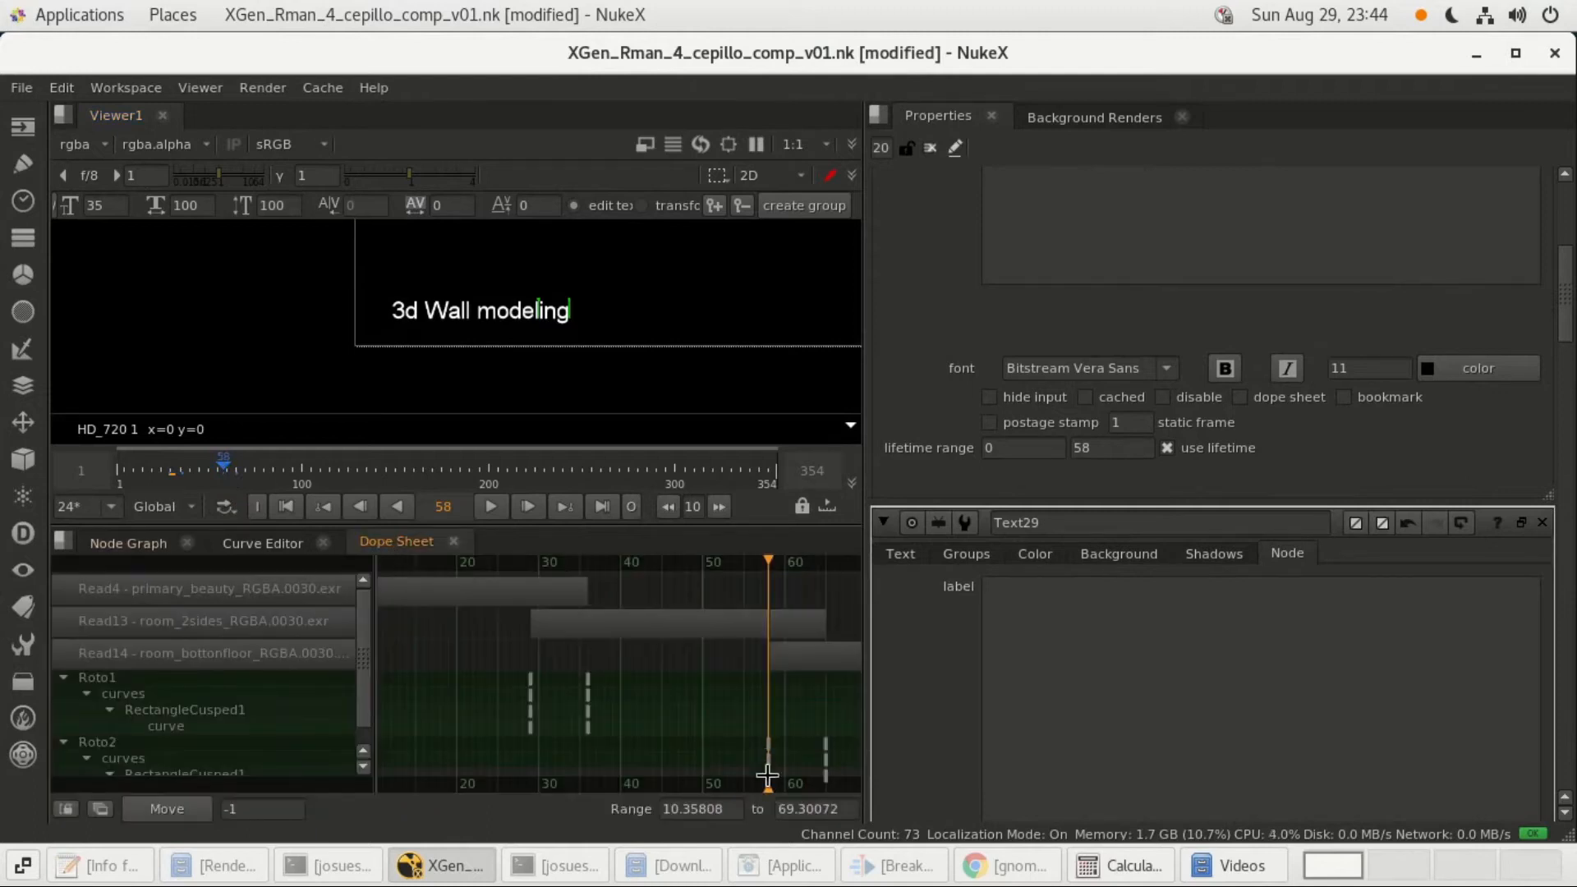
scroll(776, 776, "down", 1)
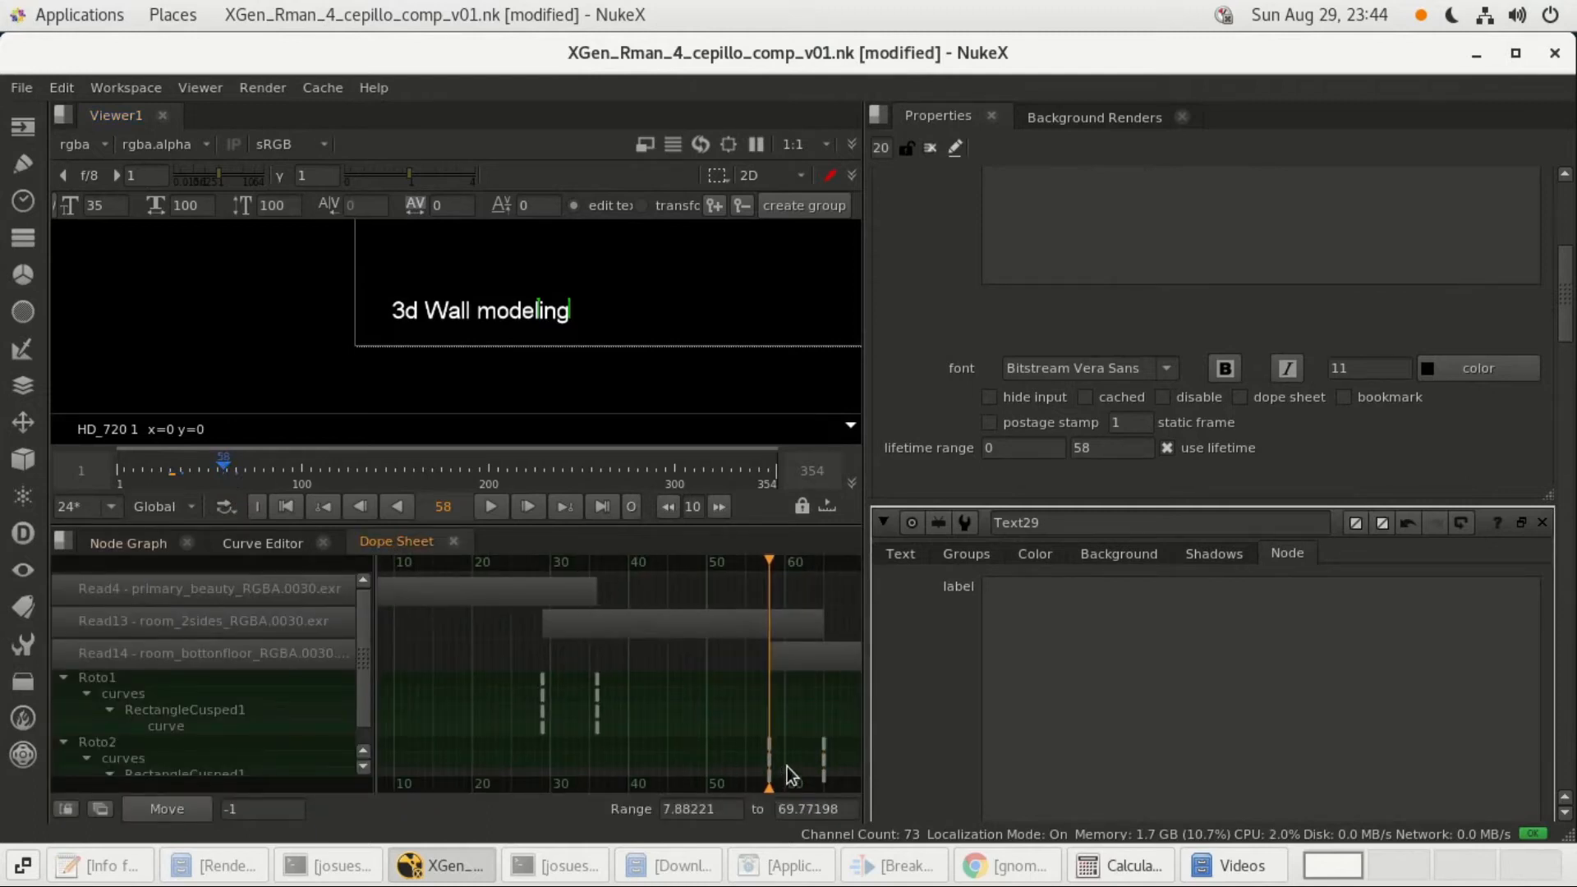
middle_click_drag(736, 749, 704, 694)
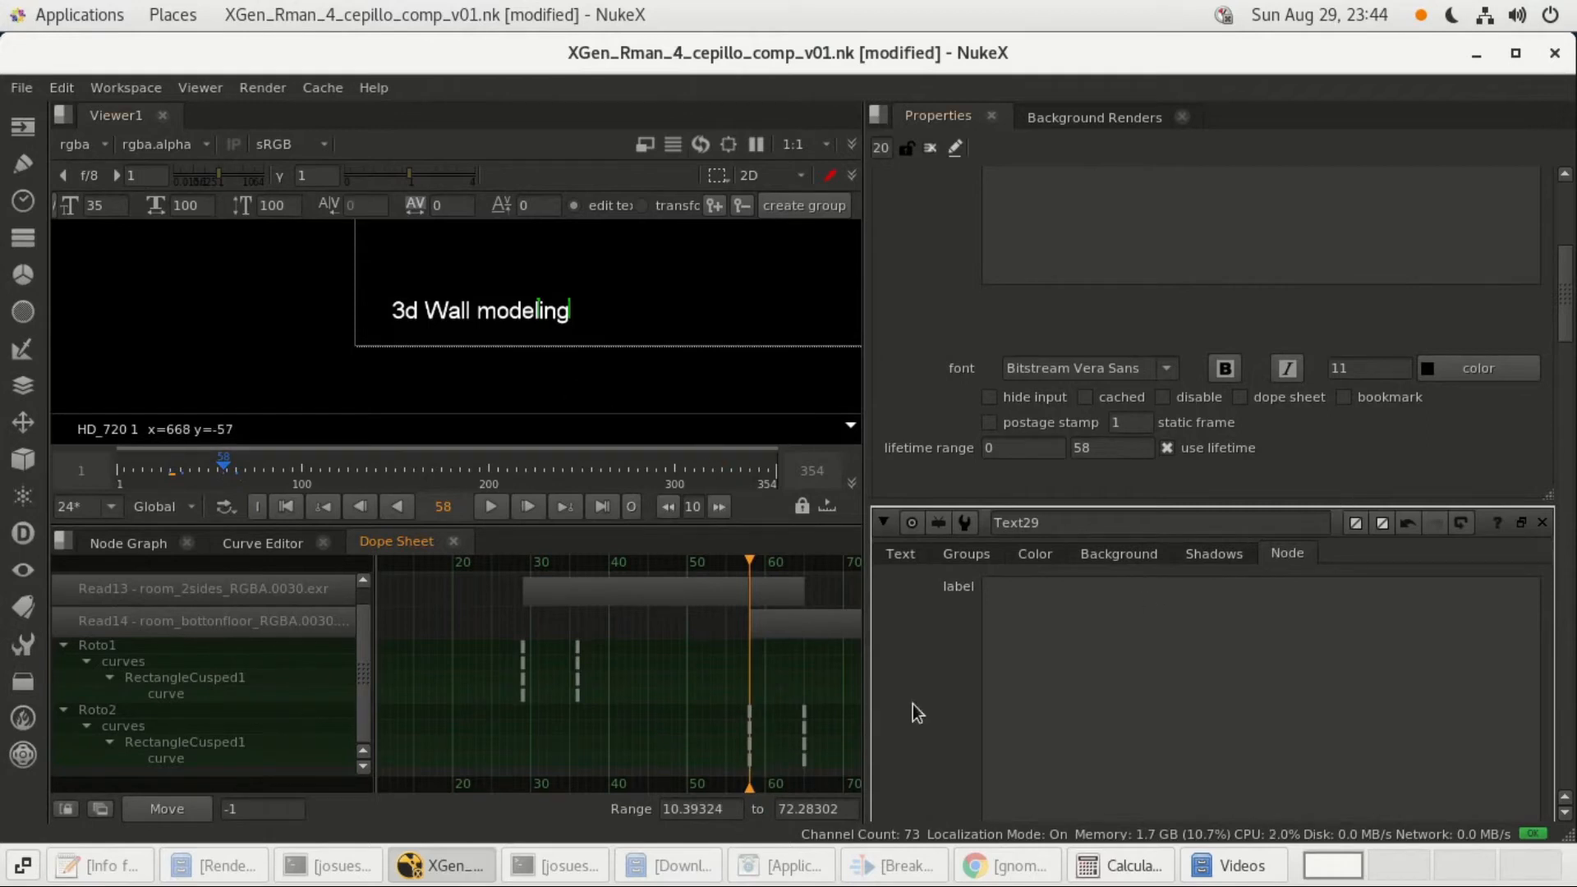
Review the Text29 and Text15 lifetime end frames against the start of the second wipe.
scroll(936, 662, "down", 3)
scroll(946, 657, "down", 3)
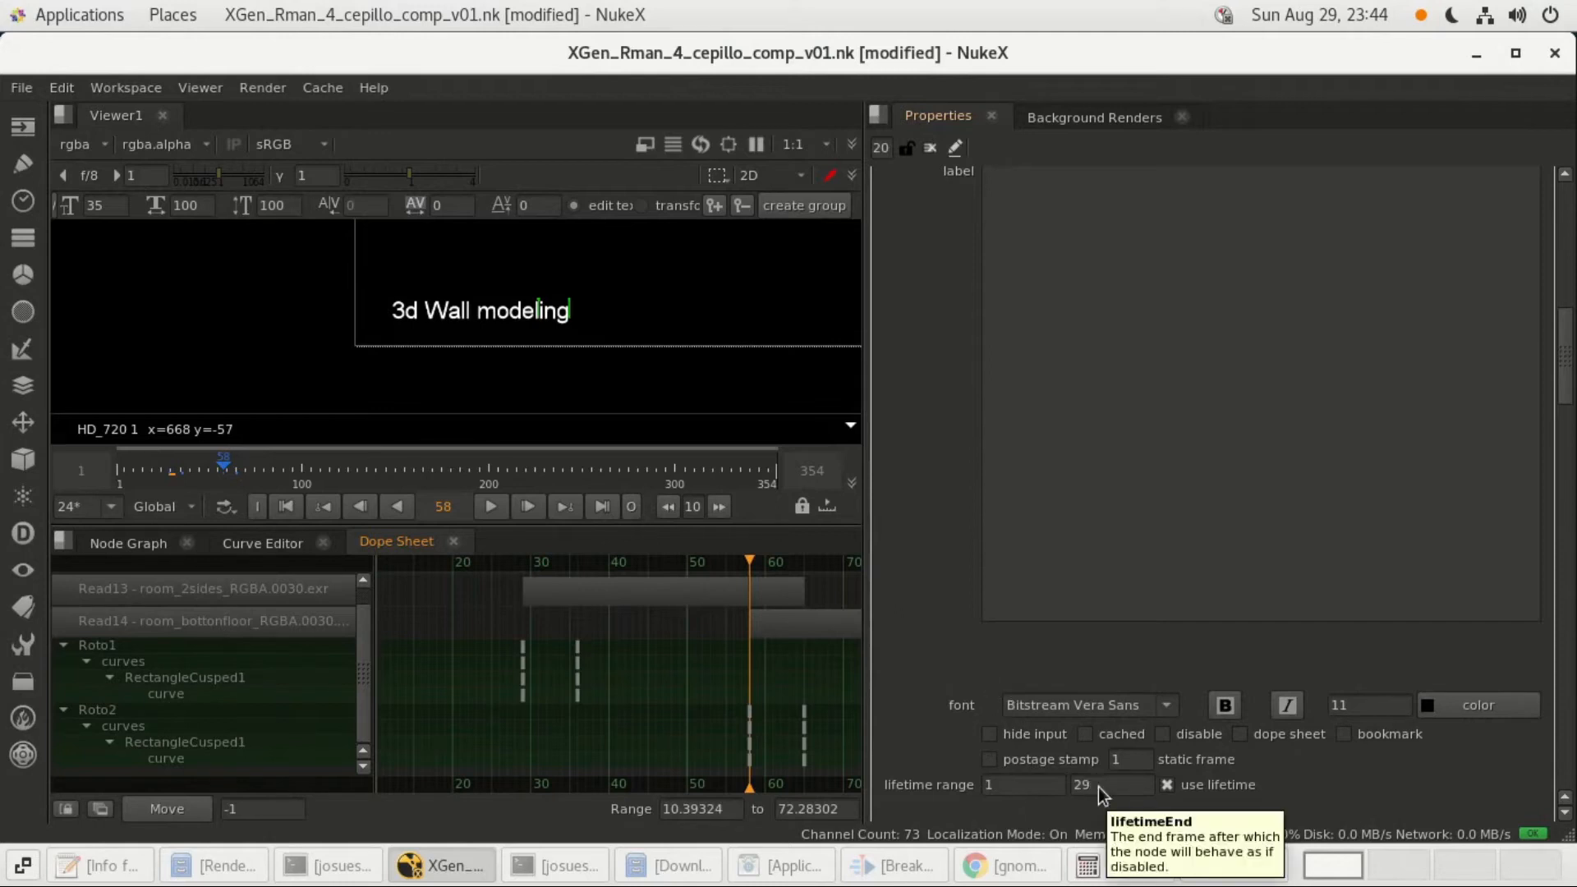
scroll(966, 552, "up", 2)
scroll(966, 552, "down", 2)
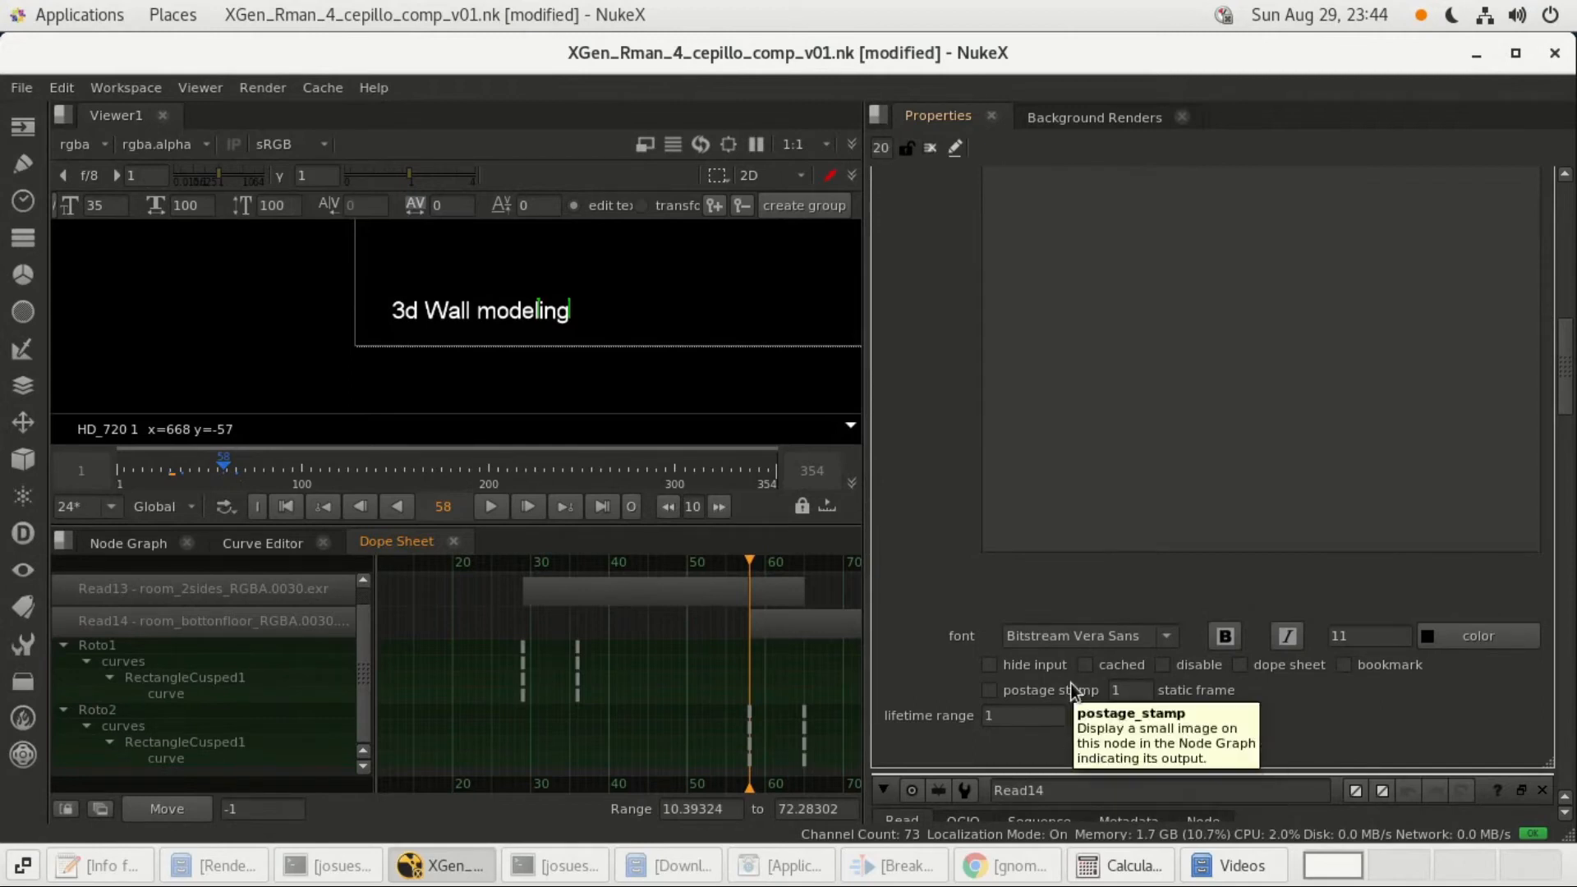
scroll(776, 230, "up", 3)
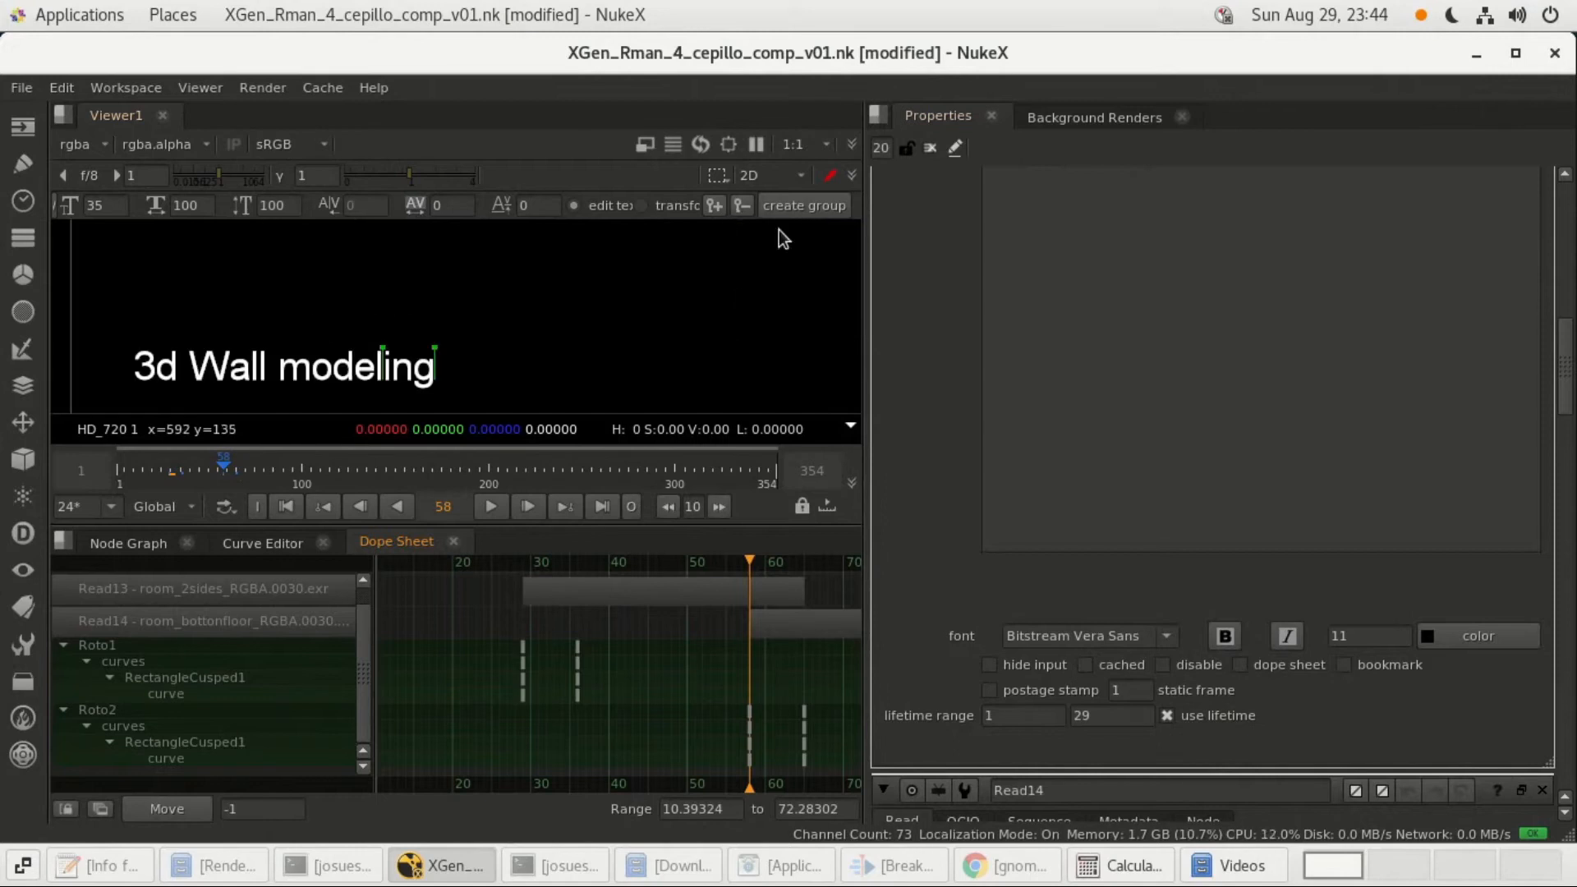
scroll(730, 284, "down", 1)
scroll(1062, 201, "up", 10)
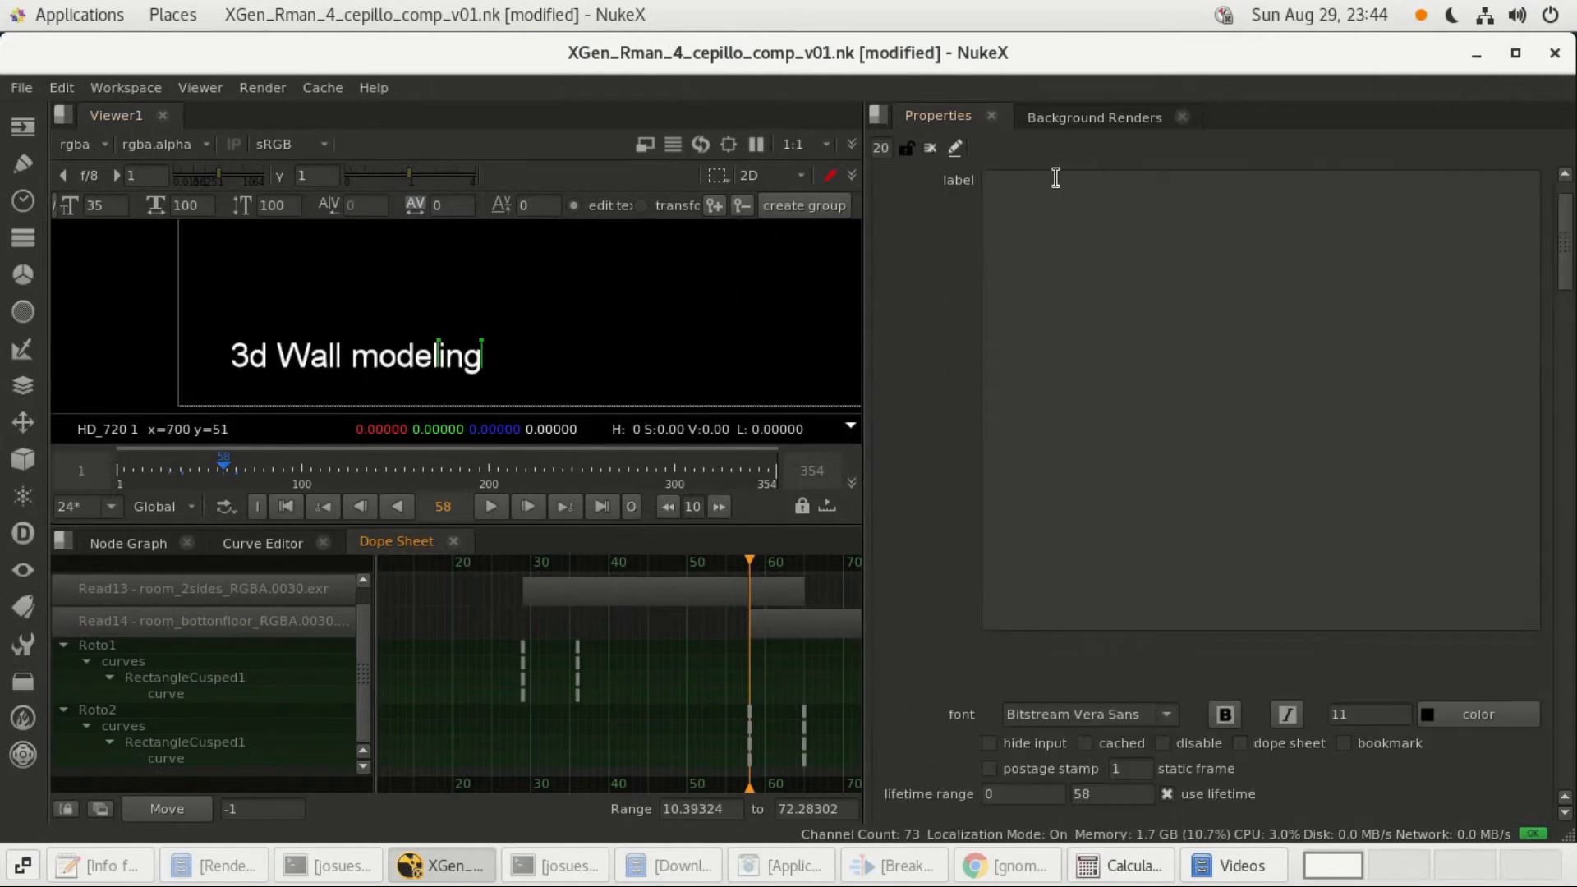
scroll(1203, 675, "down", 3)
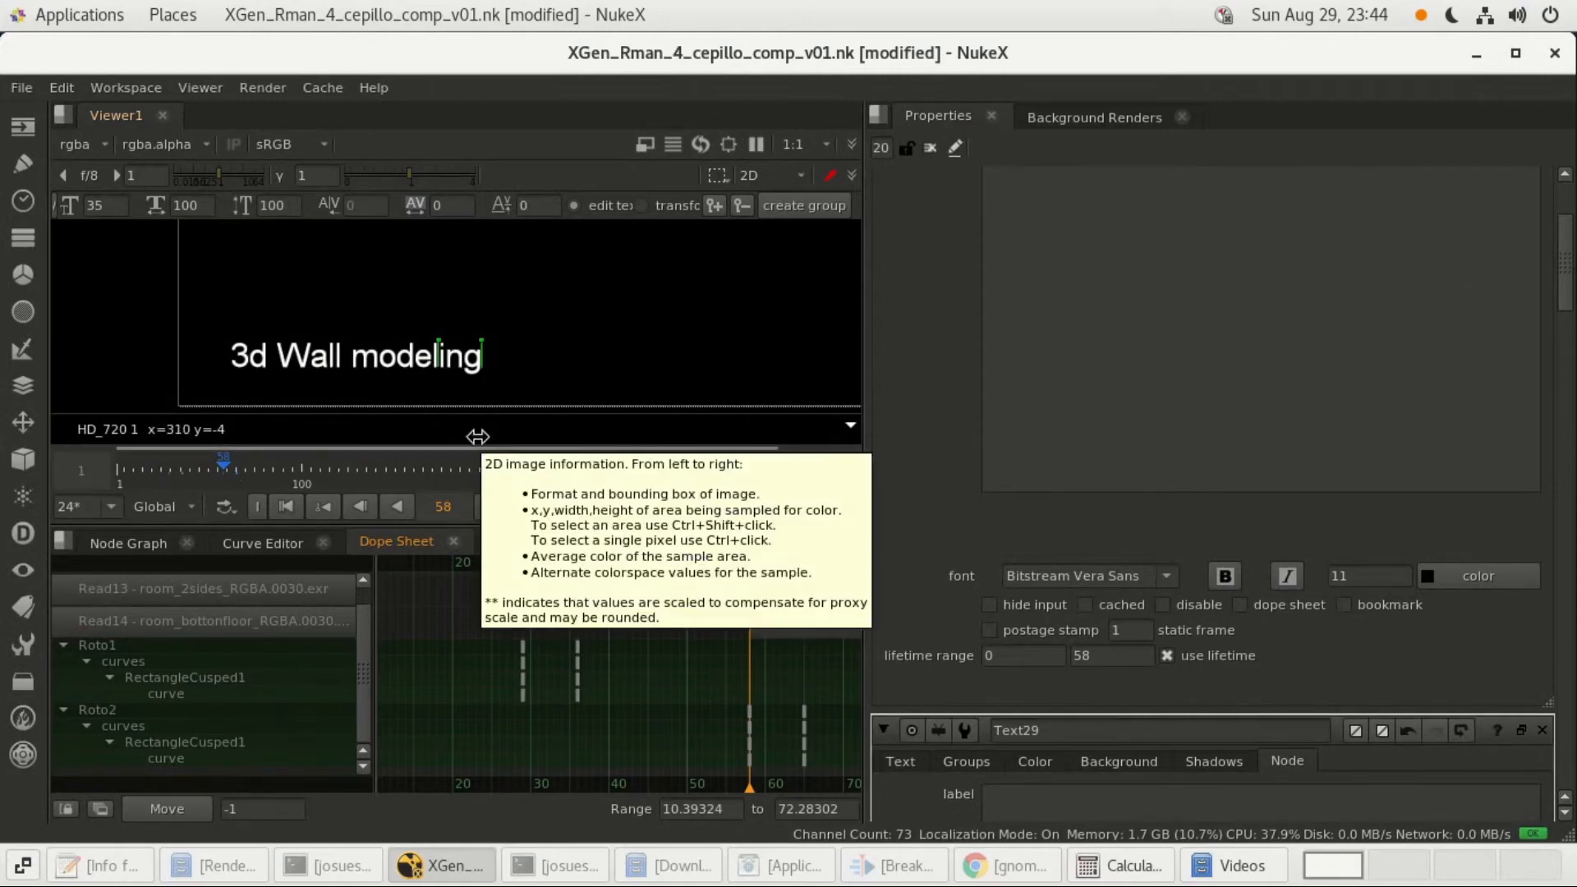
Advance to frame 60 to view the floor caption in the second wipe and open Text1's message settings in the Read14 branch.
left_click(125, 542)
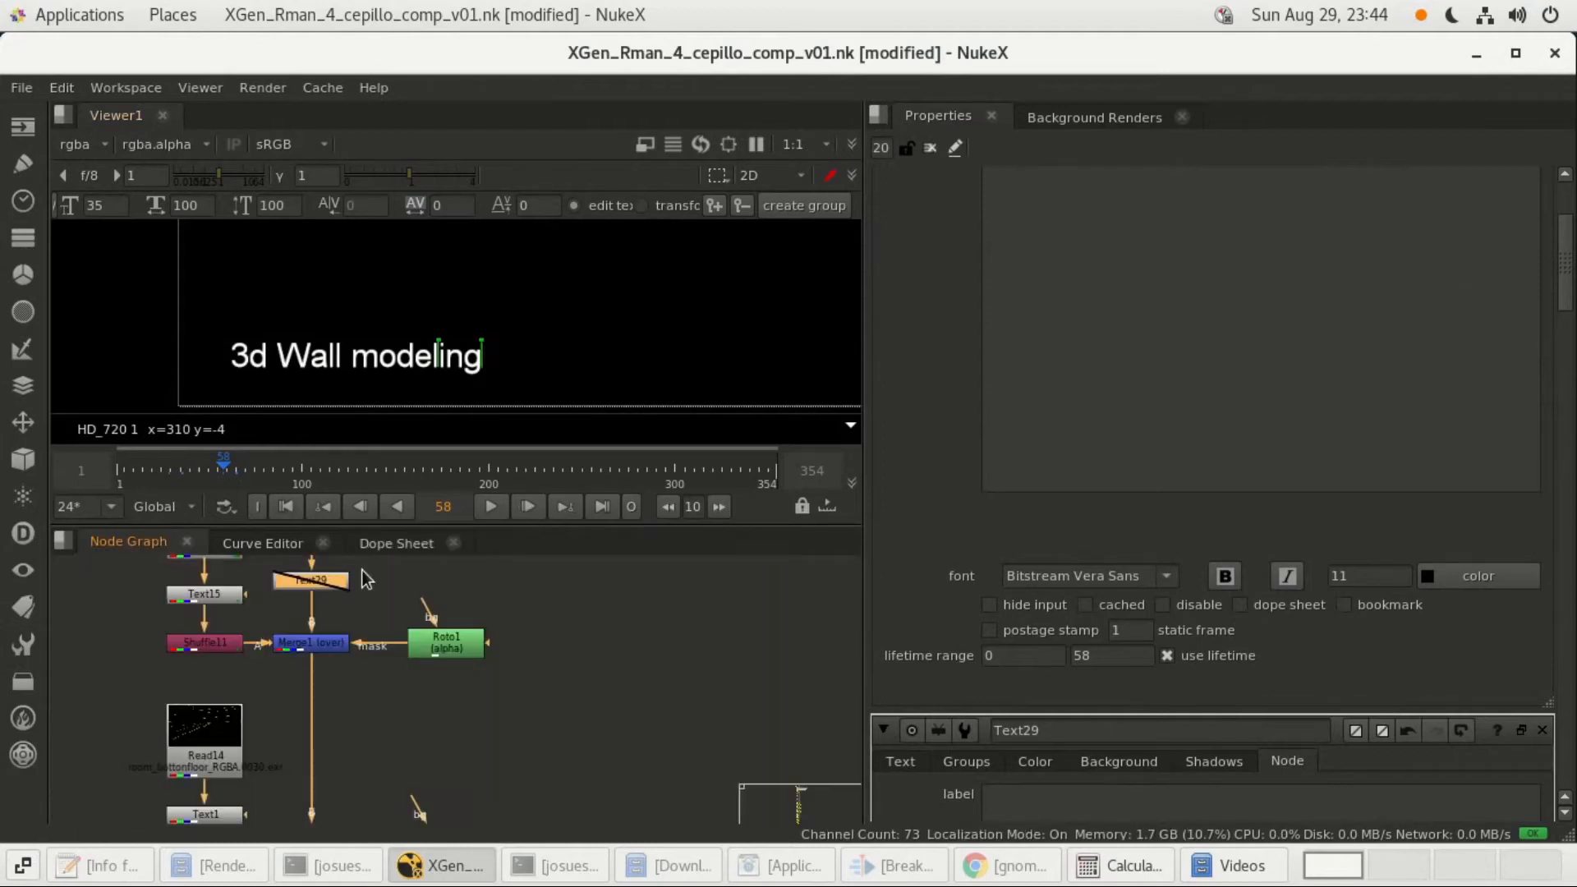
left_click(528, 507)
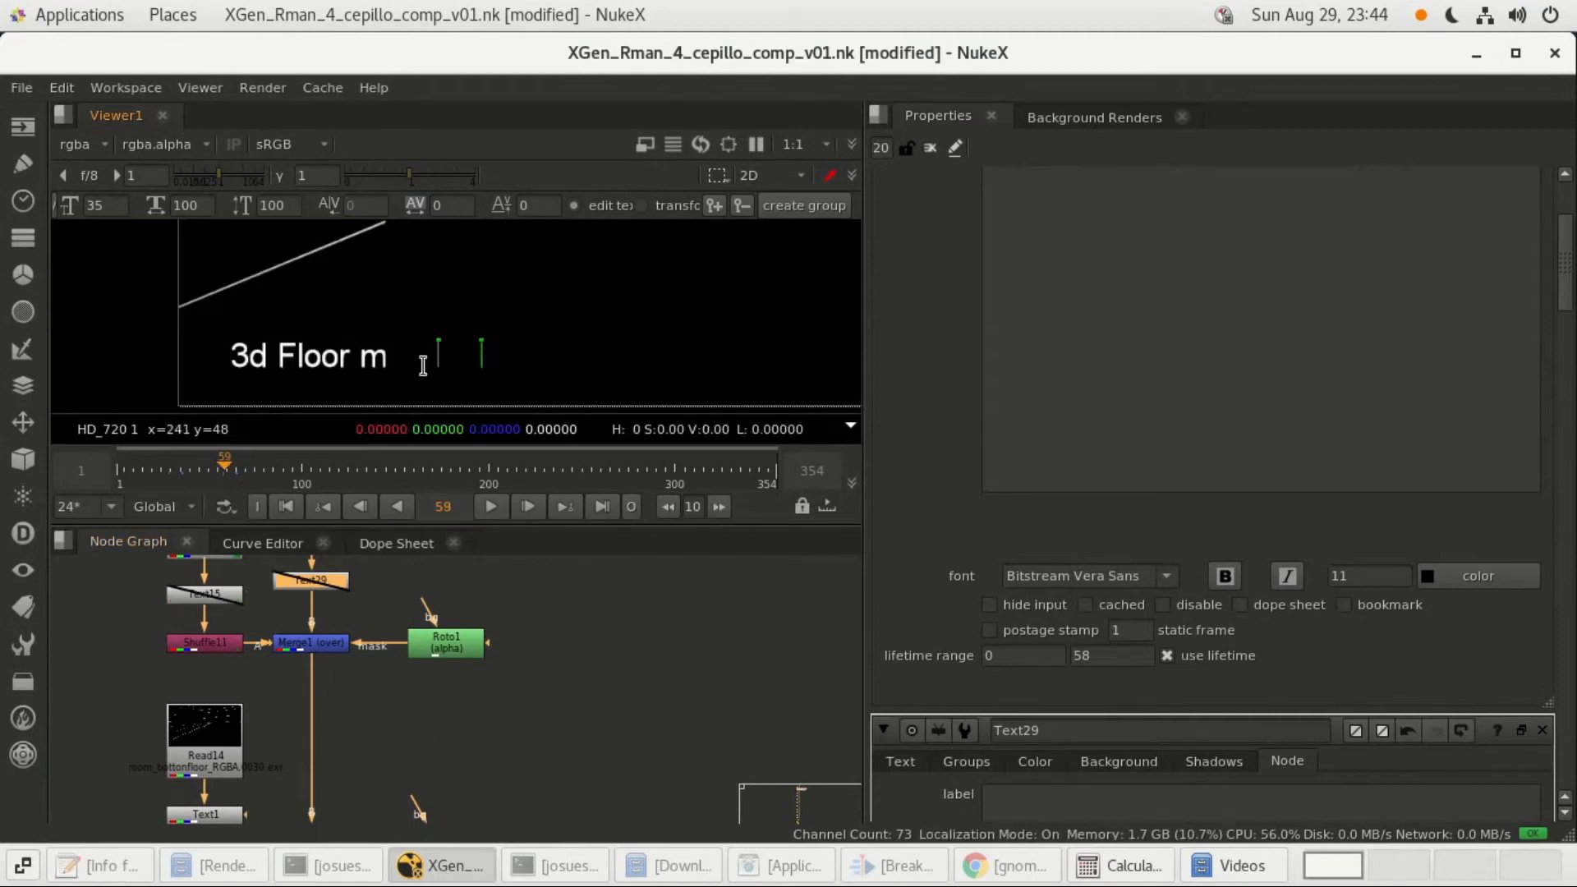
left_click(531, 506)
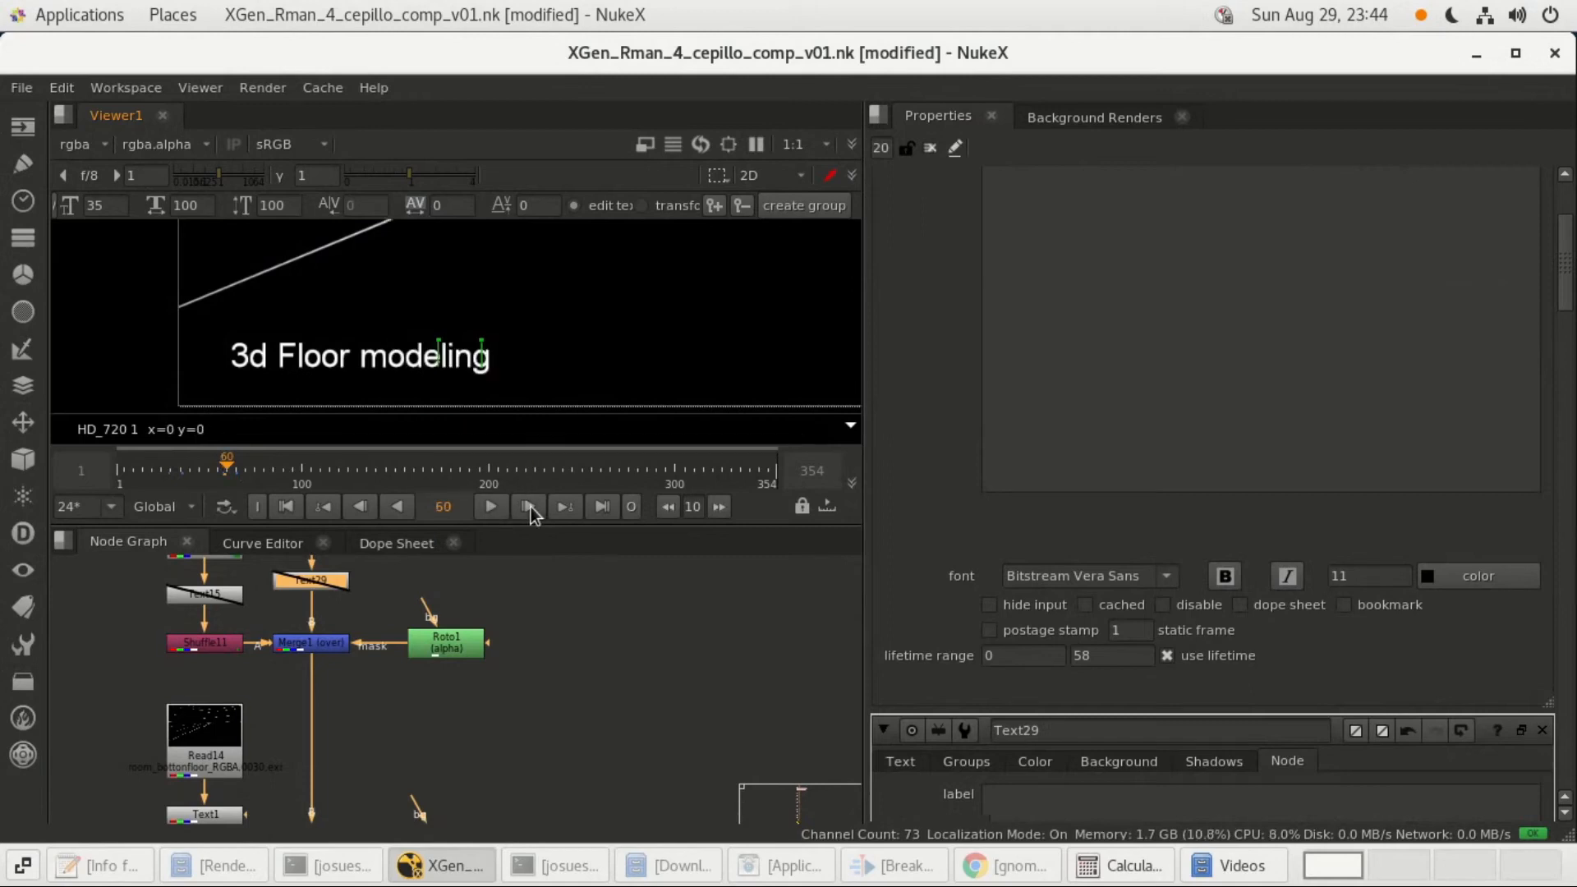
middle_click_drag(569, 678, 559, 603)
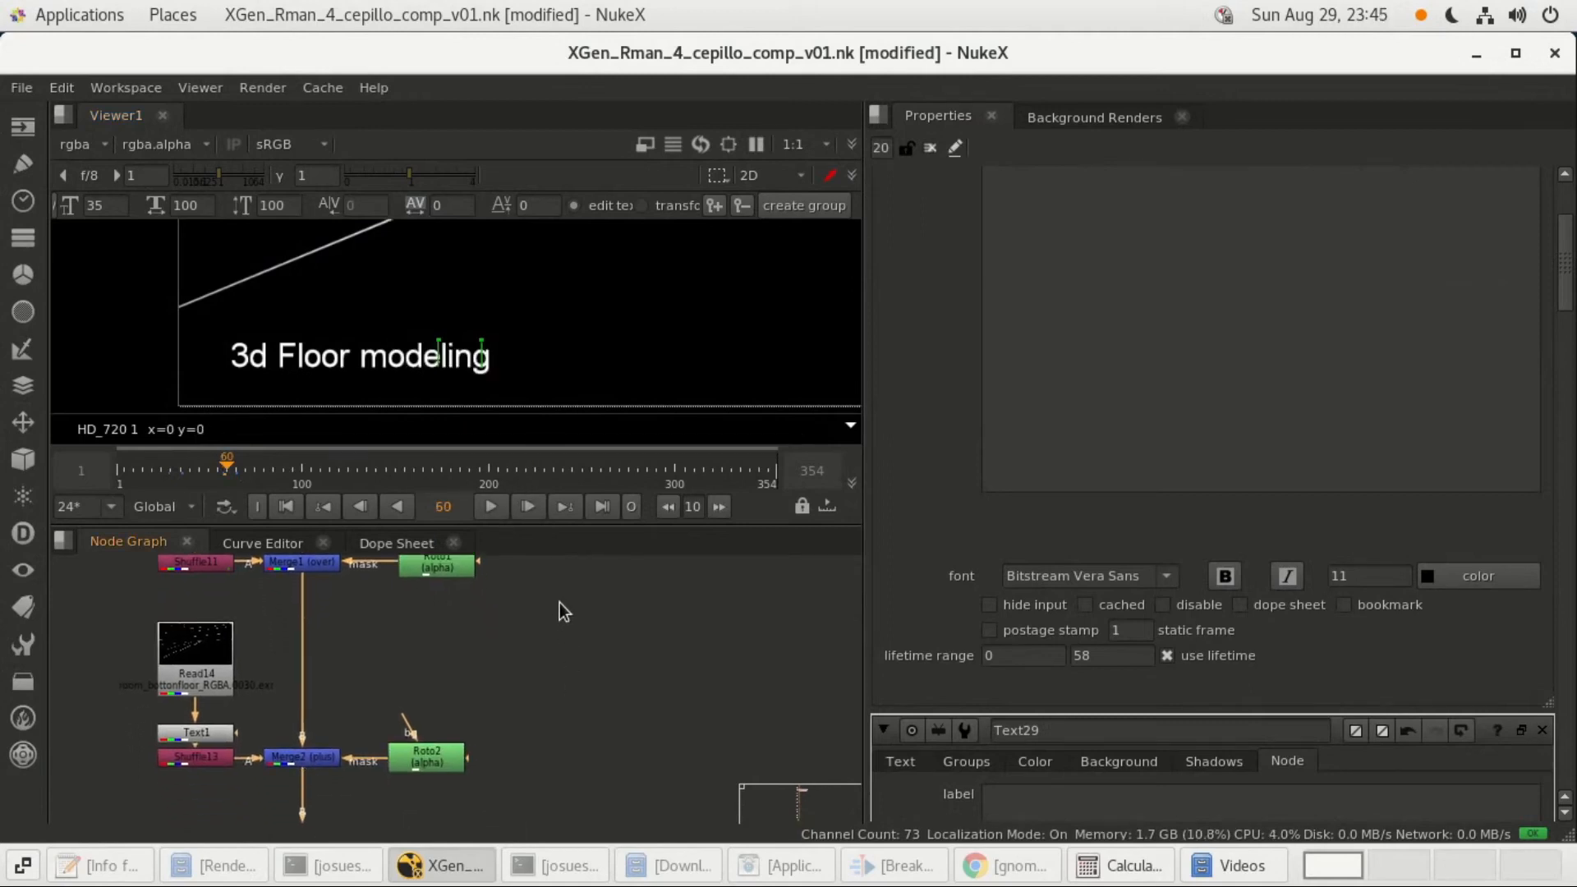
double_click(212, 737)
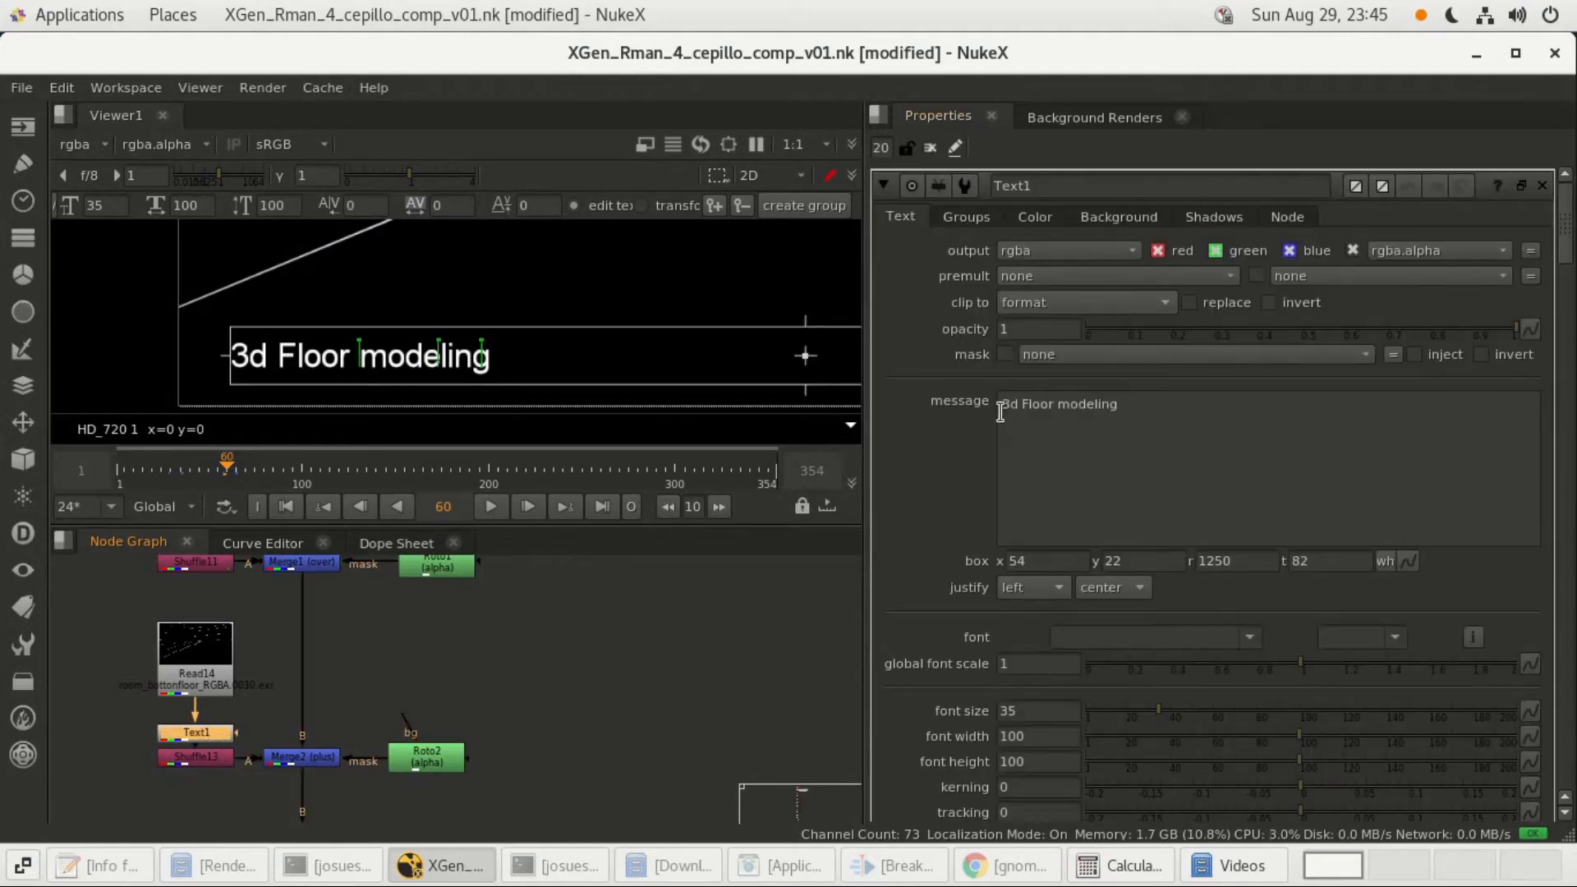
Show Text1's lifetime range settings and compare its end frame with Text15's.
left_click(1286, 219)
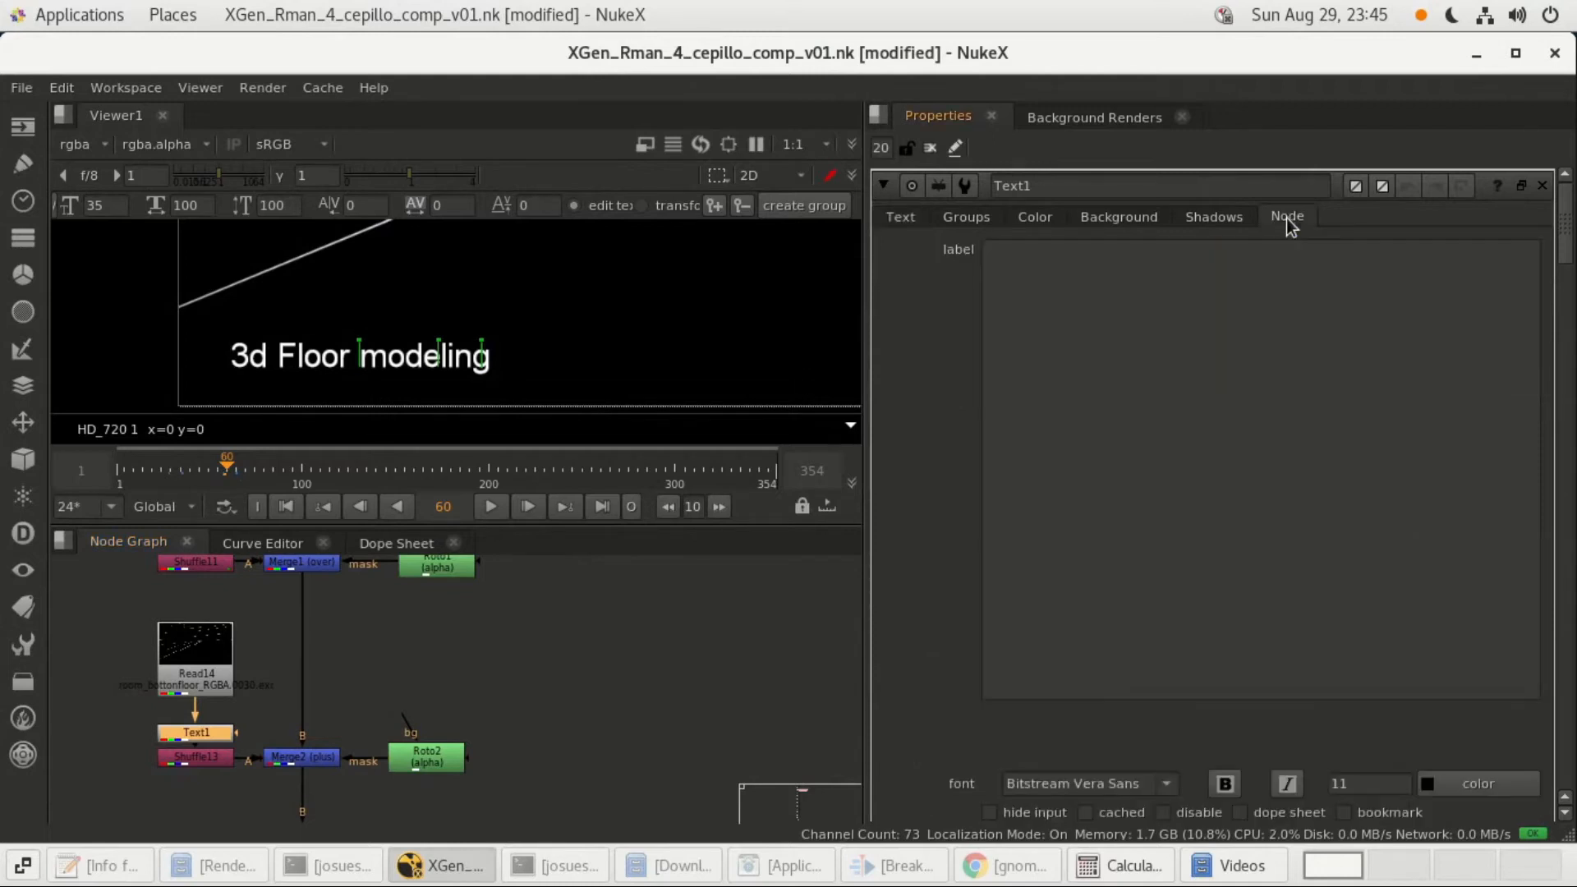
scroll(1266, 384, "down", 3)
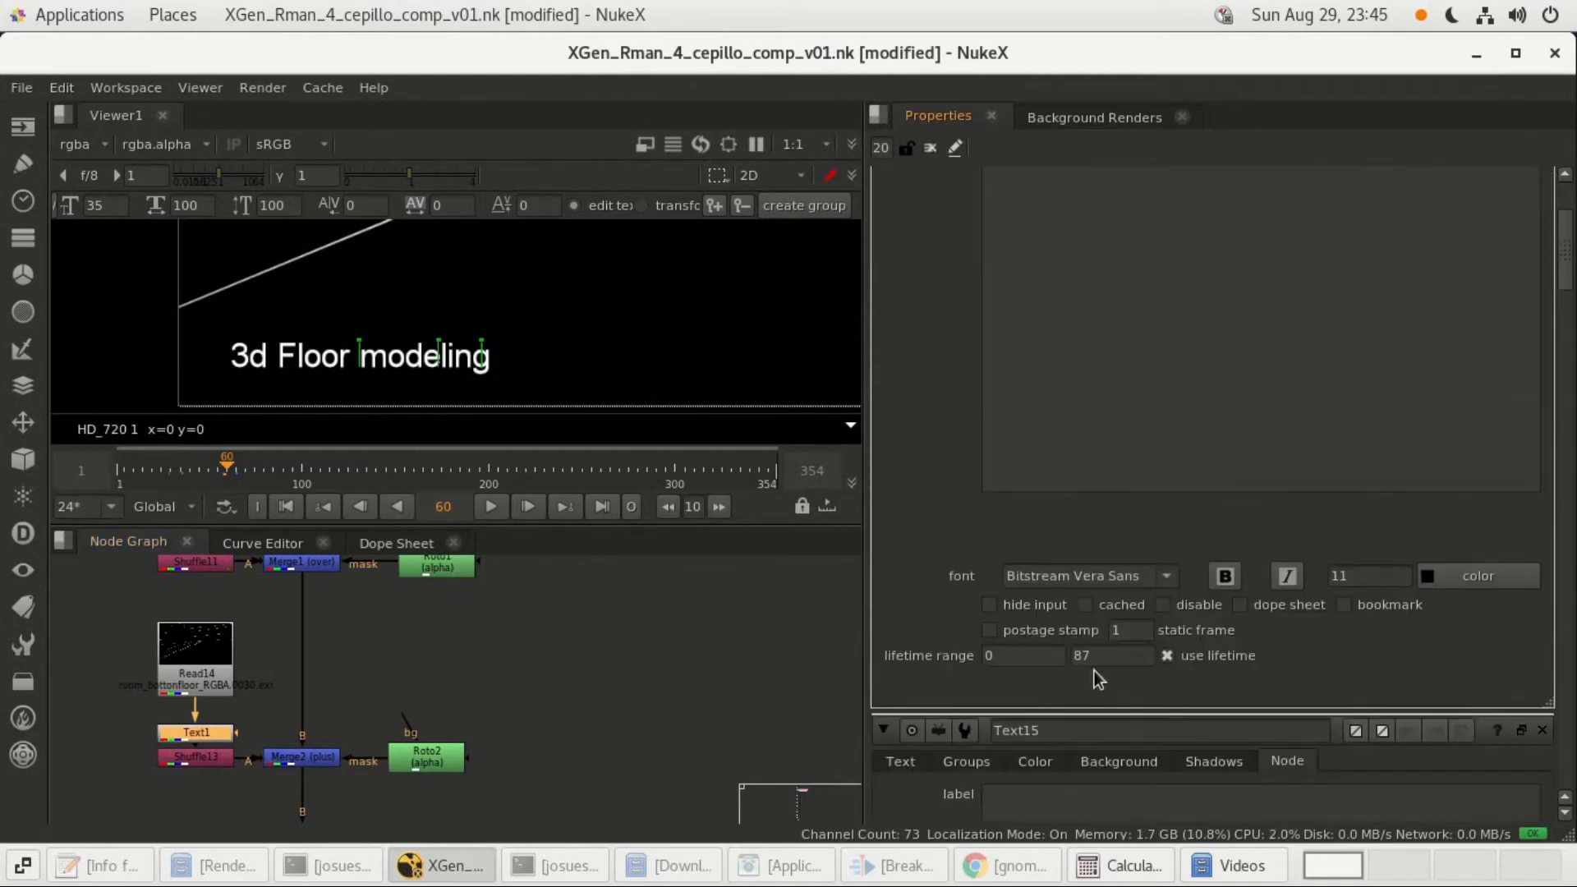
scroll(1097, 657, "down", 1)
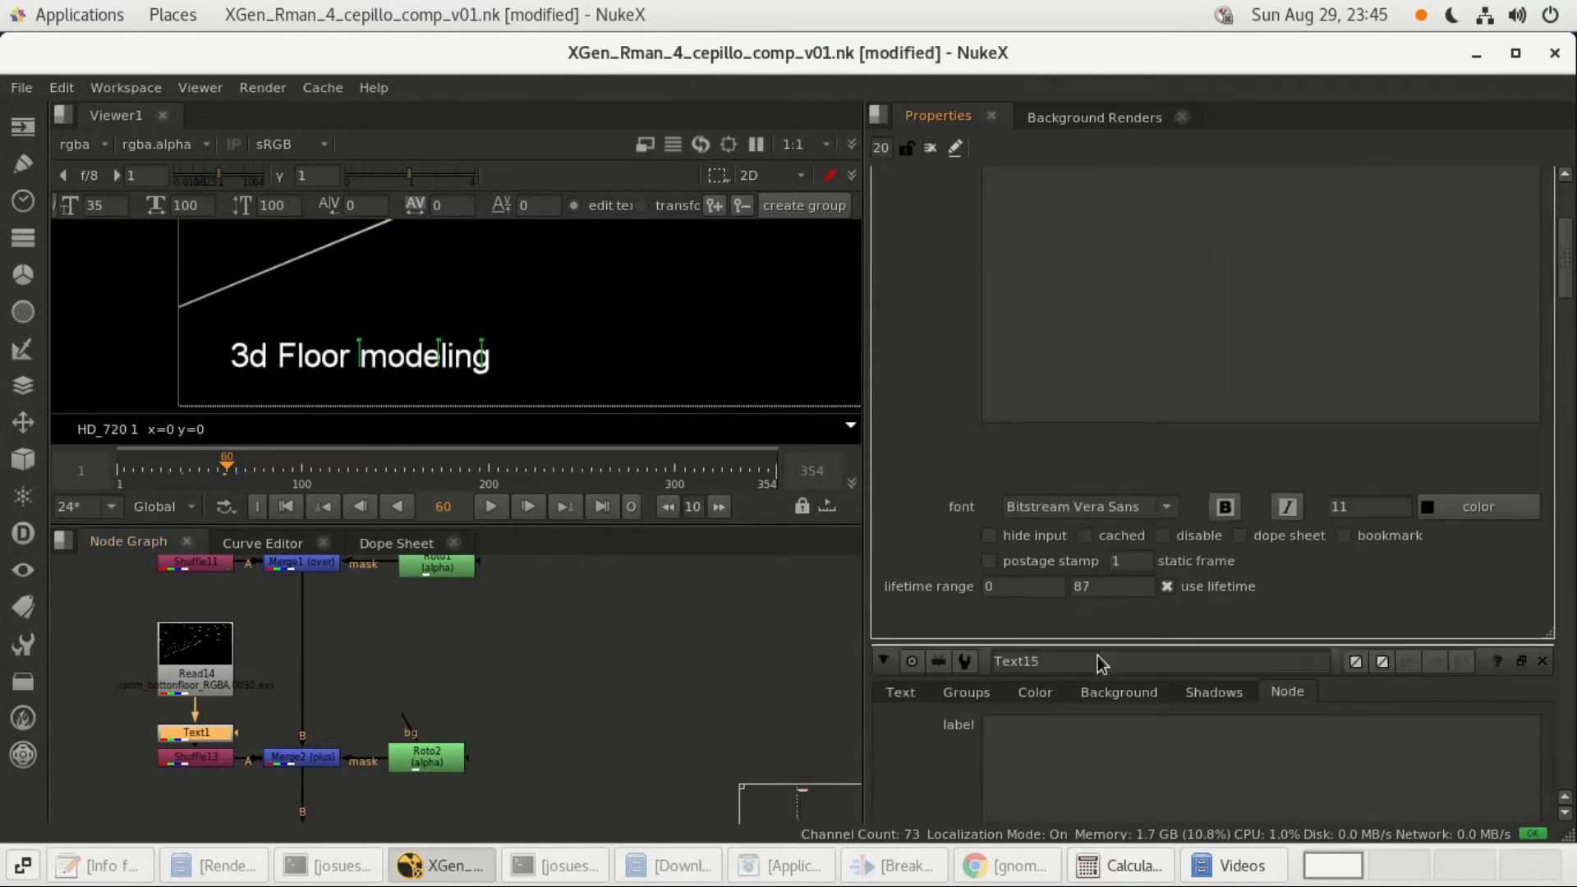
scroll(1097, 655, "down", 8)
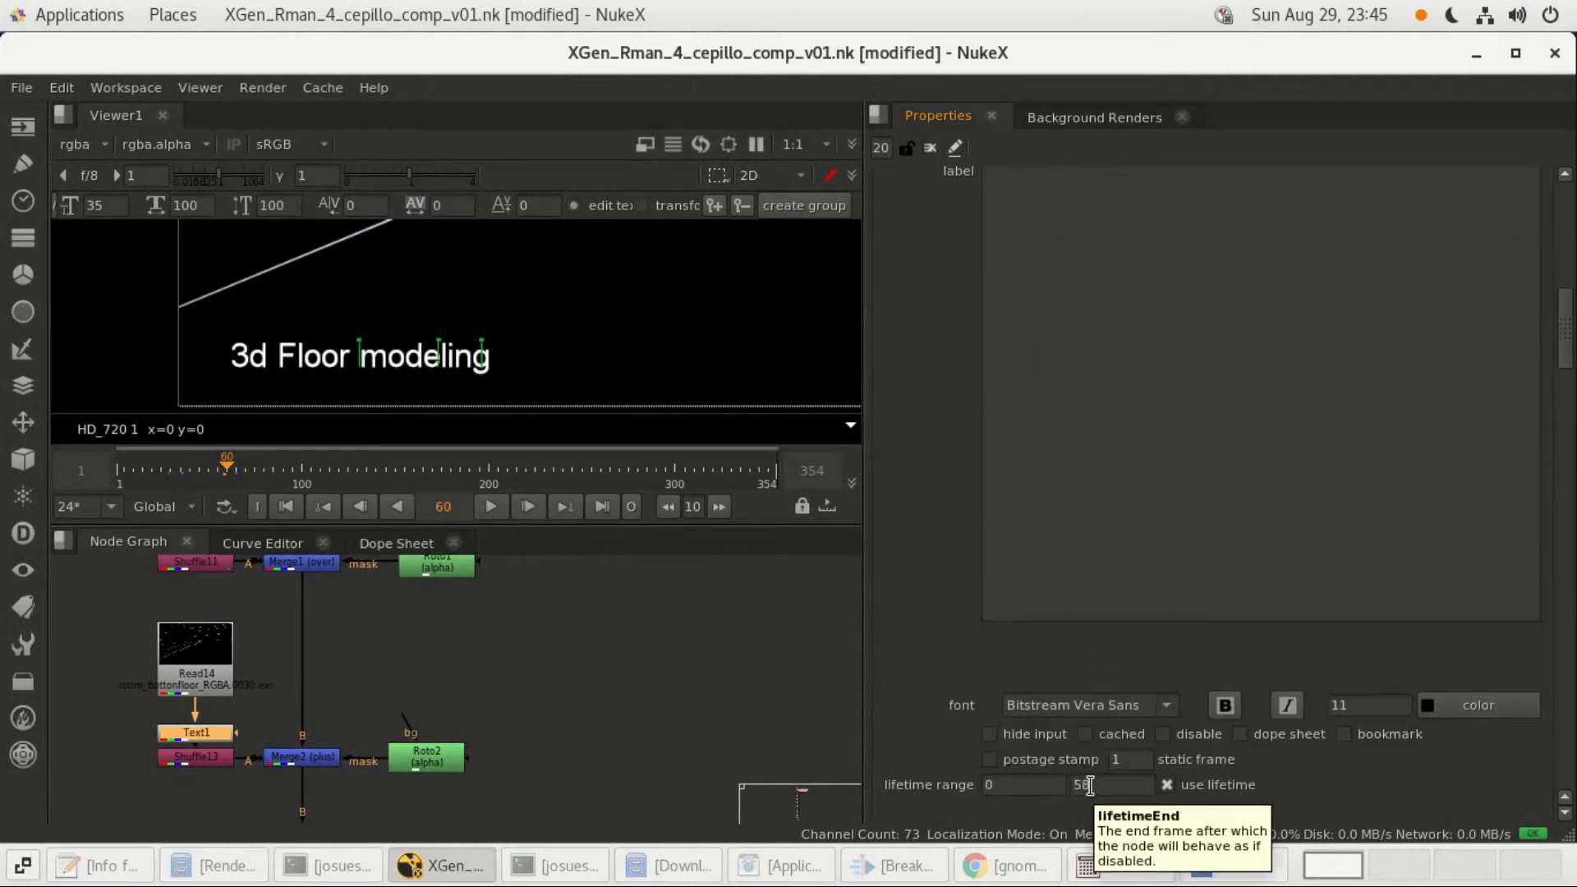
scroll(1119, 634, "up", 6)
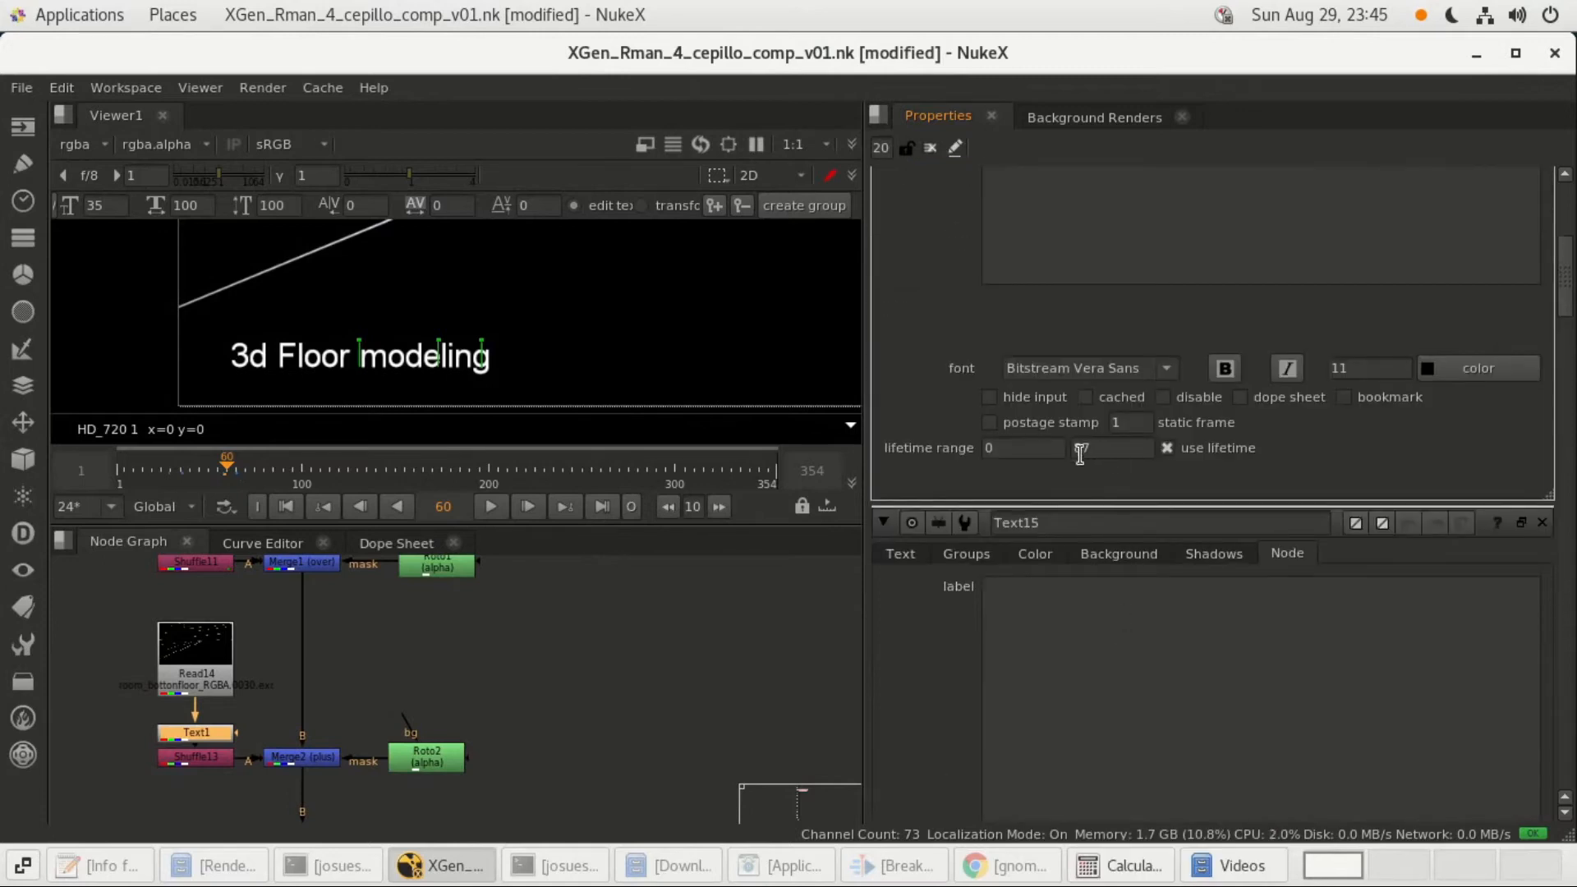
Switch to Calculator, compute 87−58 for the interval between the Text1 and Text15 end frames, and return to Nuke.
left_click(1123, 864)
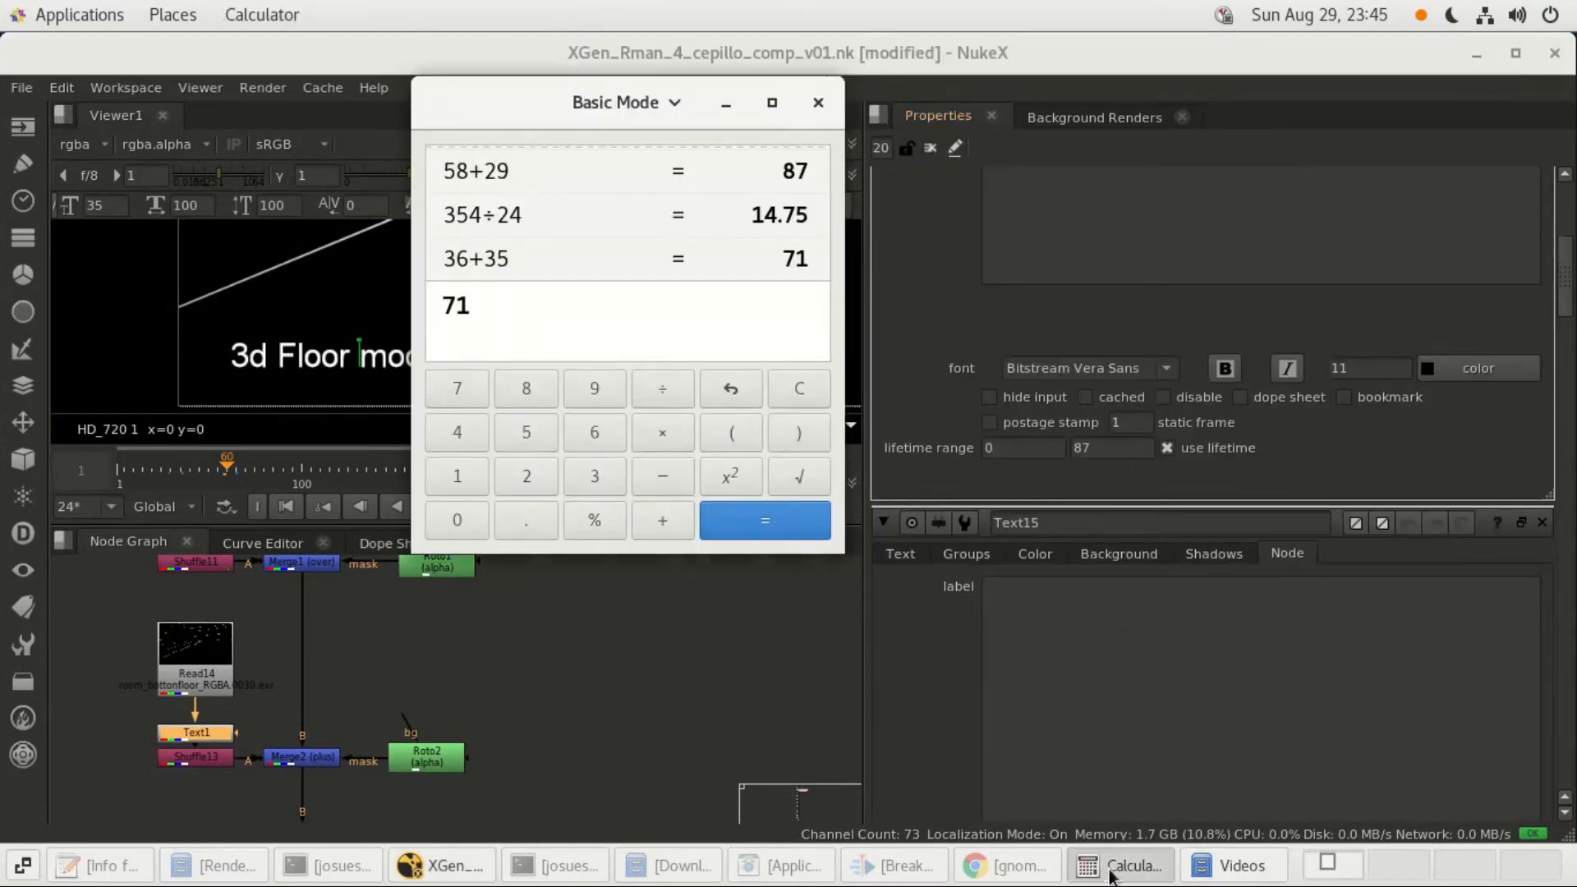
left_click(787, 396)
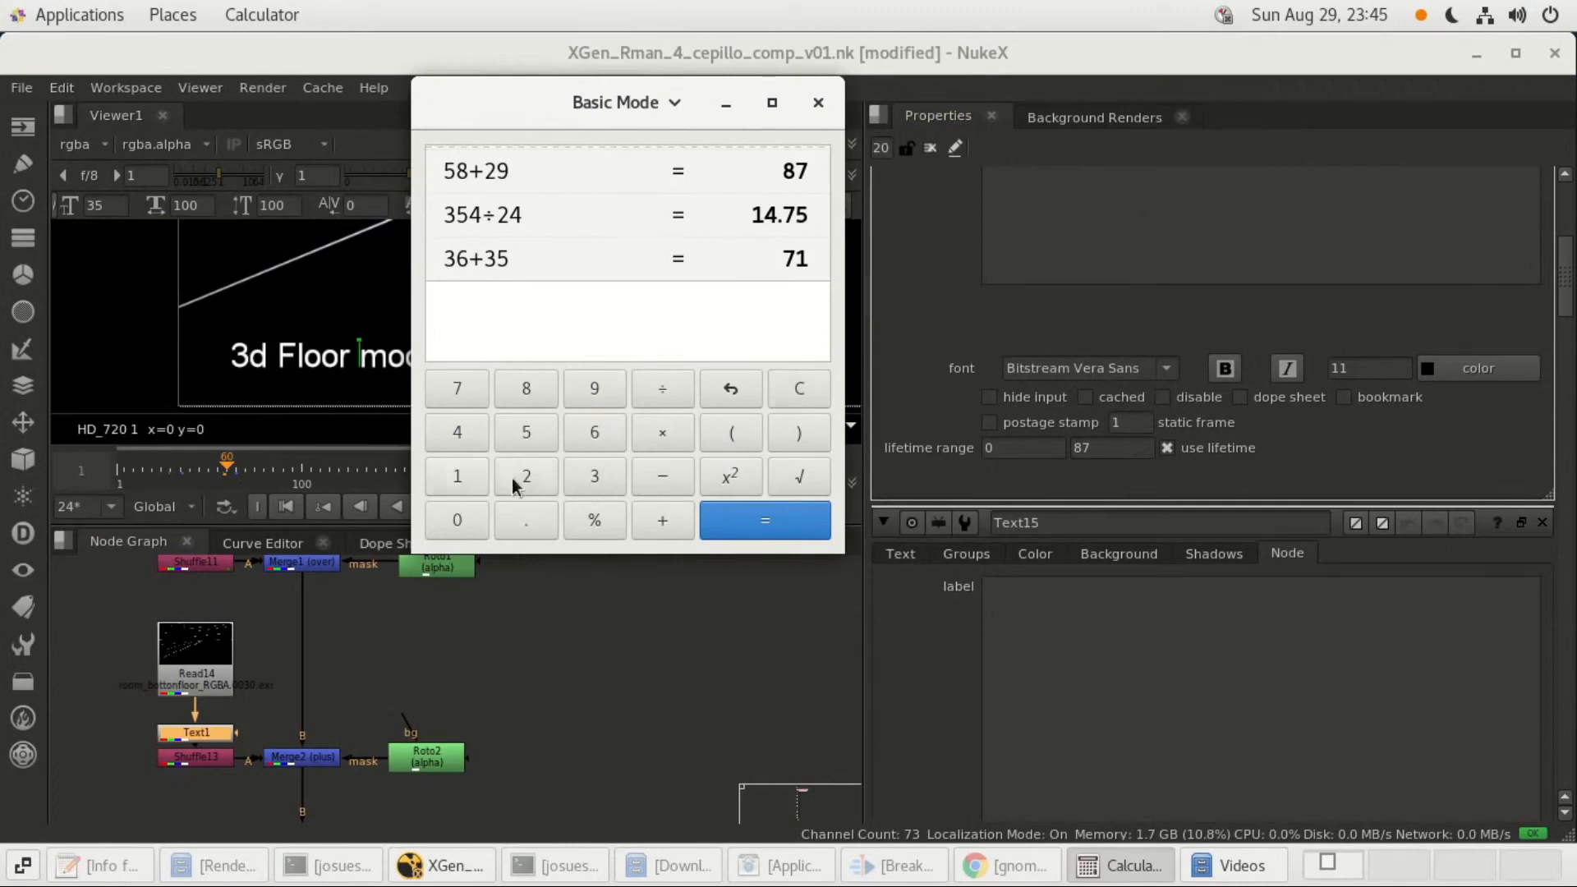
left_click(658, 484)
scroll(1142, 456, "down", 3)
scroll(1142, 456, "down", 5)
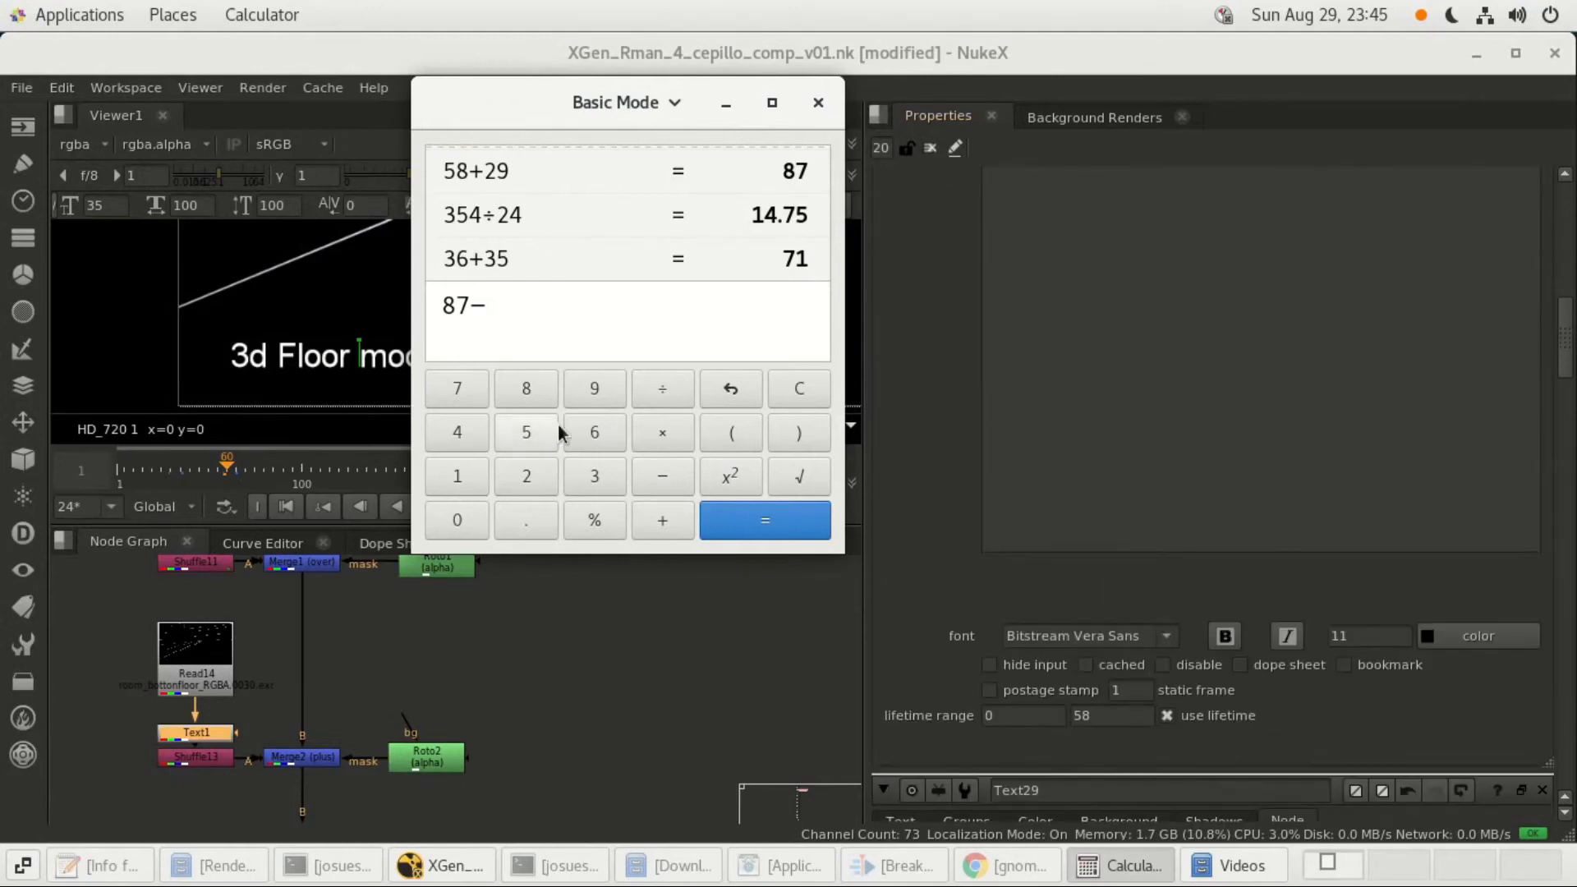
left_click(527, 389)
left_click(754, 527)
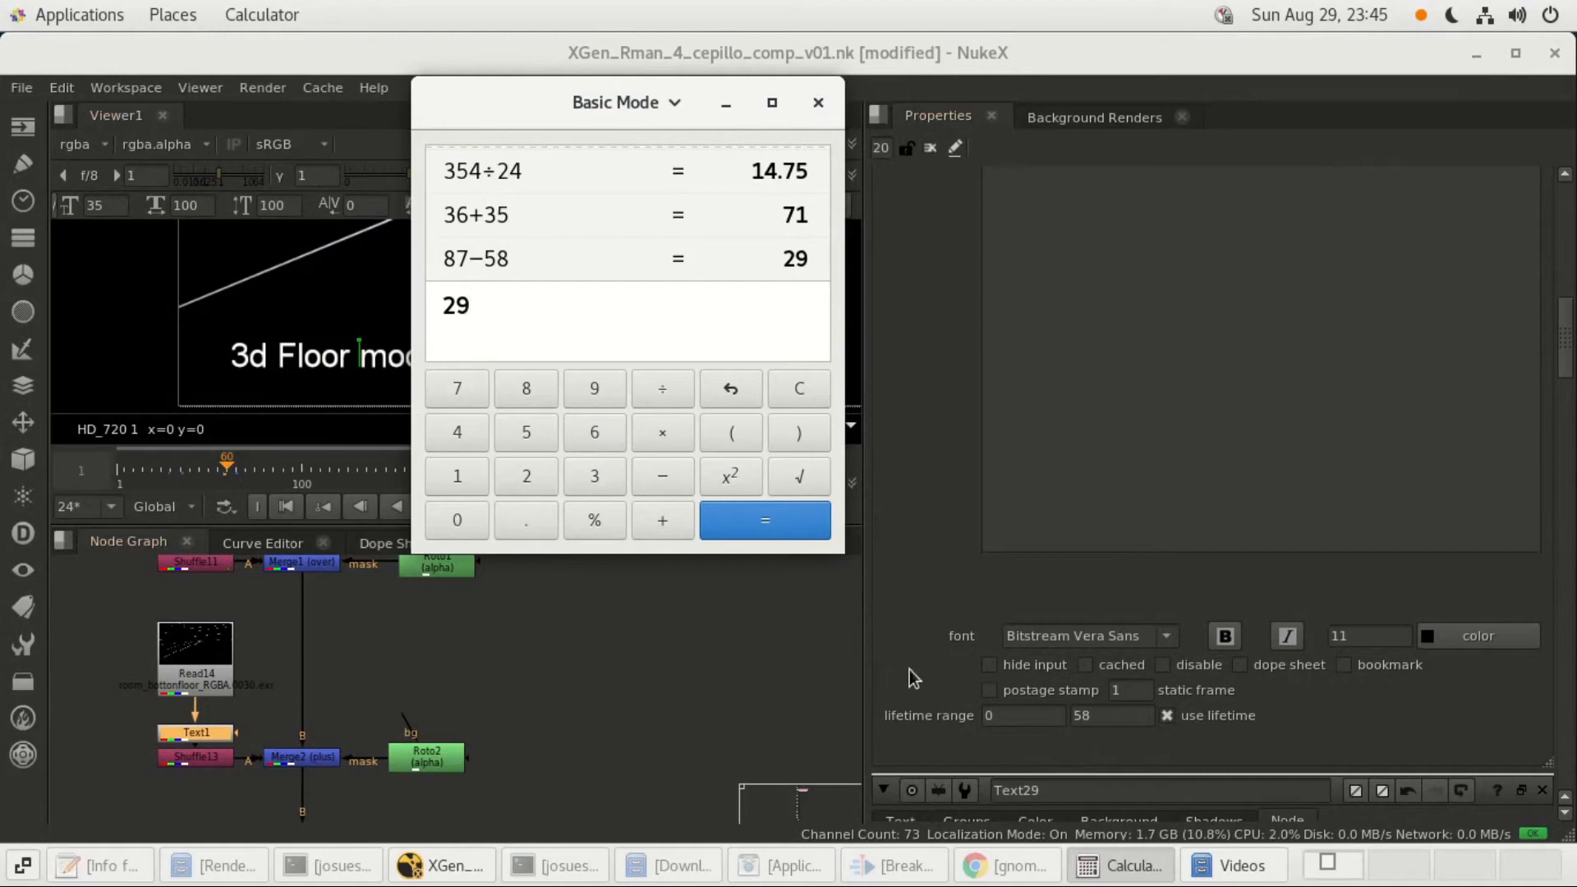
left_click(624, 657)
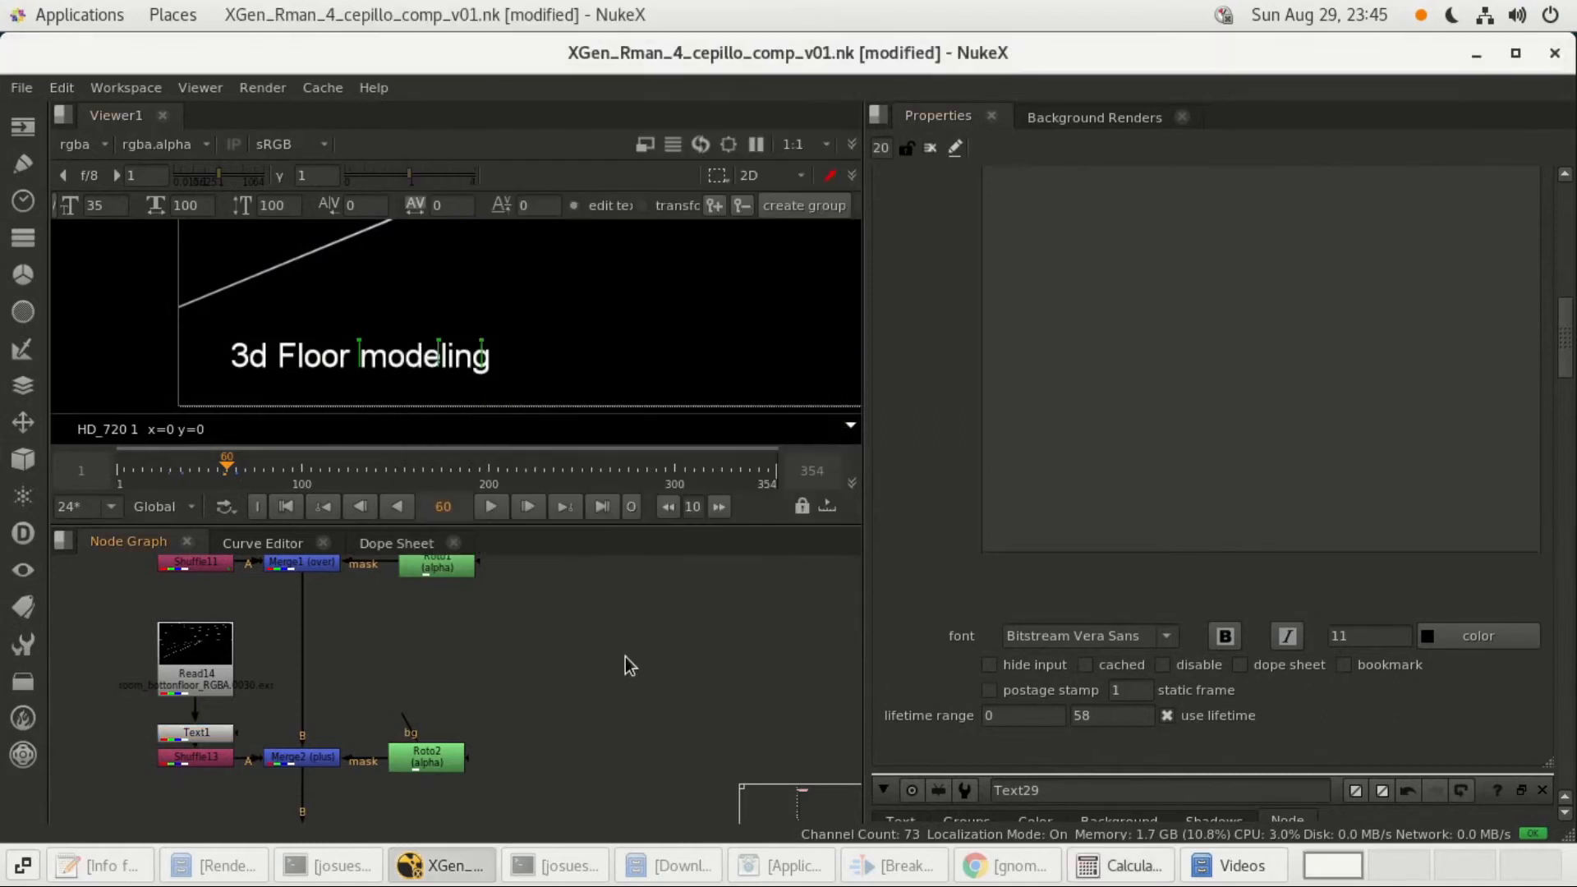
Open the node settings of Text29 and Text15 in the first wipe branch and compare their lifetime ranges.
scroll(579, 662, "up", 3)
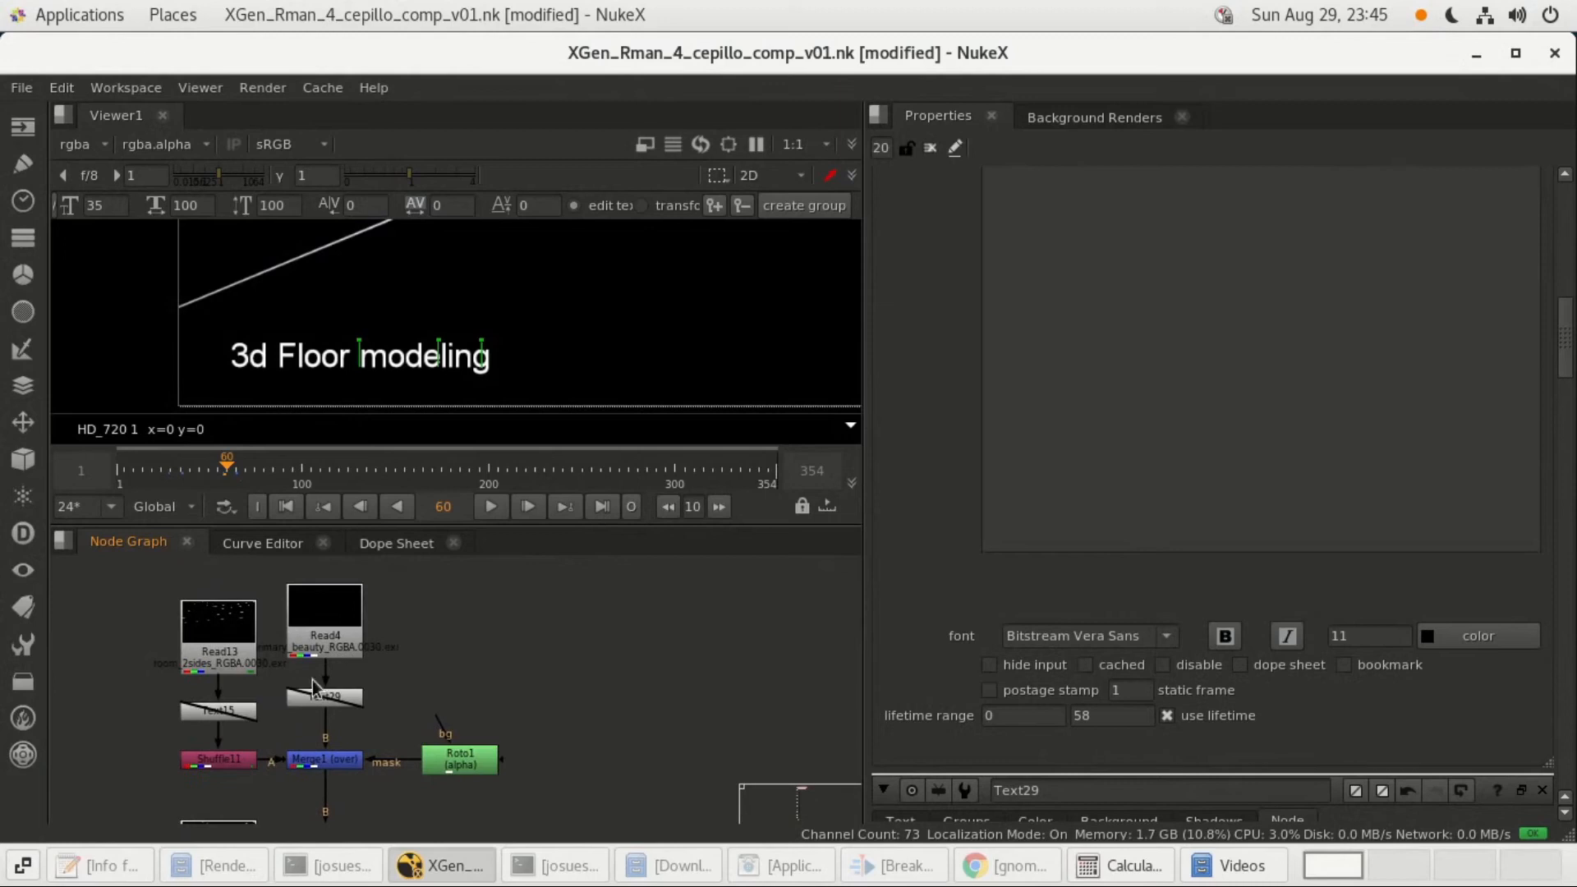
double_click(326, 703)
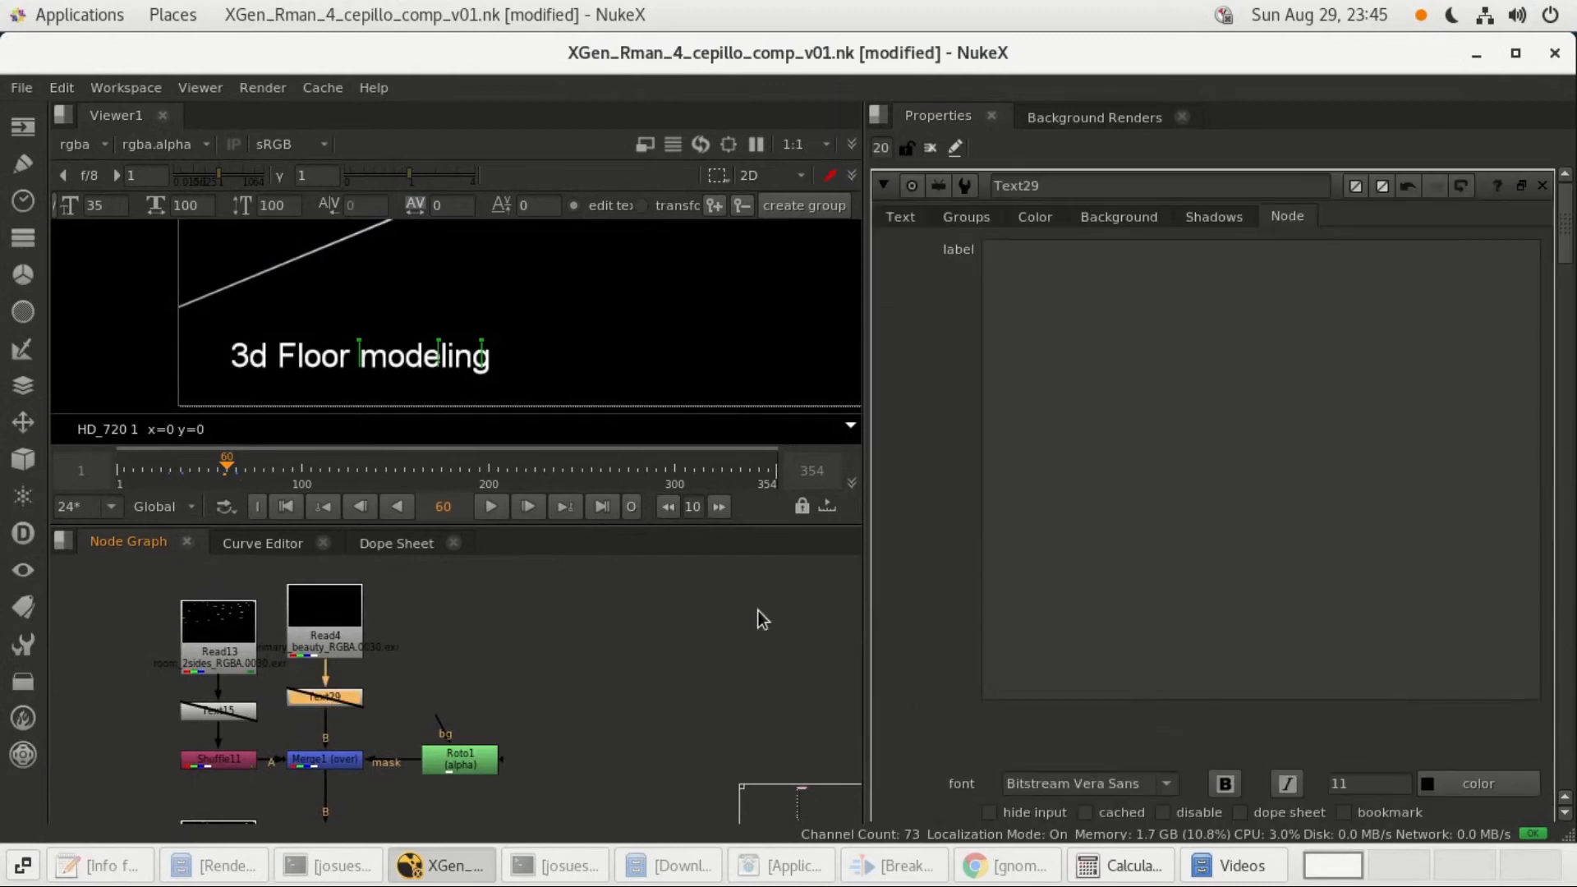
scroll(1016, 571, "down", 3)
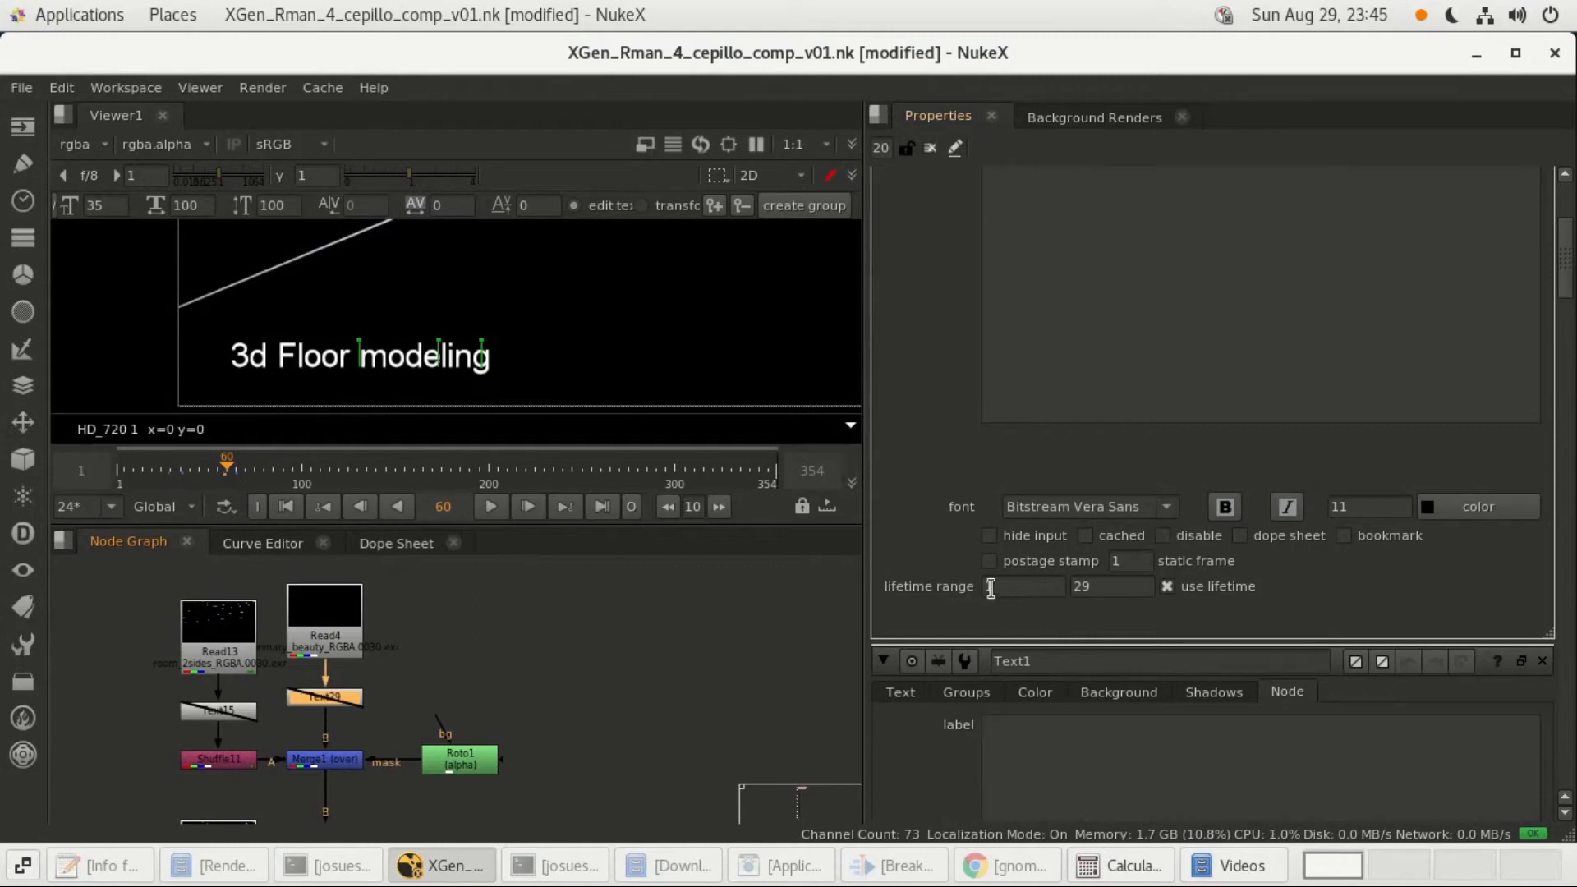
scroll(1142, 714, "down", 2)
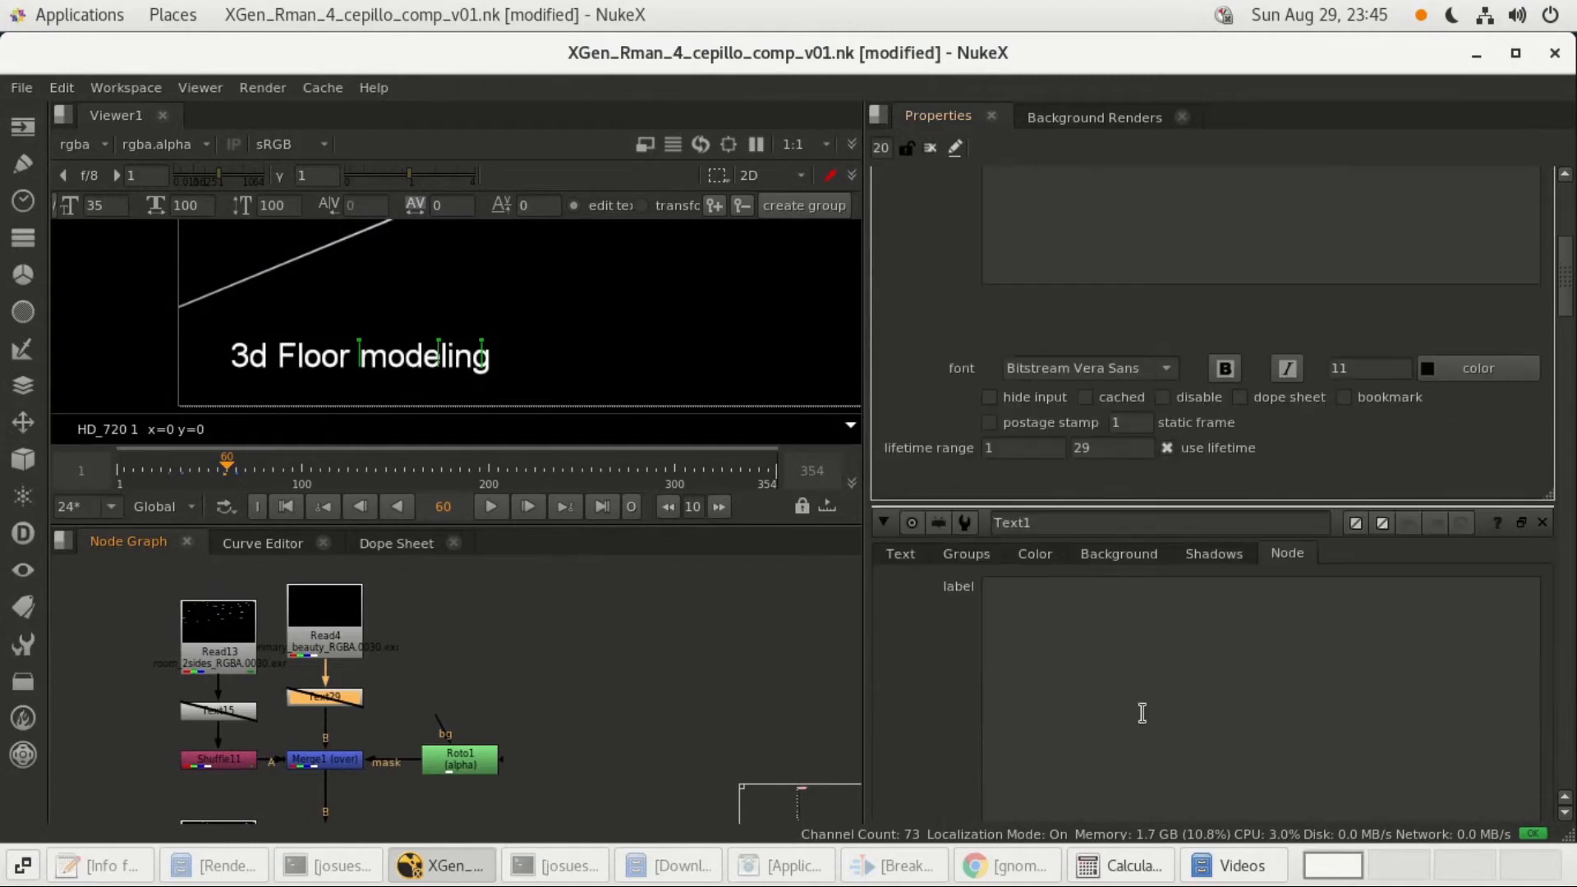
double_click(231, 717)
scroll(953, 676, "down", 3)
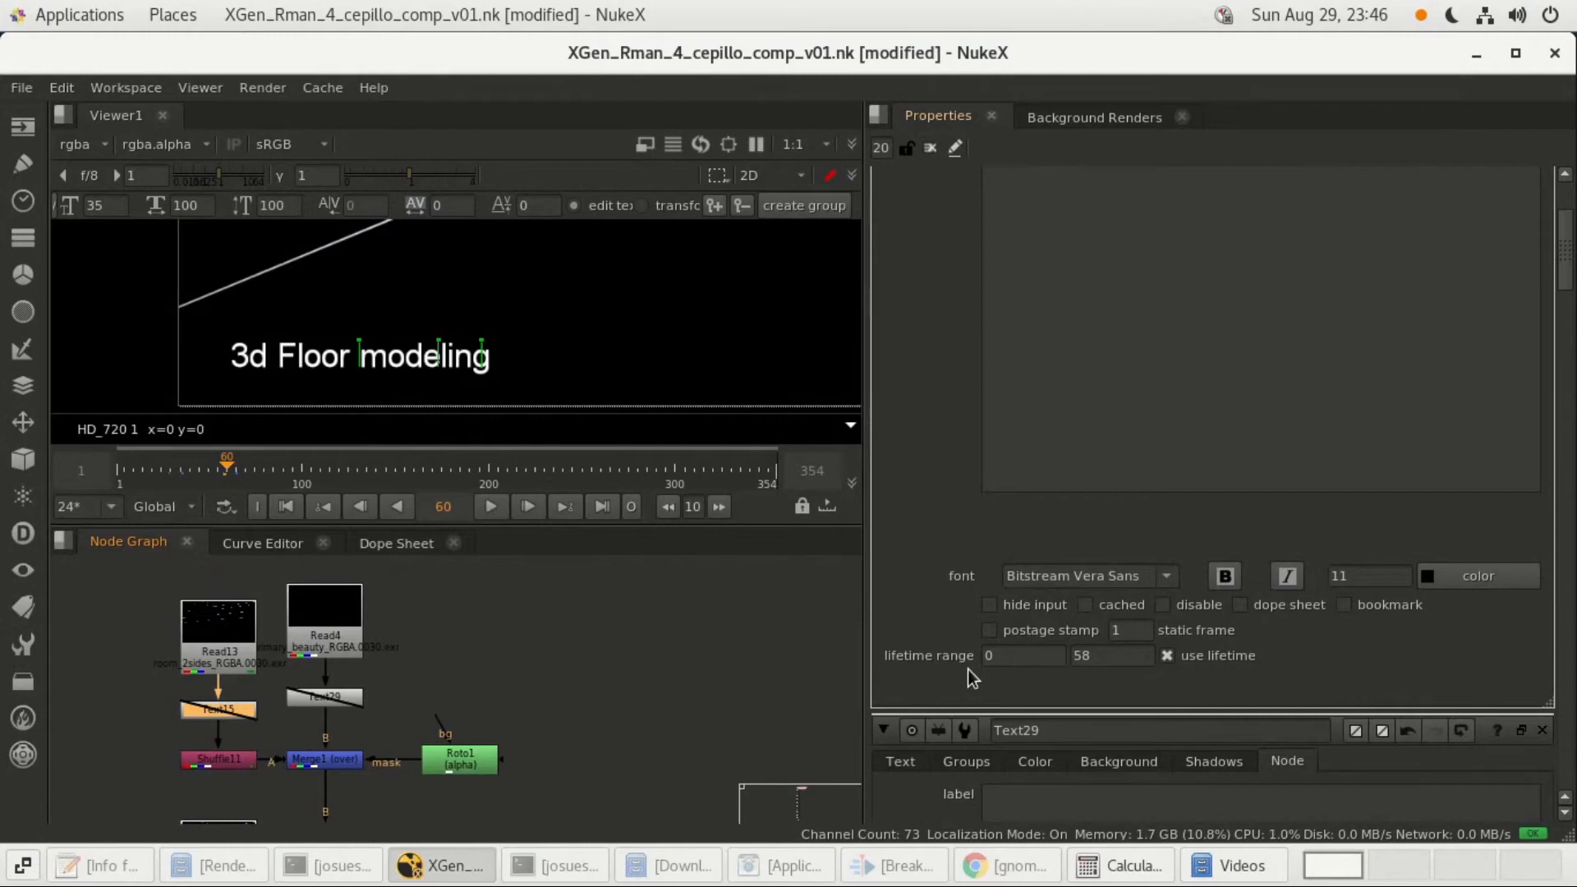
scroll(968, 669, "down", 5)
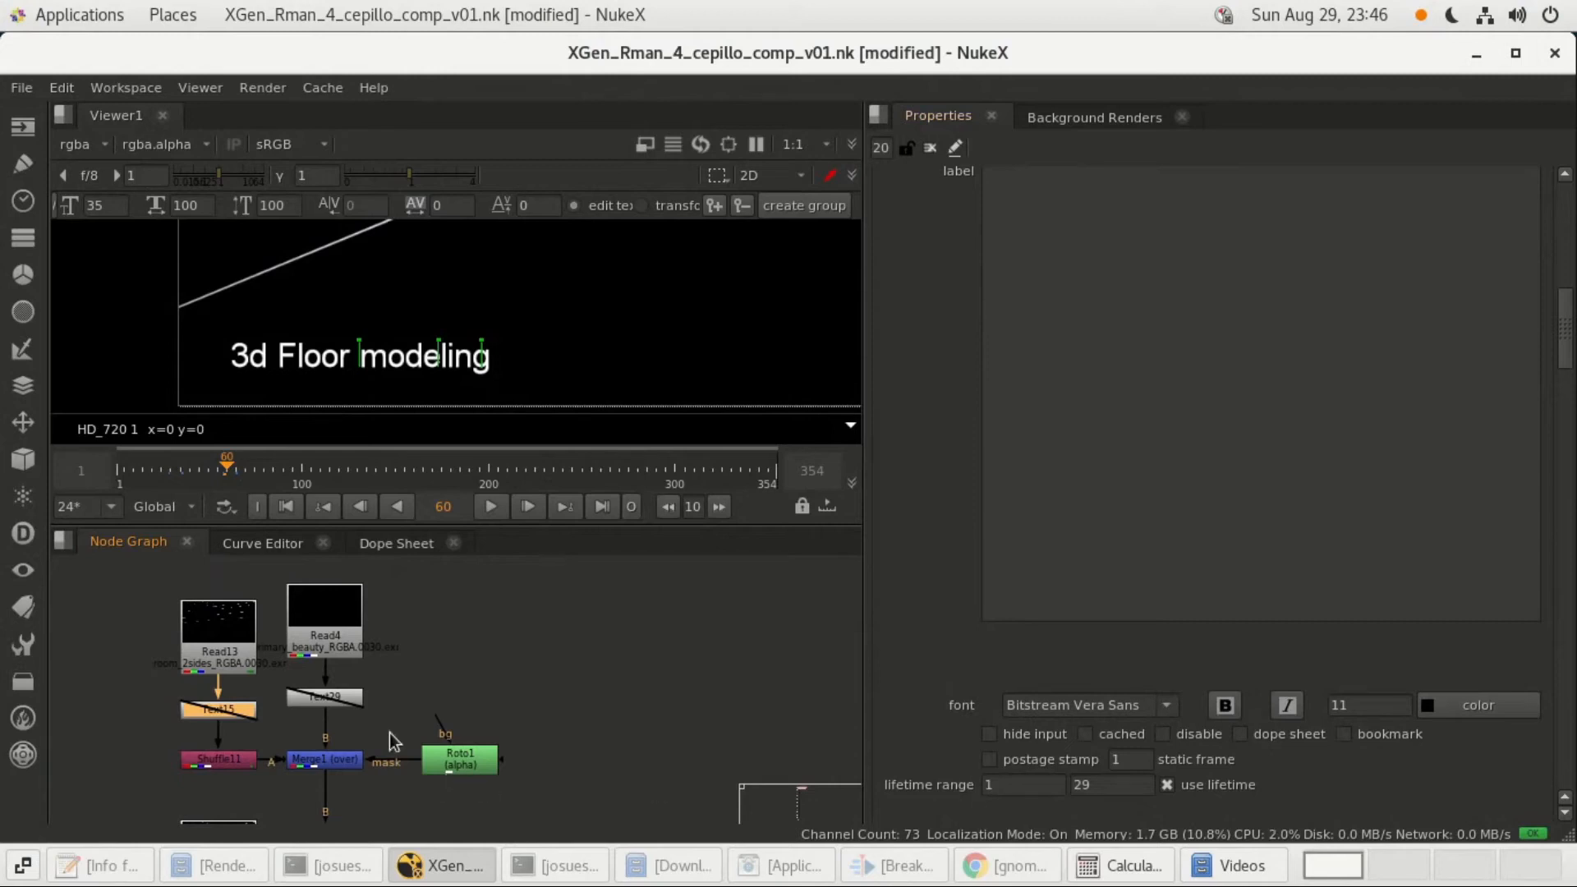
Open Text1's node settings in the Read14 branch and compare its lifetime end frame with Text15's.
middle_click_drag(421, 698, 440, 560)
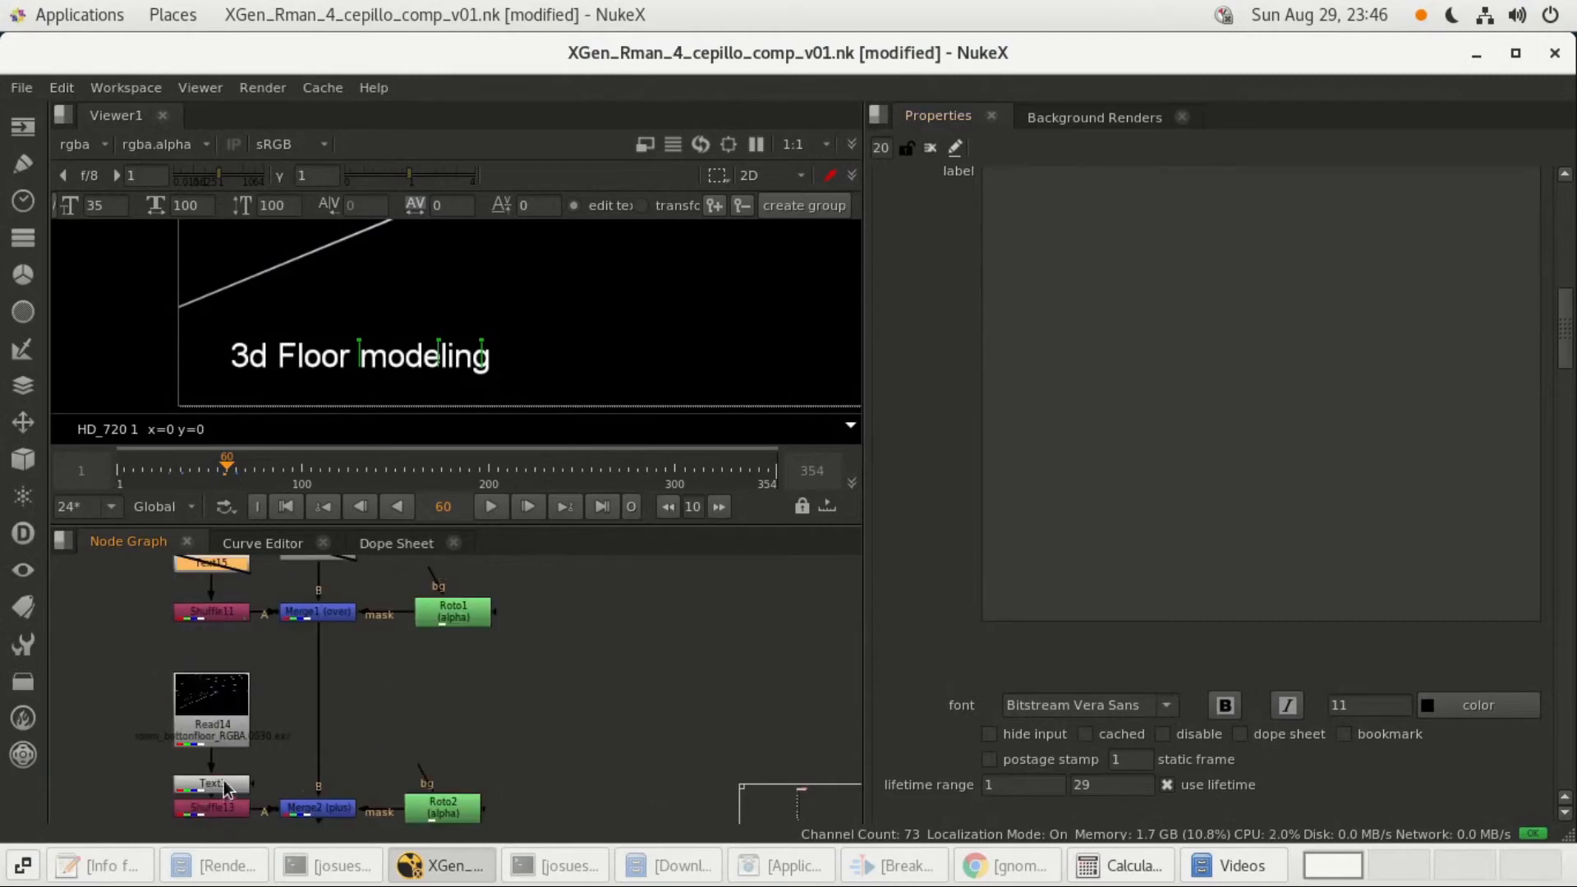
scroll(996, 500, "down", 5)
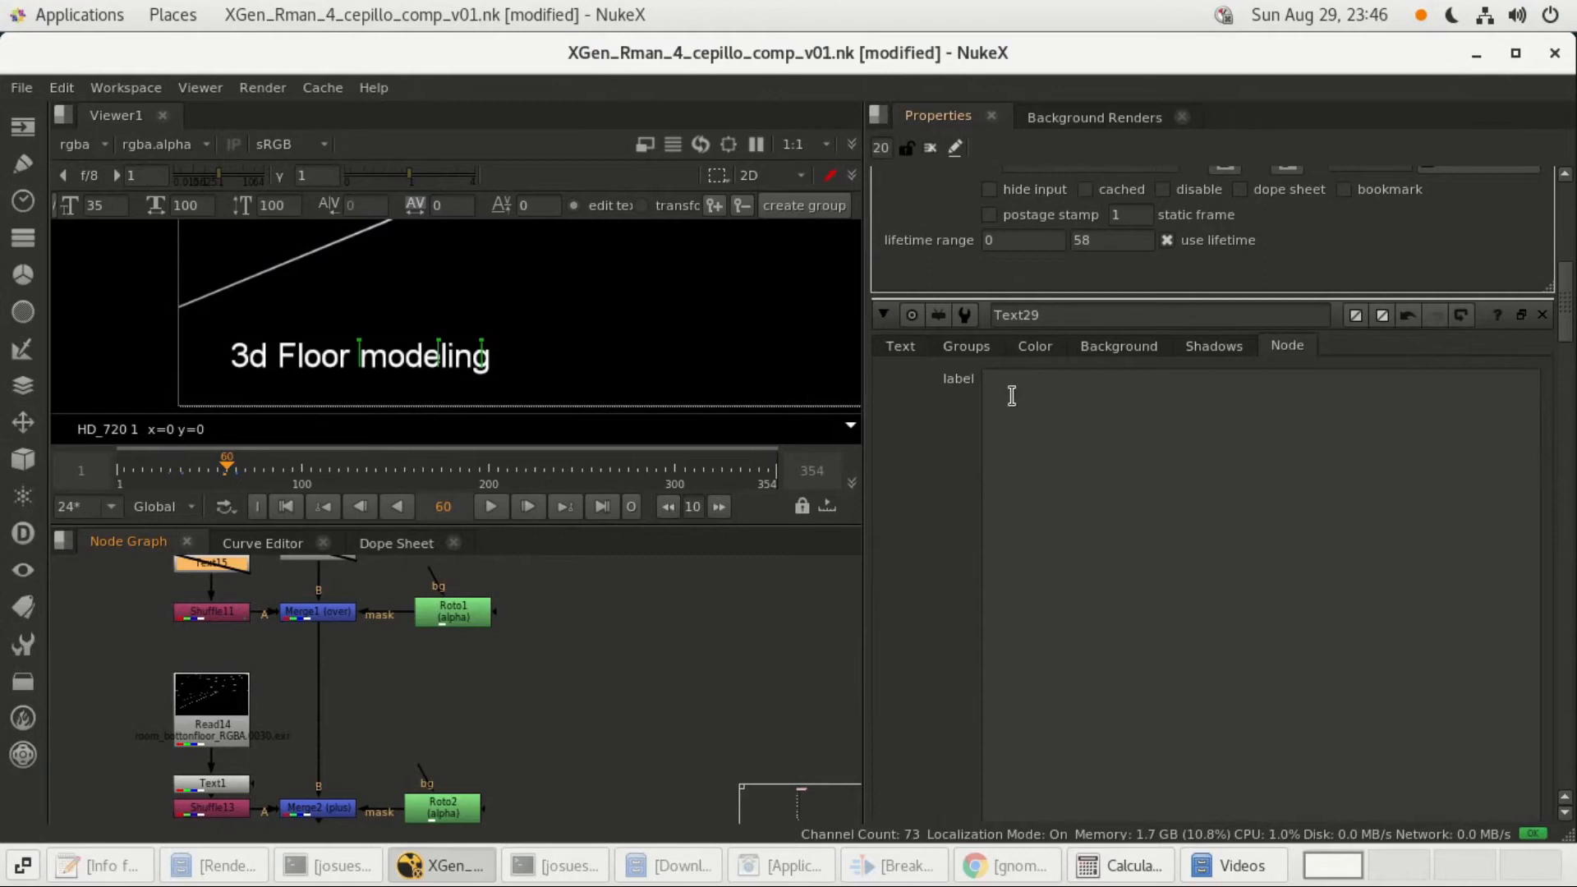
mouse_move(496, 705)
middle_mouse_down()
mouse_move(526, 772)
mouse_move(474, 687)
middle_mouse_up()
scroll(918, 496, "up", 6)
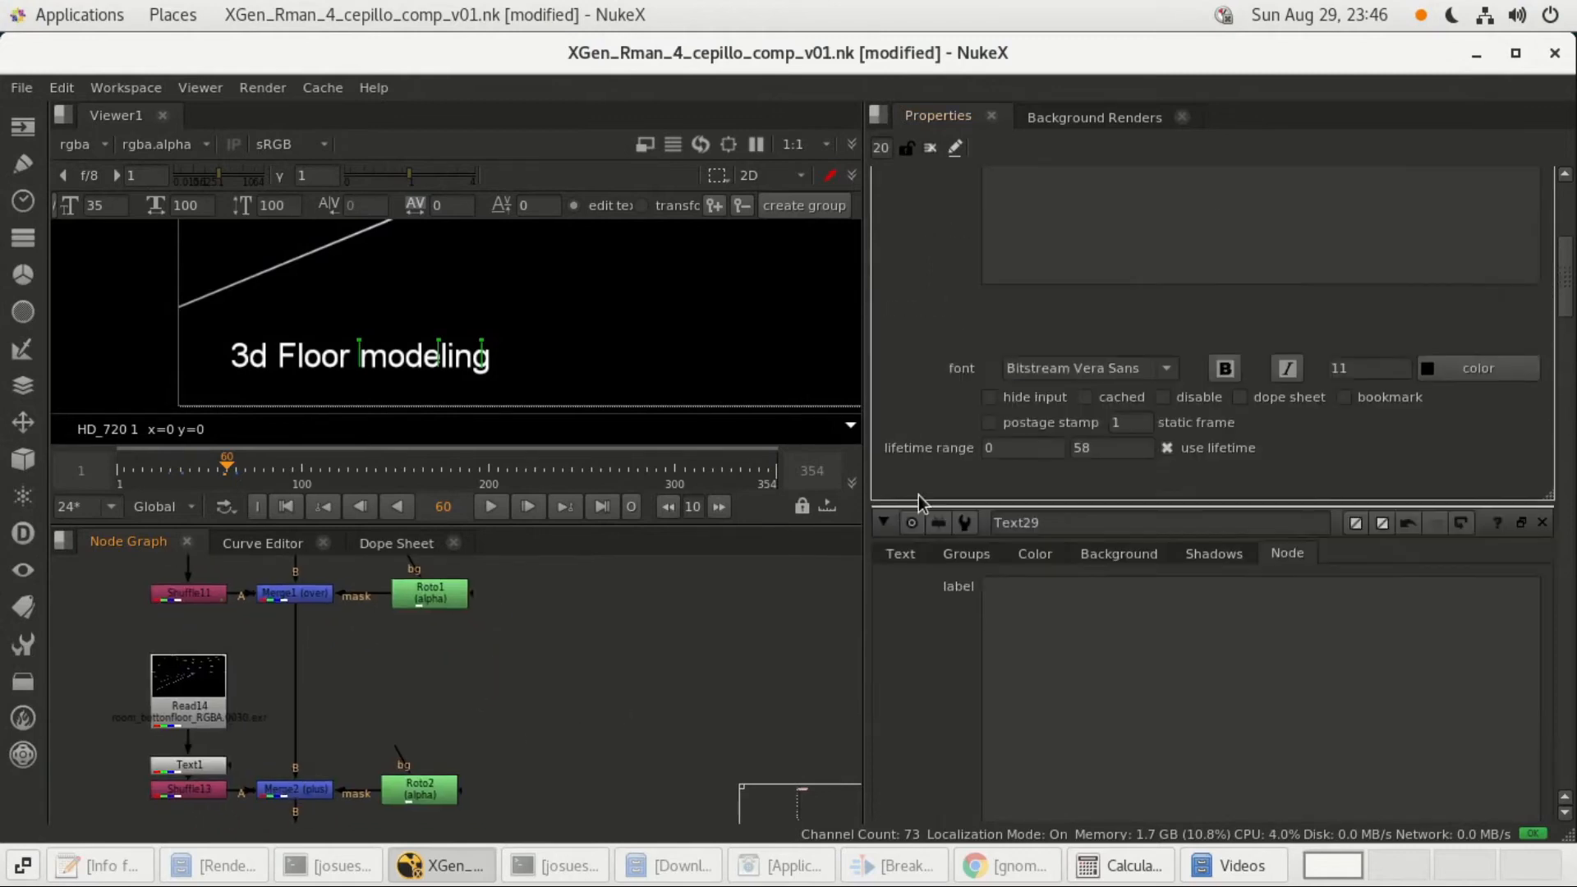
middle_click_drag(602, 687, 624, 580)
double_click(210, 658)
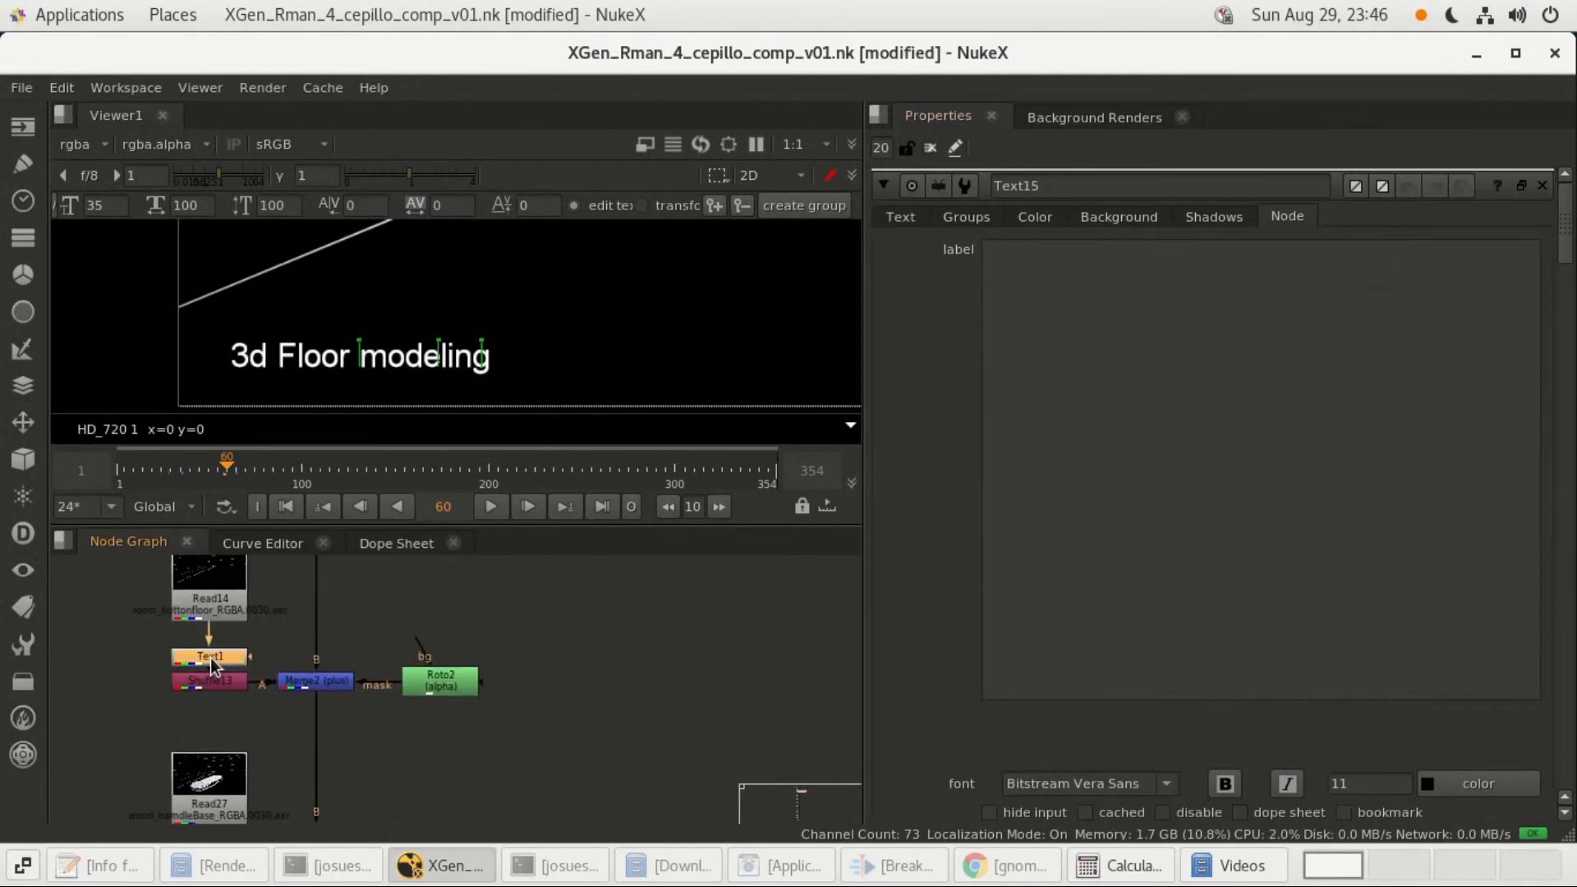
scroll(941, 407, "down", 3)
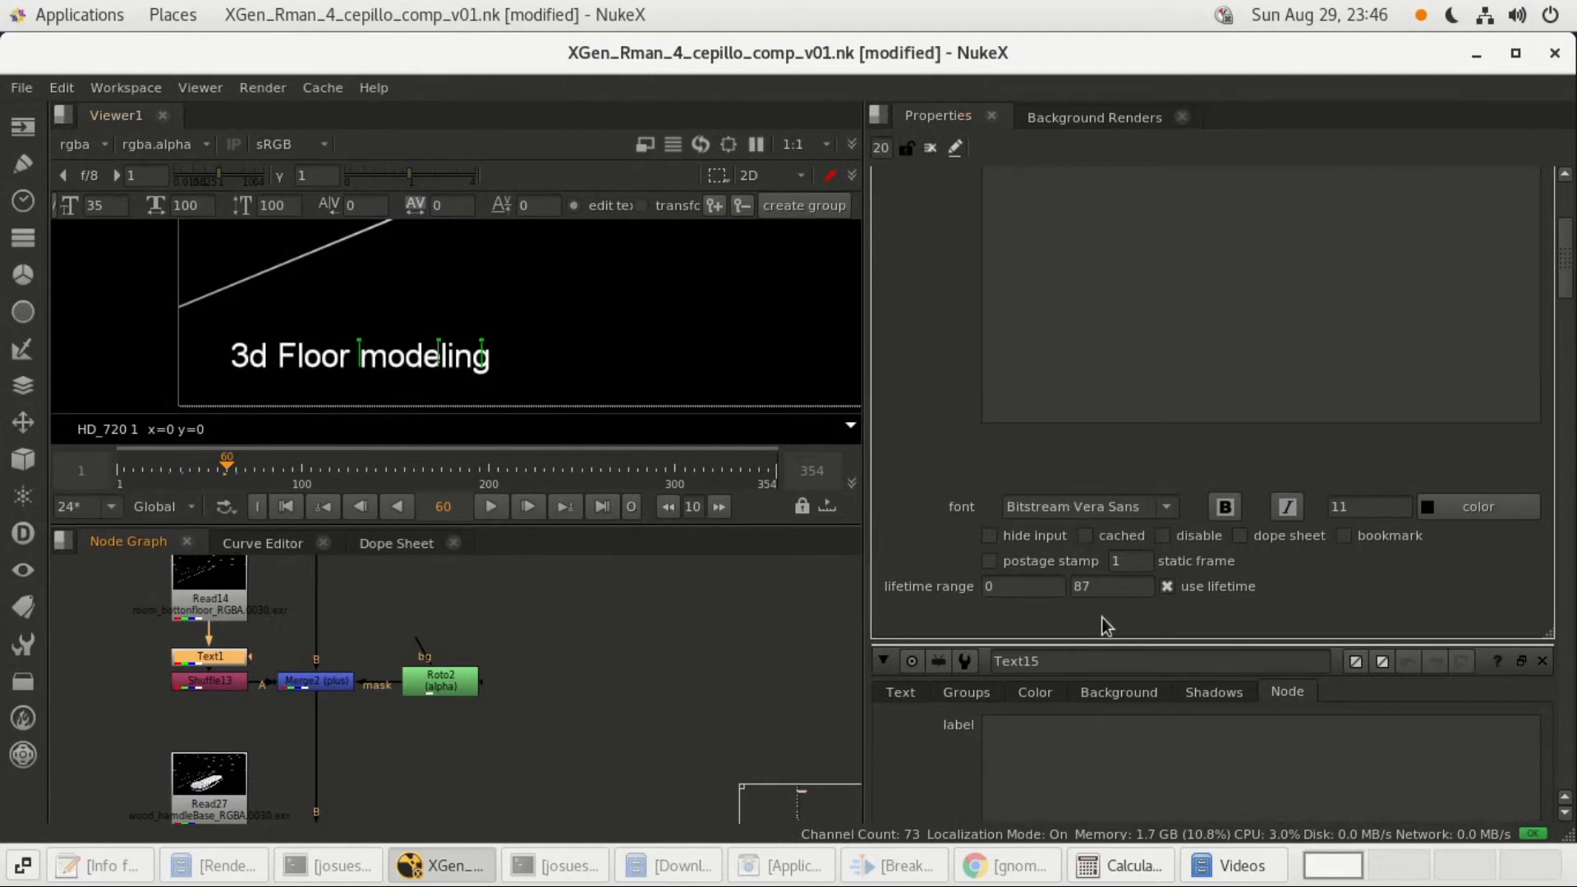
scroll(1105, 593, "down", 6)
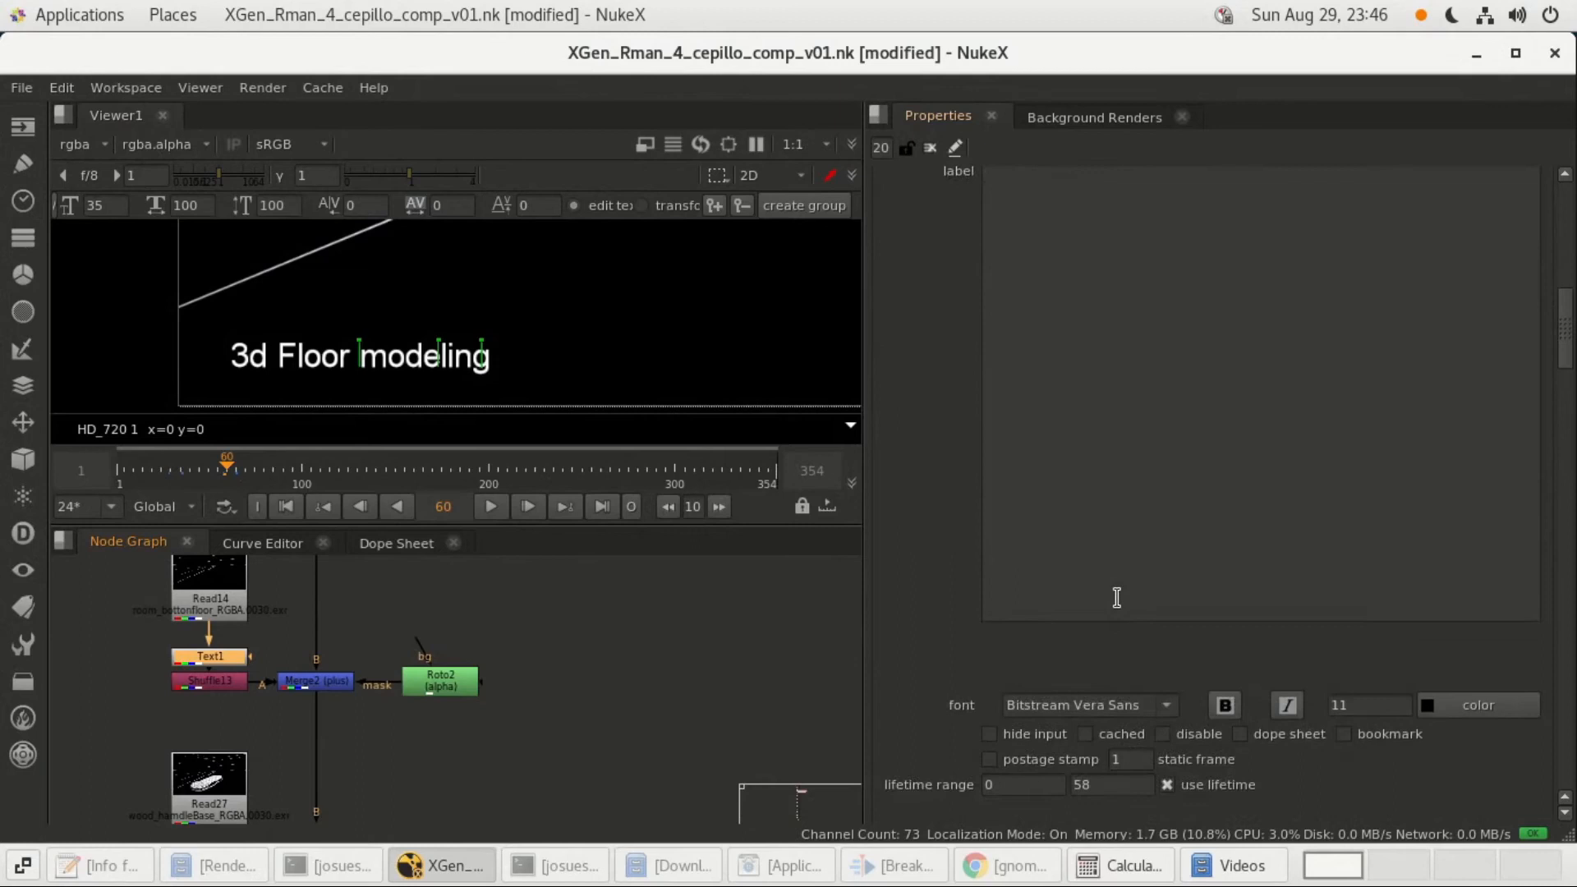
scroll(1117, 597, "down", 2)
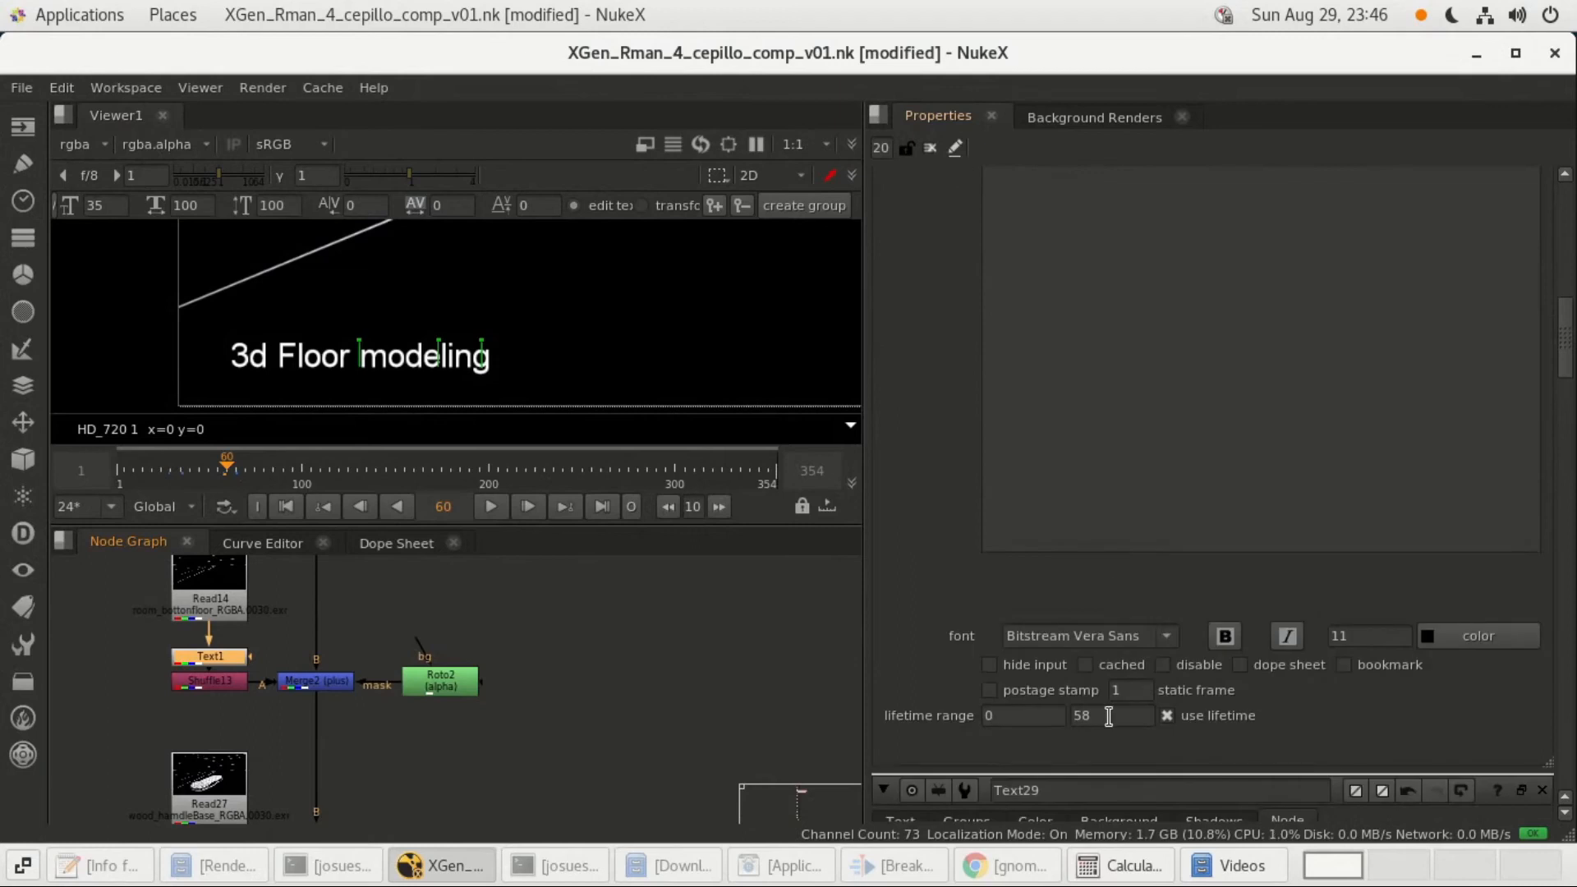
Switch to Calculator to check the 87−58 result against the Text15 and Text29 lifetime ranges, and return to those nodes in Nuke.
left_click(1122, 864)
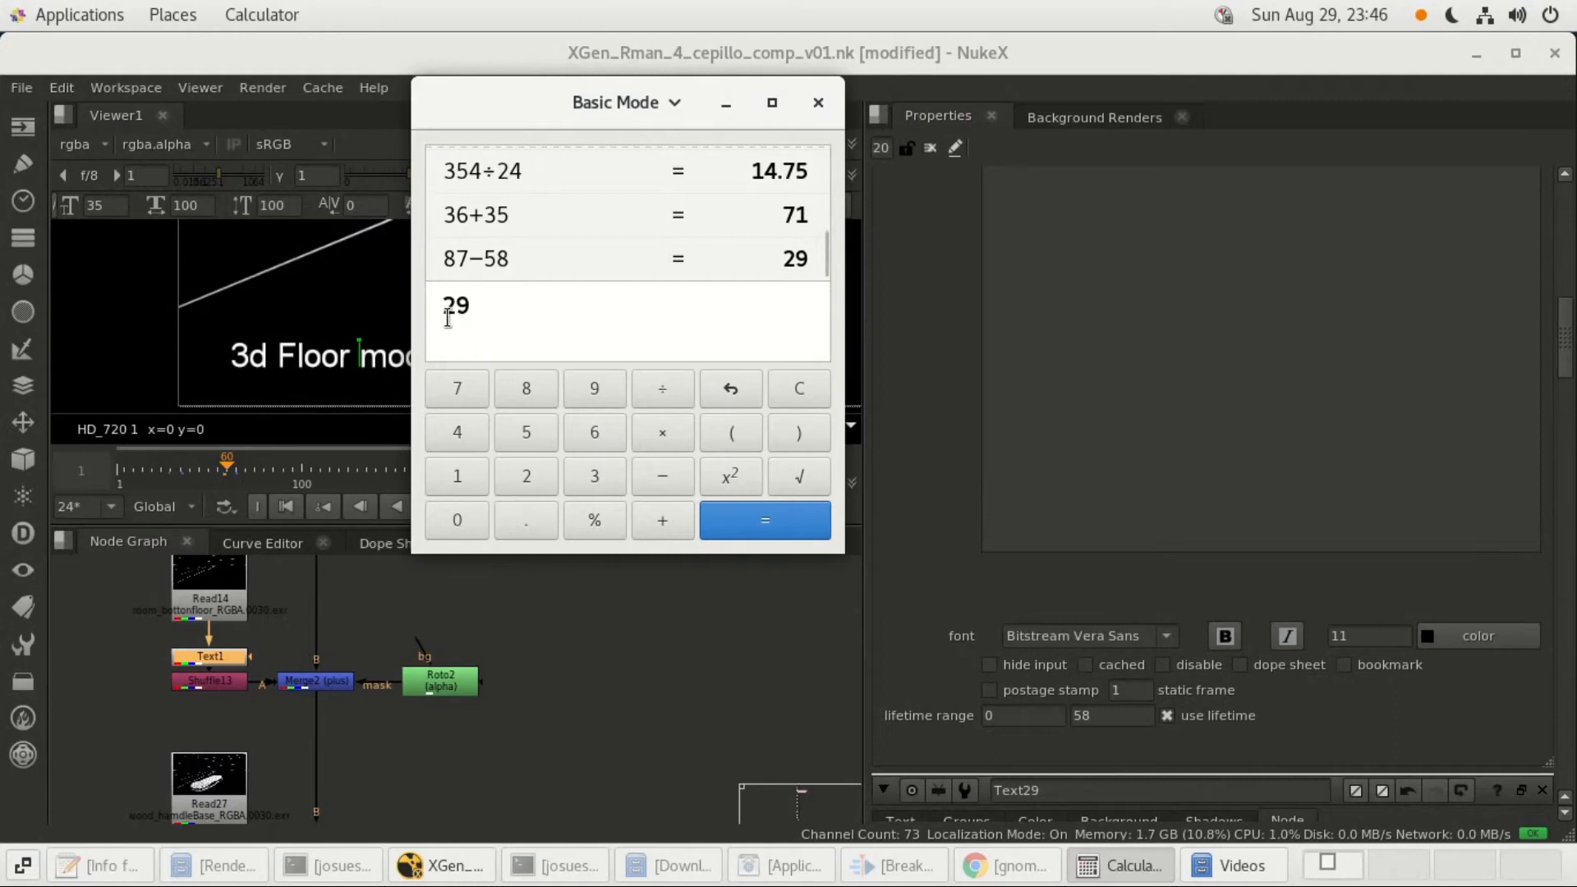
scroll(1299, 698, "down", 5)
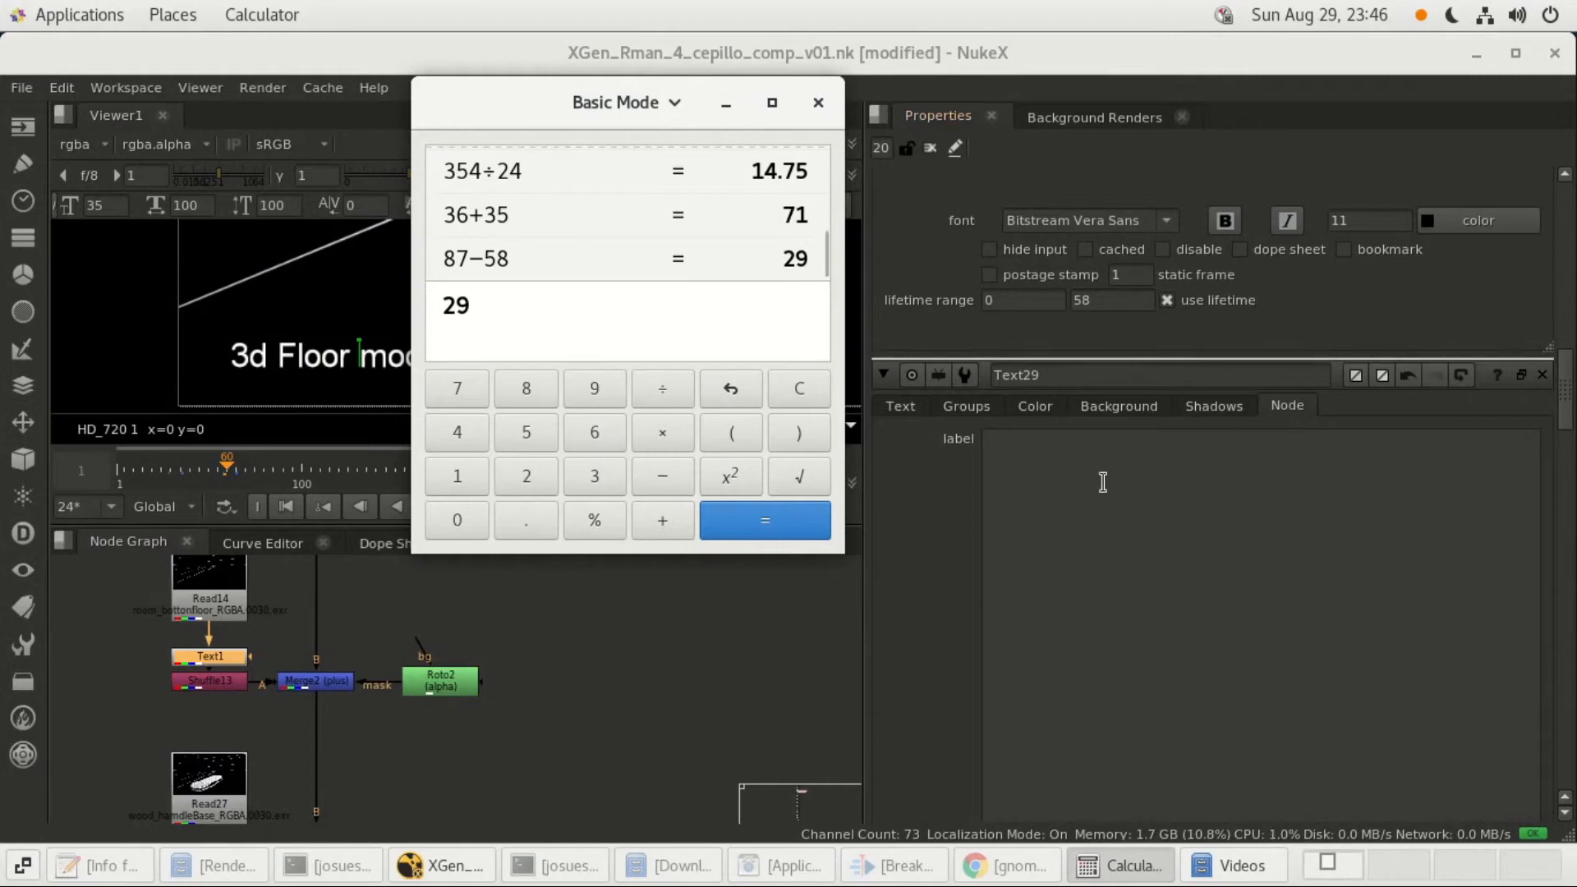
scroll(1103, 482, "down", 5)
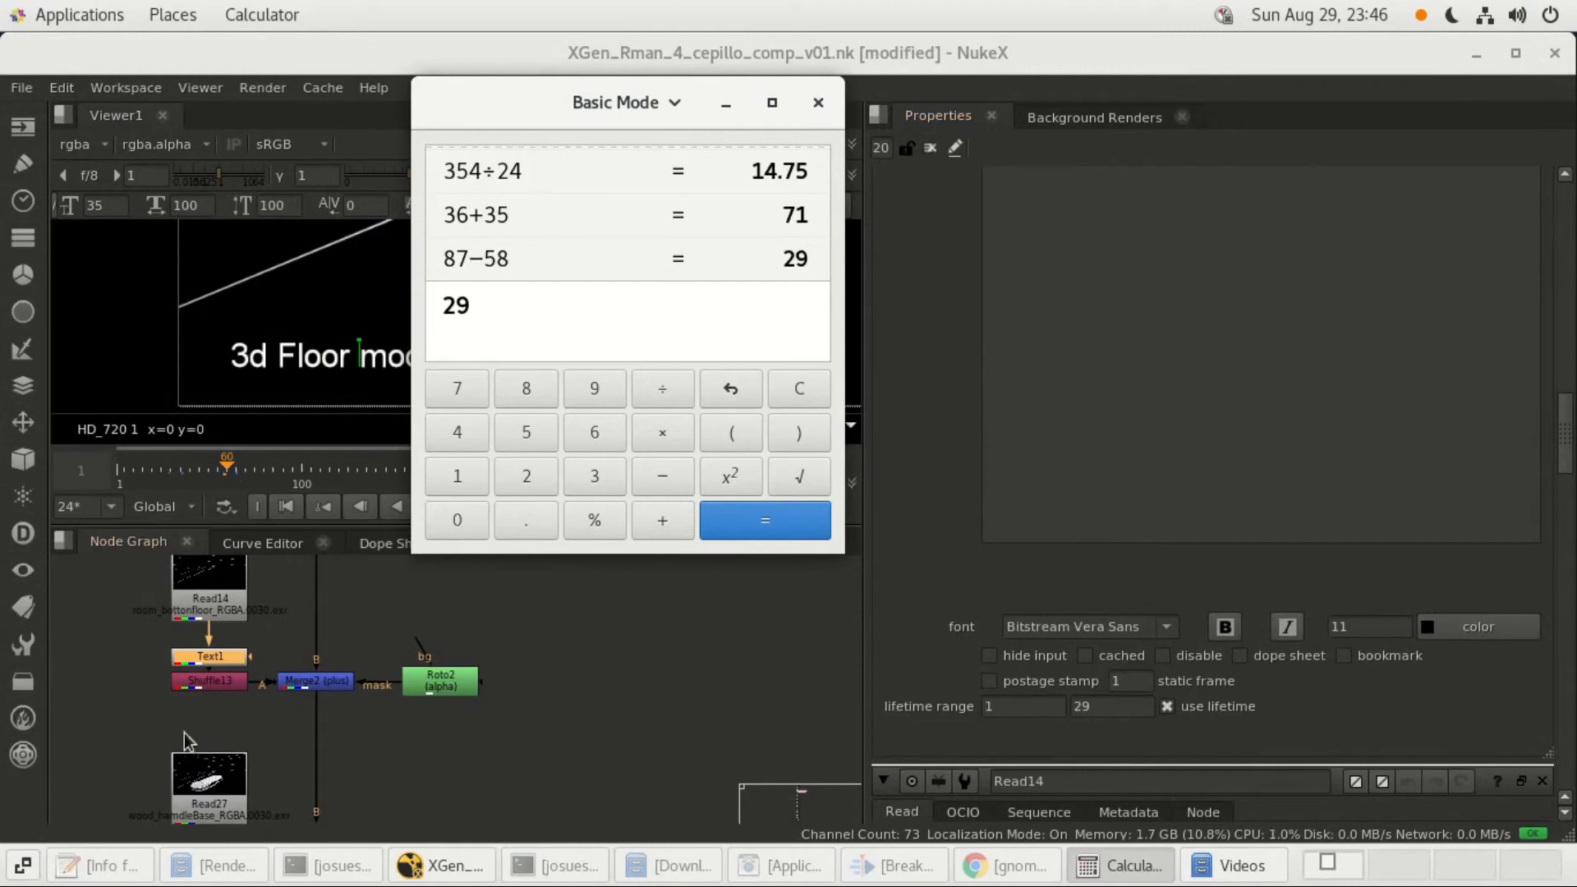
middle_click_drag(276, 624, 261, 780)
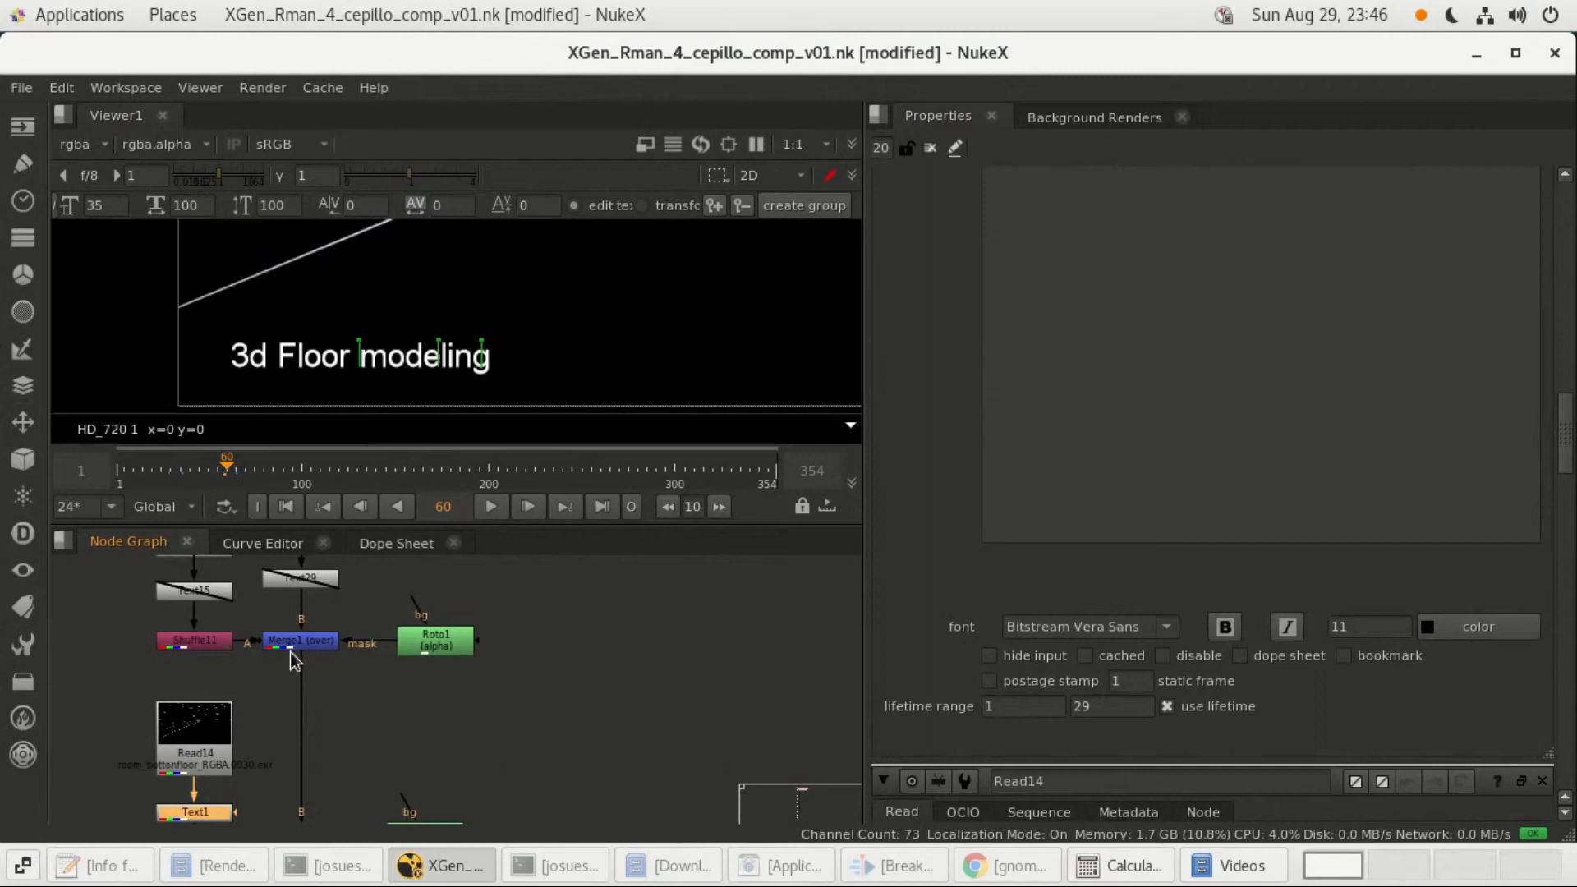
left_click(320, 584)
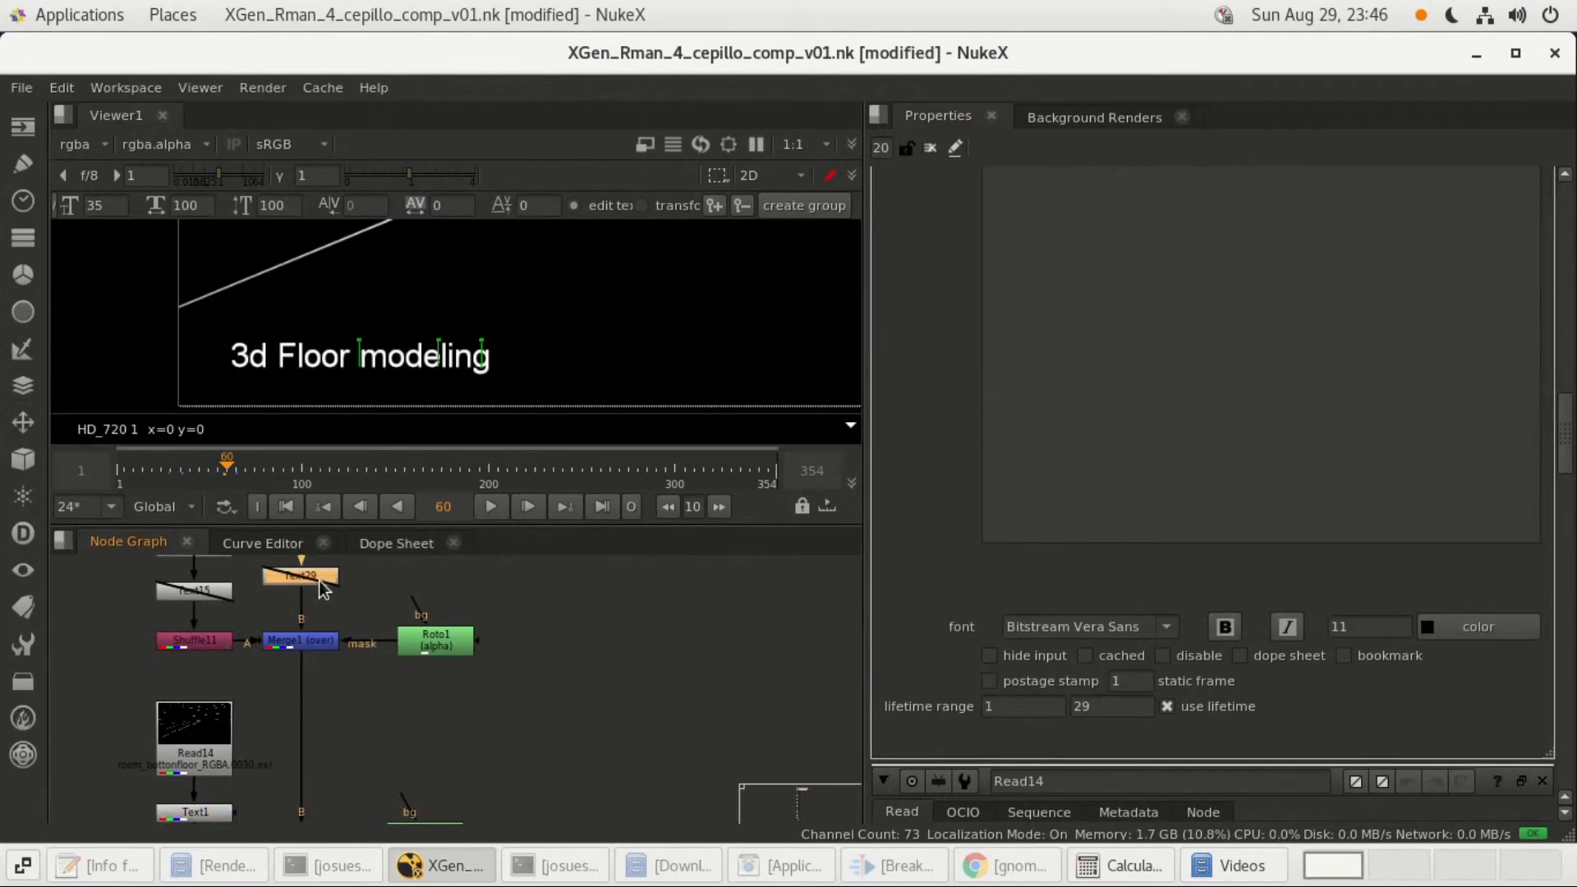
left_click(202, 593)
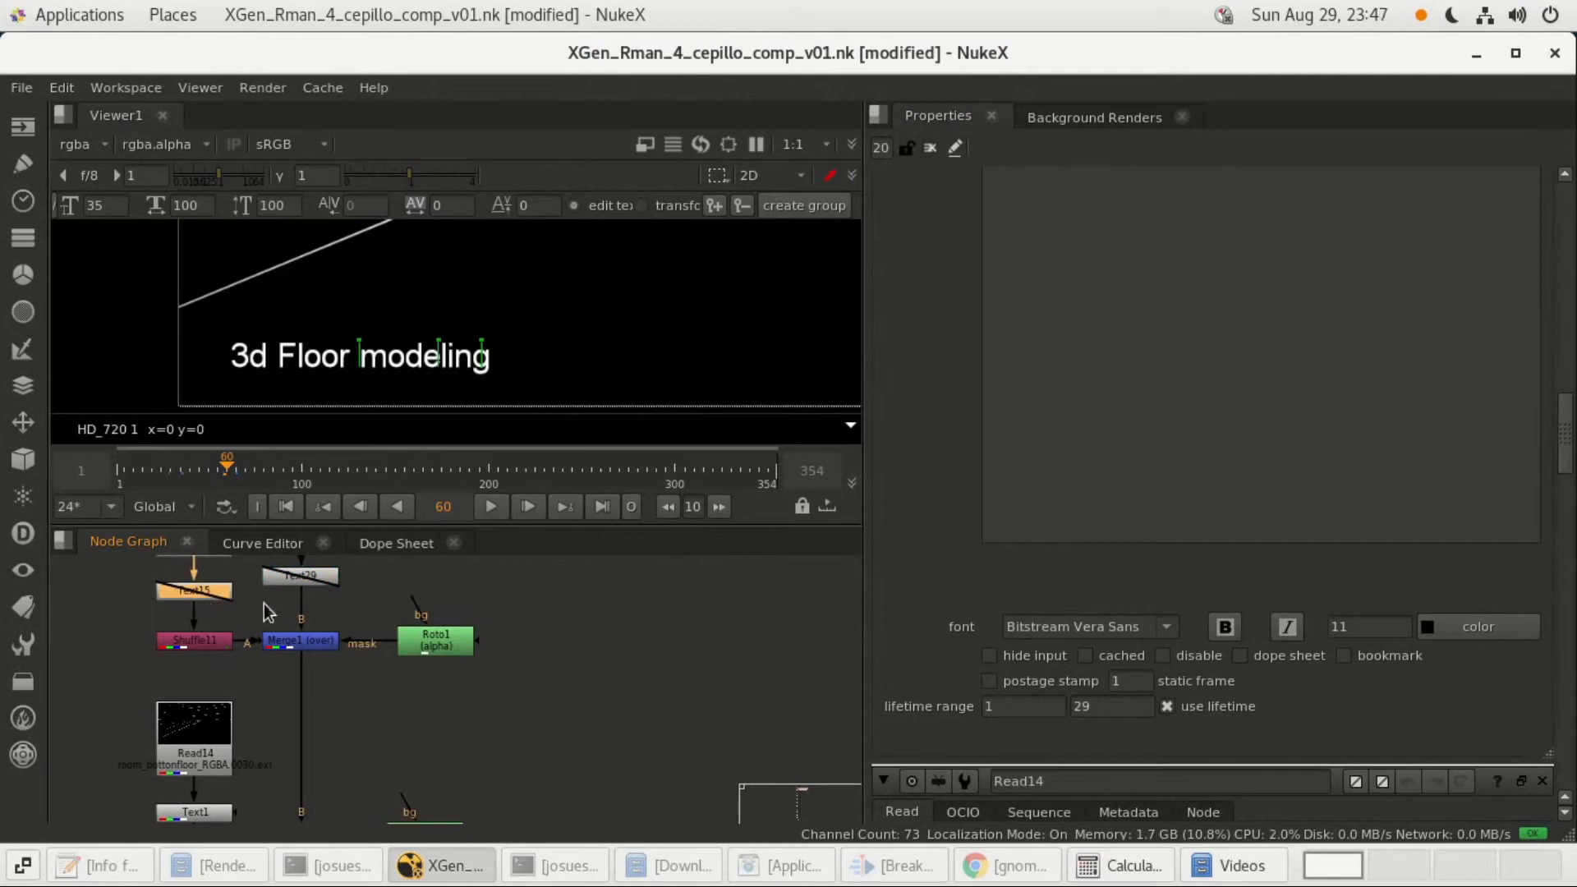
middle_click_drag(546, 689, 536, 734)
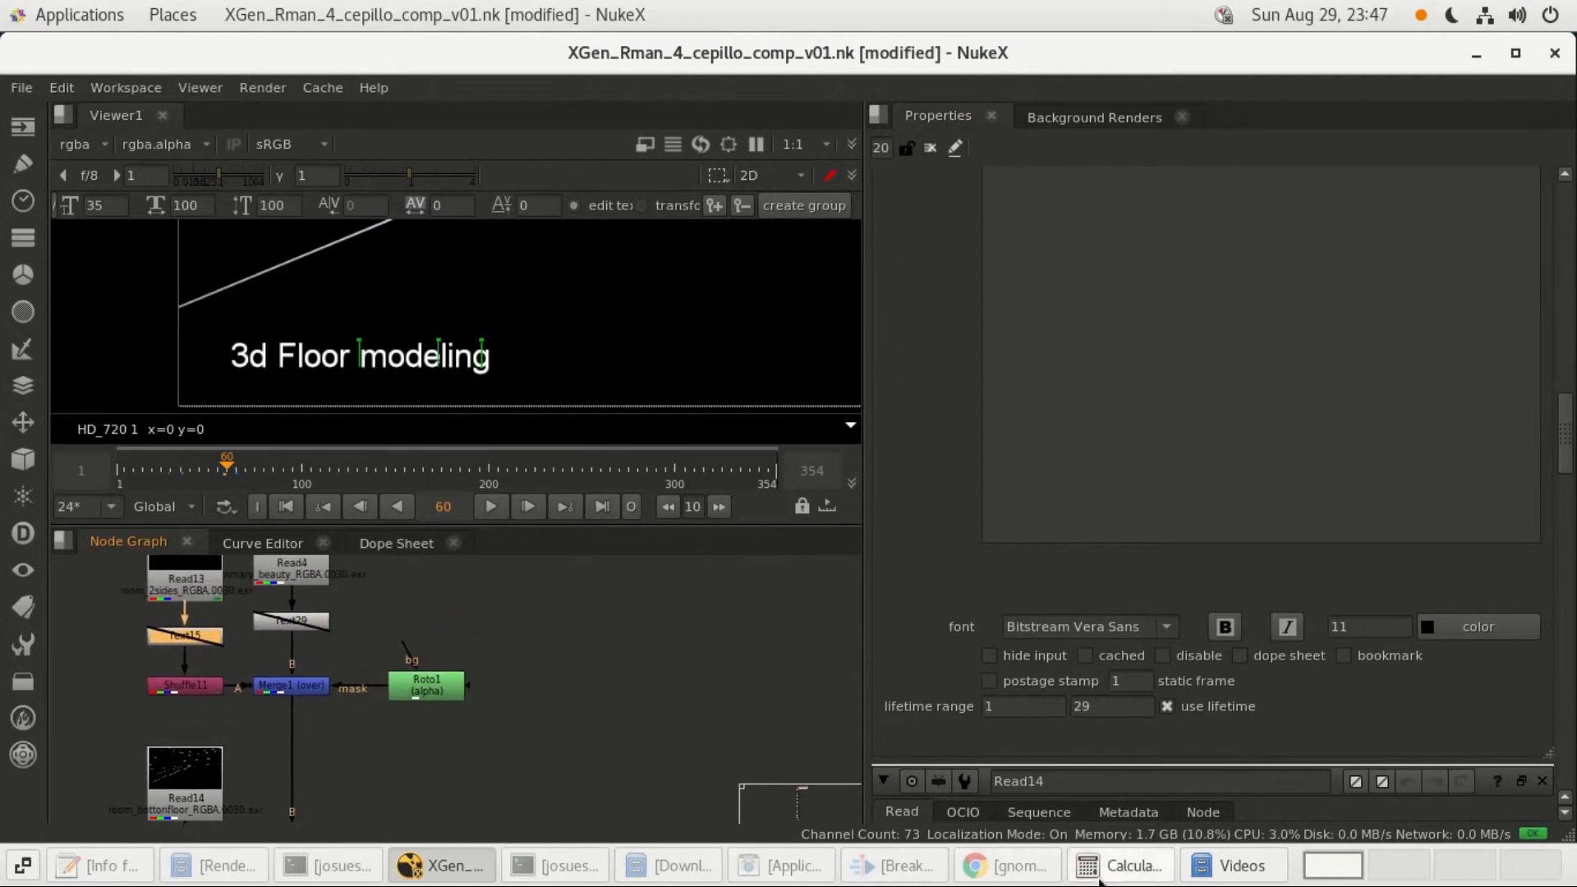
Clear the current entry in Calculator, and review the lifetime ranges of Text29 and Text15 in Nuke.
left_click(1149, 874)
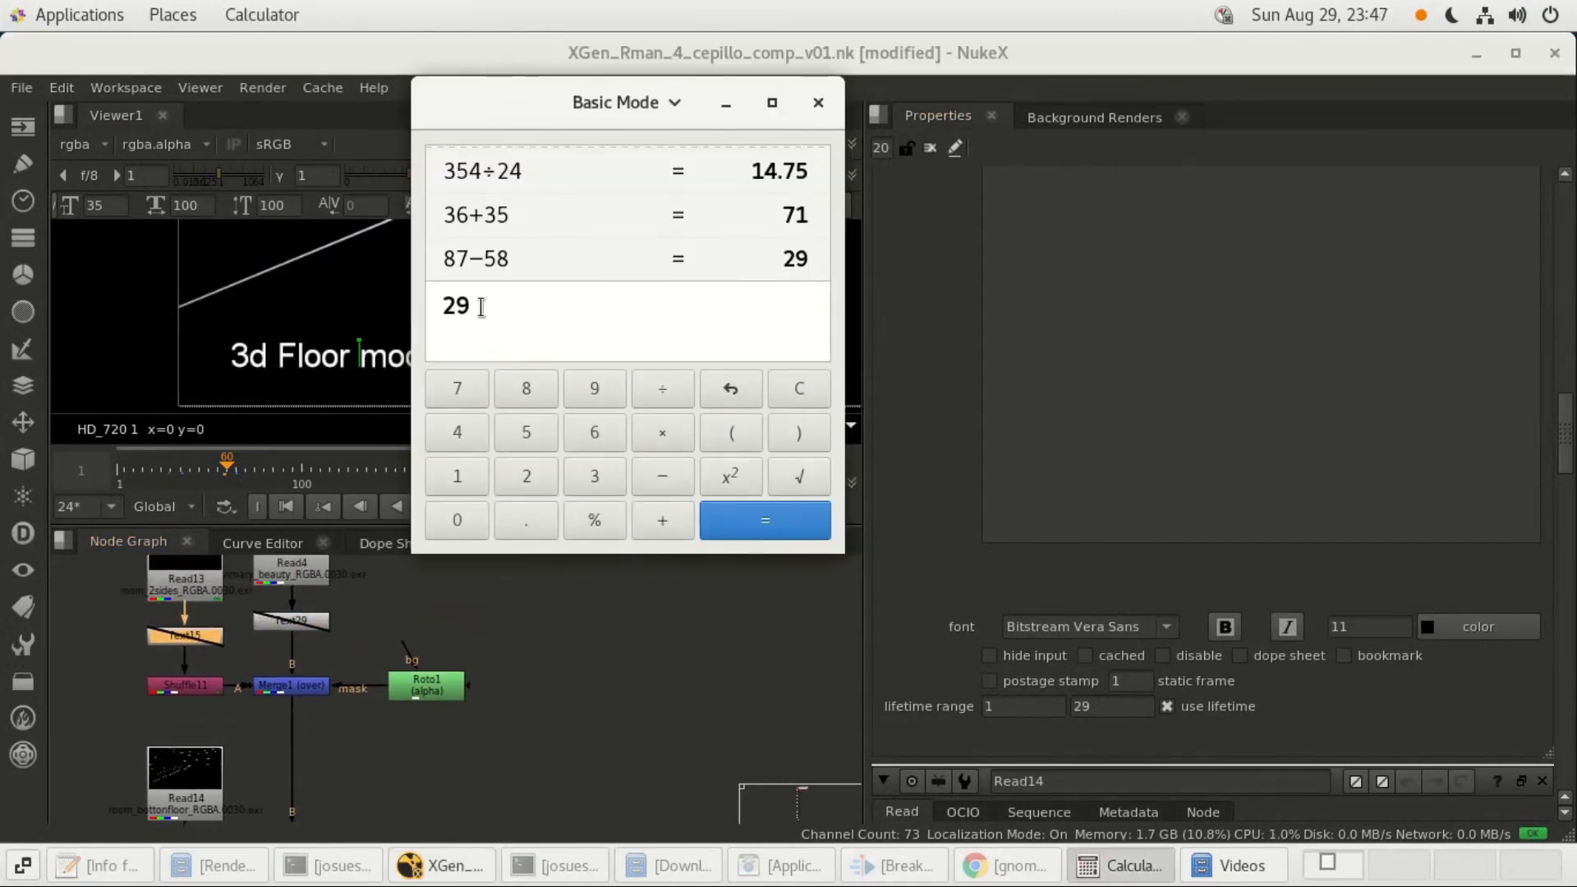
left_click(797, 392)
double_click(294, 629)
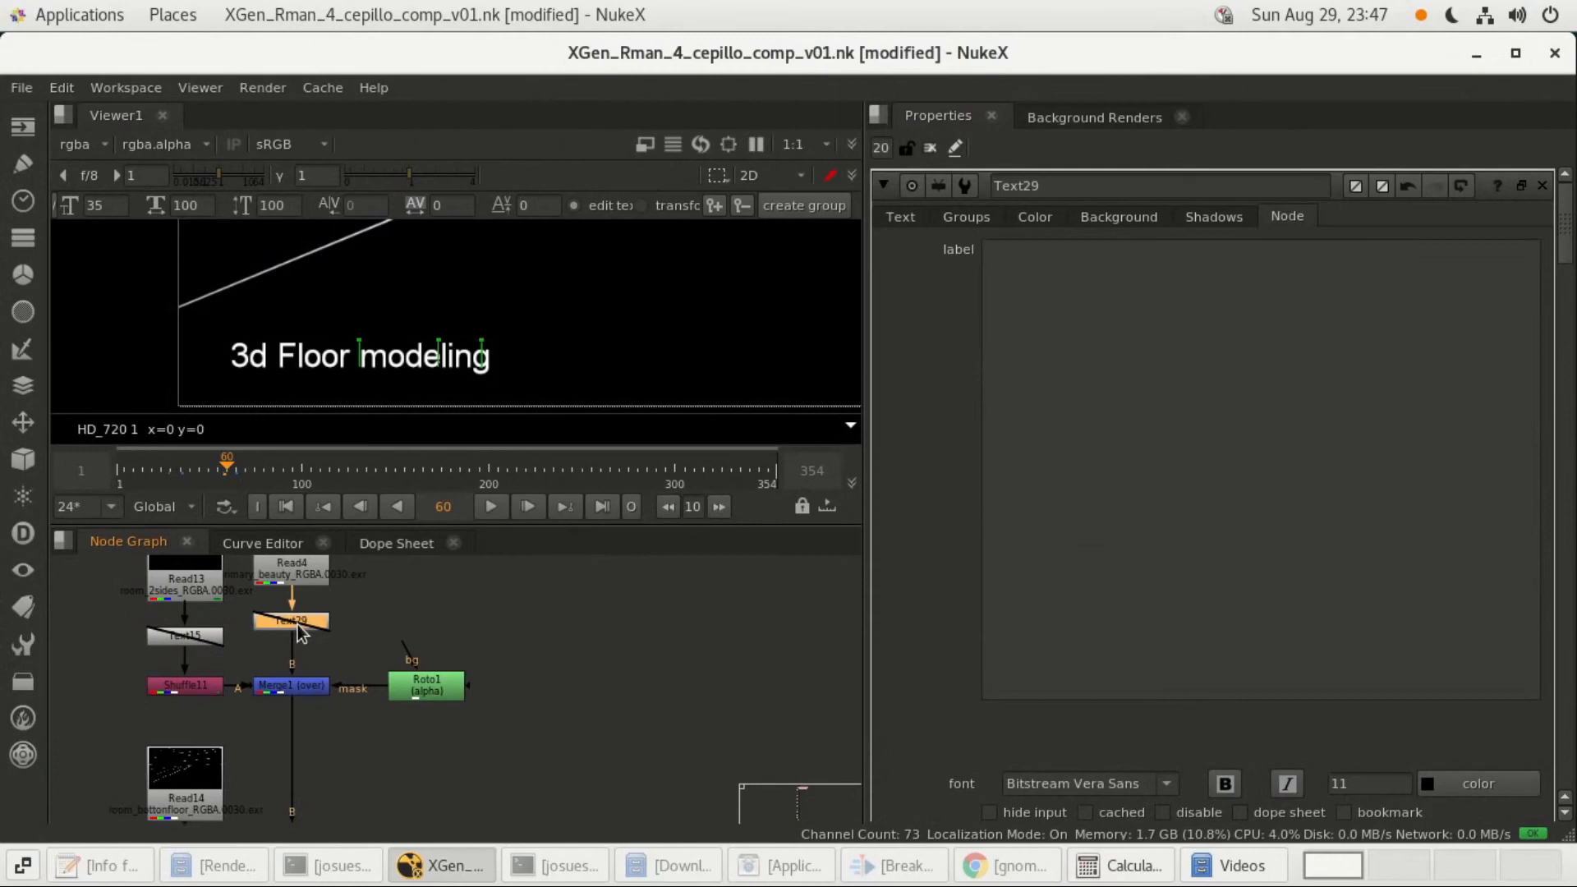
scroll(918, 500, "down", 3)
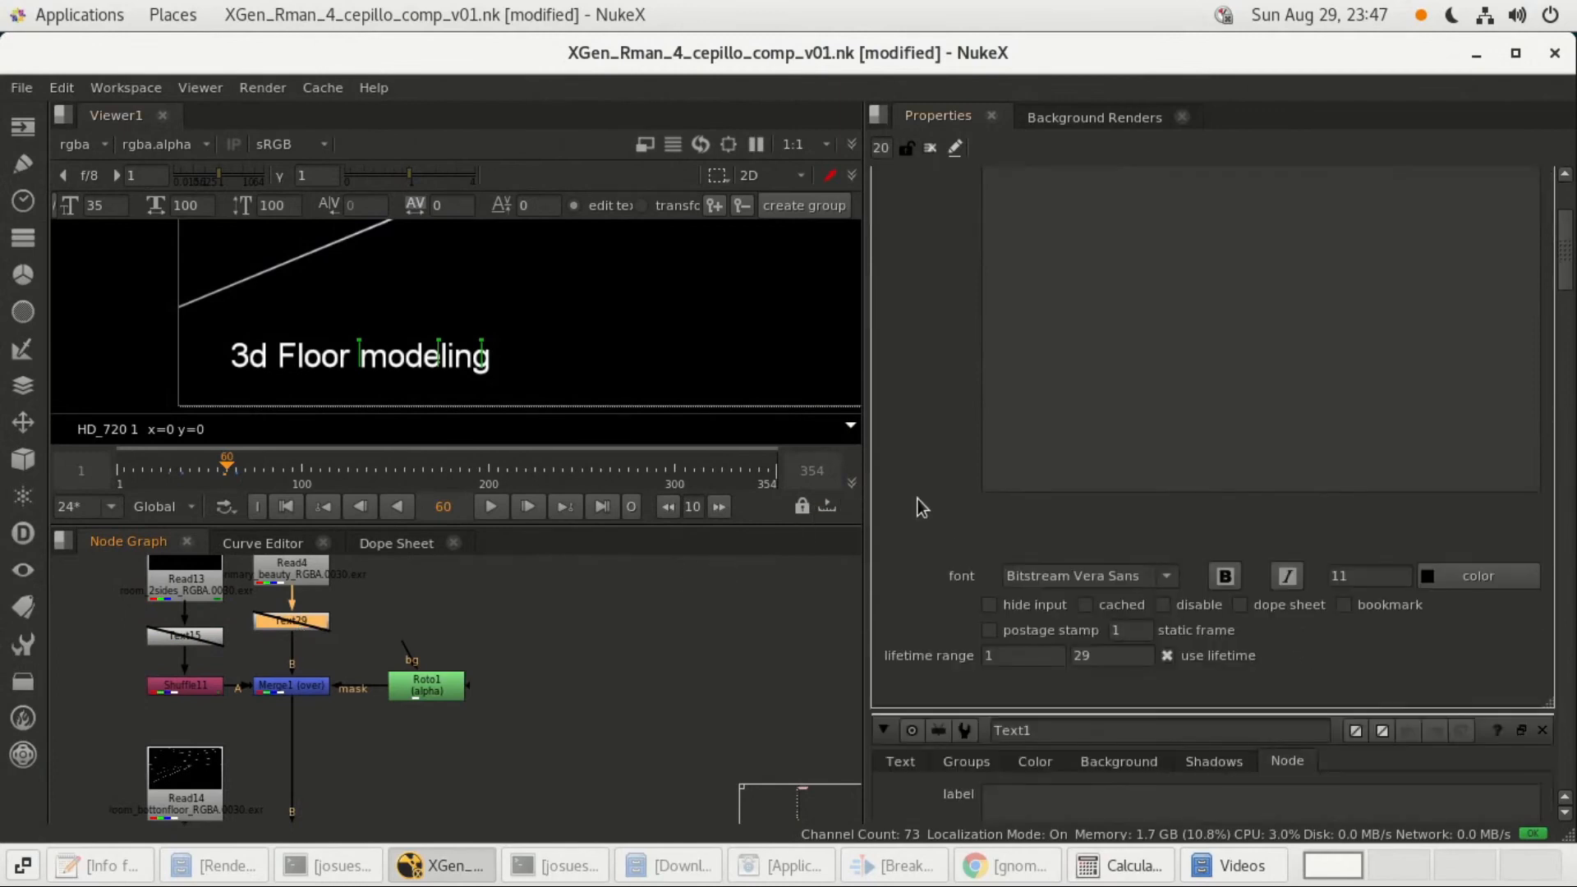
double_click(176, 636)
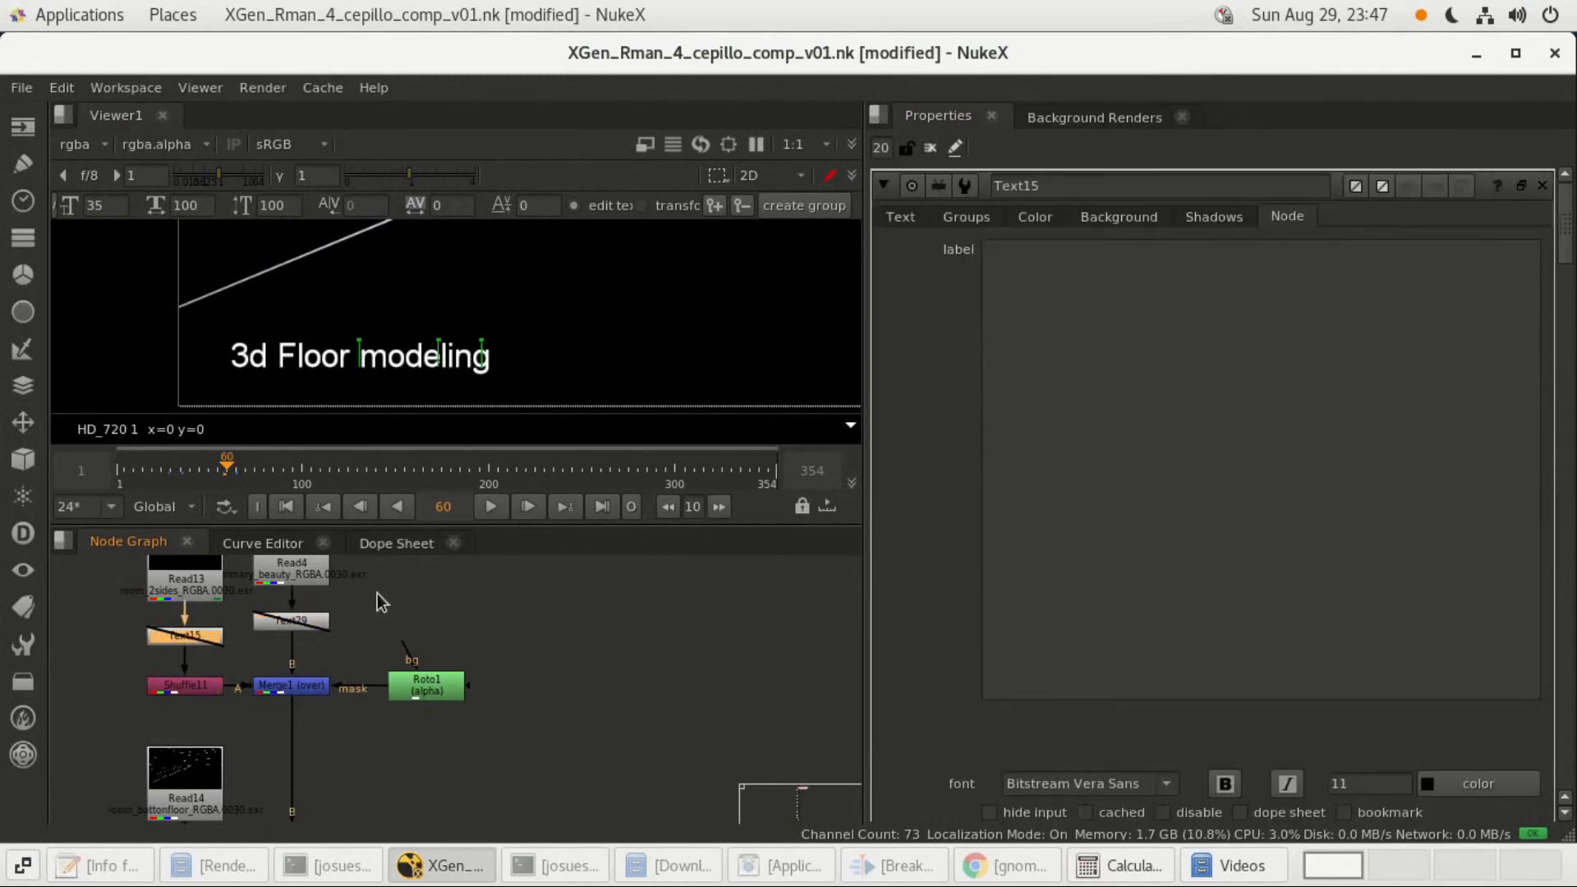
scroll(968, 524, "down", 2)
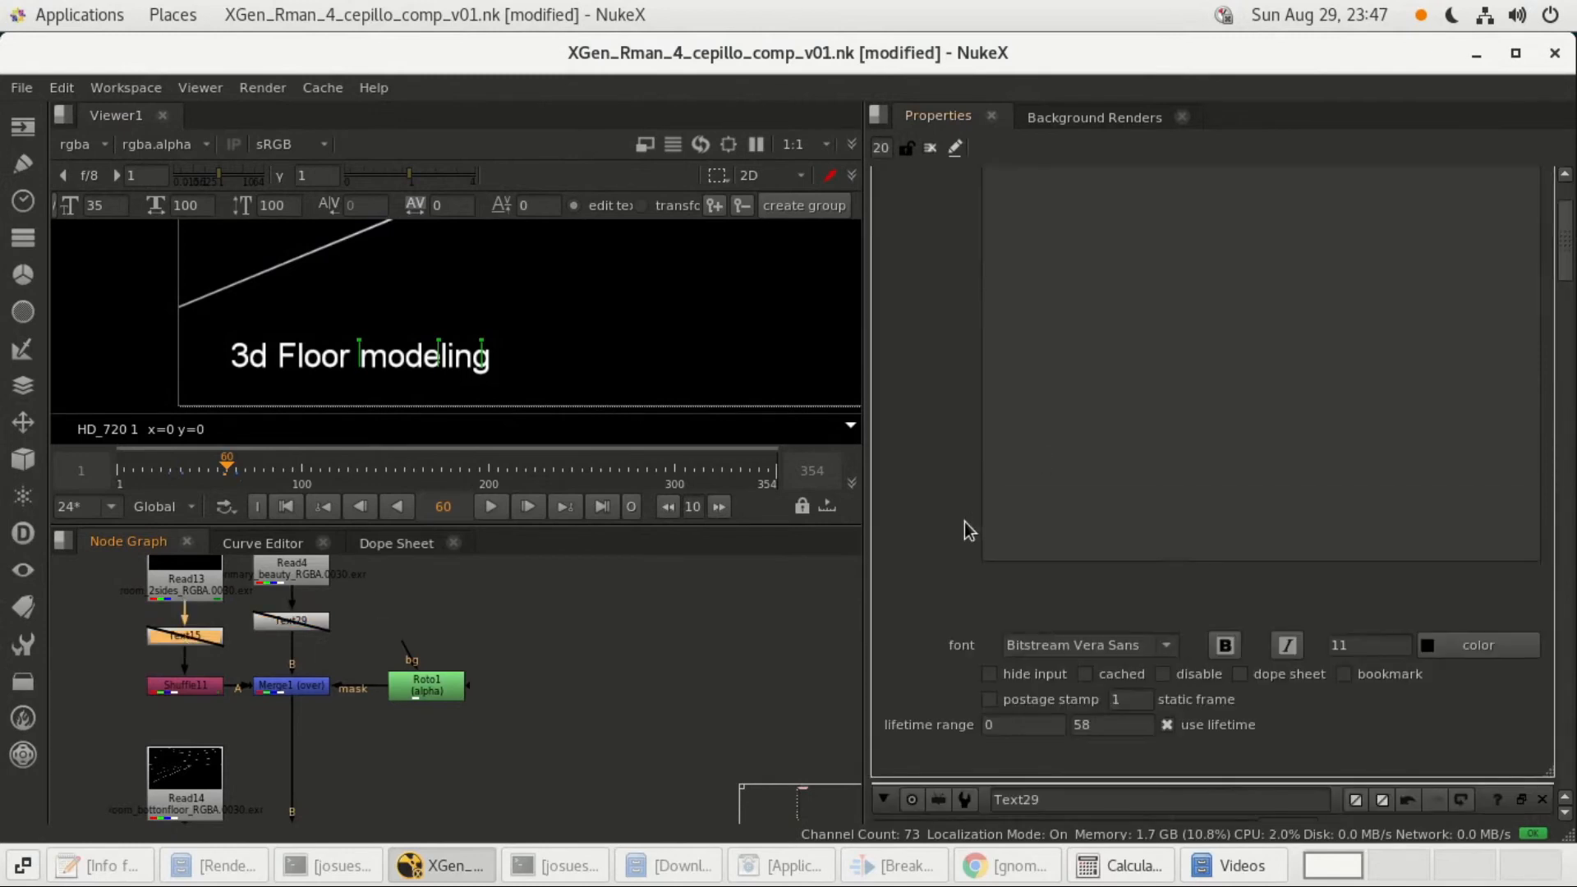
scroll(977, 622, "up", 2)
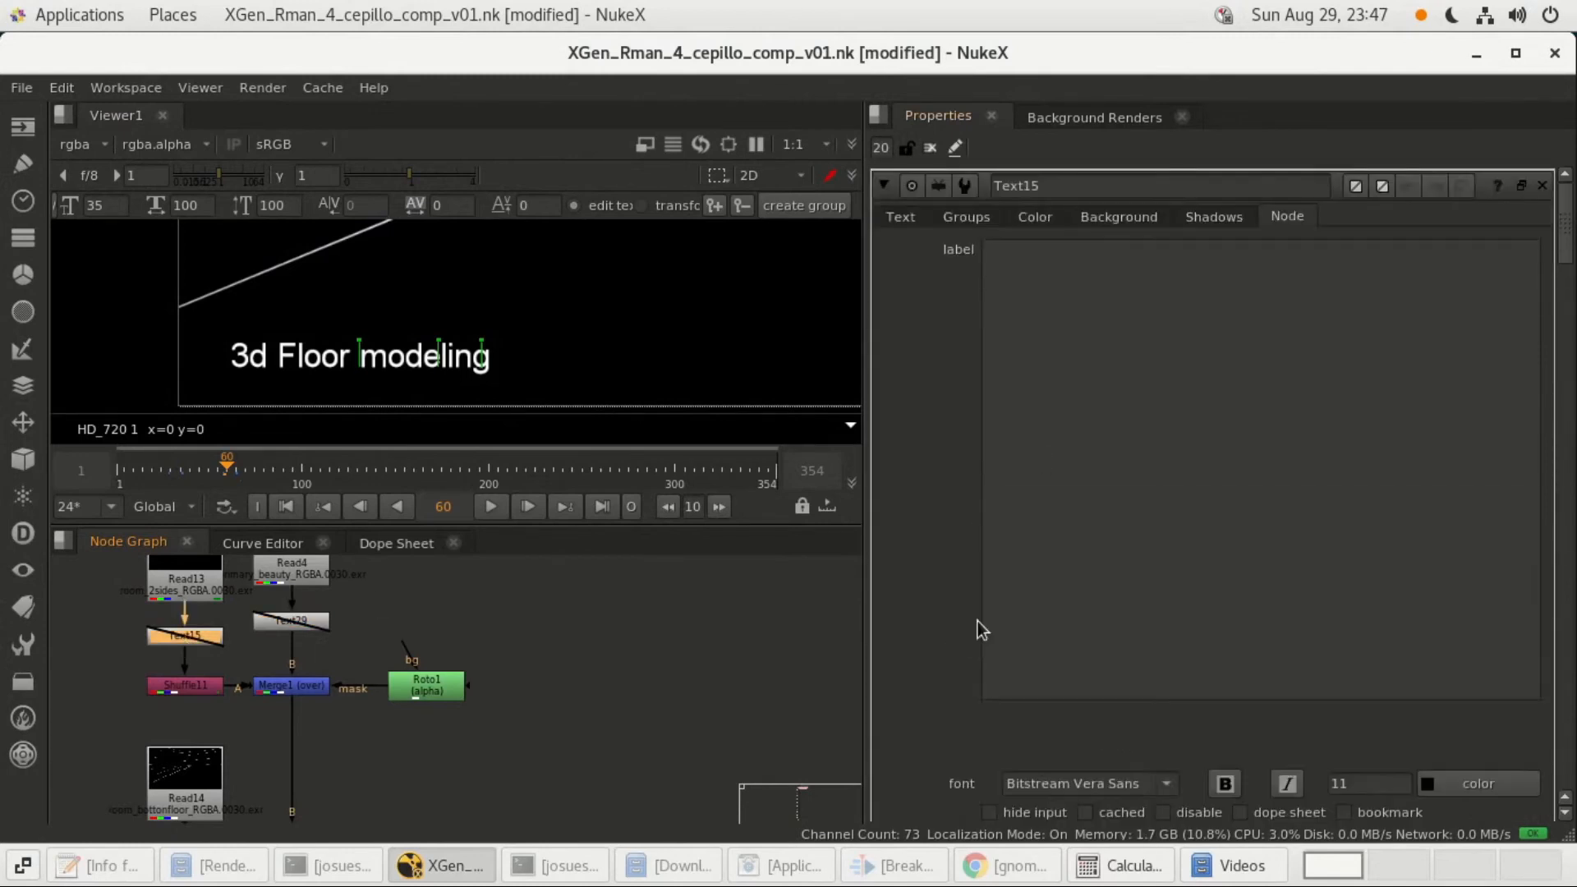
scroll(929, 530, "down", 5)
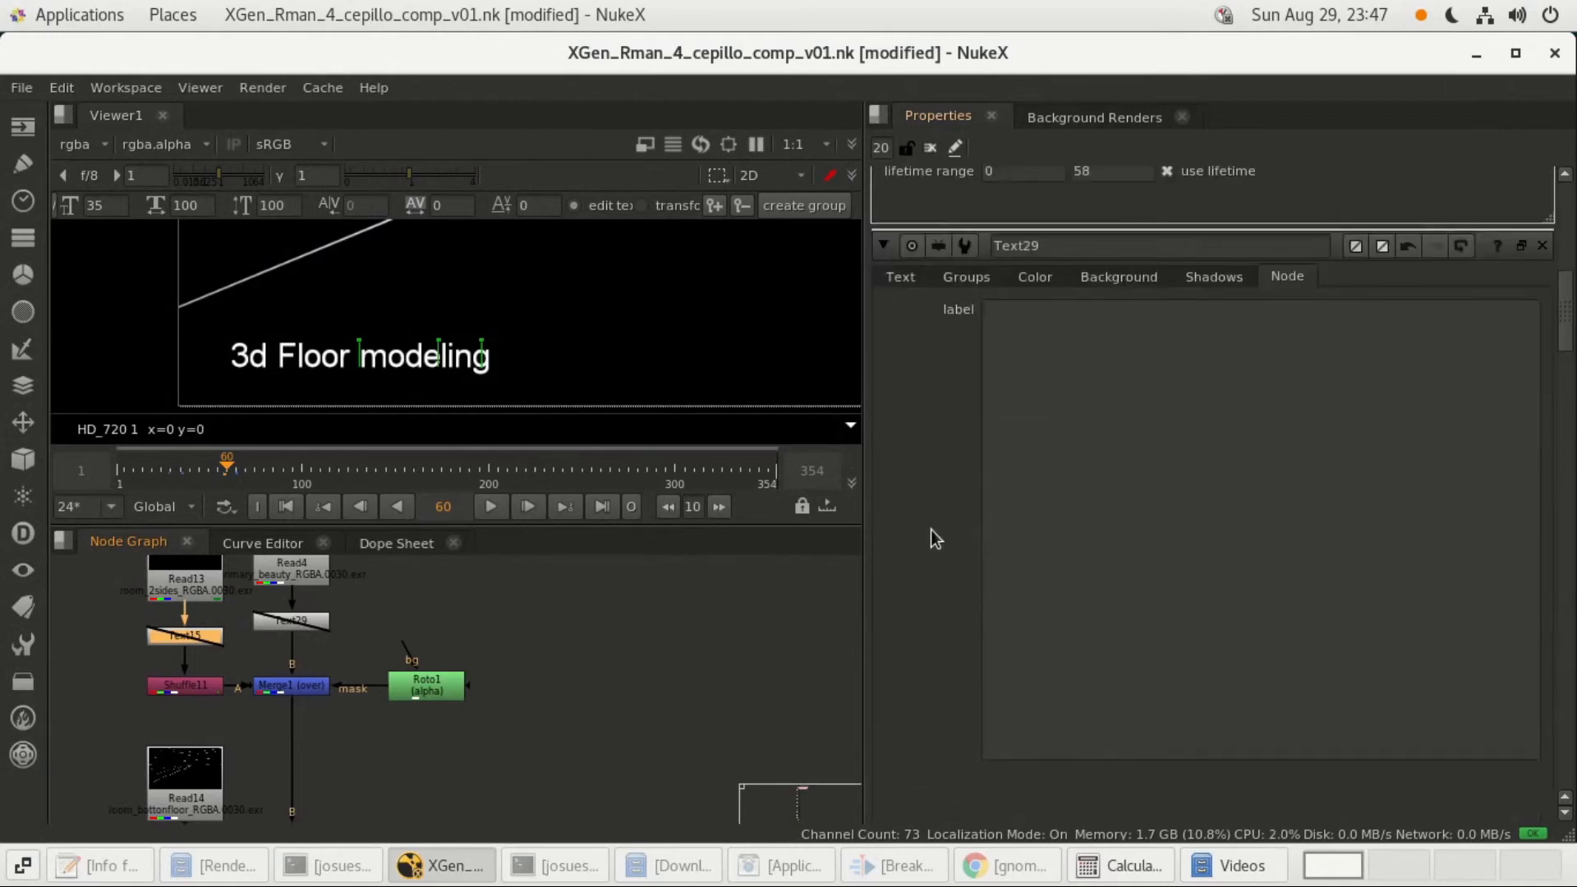
scroll(933, 529, "up", 4)
Switch to Calculator, compute 29+29, compare the result with Text15's lifetime end frame, and return to Nuke.
left_click(1121, 865)
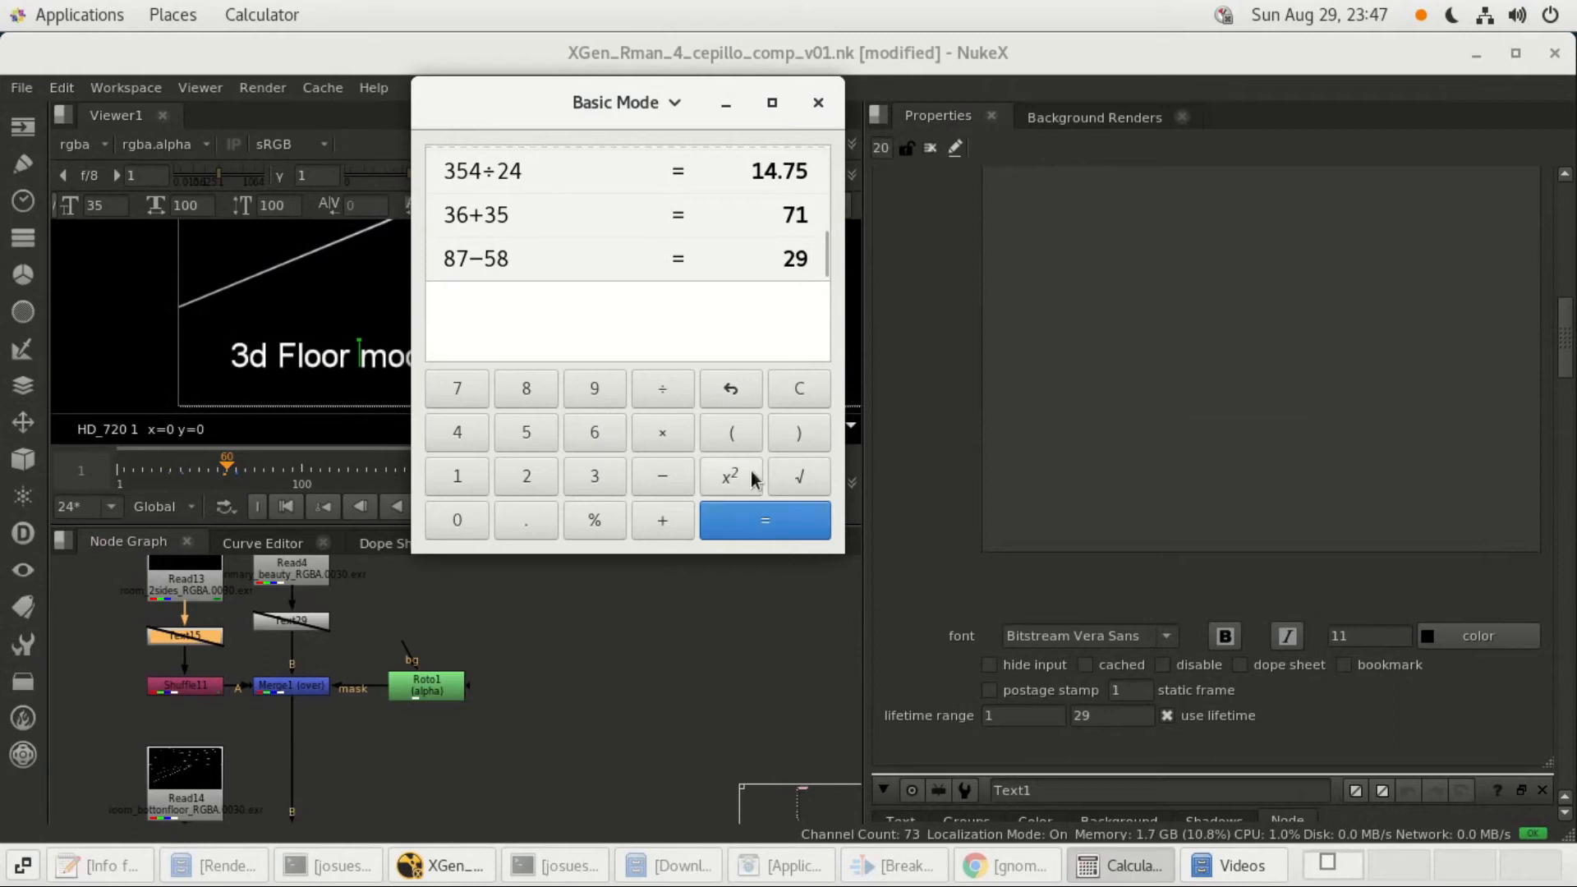
type("2")
left_click(595, 388)
left_click(662, 519)
left_click(526, 476)
left_click(594, 388)
left_click(772, 542)
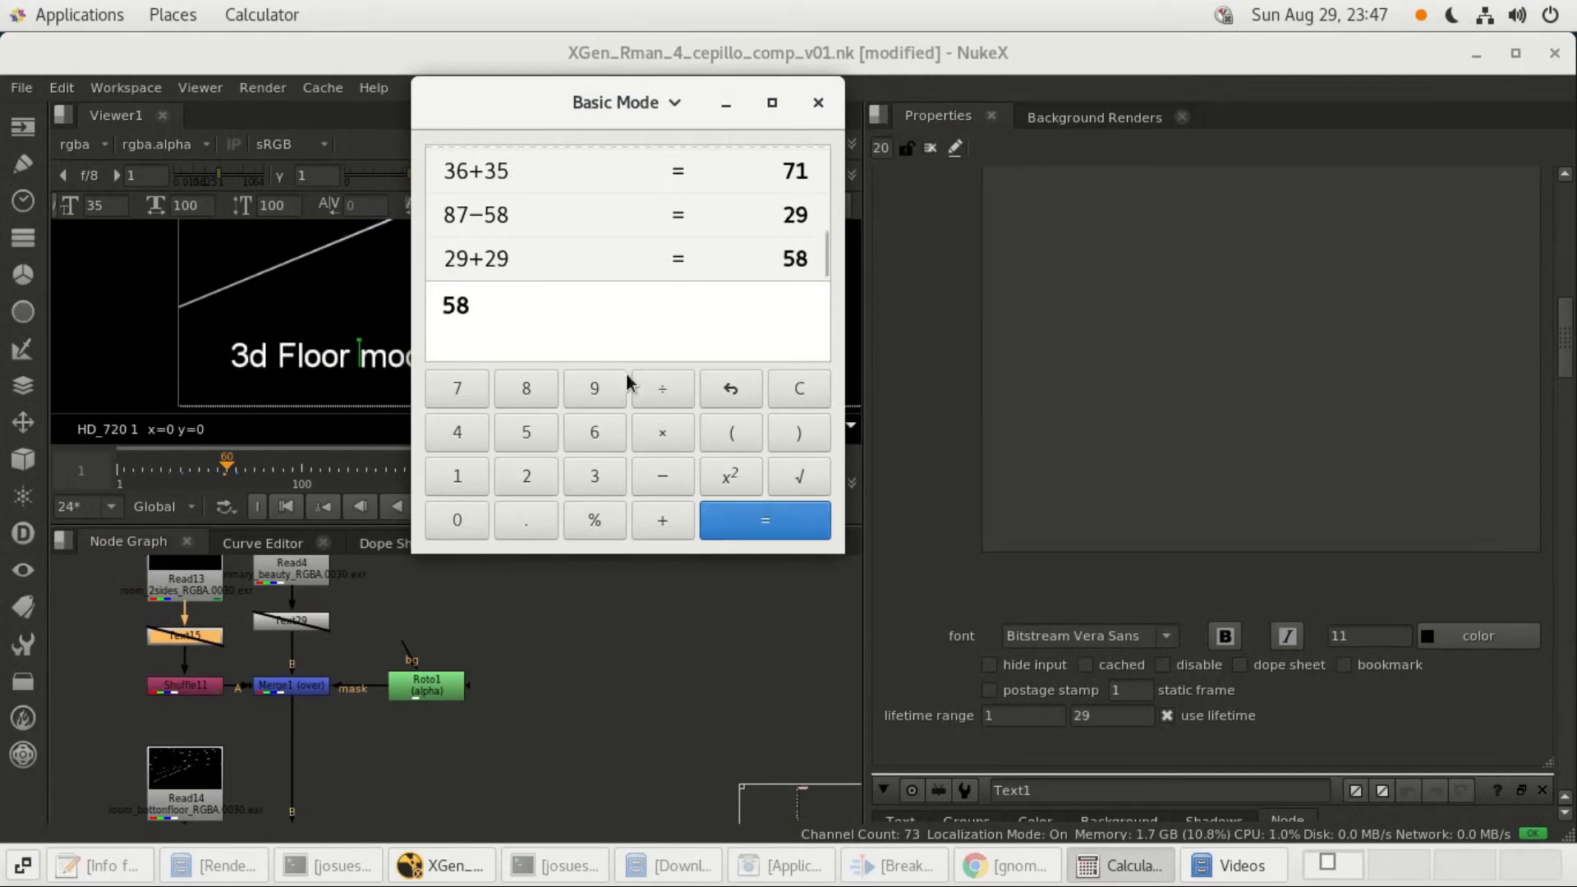
scroll(936, 590, "up", 11)
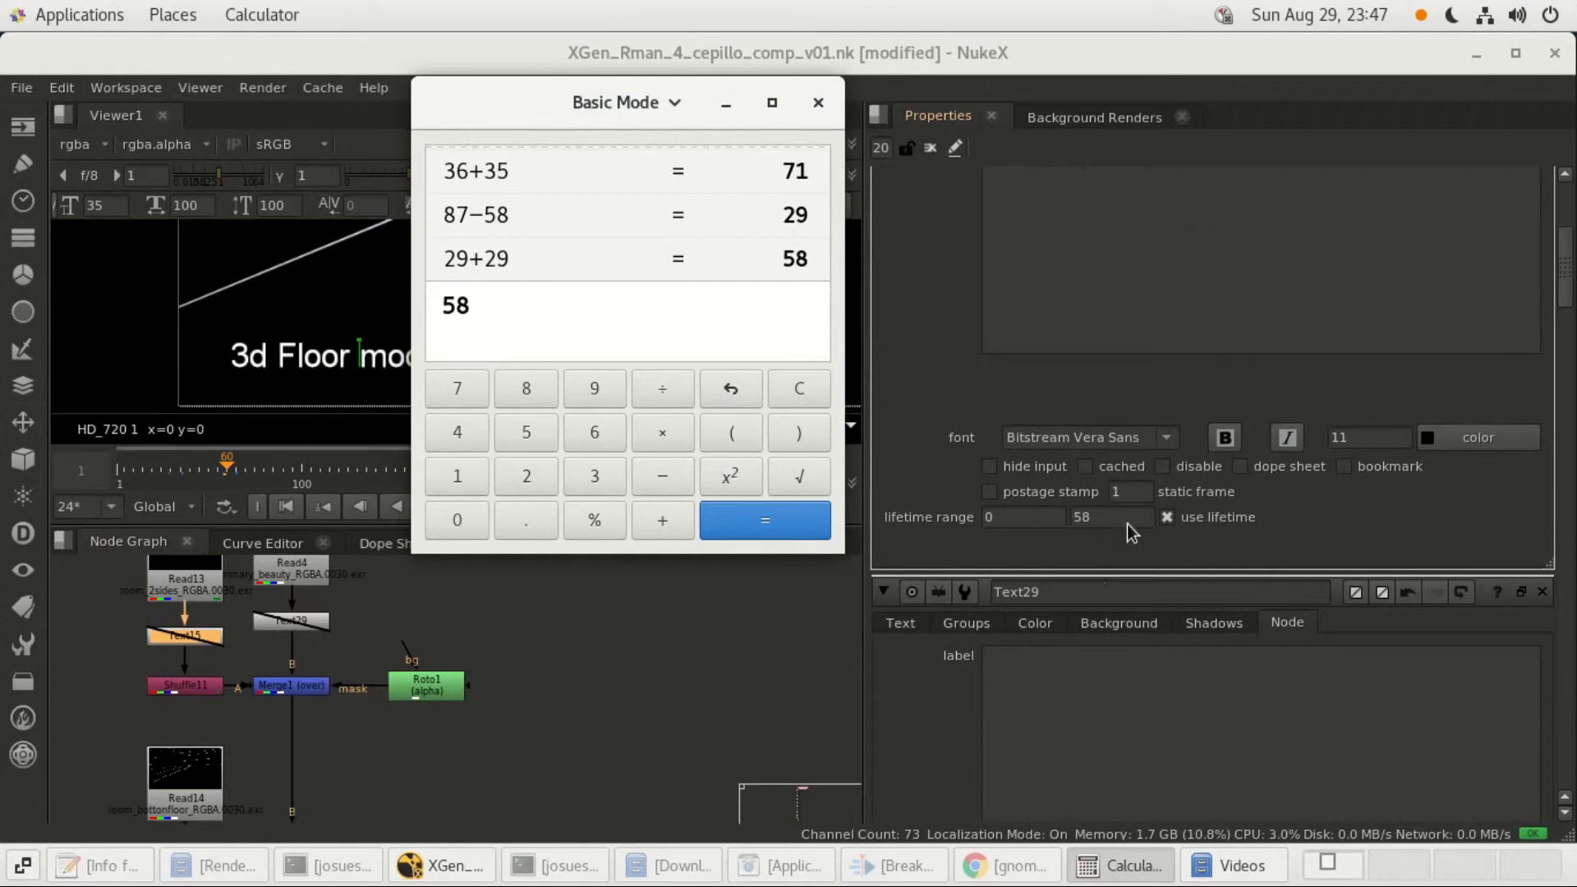
left_click(474, 619)
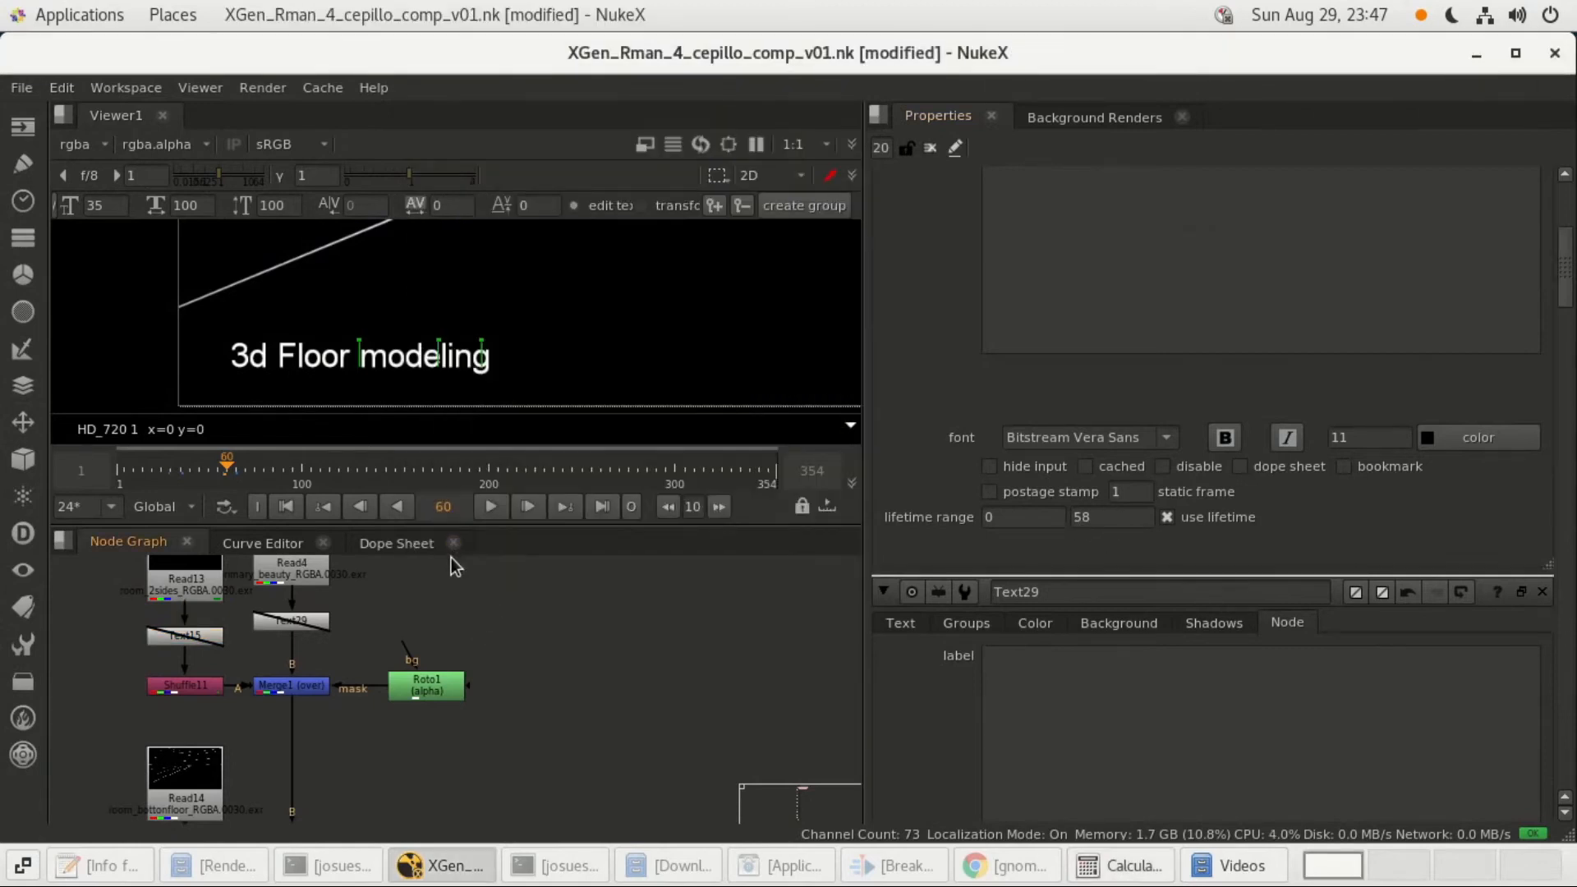
Show the Dope Sheet, scrub through the second wipe to frame 63, and bring the whole image into view in the Viewer.
left_click(402, 544)
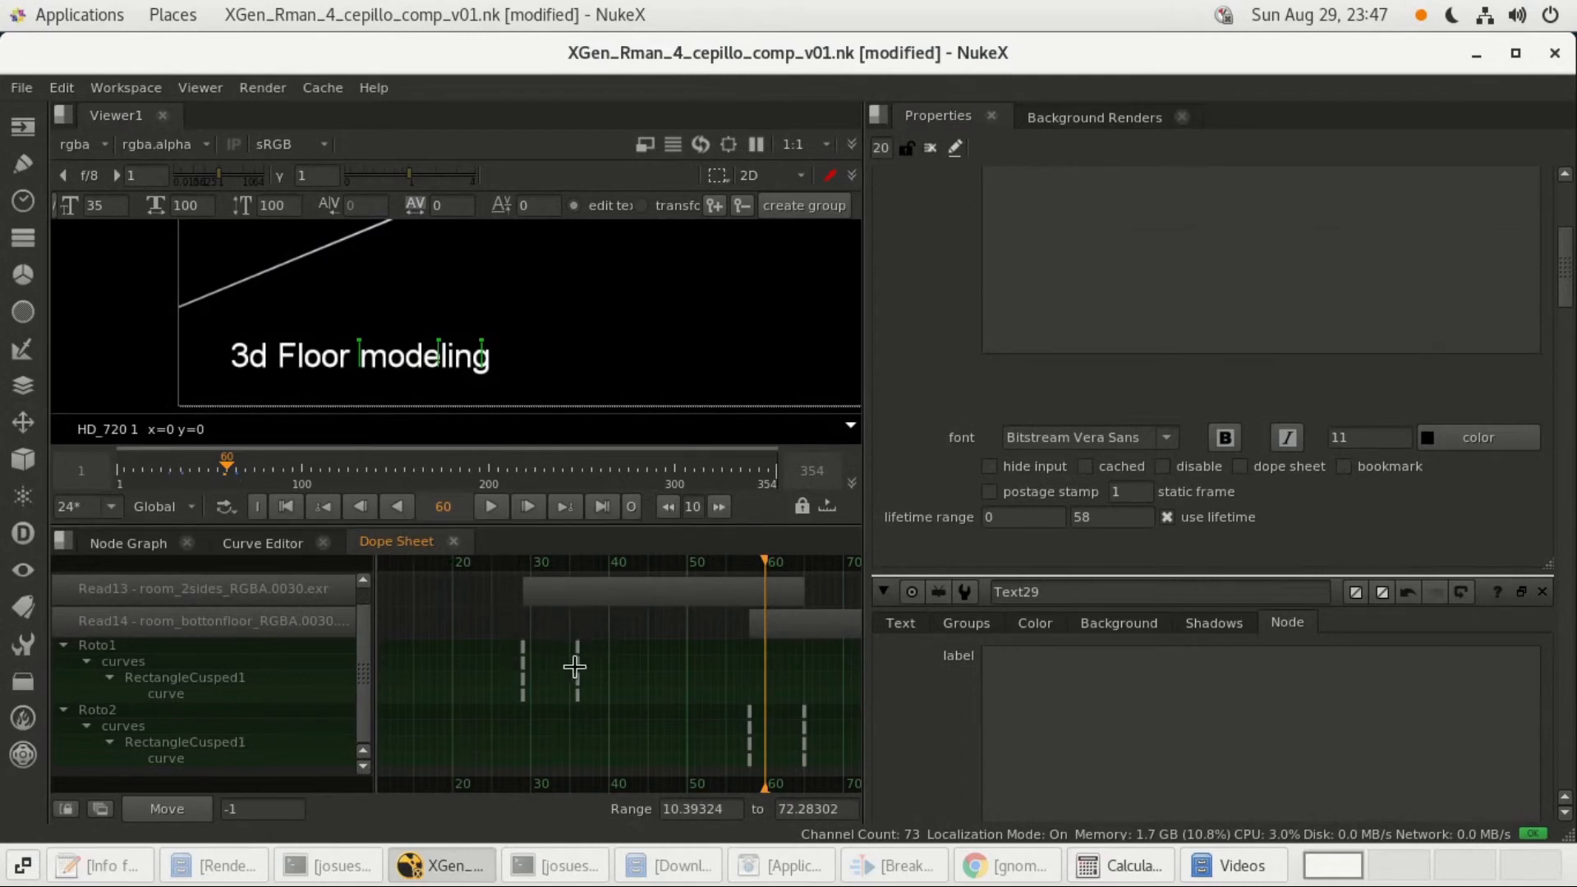
mouse_move(768, 560)
left_mouse_down()
mouse_move(727, 565)
mouse_move(835, 564)
left_mouse_up()
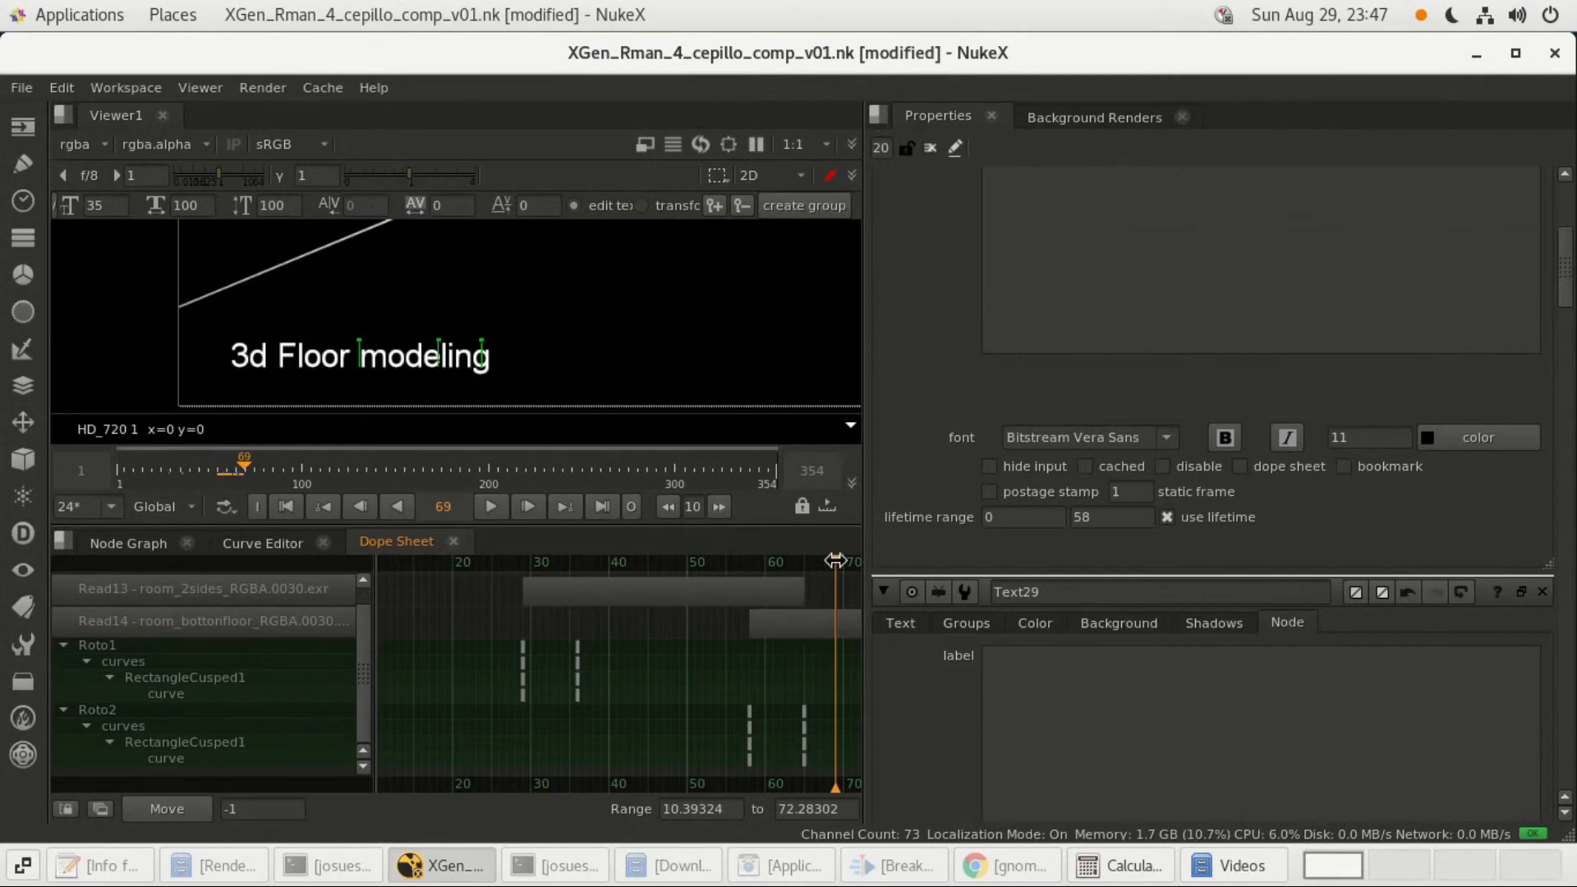
mouse_move(835, 560)
left_mouse_down()
mouse_move(772, 562)
mouse_move(788, 565)
left_mouse_up()
scroll(638, 356, "down", 5)
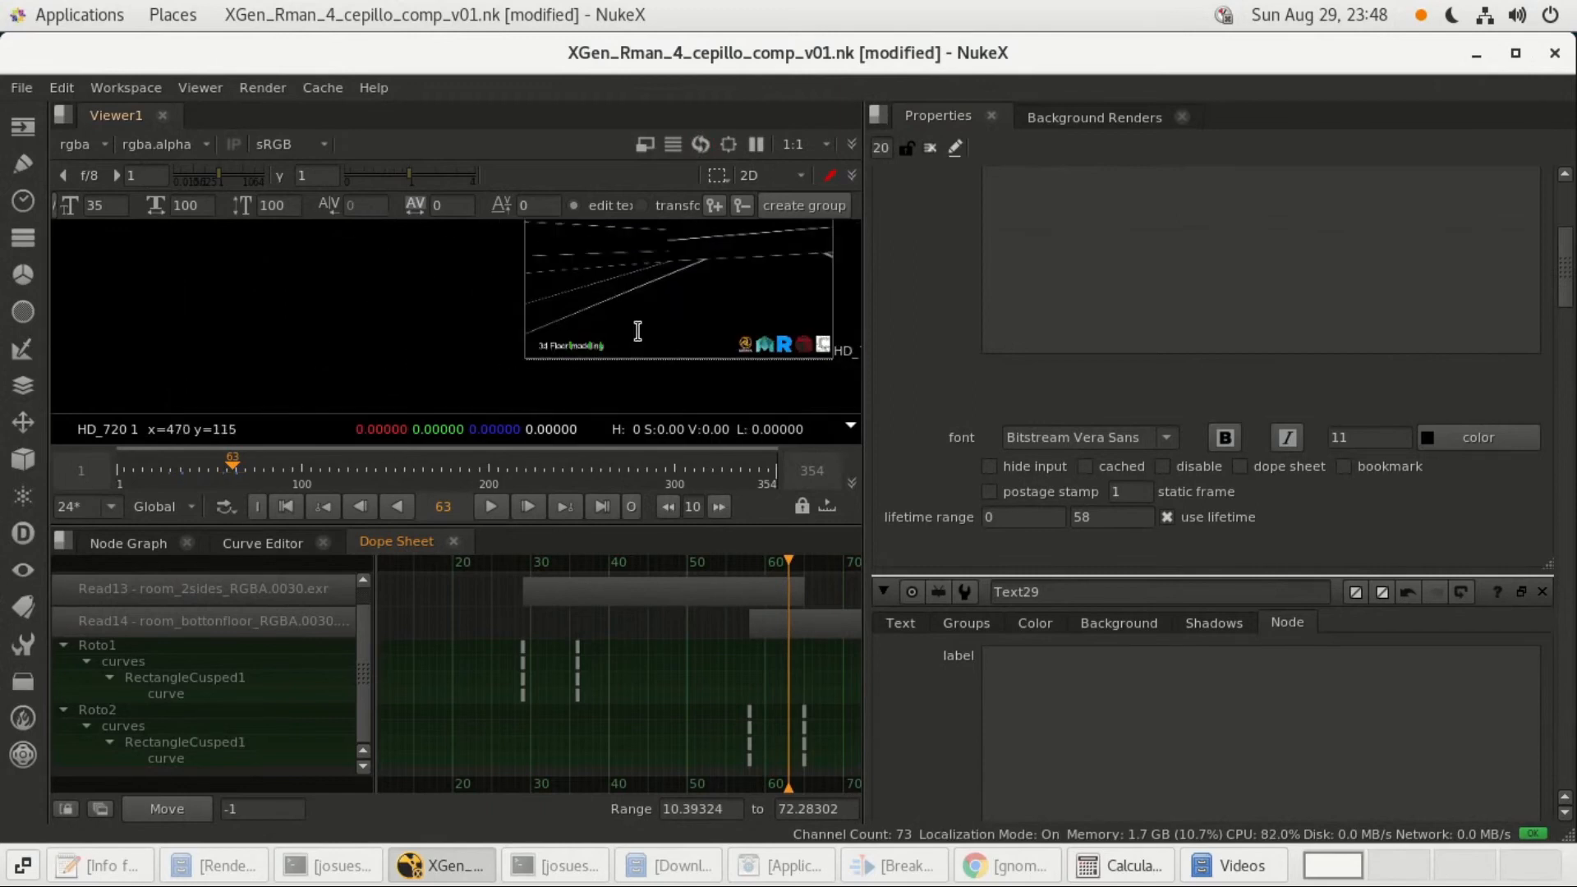
middle_click_drag(519, 307, 383, 347)
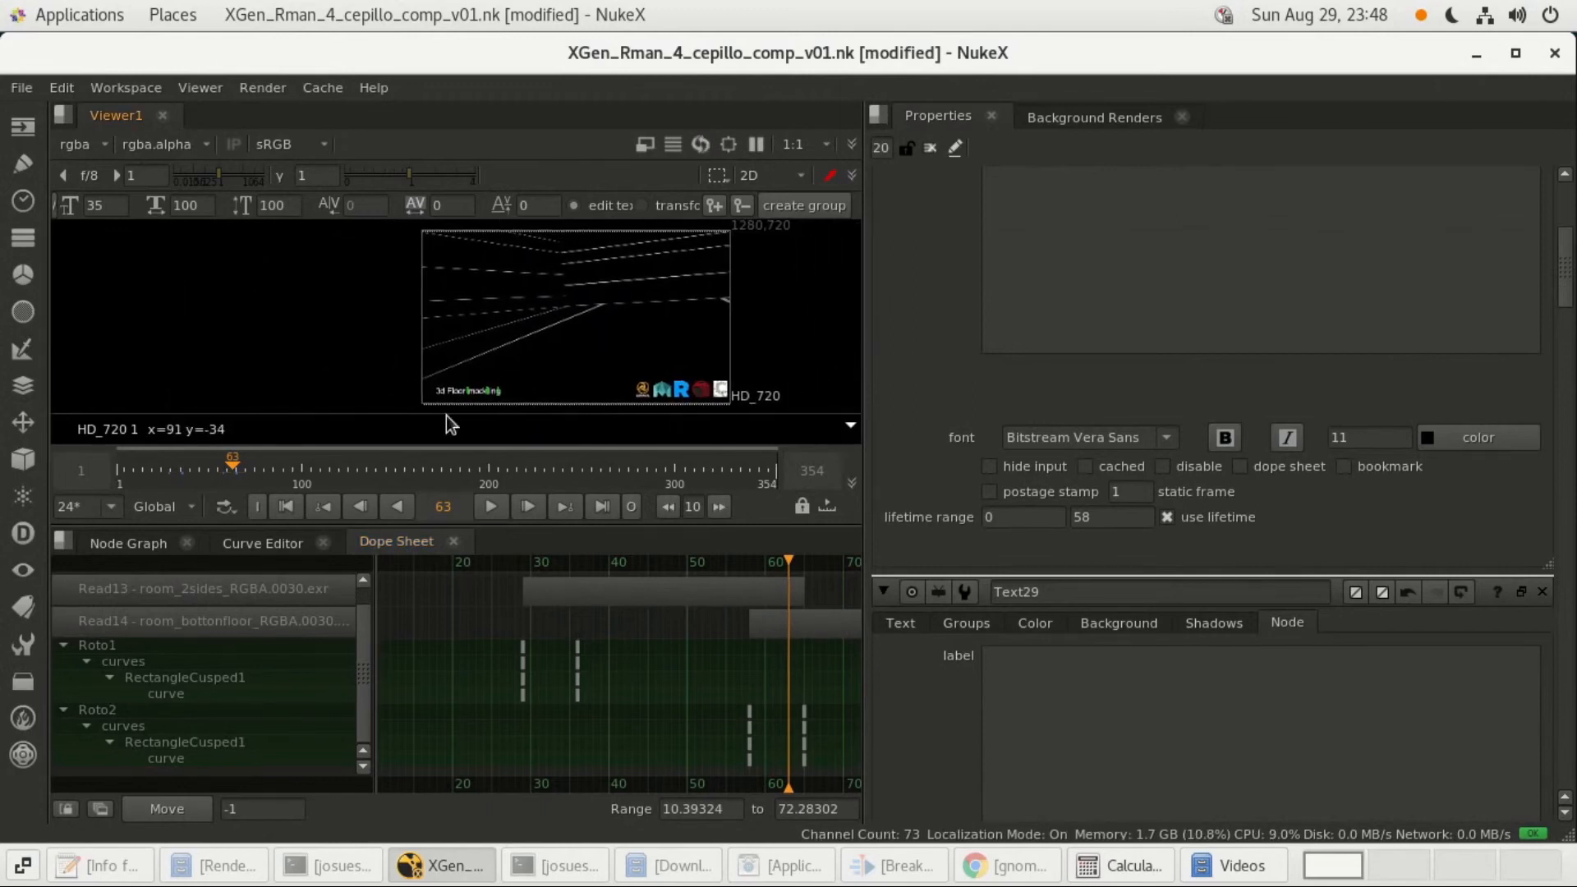
Scrub back to frame 33 in the first wipe and close all open node properties.
mouse_move(239, 472)
left_mouse_down()
mouse_move(253, 476)
mouse_move(175, 474)
left_mouse_up()
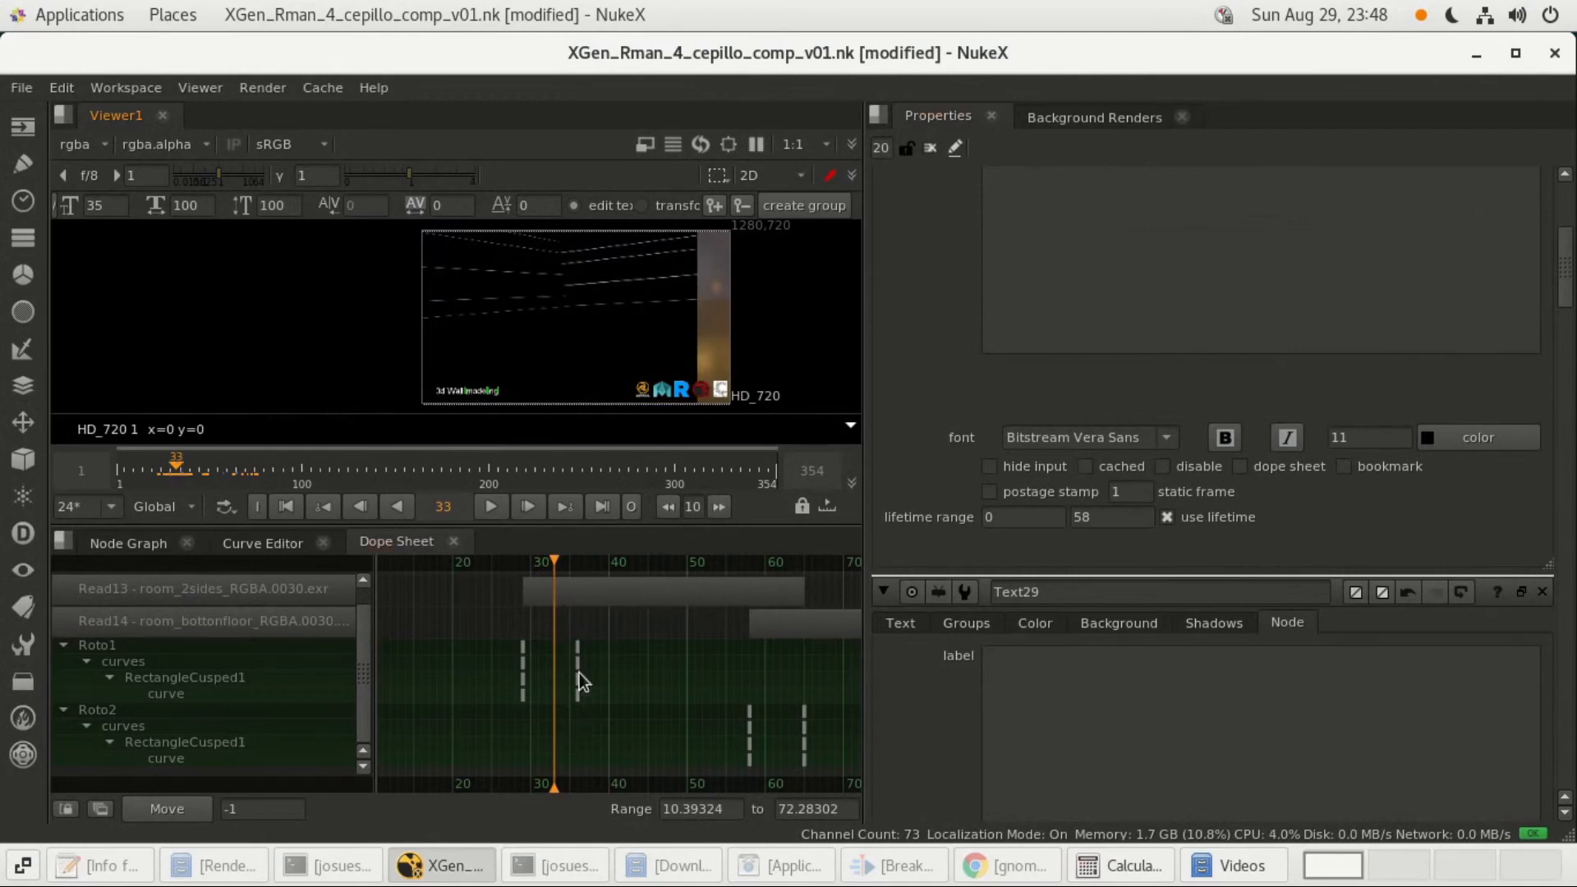
left_click(932, 149)
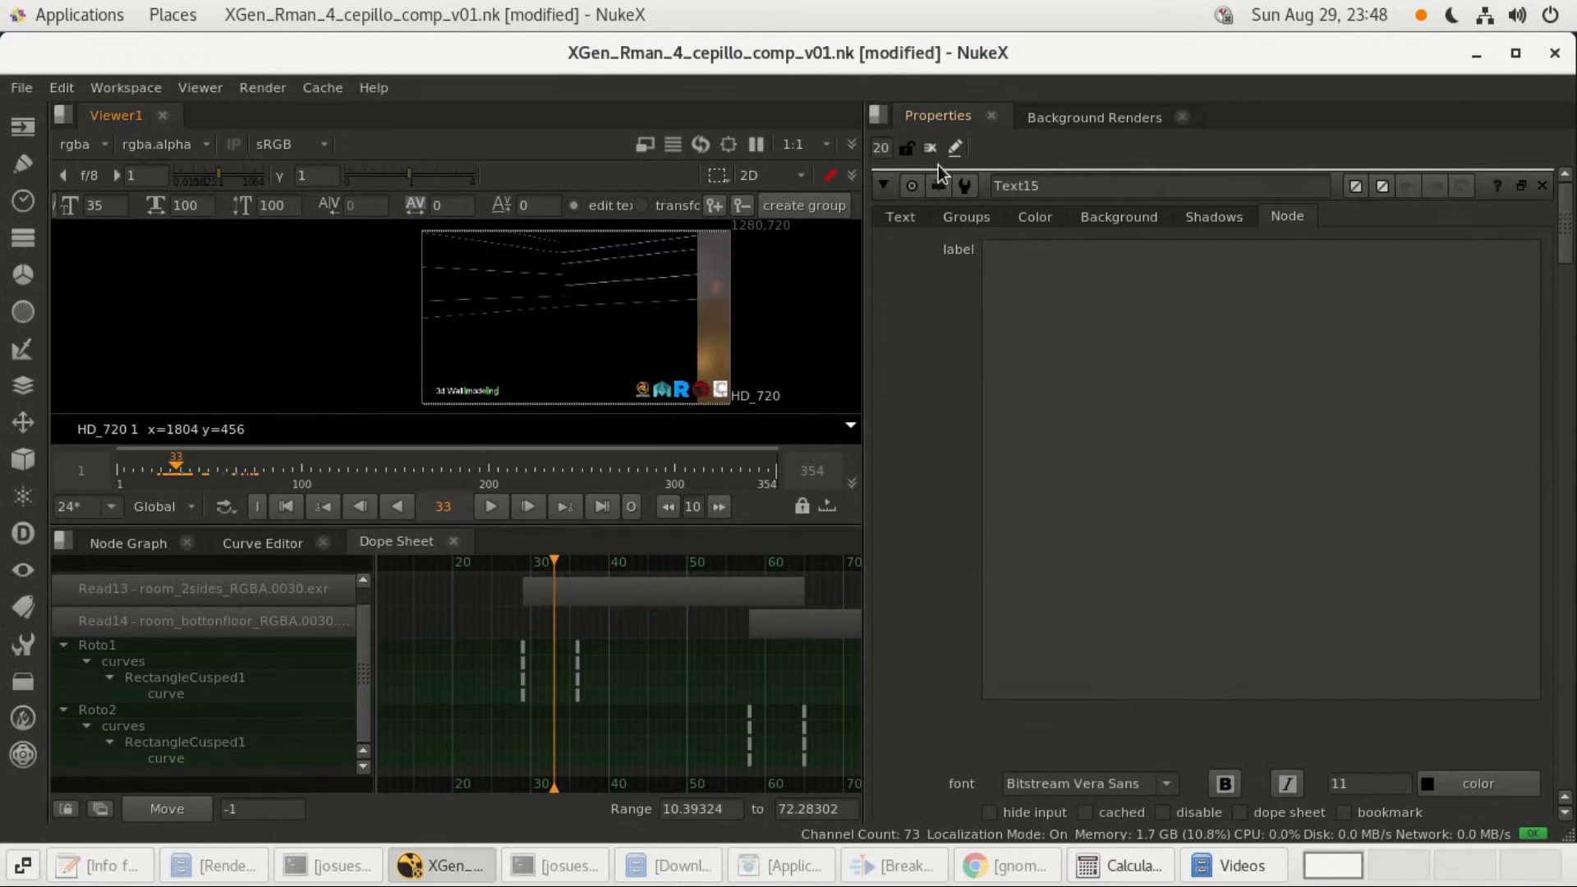
left_click(930, 149)
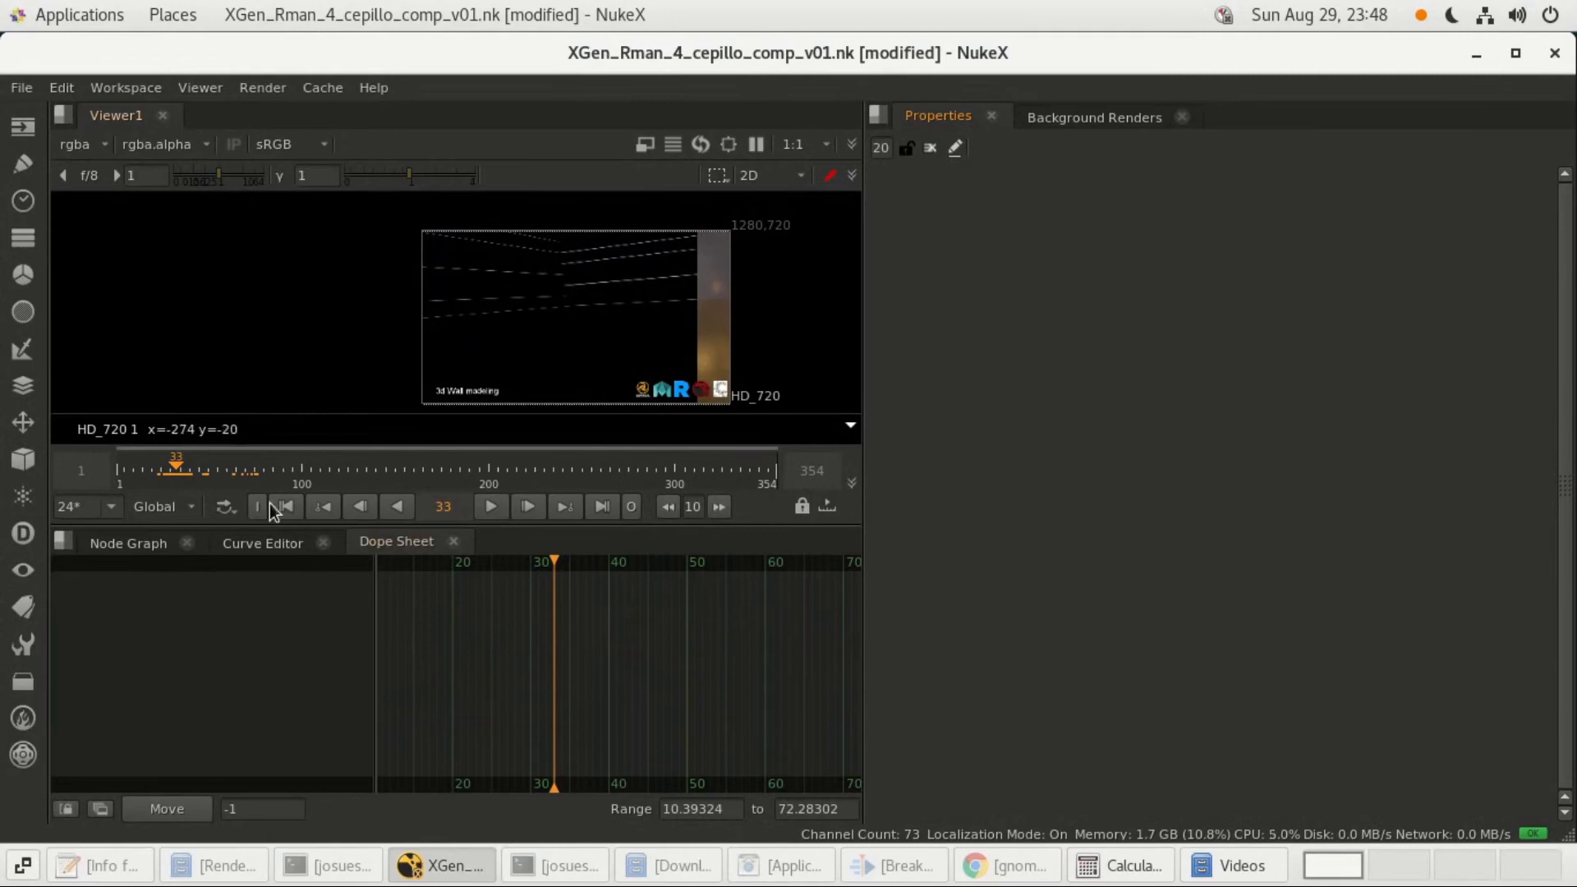
Show the Node Graph, then open the Project Settings in a widened Properties pane and highlight the script path up to the Project001 folder.
left_click(130, 543)
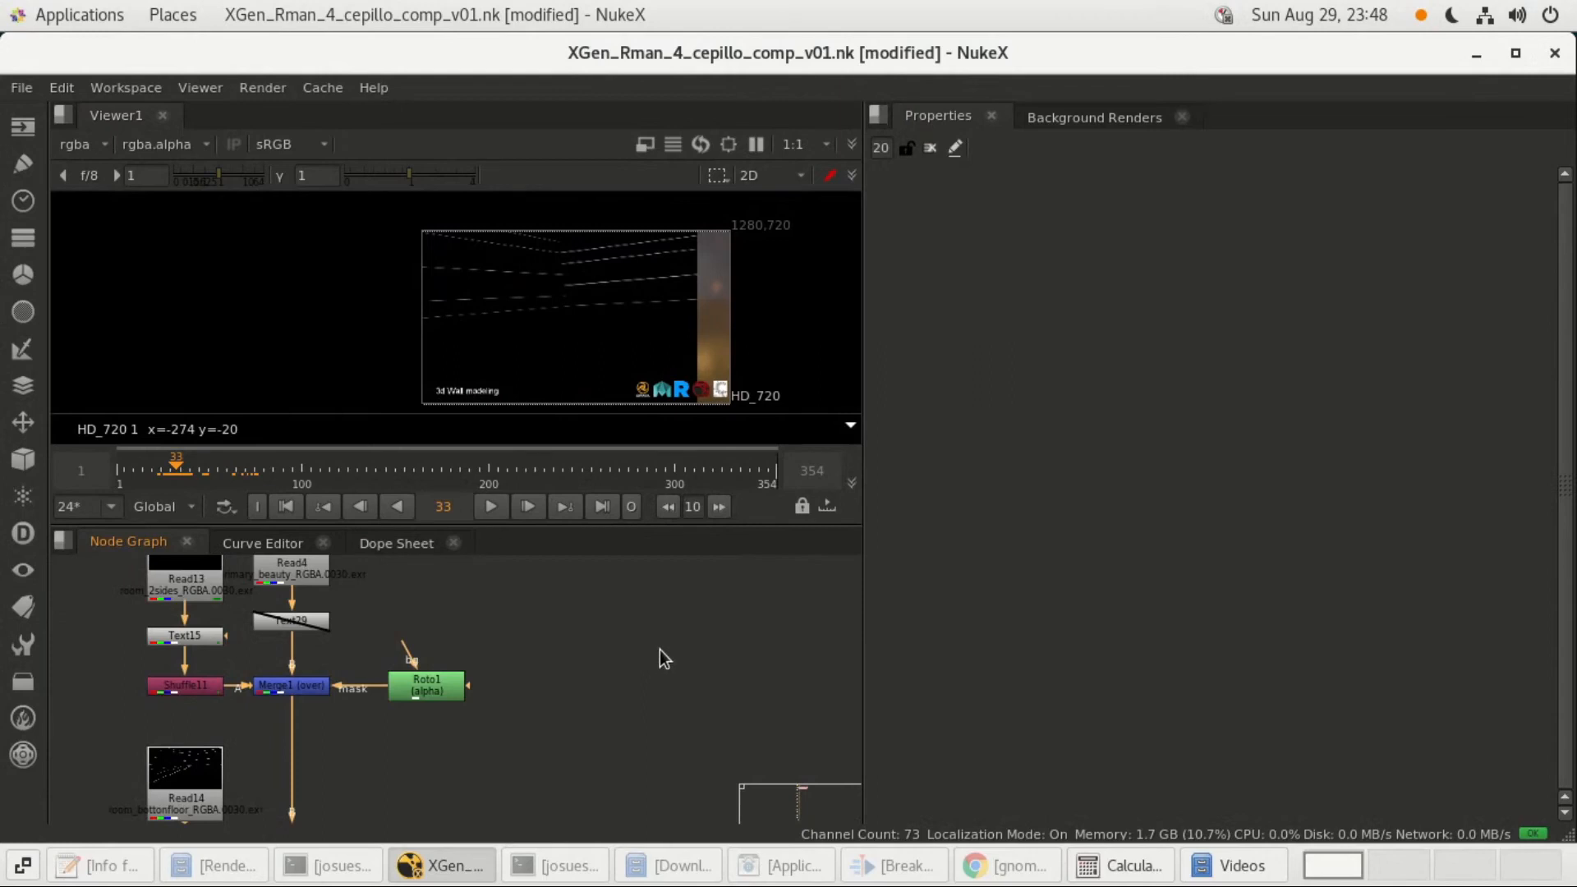
key("s")
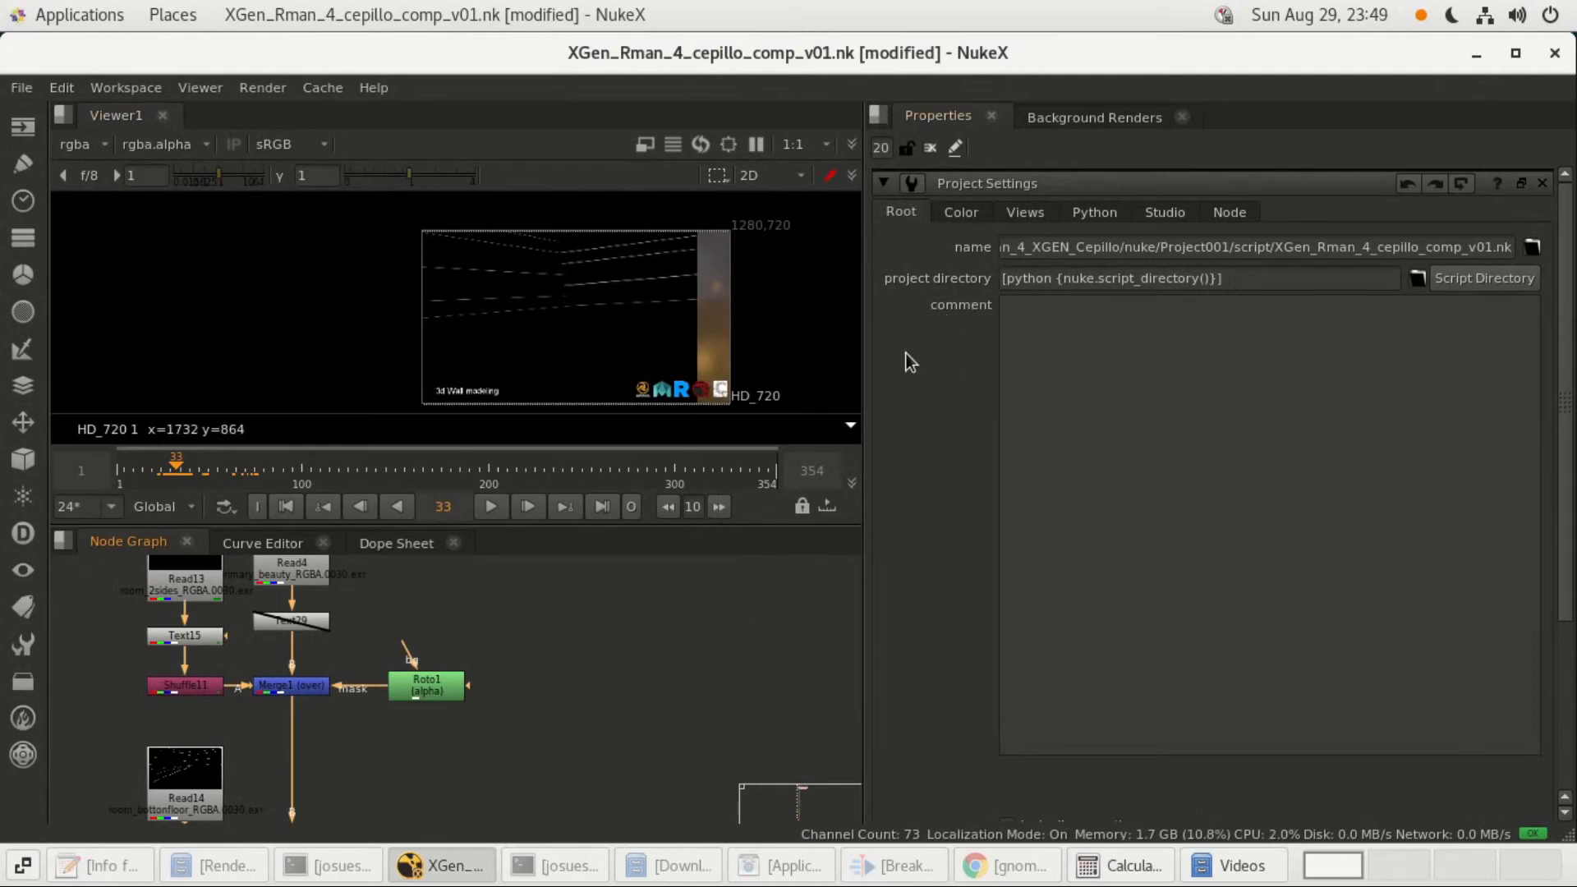
left_click_drag(864, 371, 299, 363)
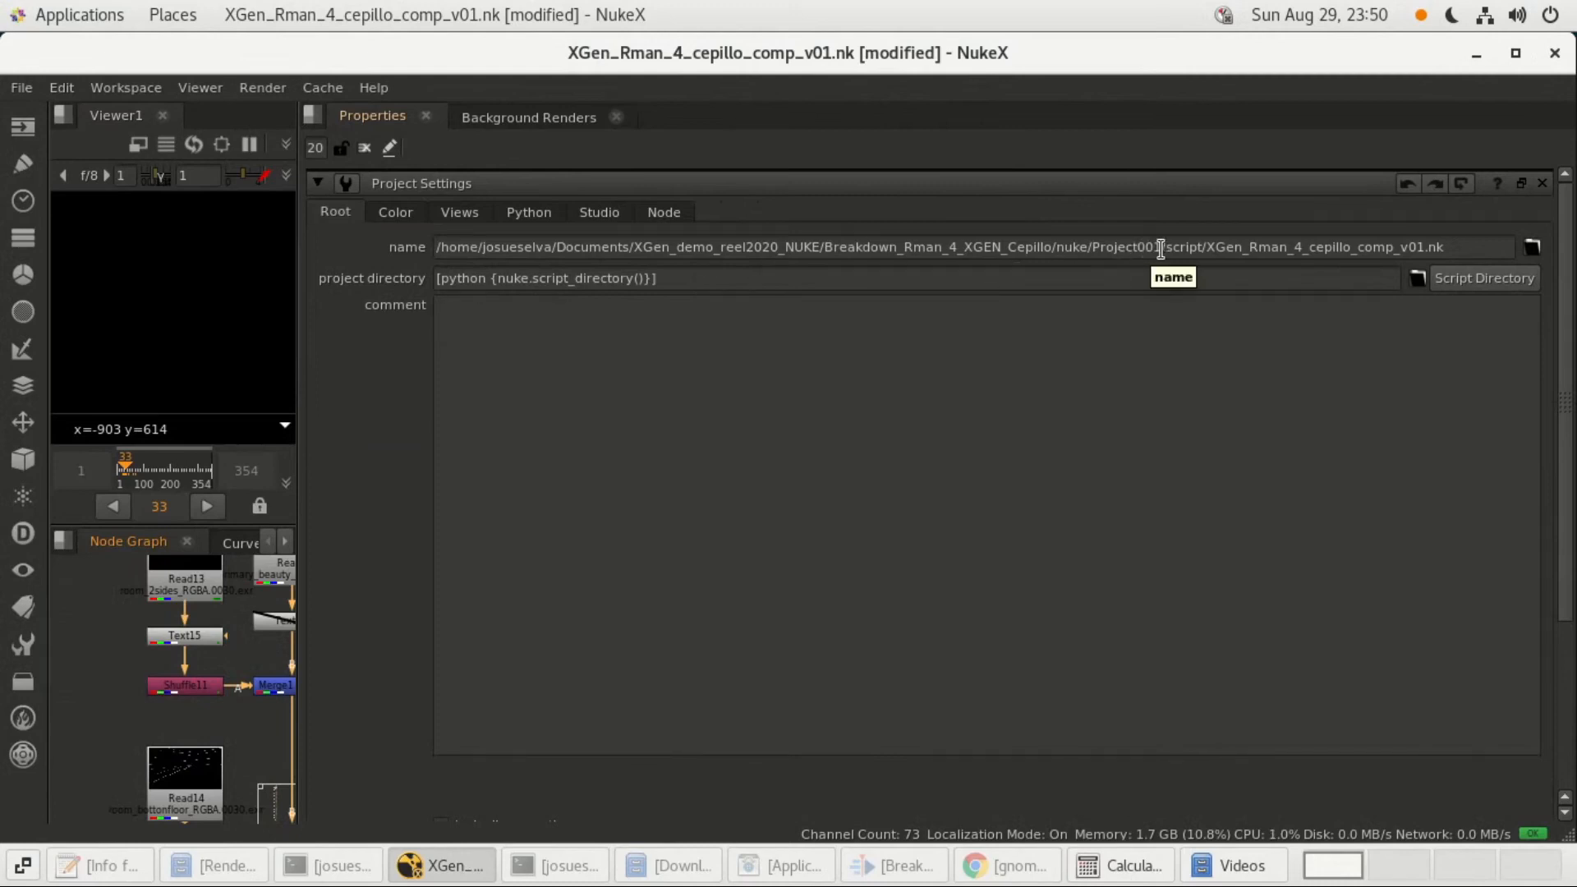
left_click_drag(1161, 247, 452, 245)
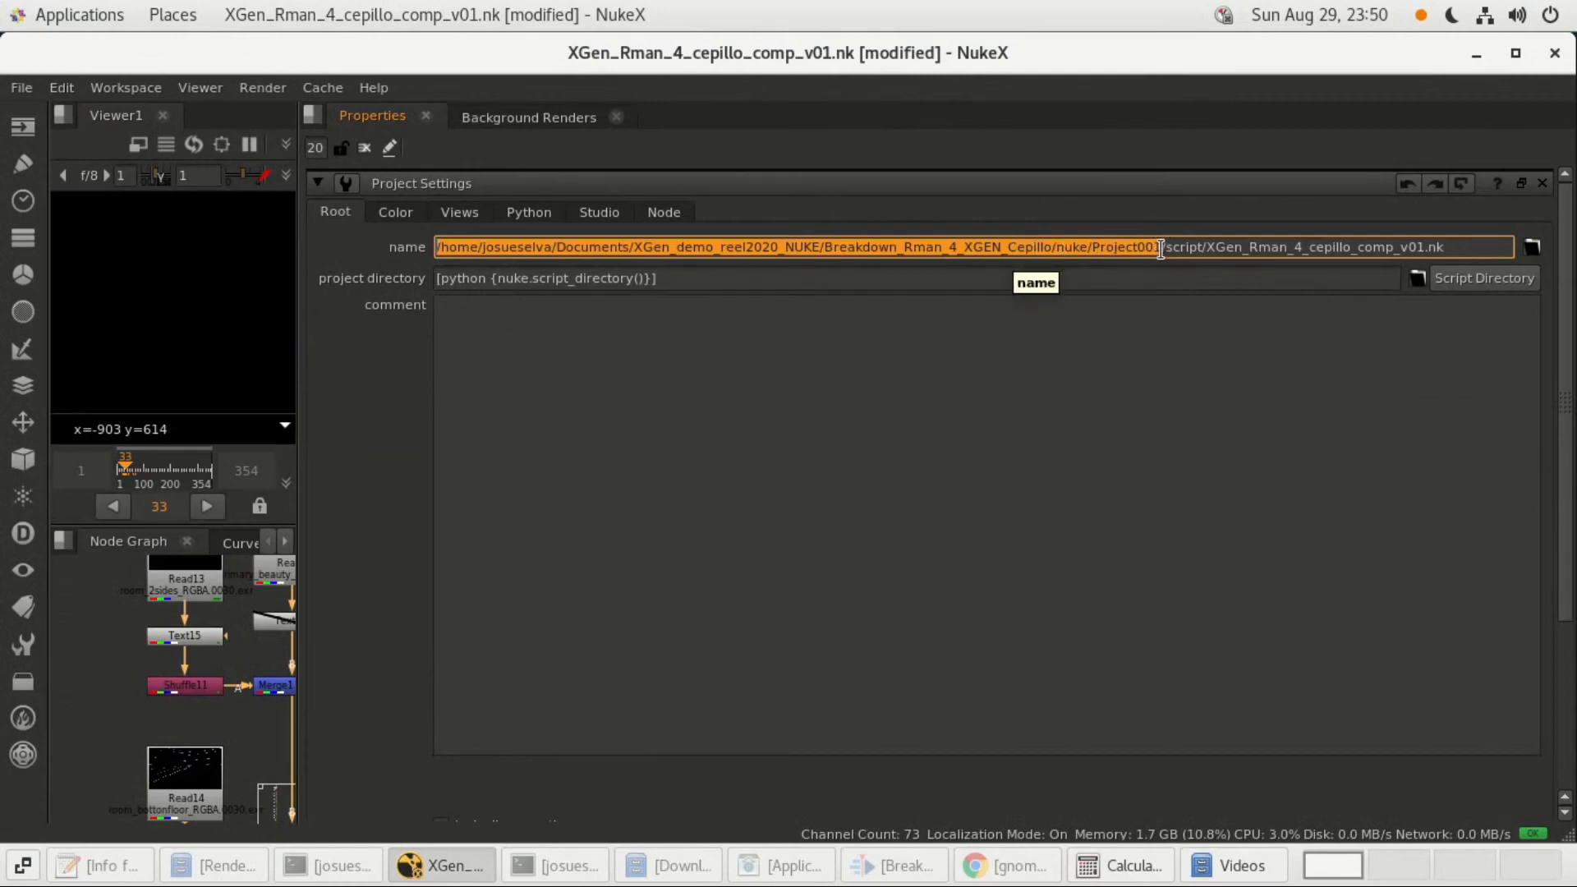
left_click_drag(1154, 246, 1162, 247)
Open Read4's properties and compare its relative File path with the Project Settings script path up to Project001.
middle_click_drag(233, 613, 134, 700)
double_click(199, 659)
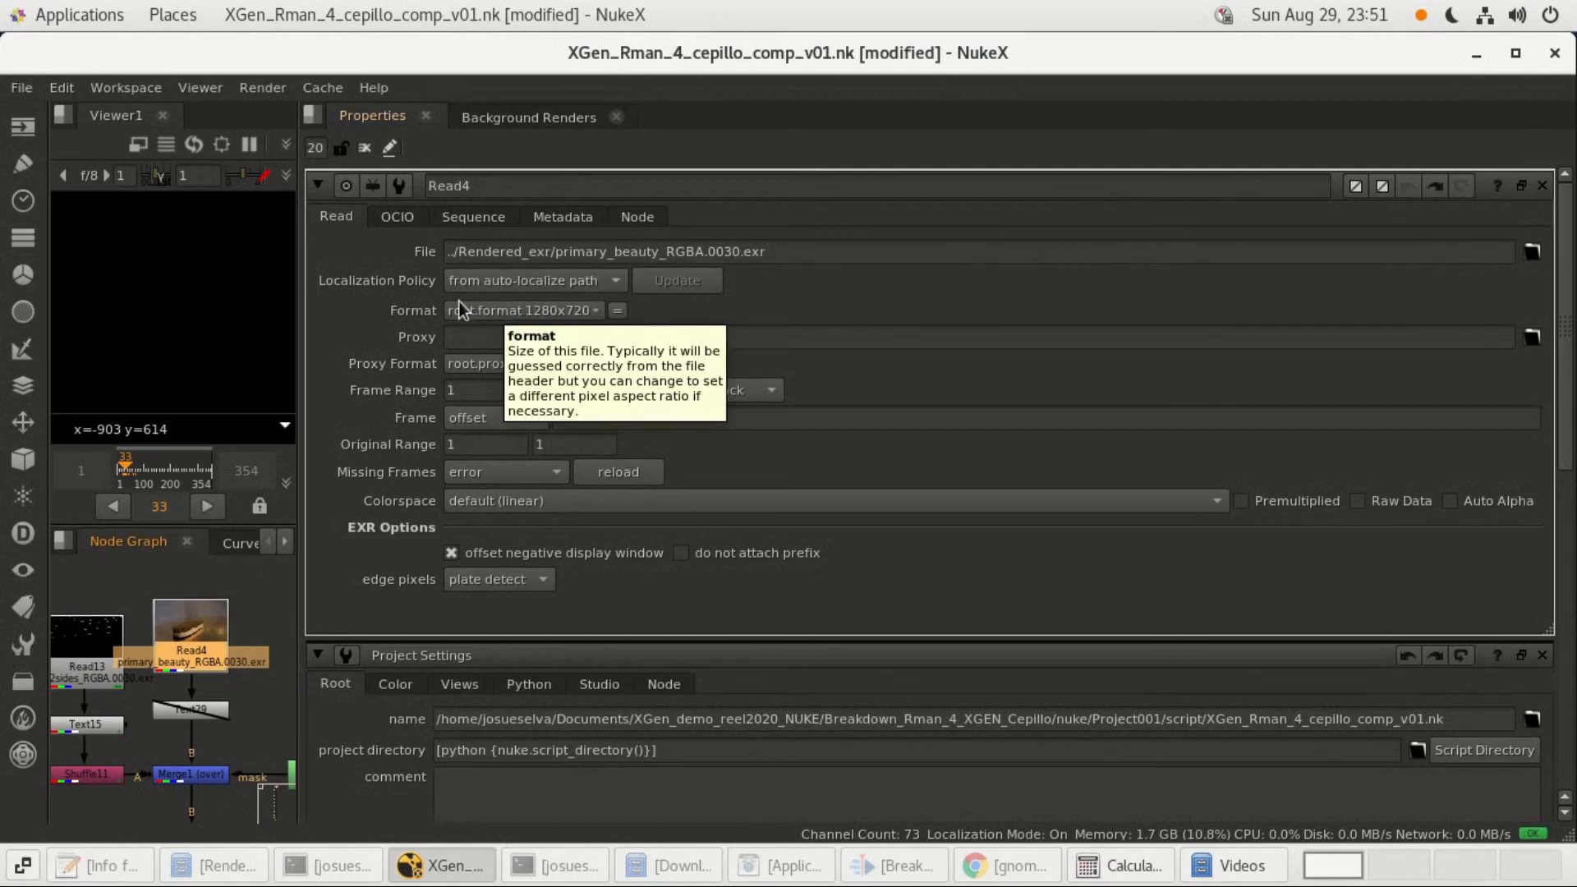
left_click(460, 255)
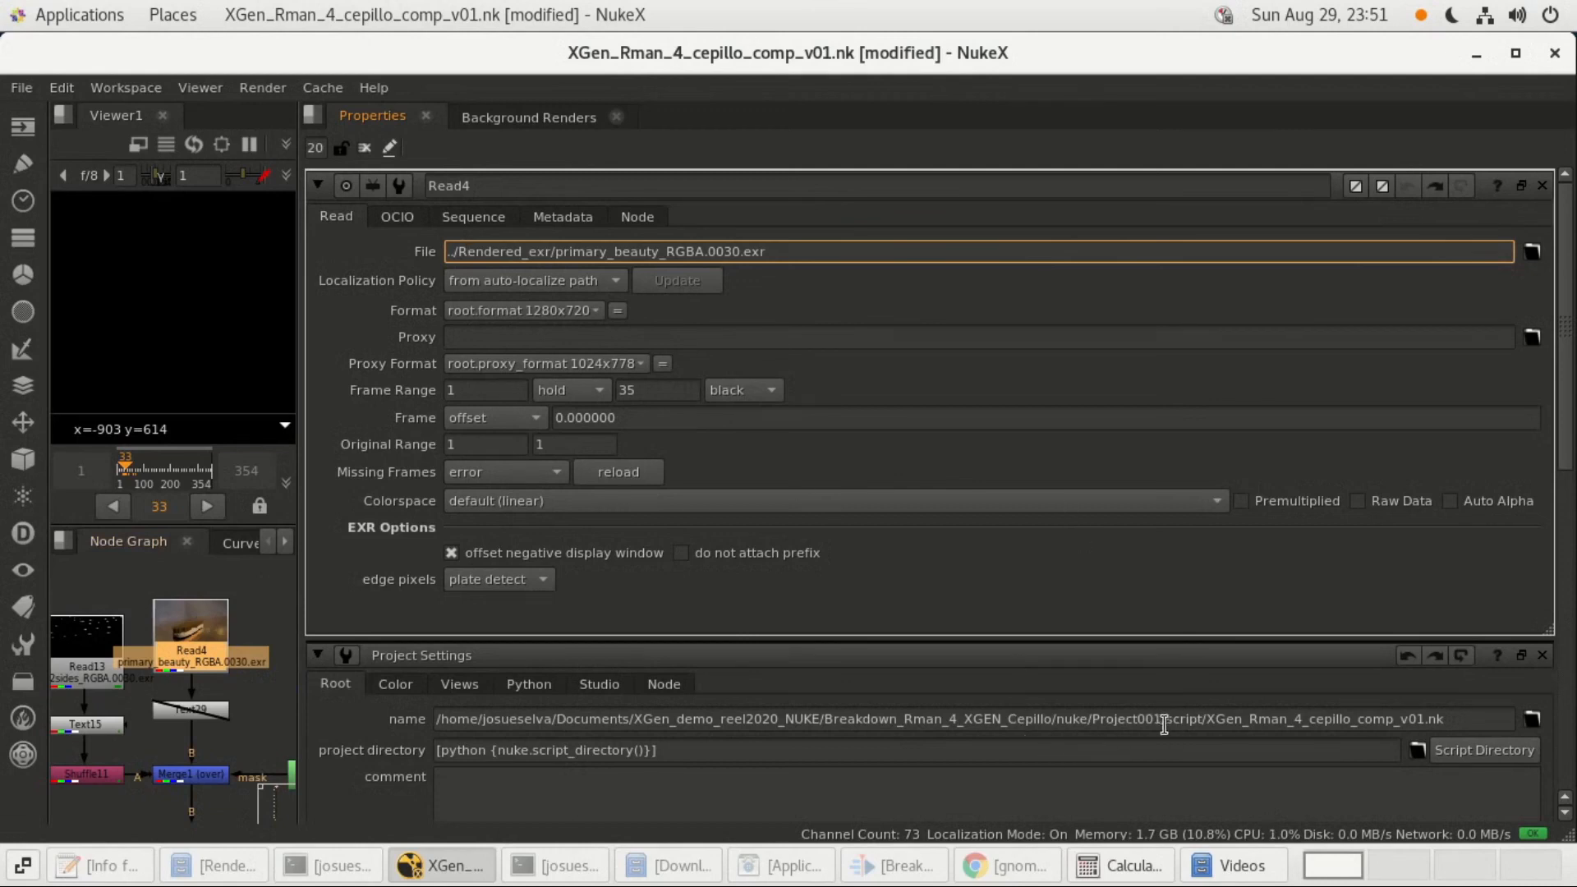
left_click_drag(1163, 719, 417, 716)
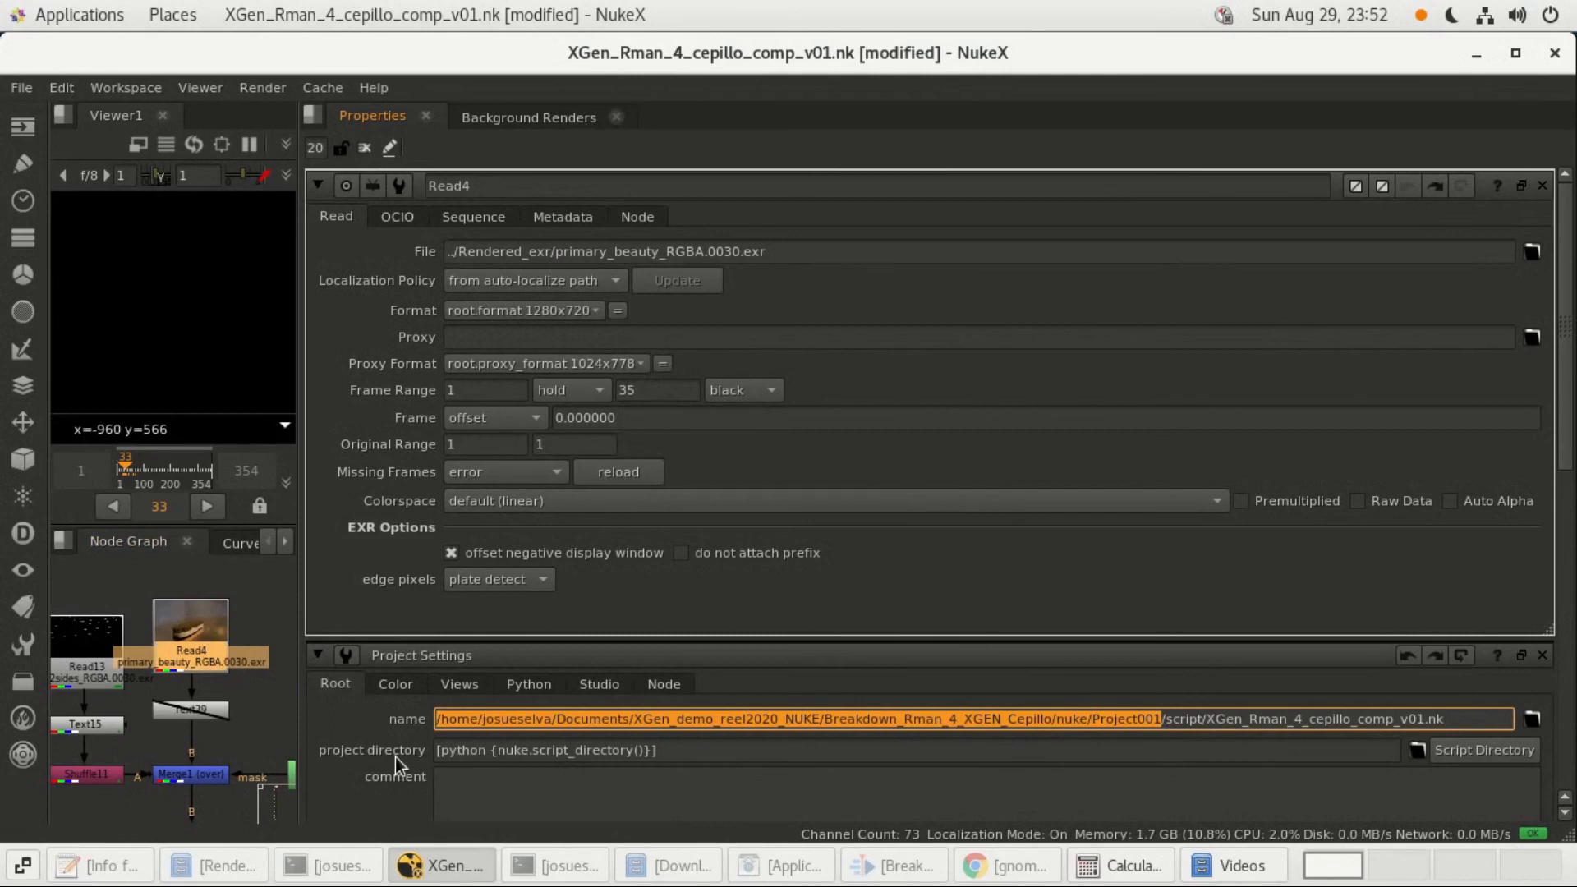
Switch to Files showing the Rendered_exr folder, and move and widen its window to compare the folder path with the project path.
left_click(215, 866)
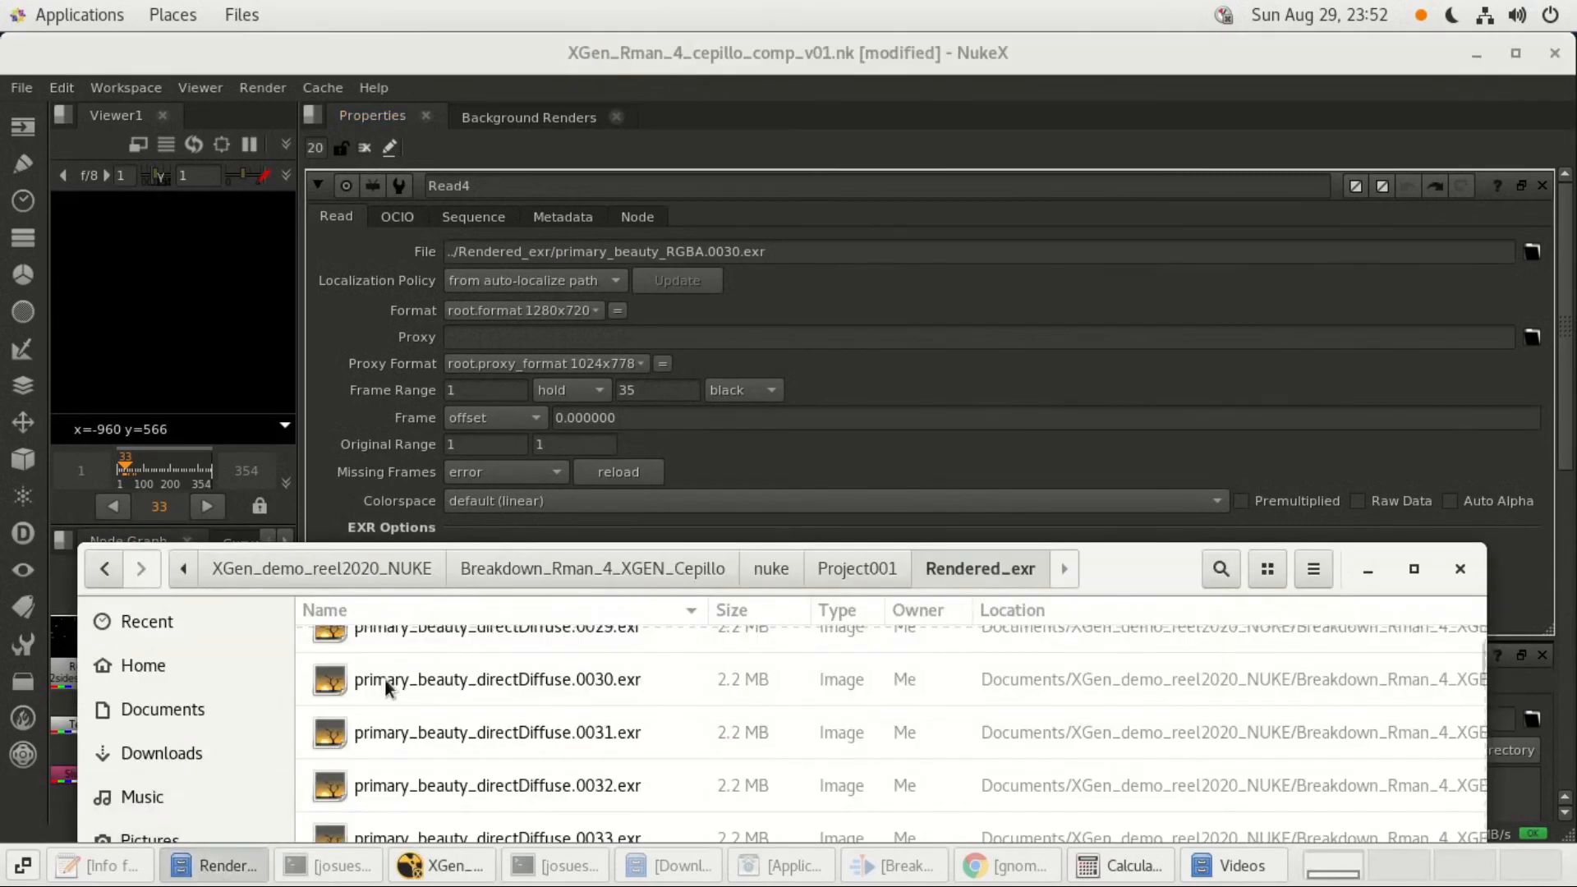
left_click_drag(1121, 578, 1156, 599)
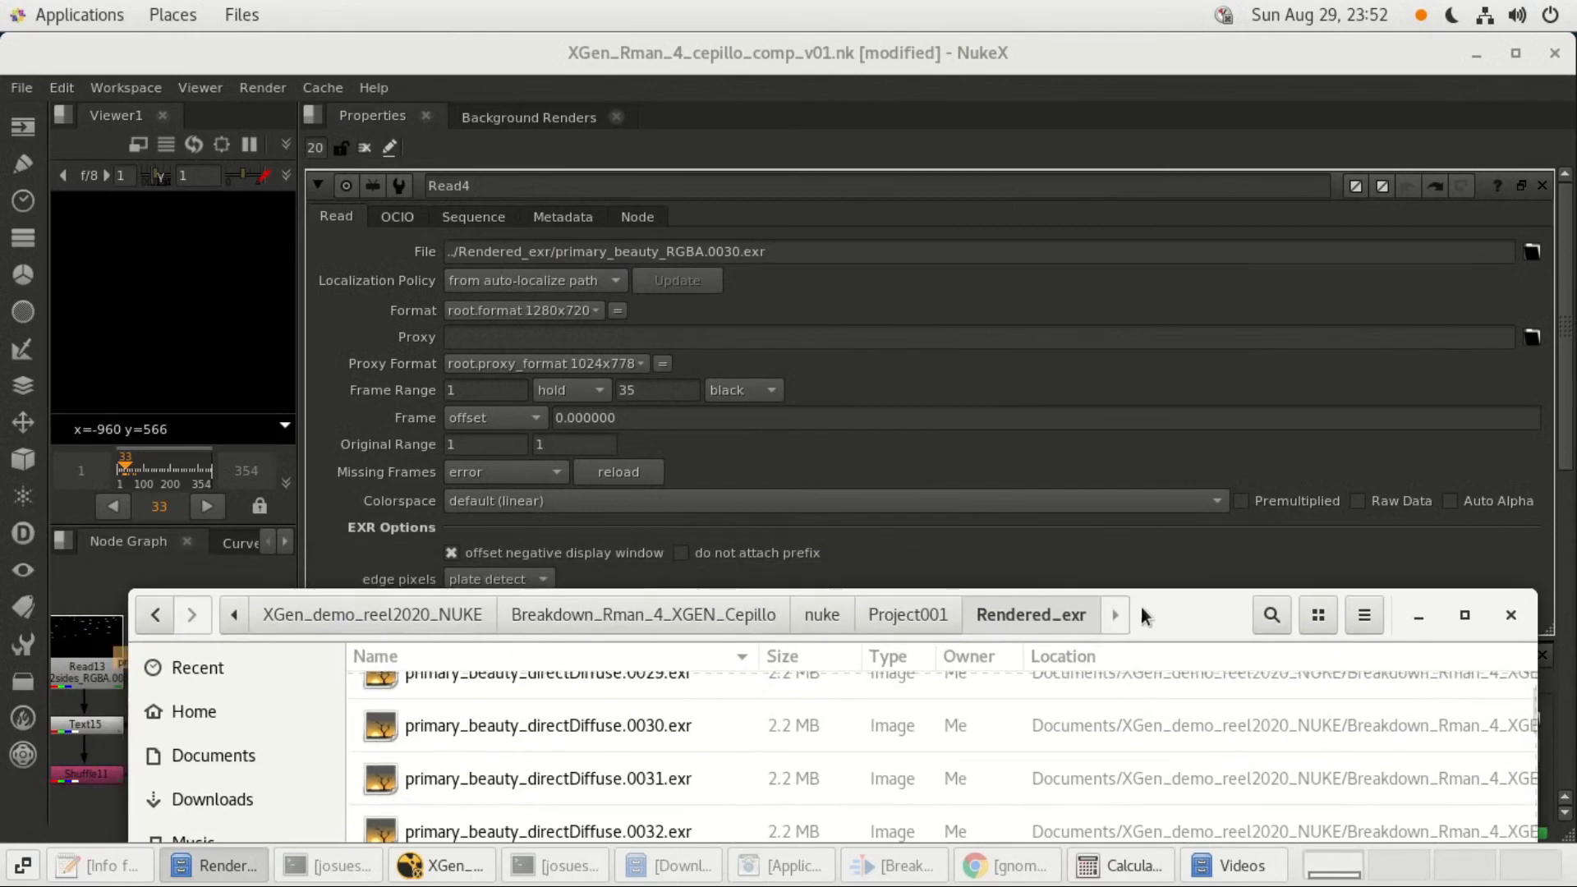
key("s")
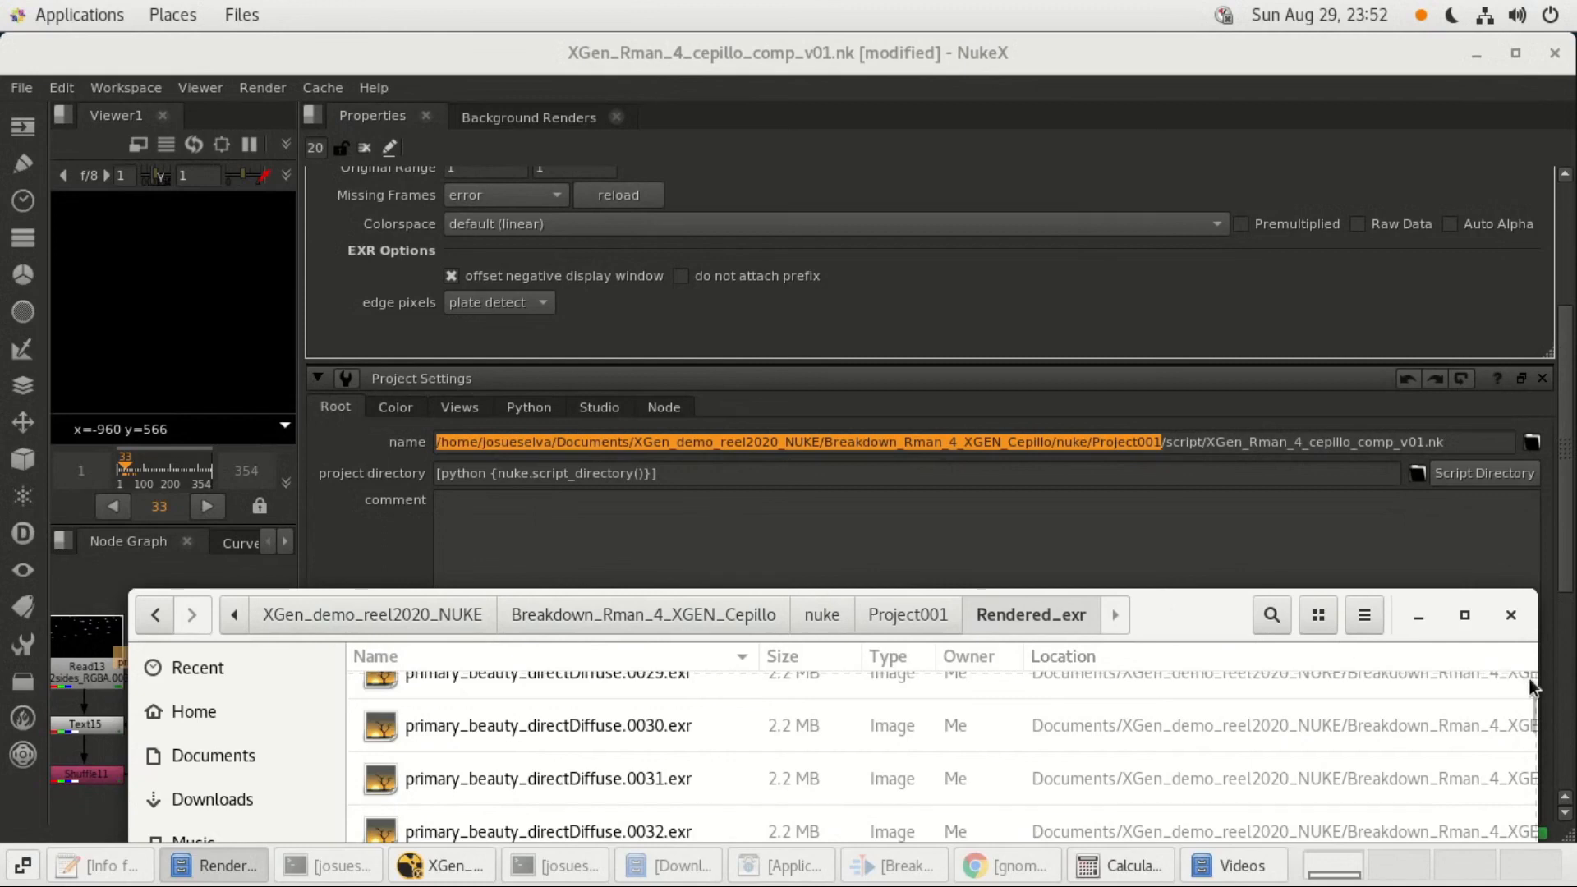
left_click(146, 668)
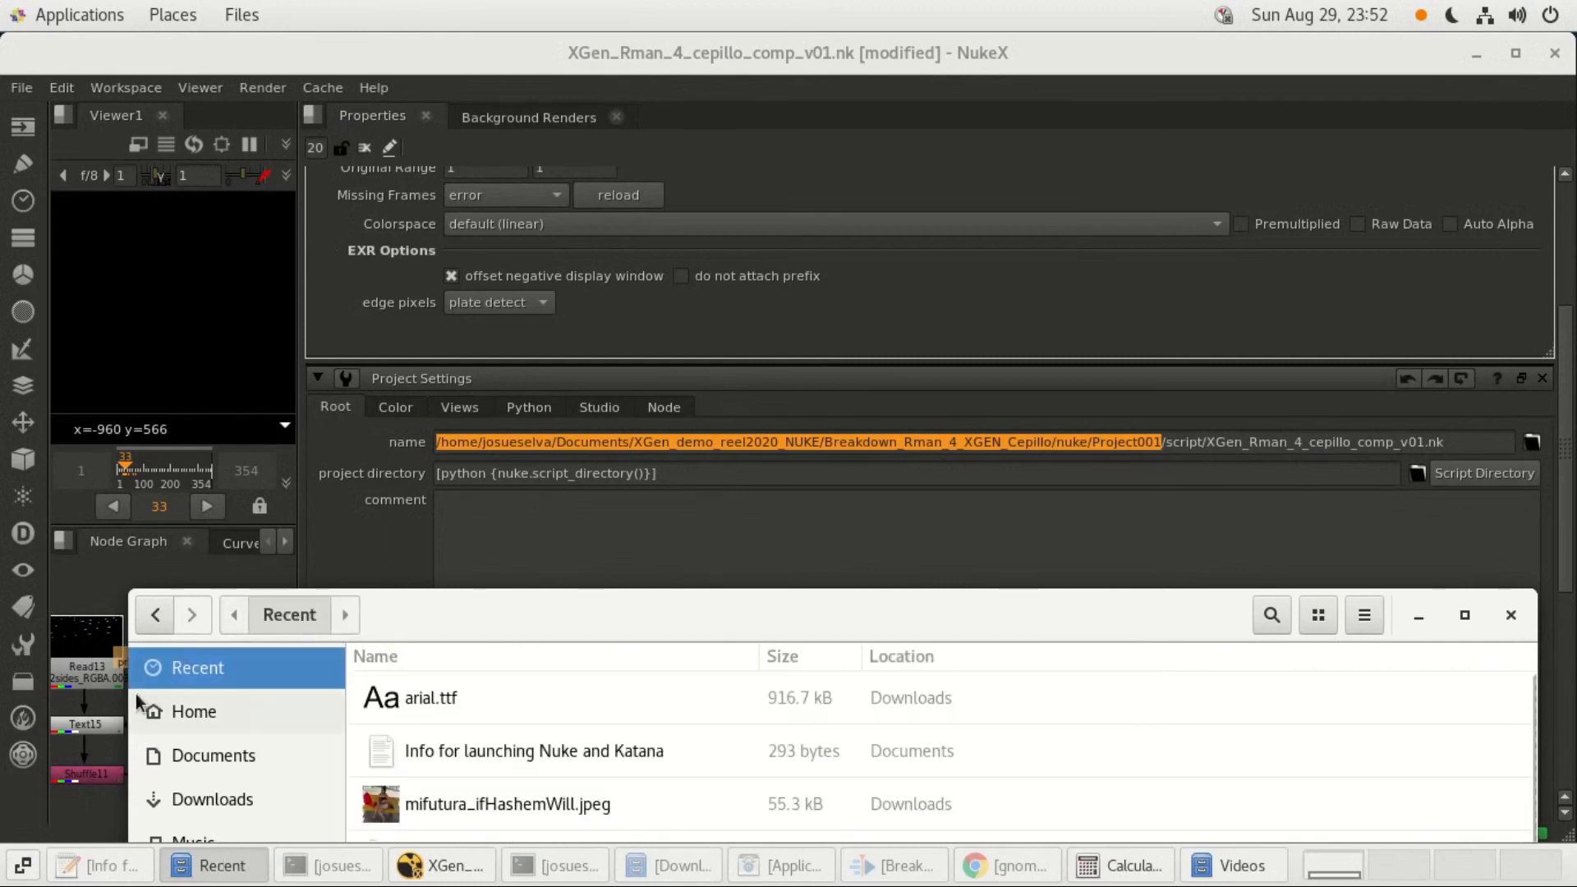
left_click(156, 615)
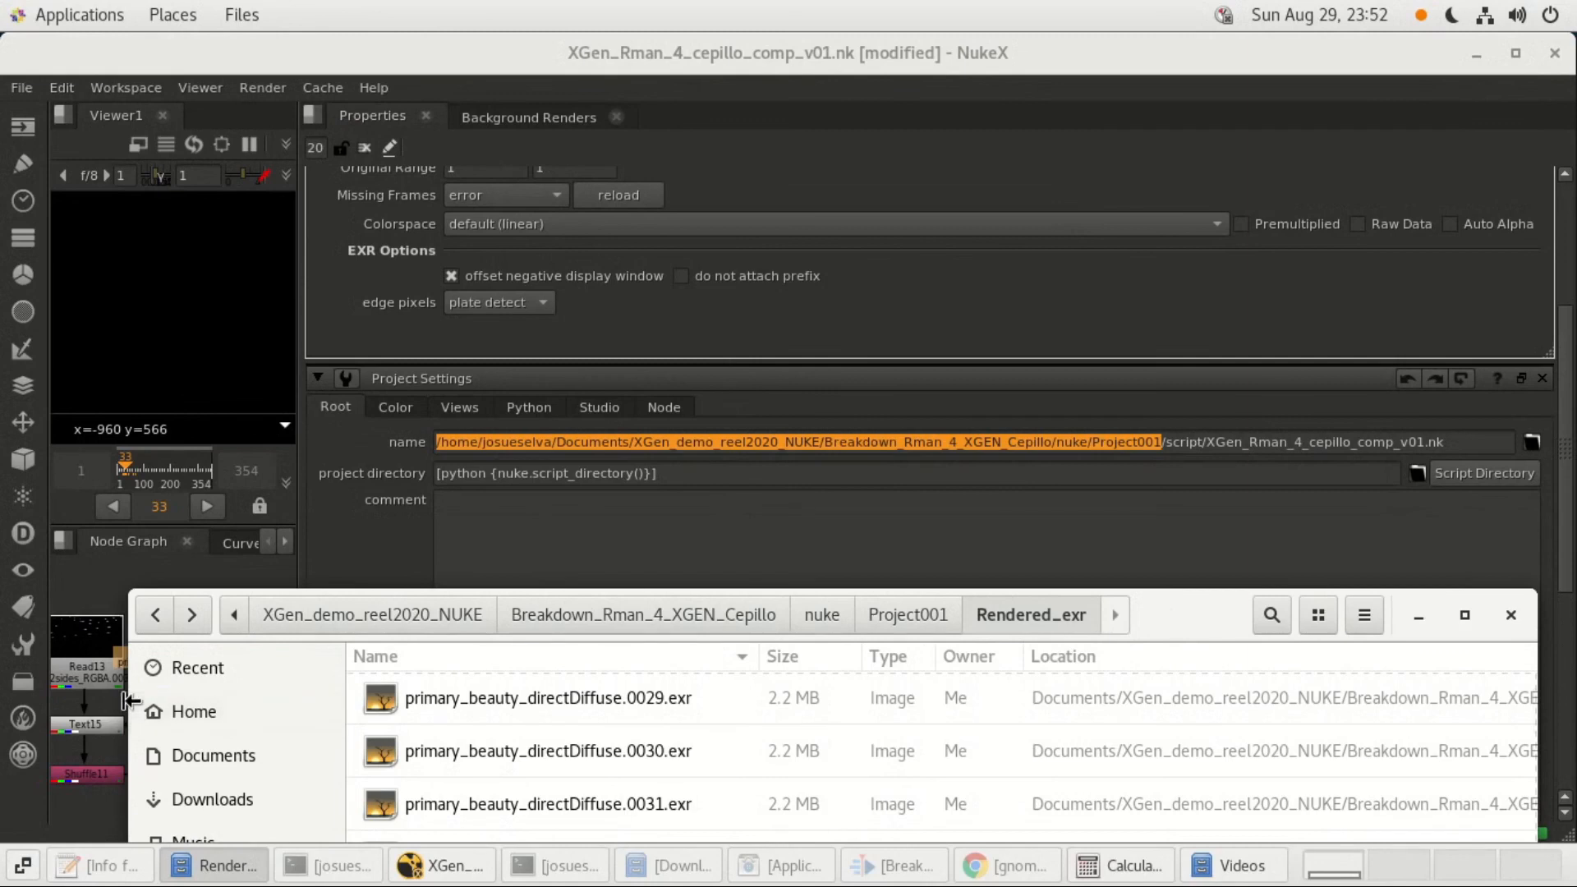
left_click_drag(129, 695, 41, 691)
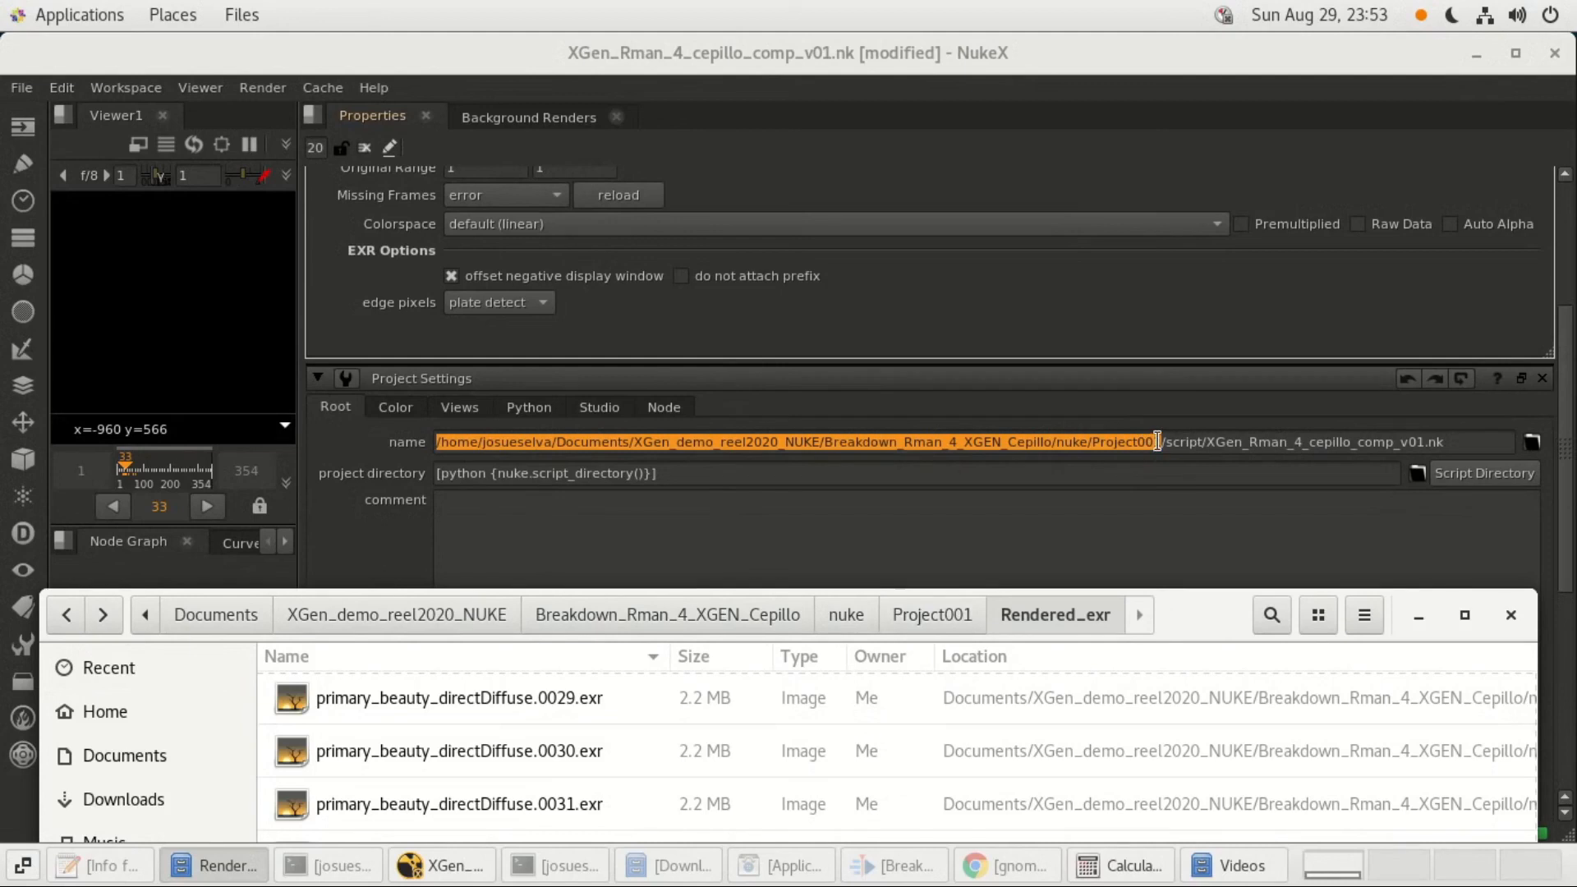
Go up to the Project001 folder, enlarge the view of its contents by moving the window, and reopen Rendered_exr.
left_click_drag(1157, 442, 1159, 442)
left_click(915, 621)
left_click_drag(1190, 612, 1147, 431)
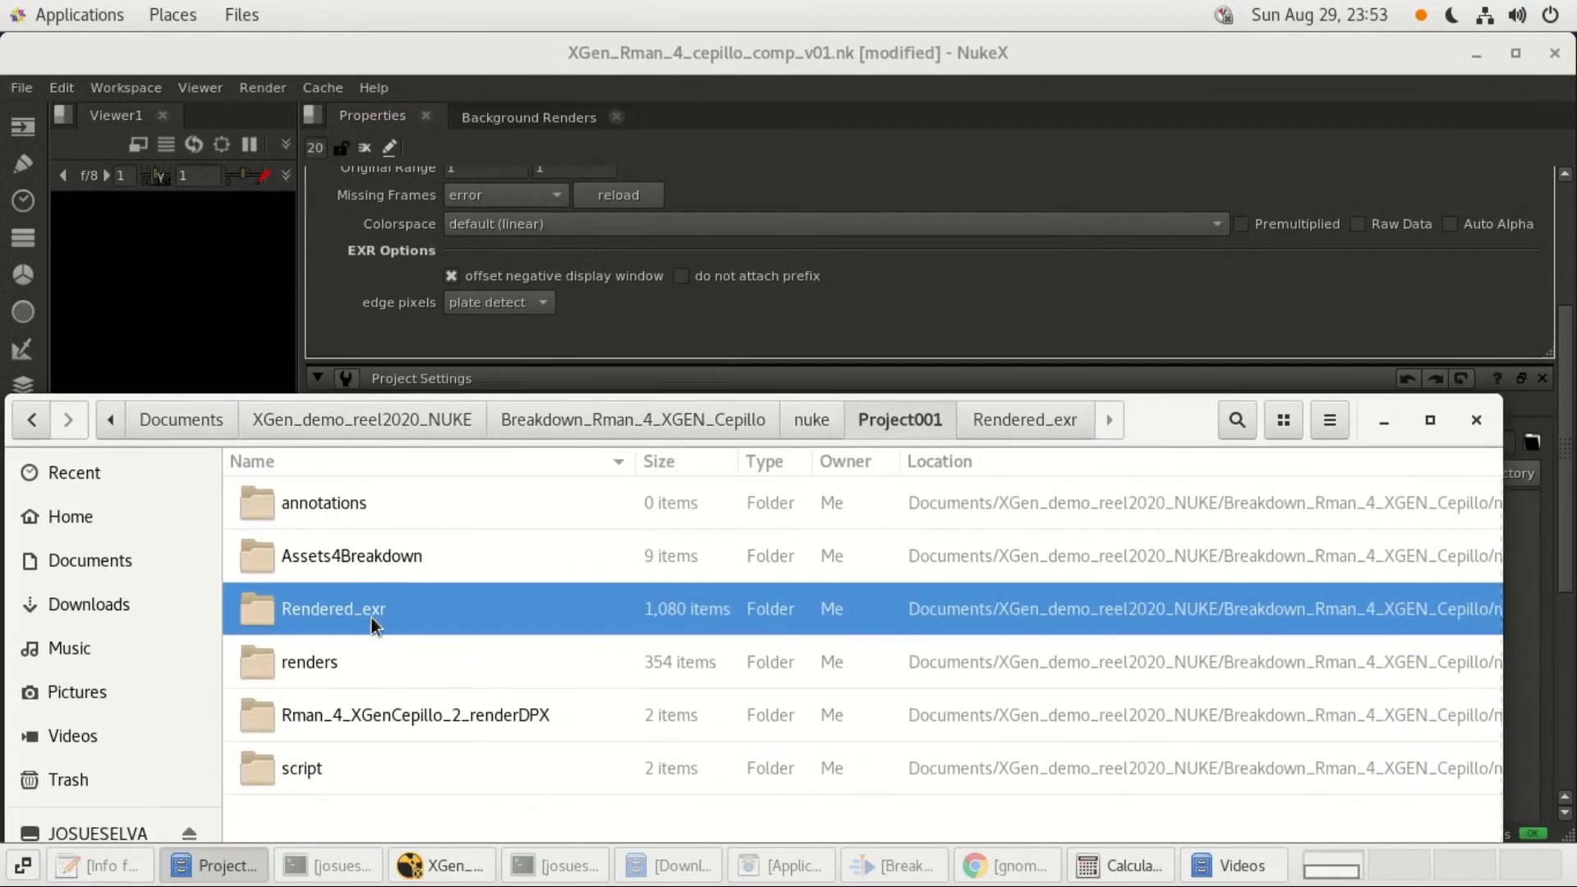
double_click(258, 612)
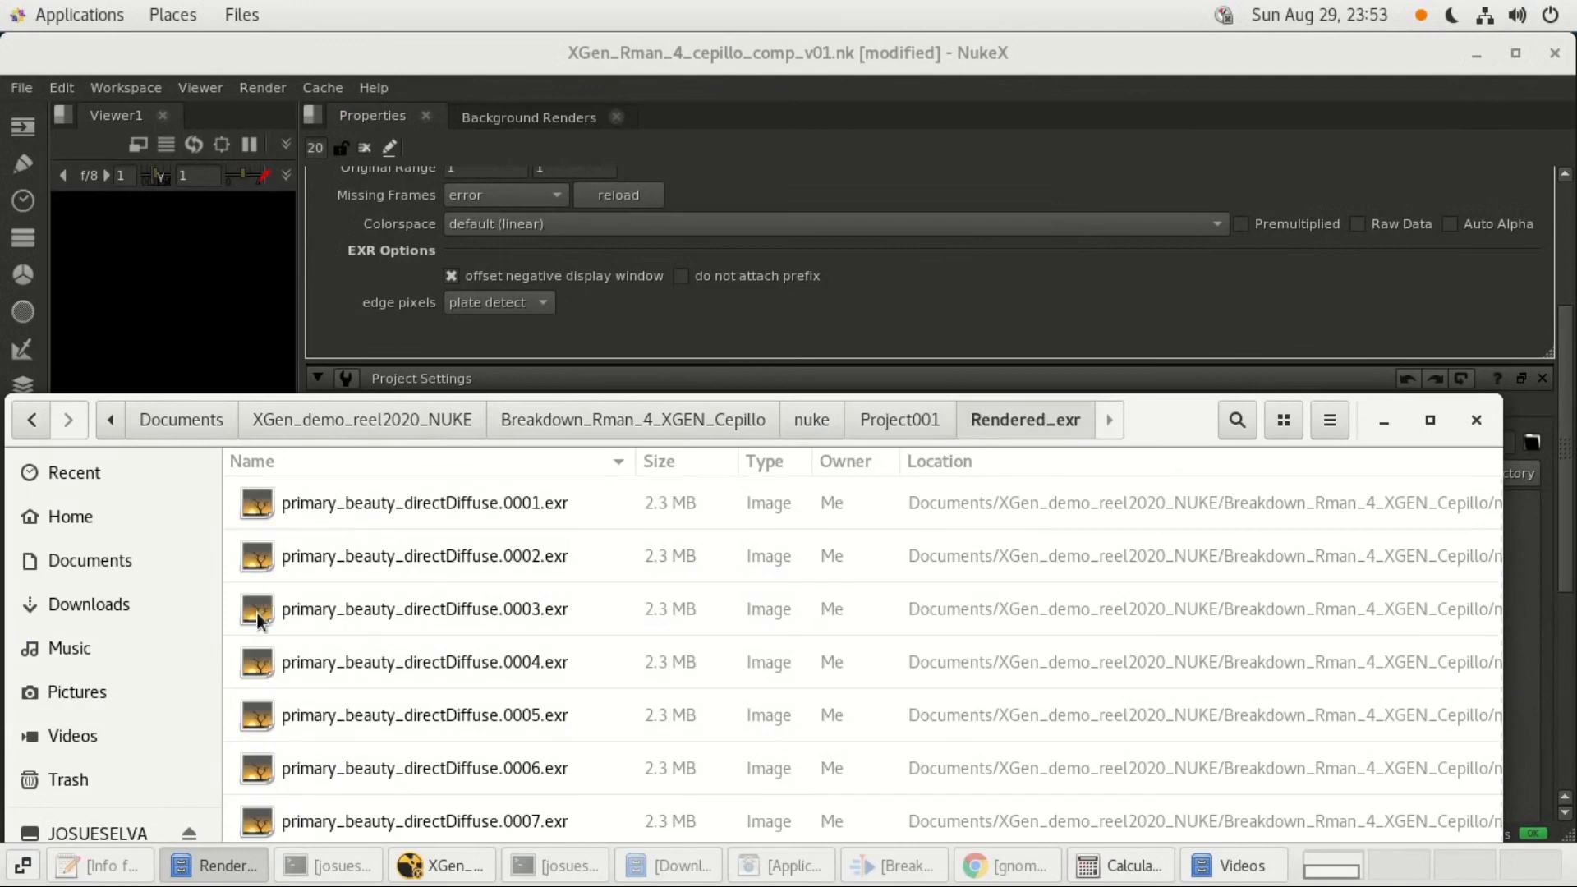
Find and select primary_beauty_RGBA.0030.exr in the Rendered_exr folder to match Read4's File path, and return to Nuke.
scroll(647, 237, "up", 5)
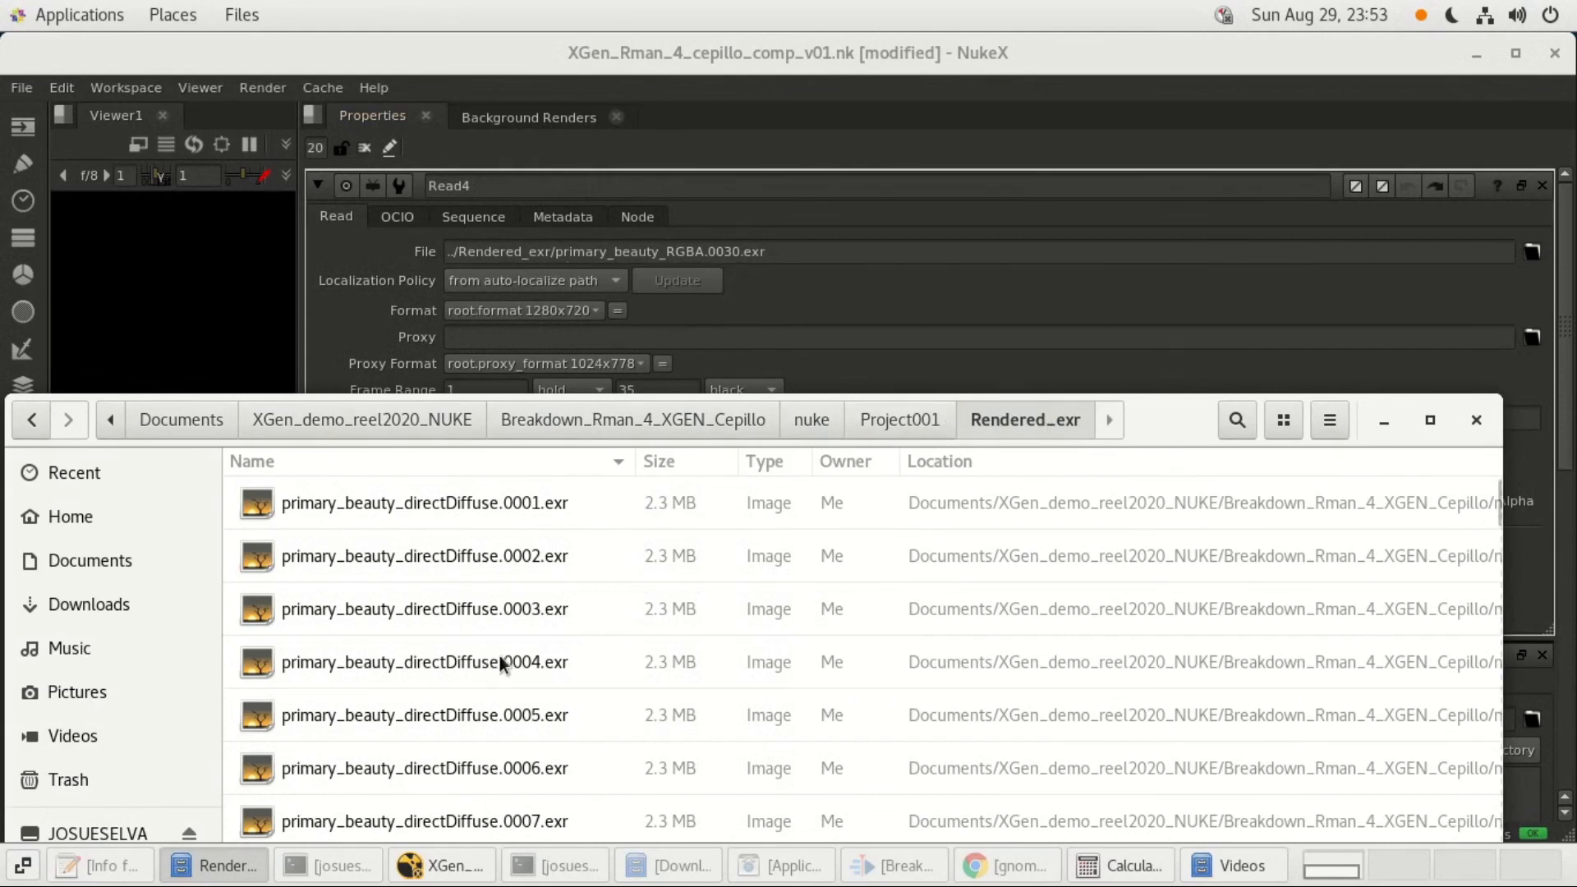
scroll(521, 668, "down", 6)
scroll(554, 738, "down", 20)
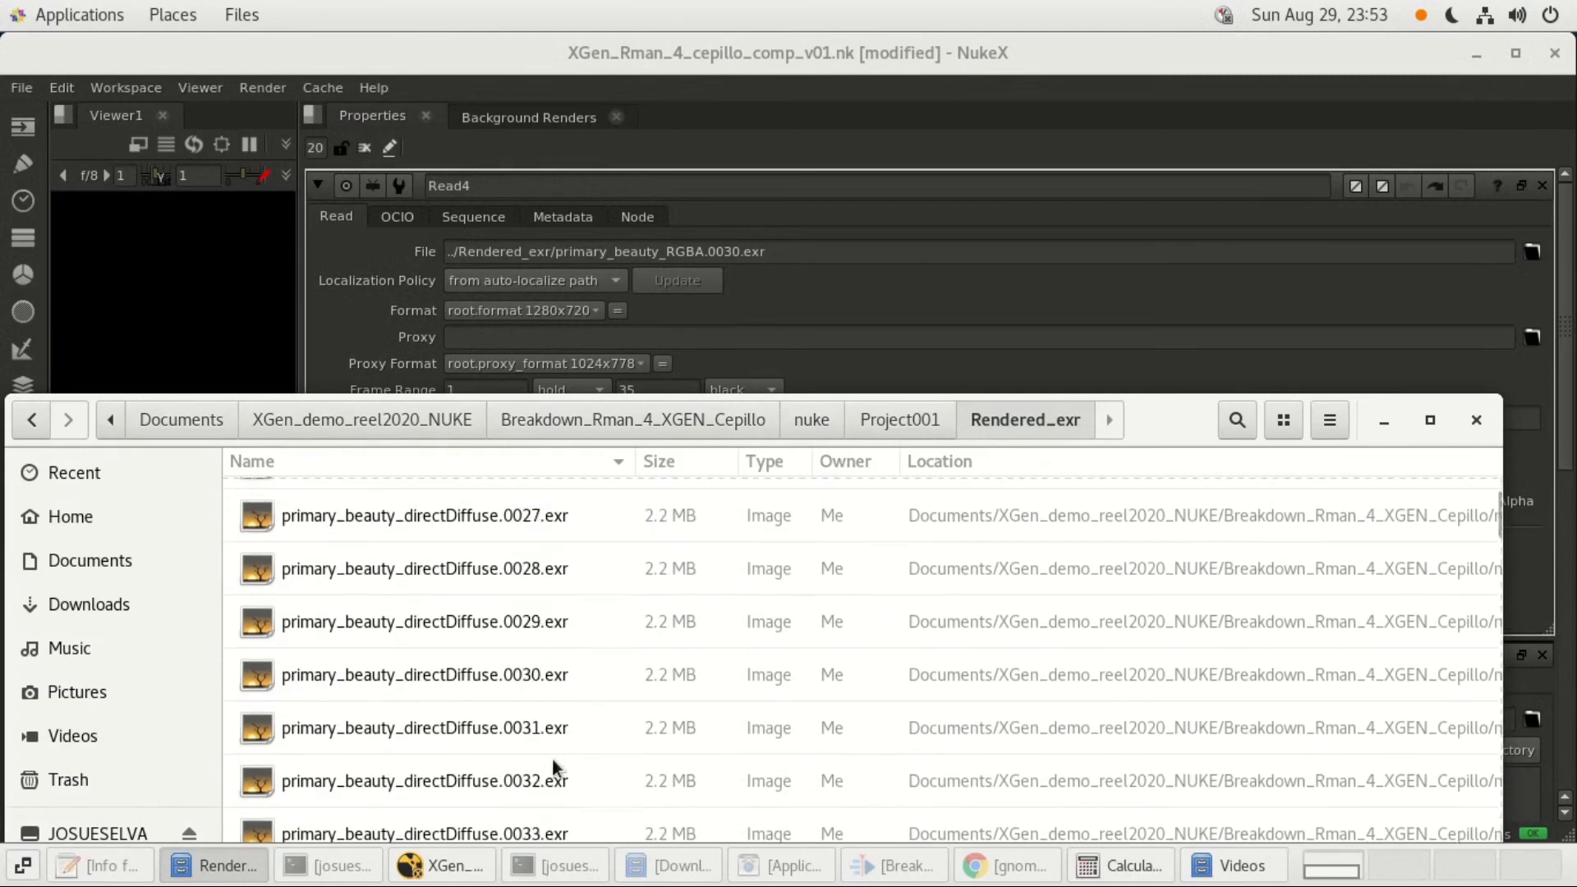
scroll(585, 768, "down", 20)
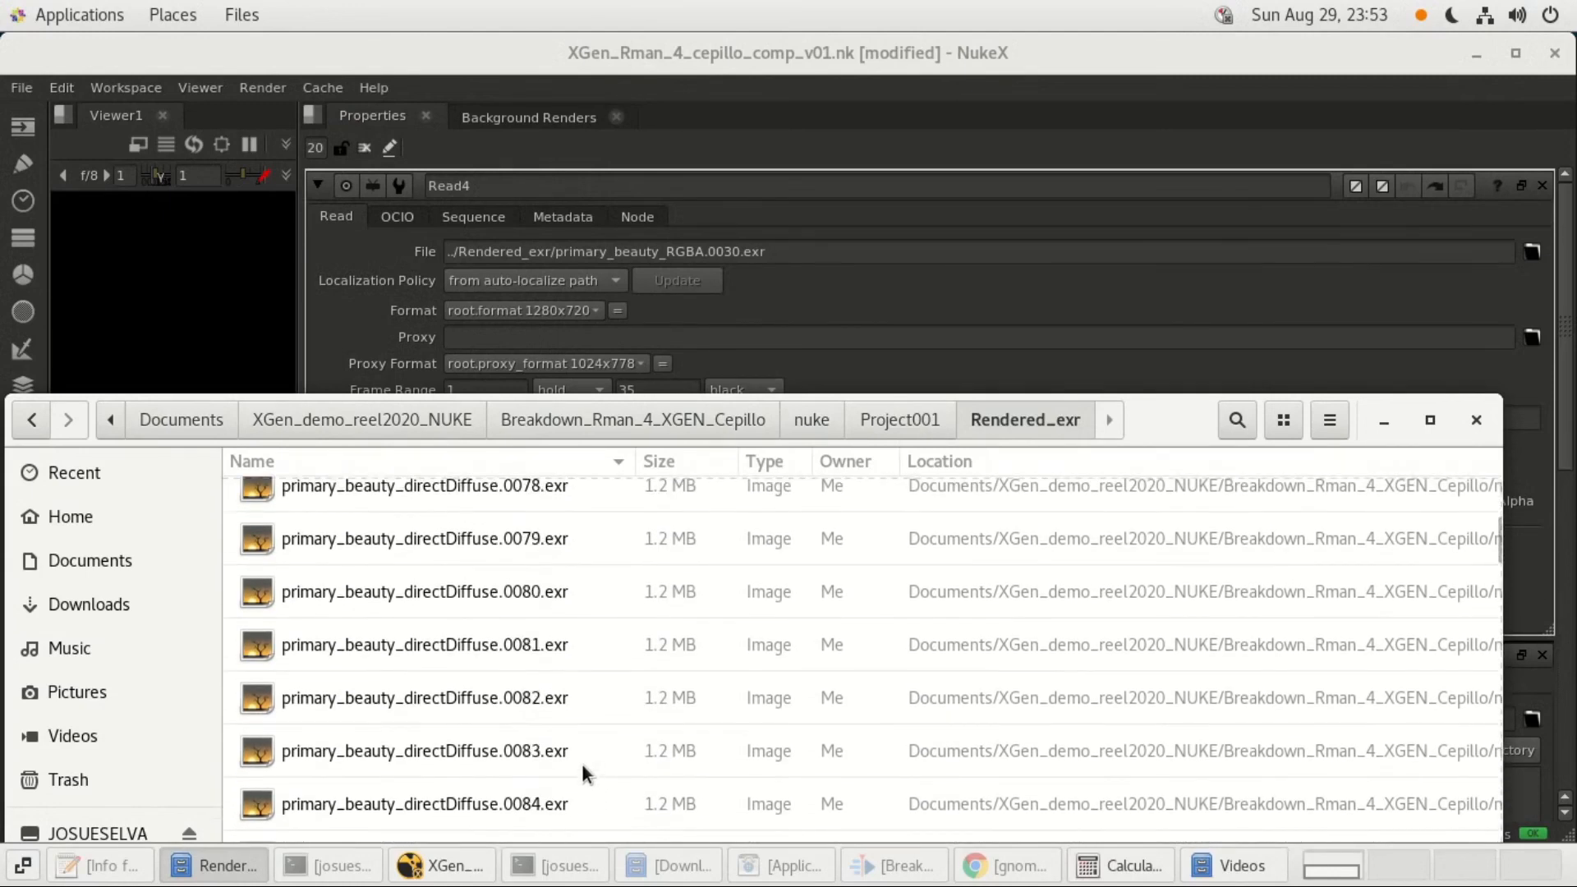
scroll(529, 746, "down", 20)
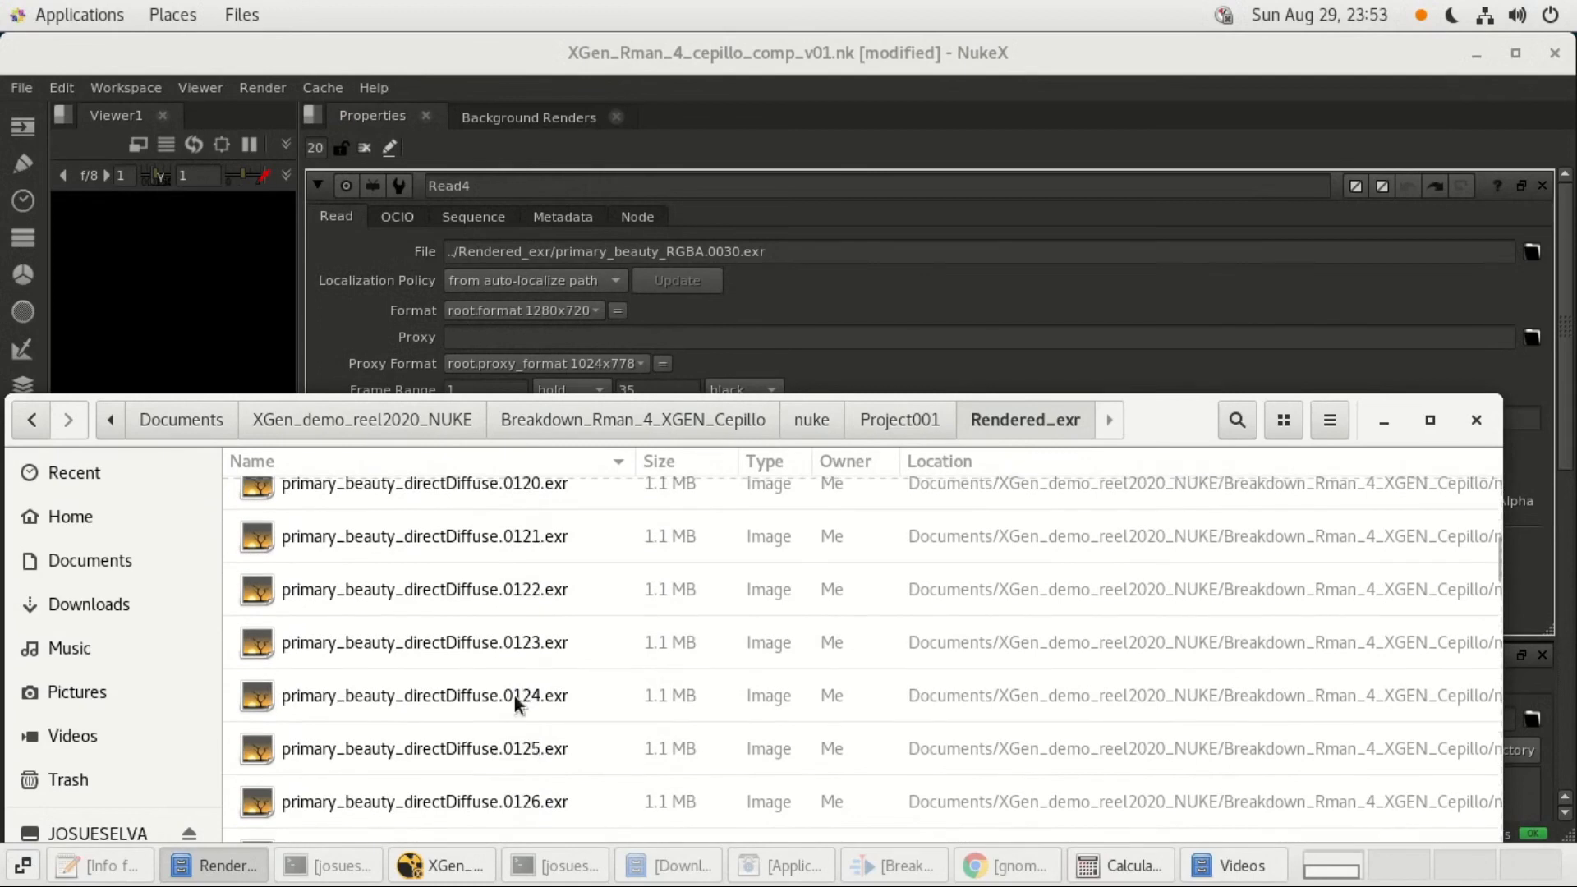
scroll(553, 710, "down", 20)
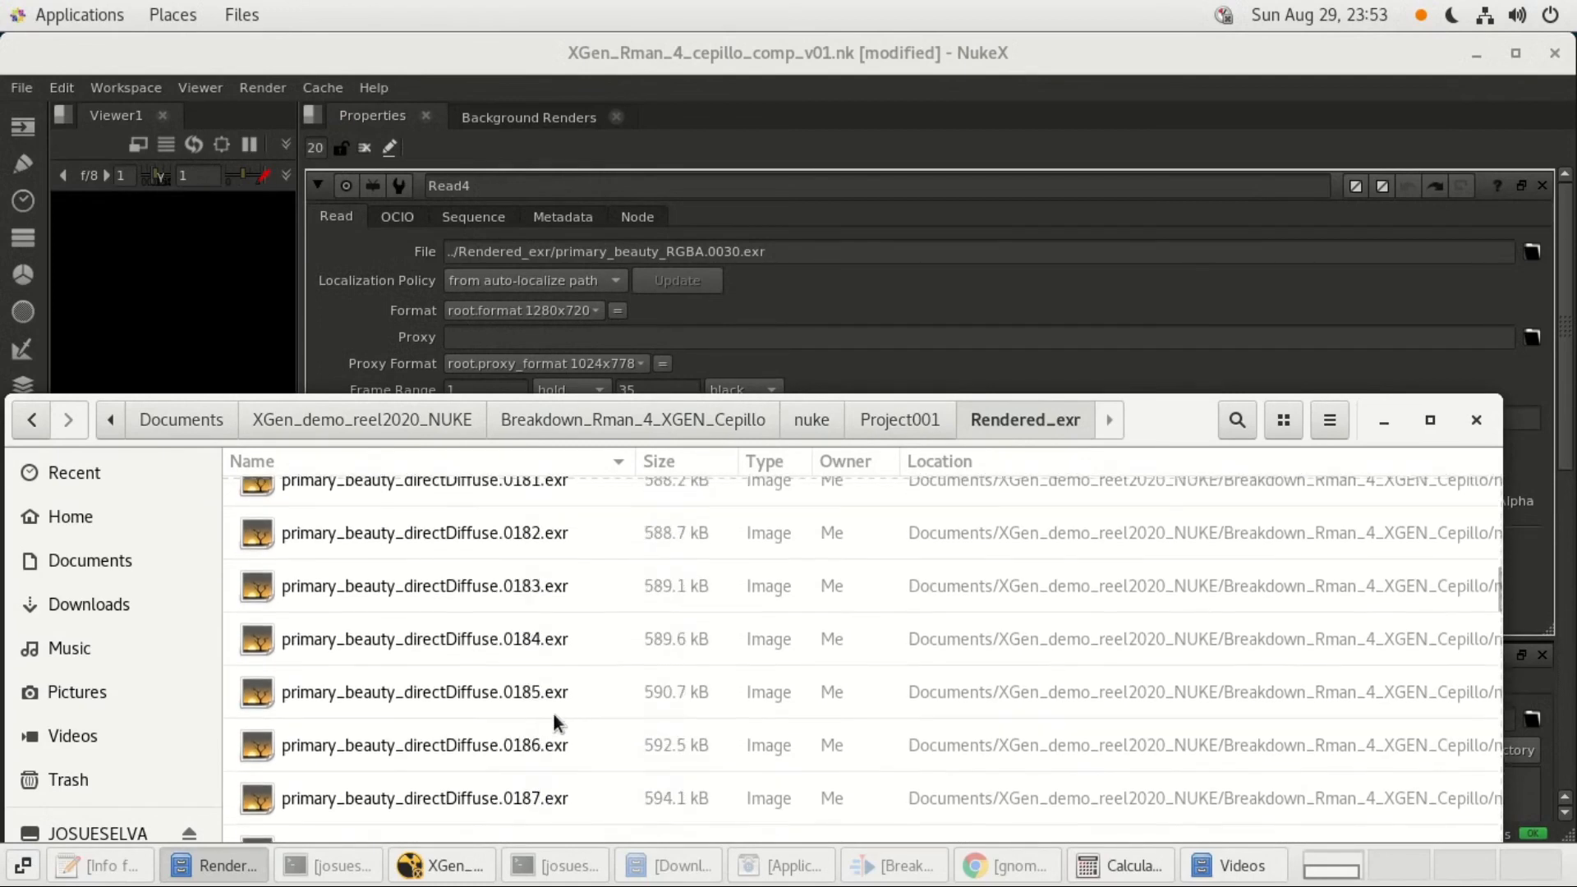
scroll(555, 713, "down", 20)
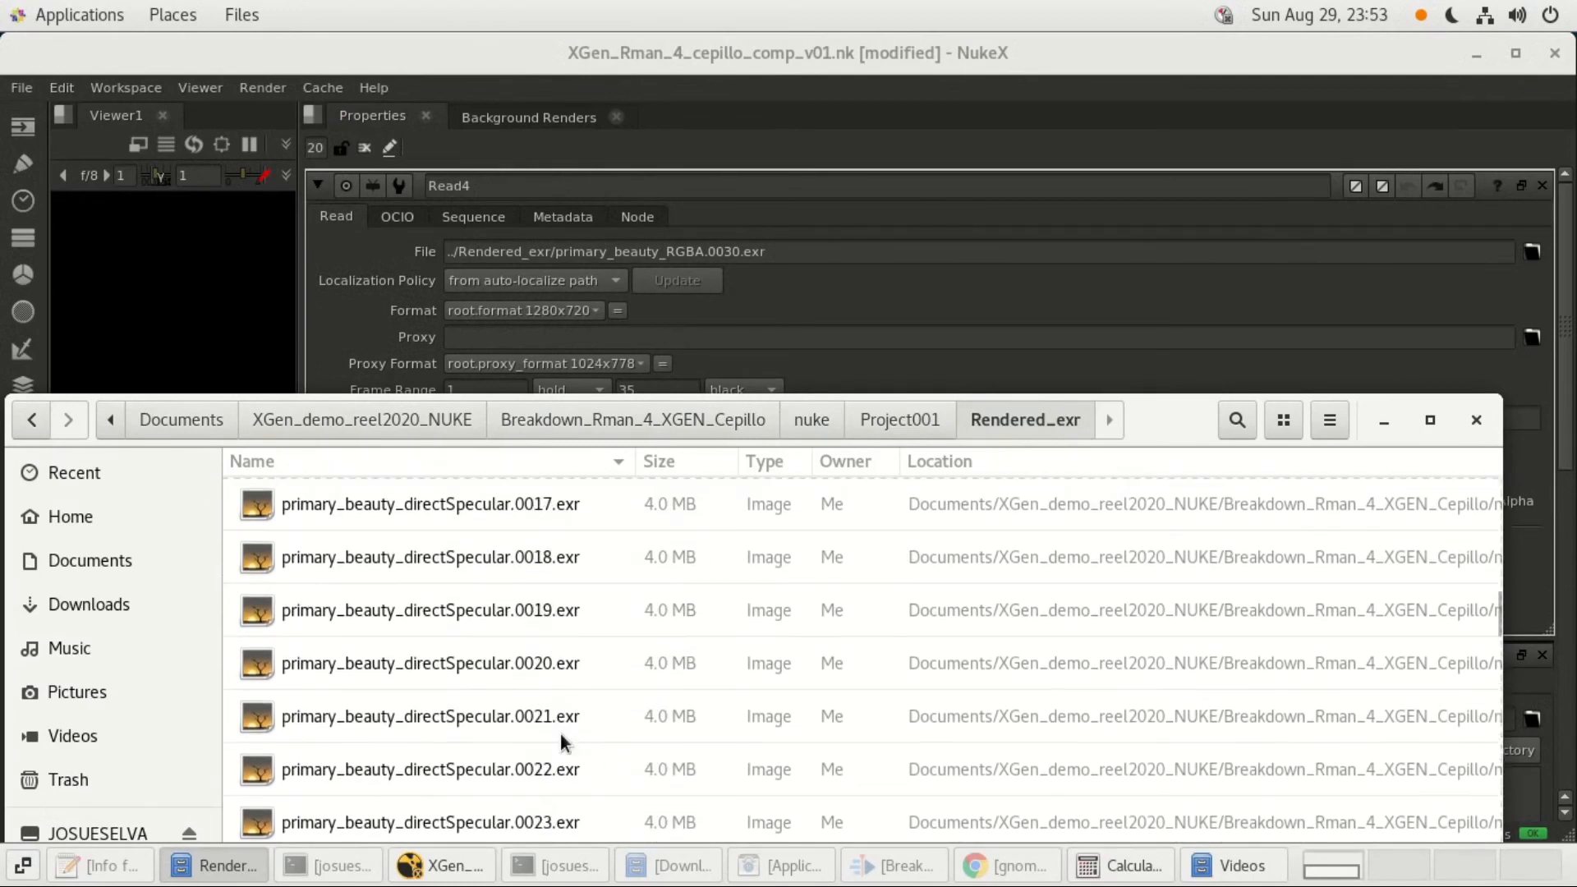
scroll(590, 772, "down", 20)
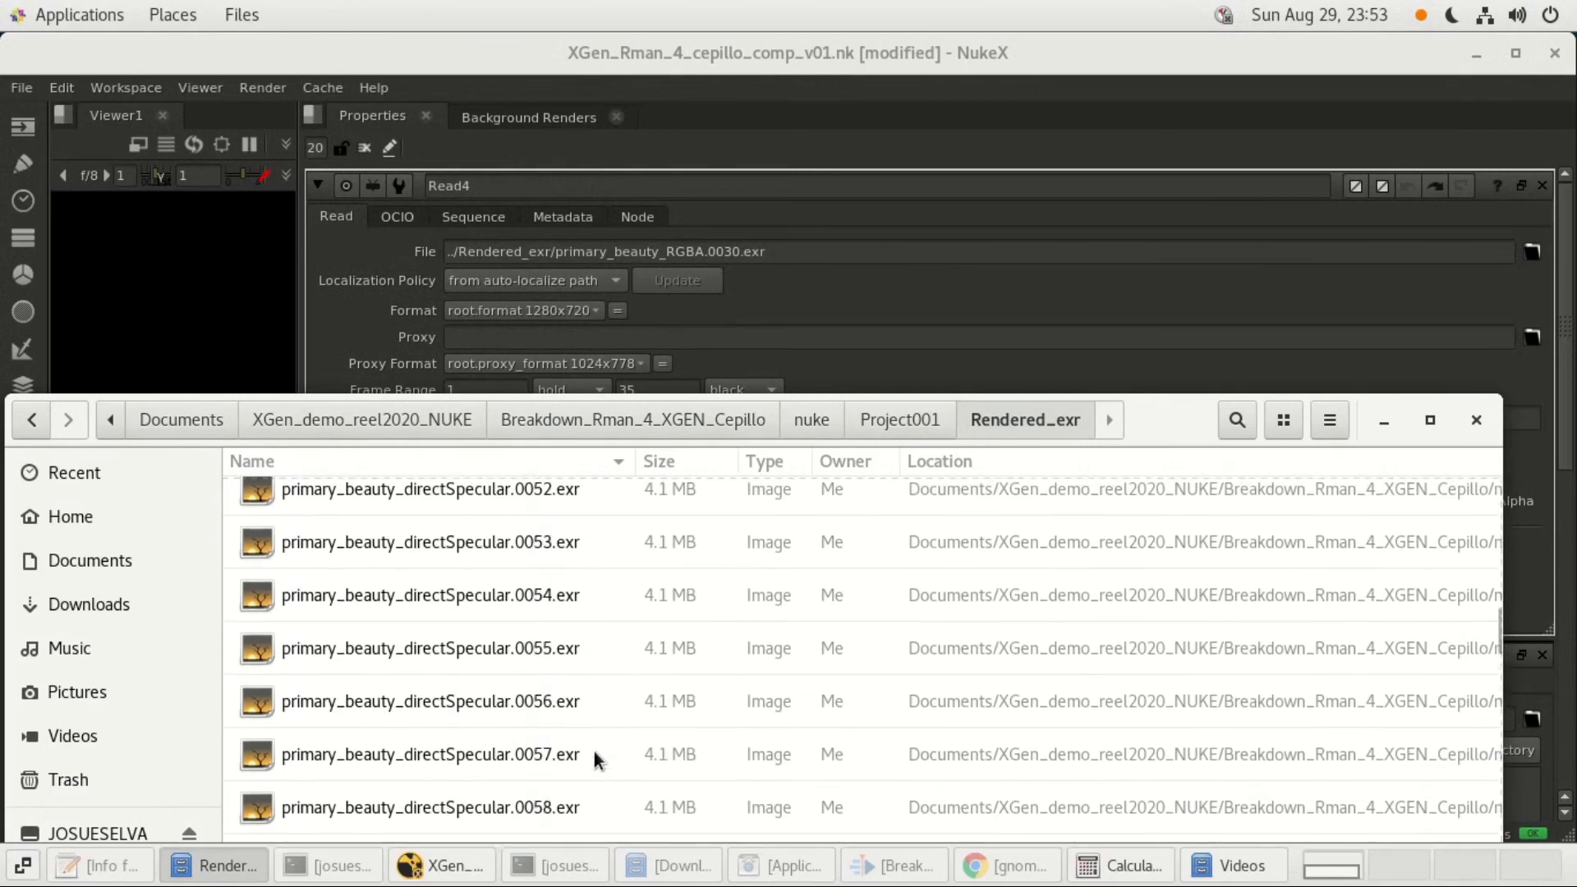
scroll(595, 749, "down", 20)
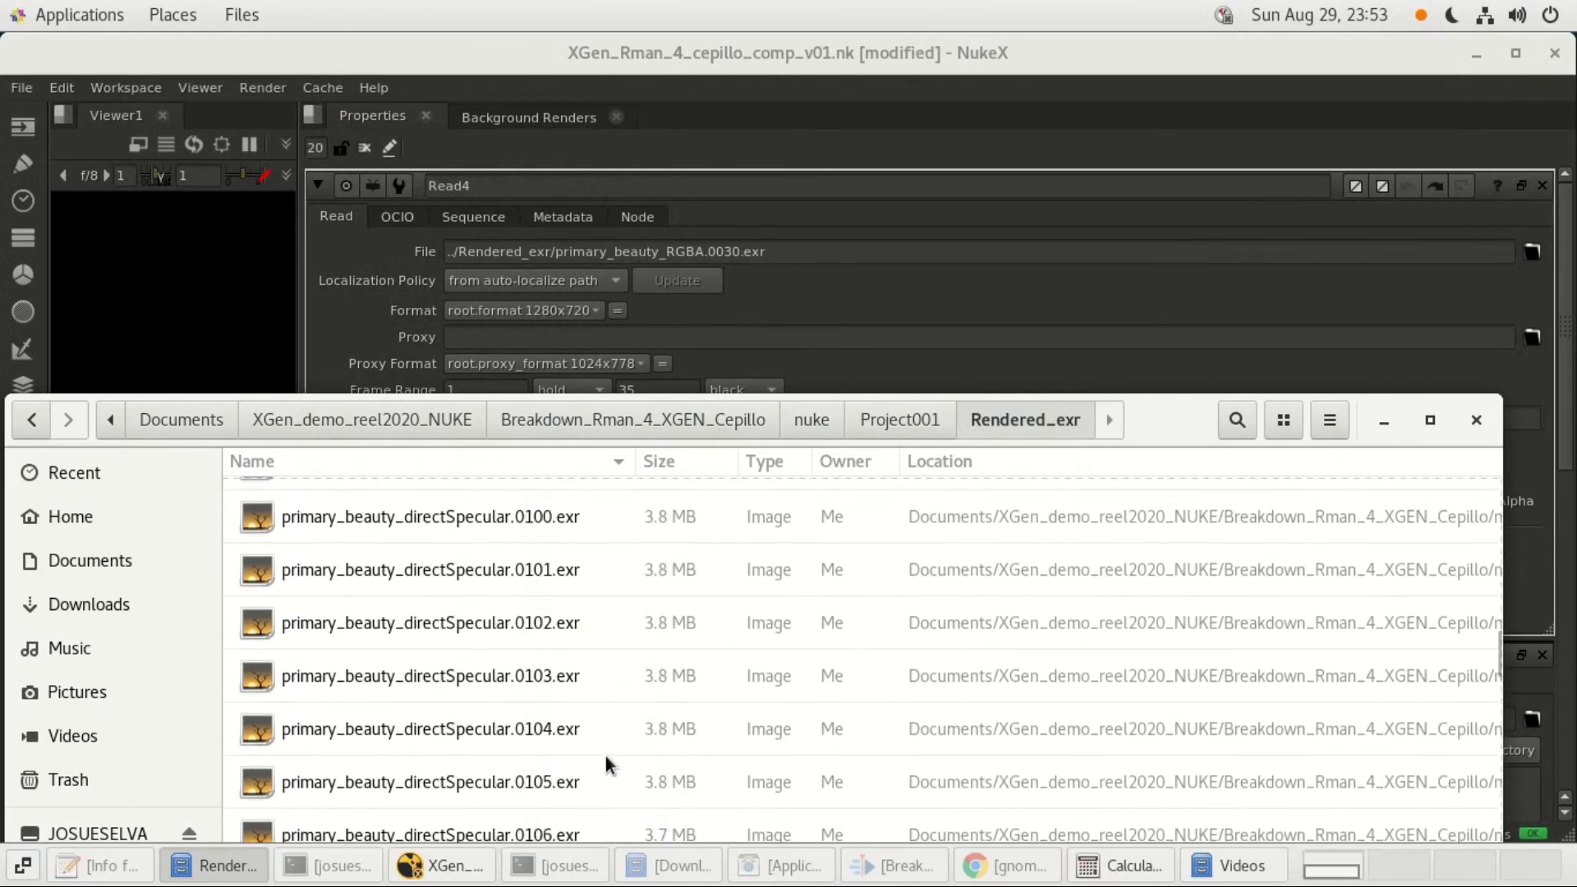
scroll(606, 757, "down", 17)
scroll(634, 747, "down", 16)
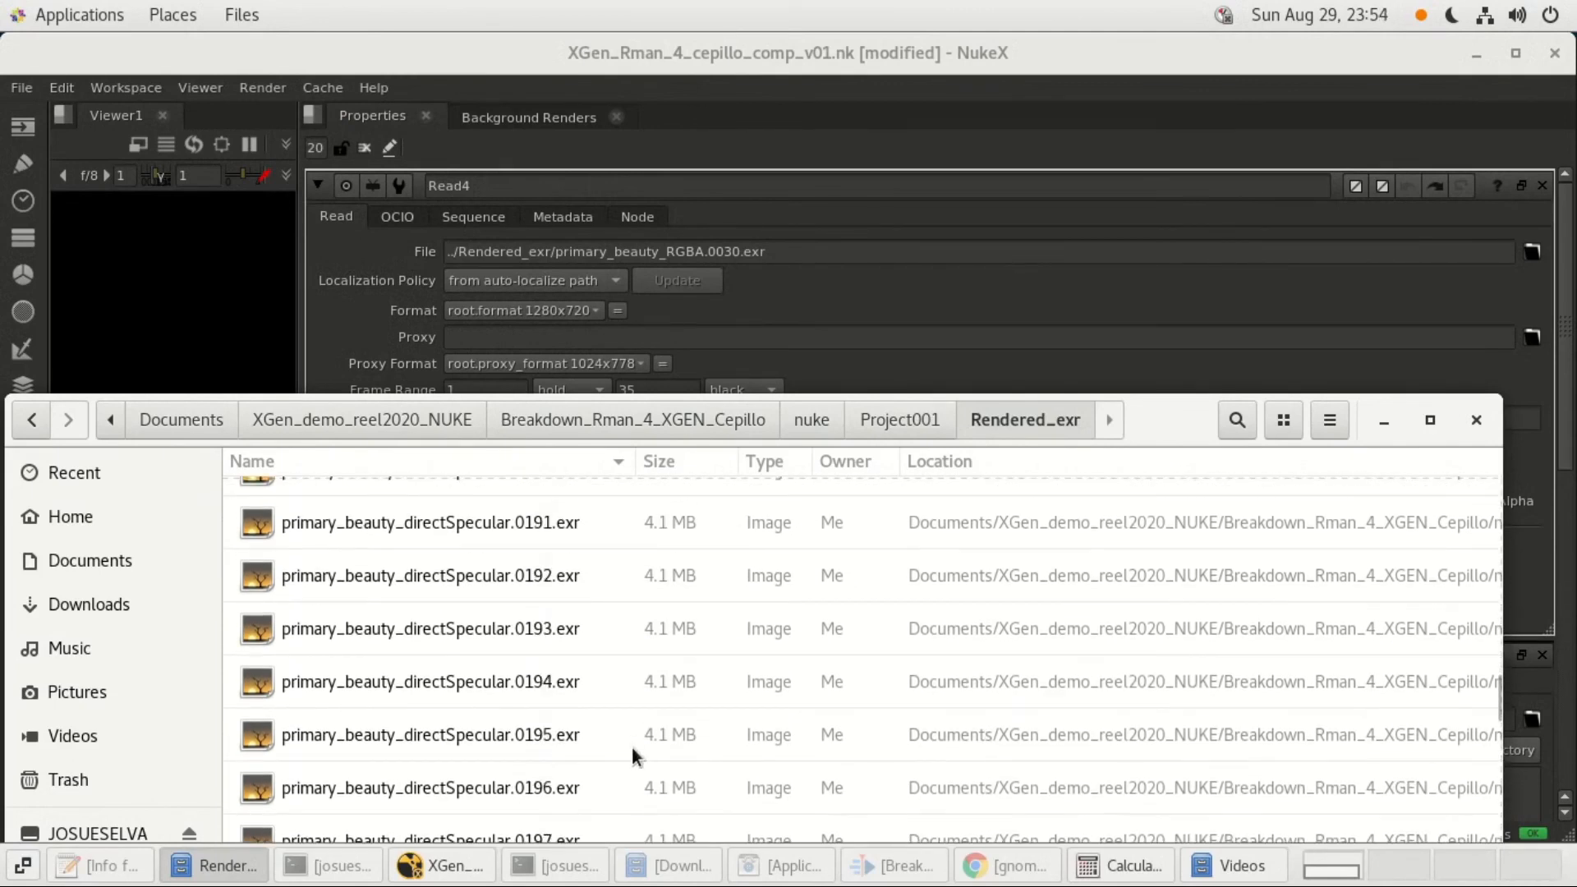
left_click_drag(1495, 712, 1484, 884)
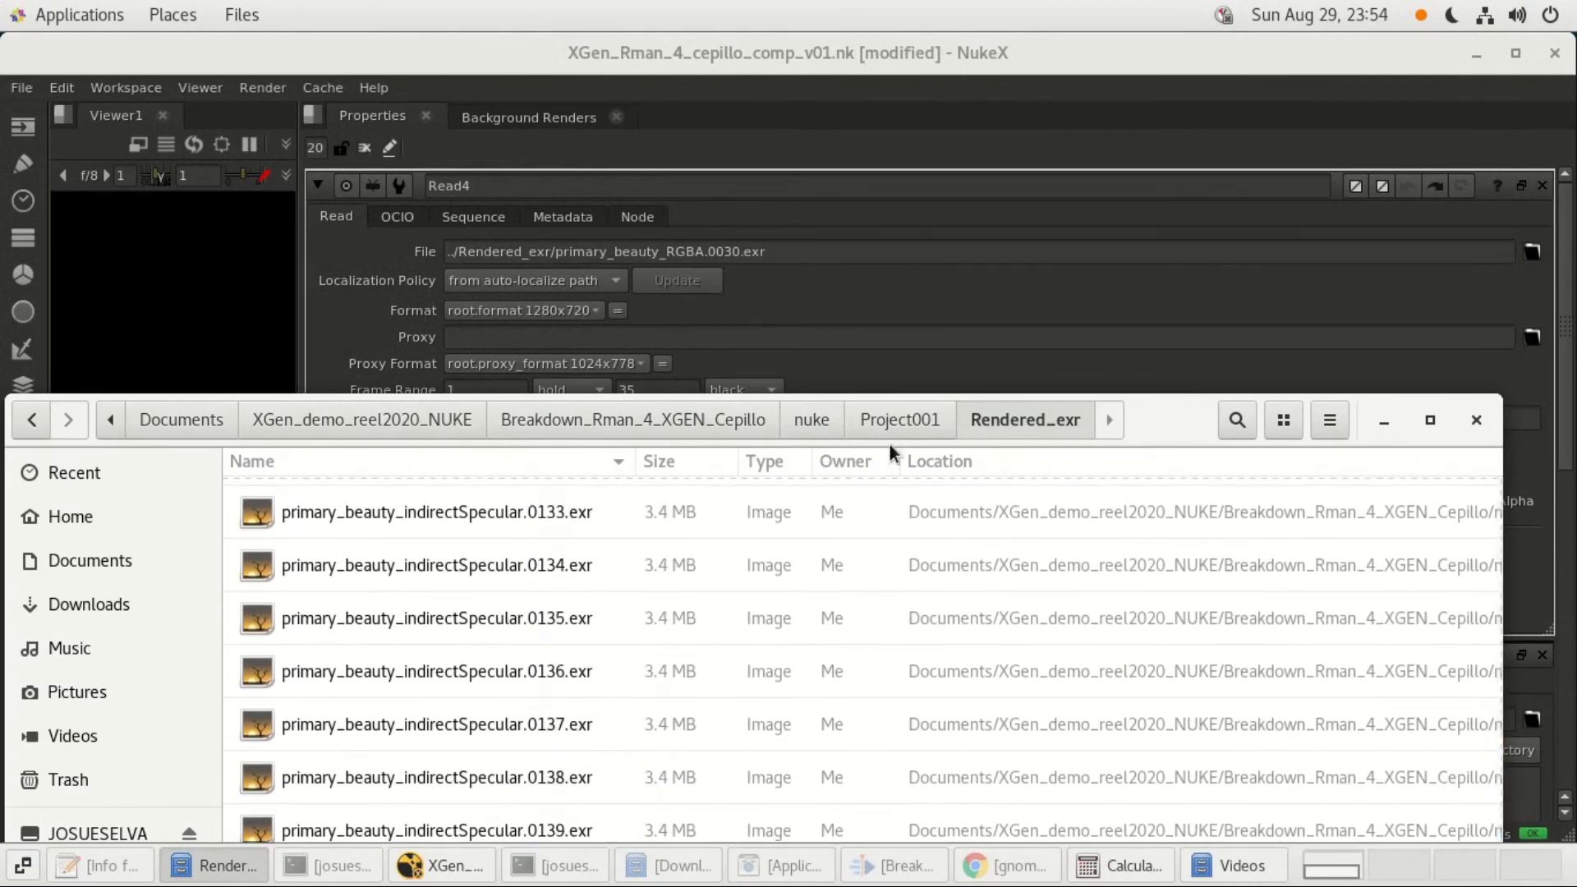
left_click_drag(1149, 421, 1143, 361)
scroll(542, 739, "down", 10)
scroll(552, 749, "down", 20)
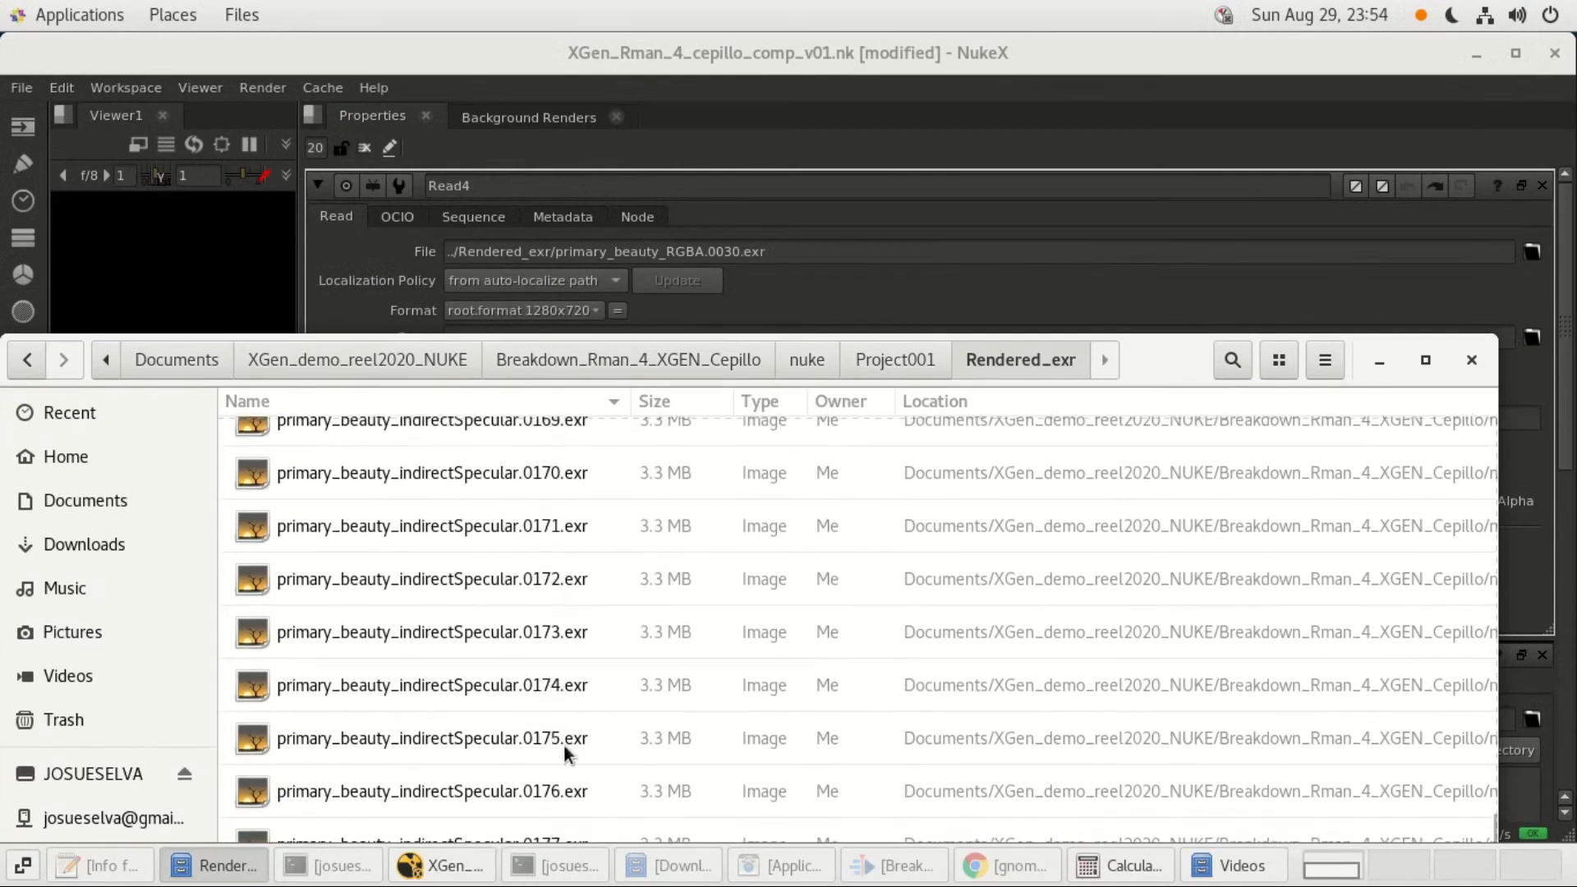
scroll(574, 750, "down", 12)
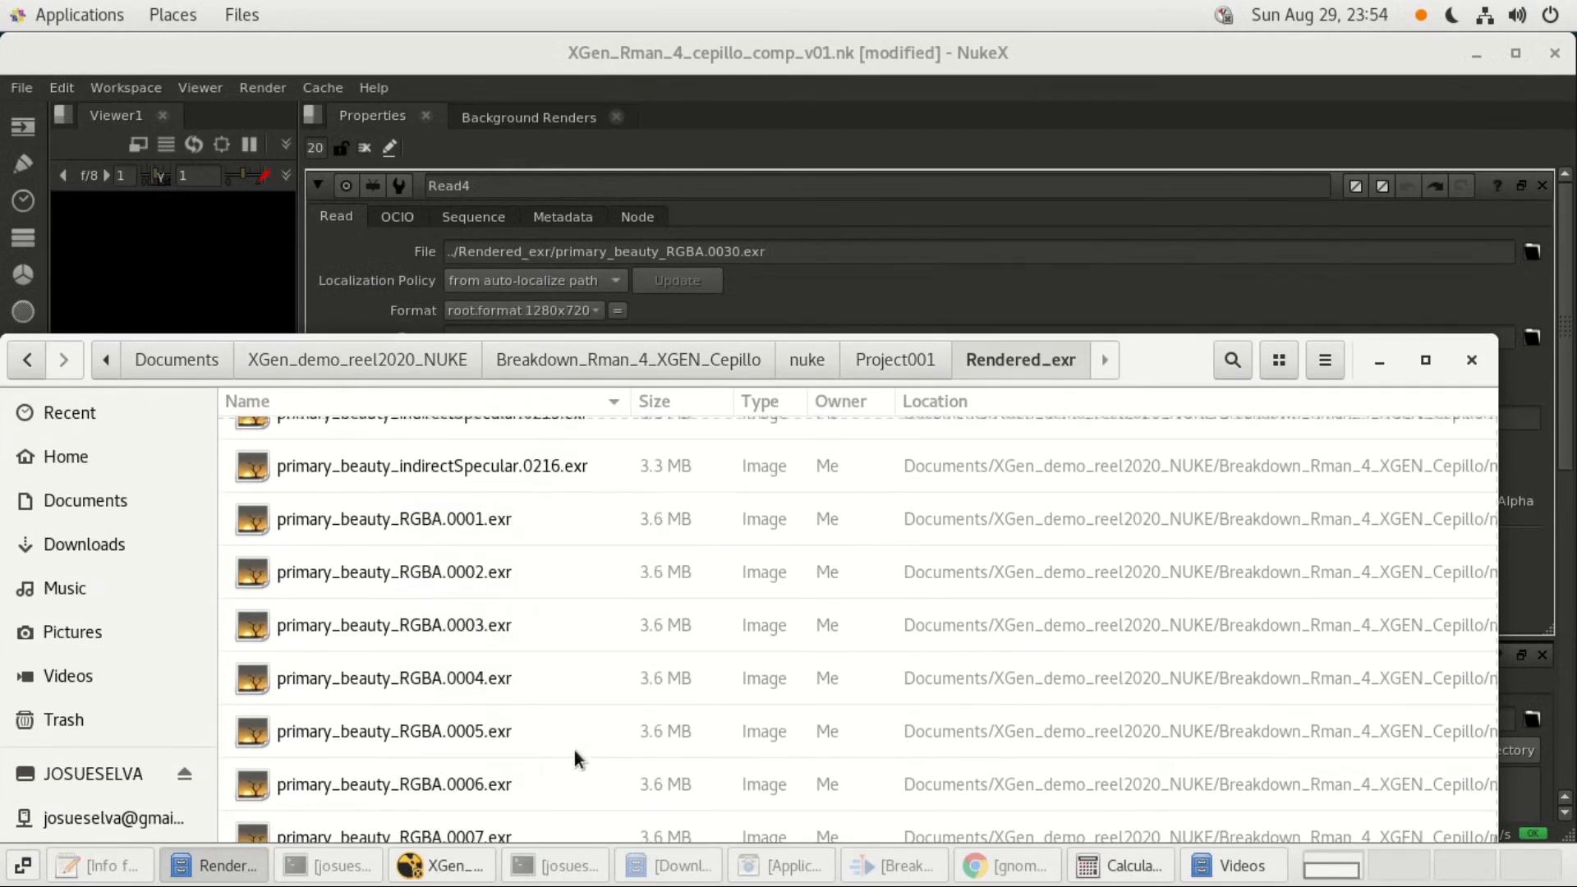
scroll(536, 667, "up", 2)
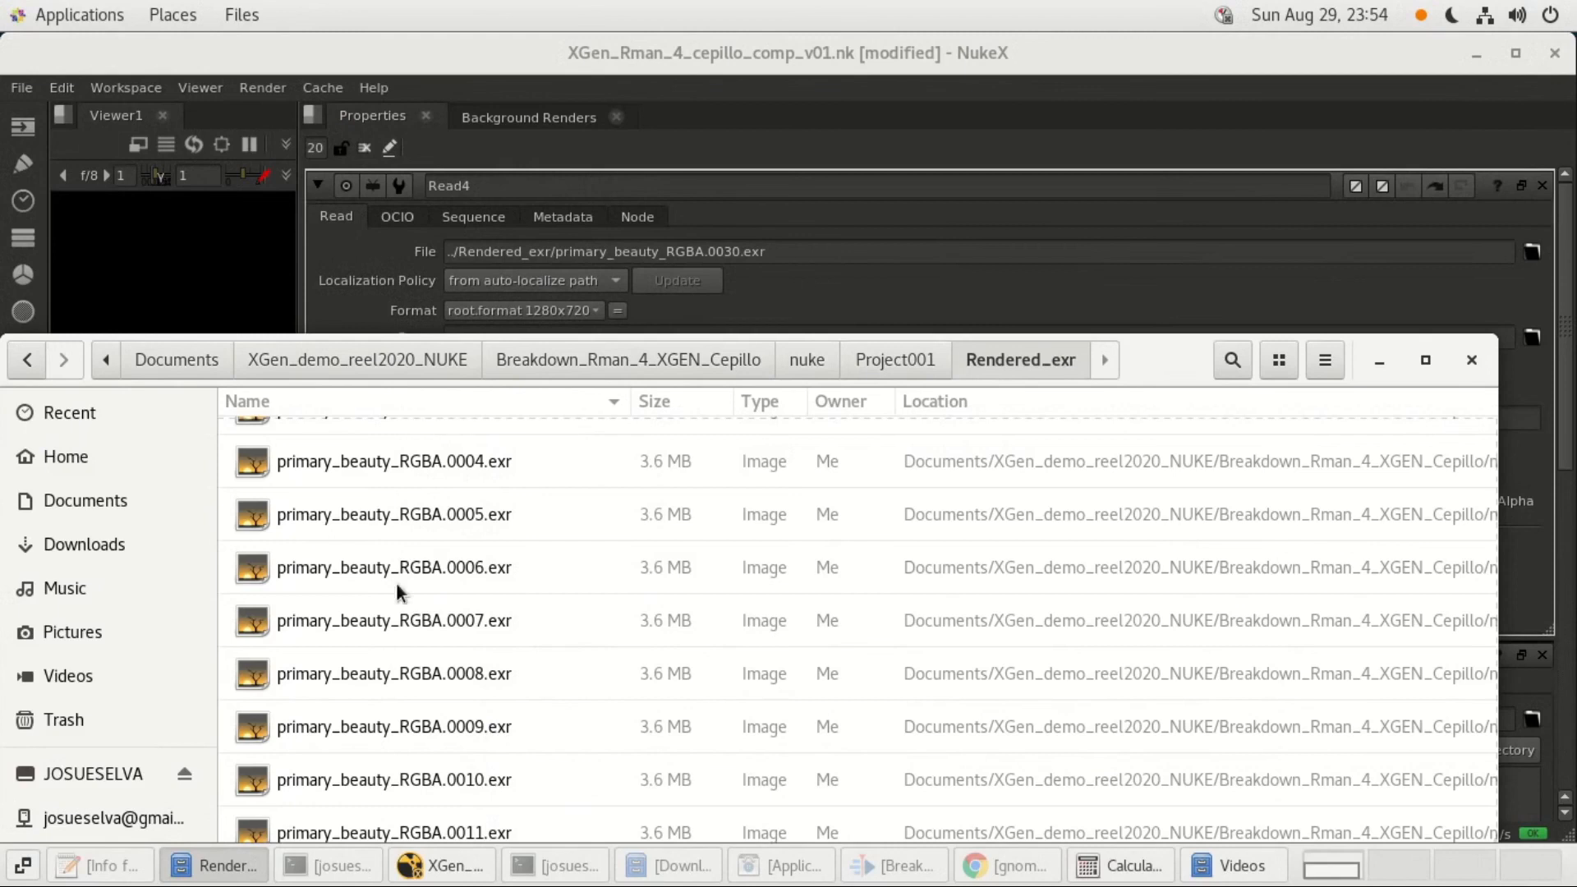
scroll(489, 714, "down", 5)
scroll(485, 739, "down", 10)
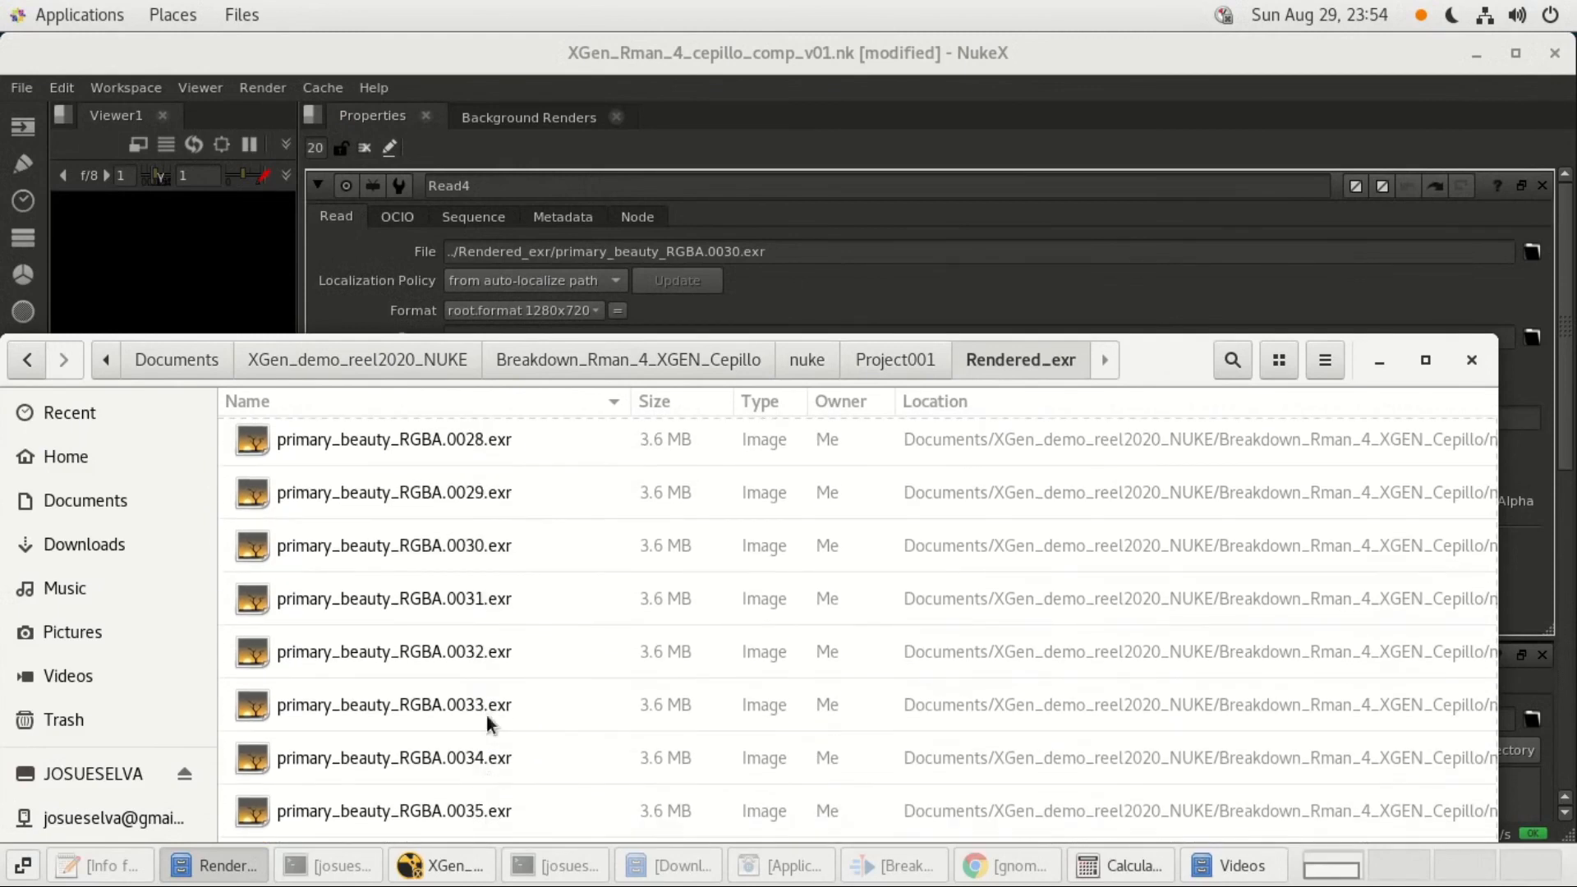
left_click(391, 544)
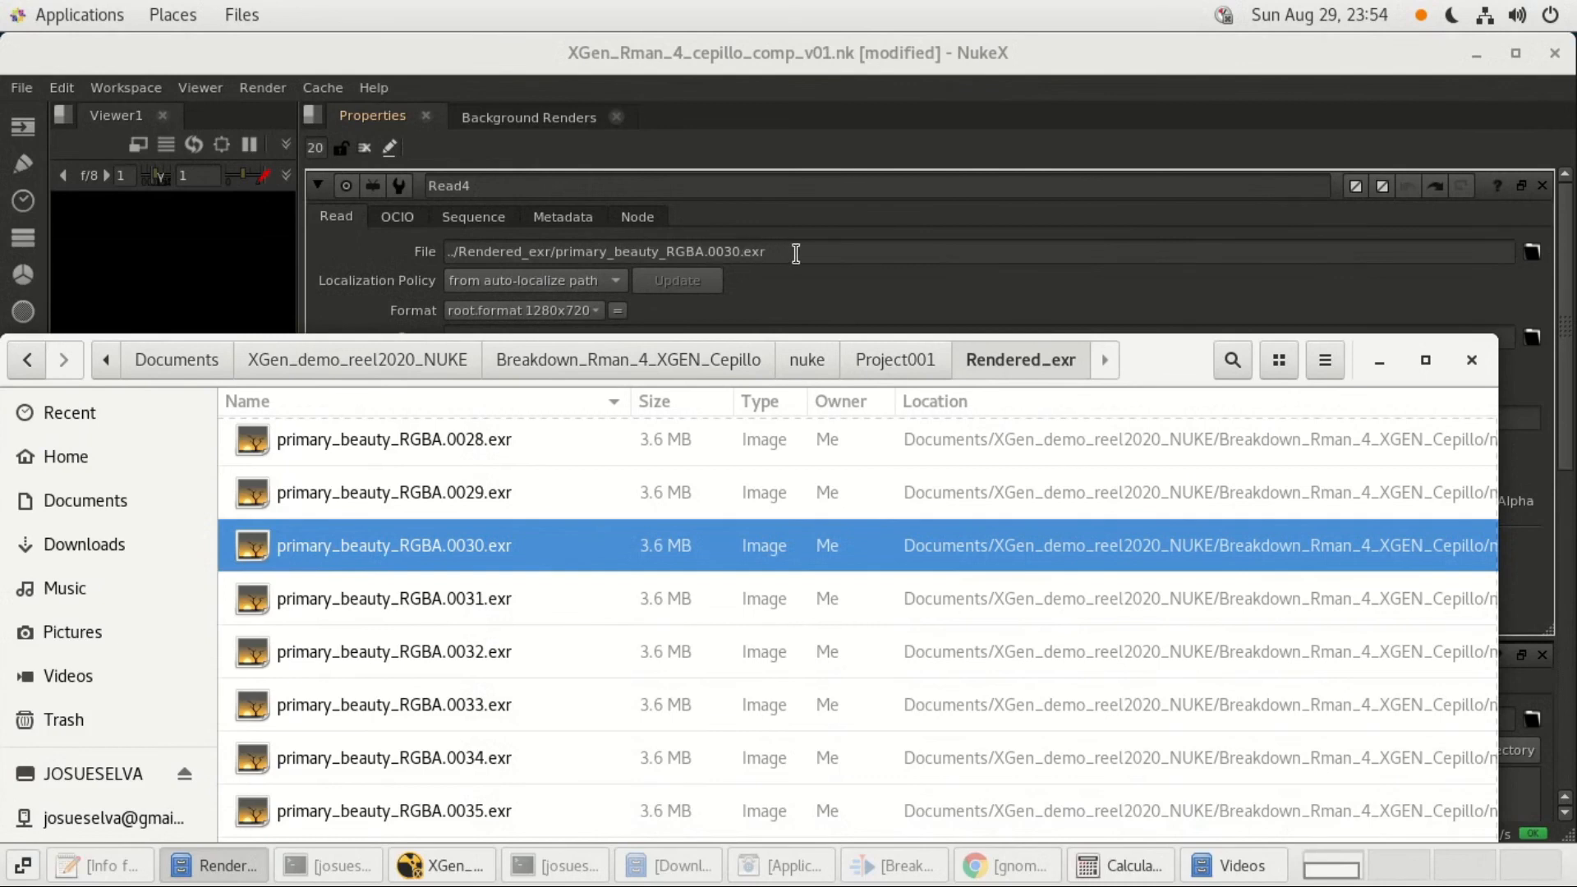
left_click(538, 65)
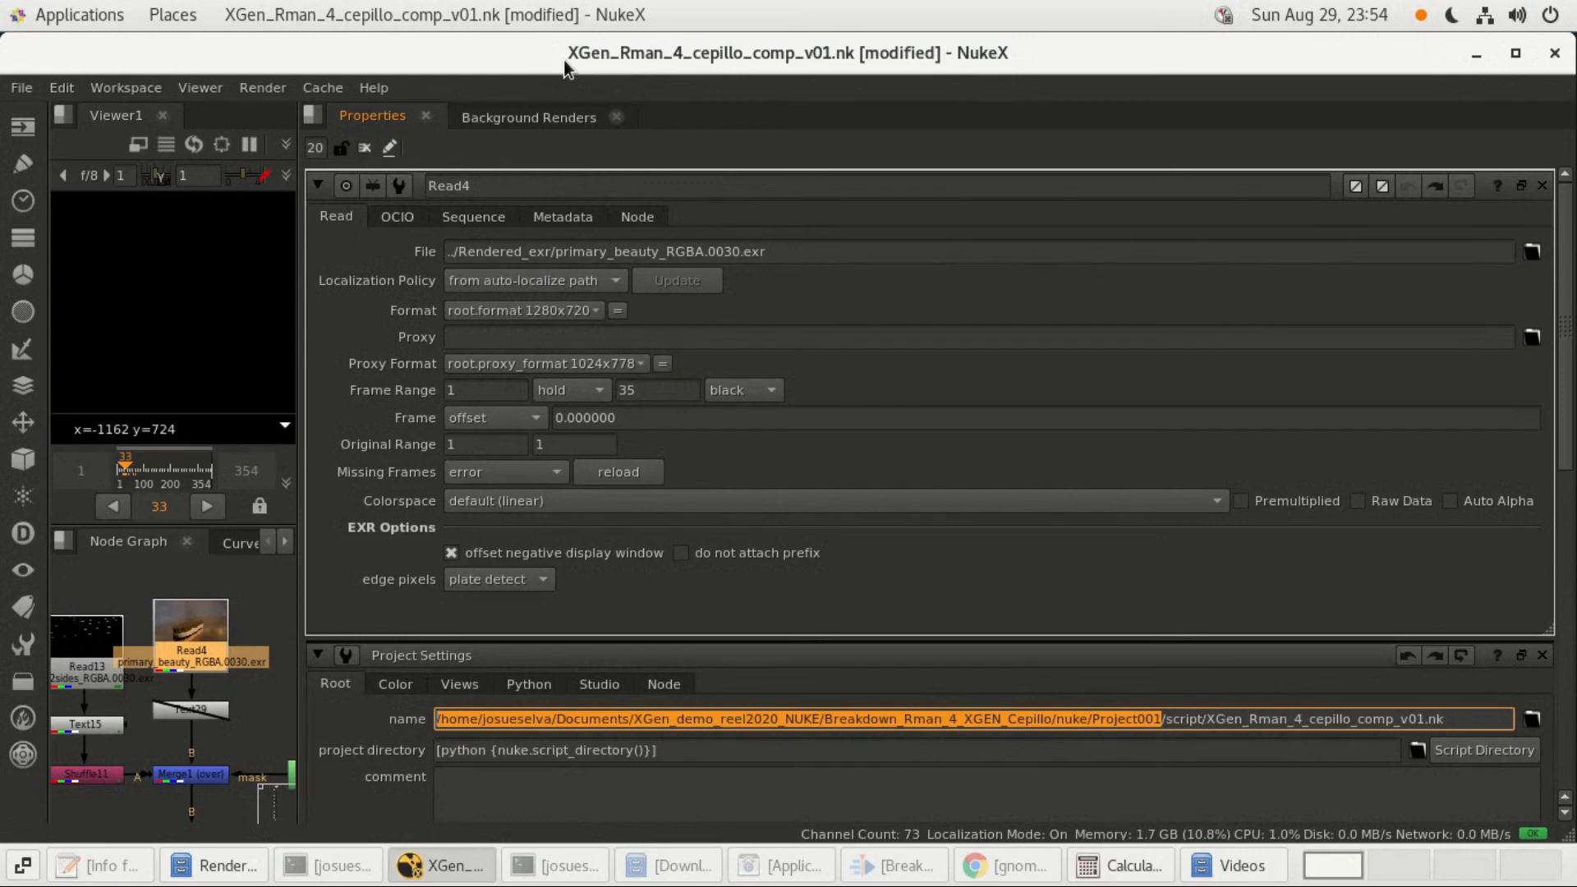